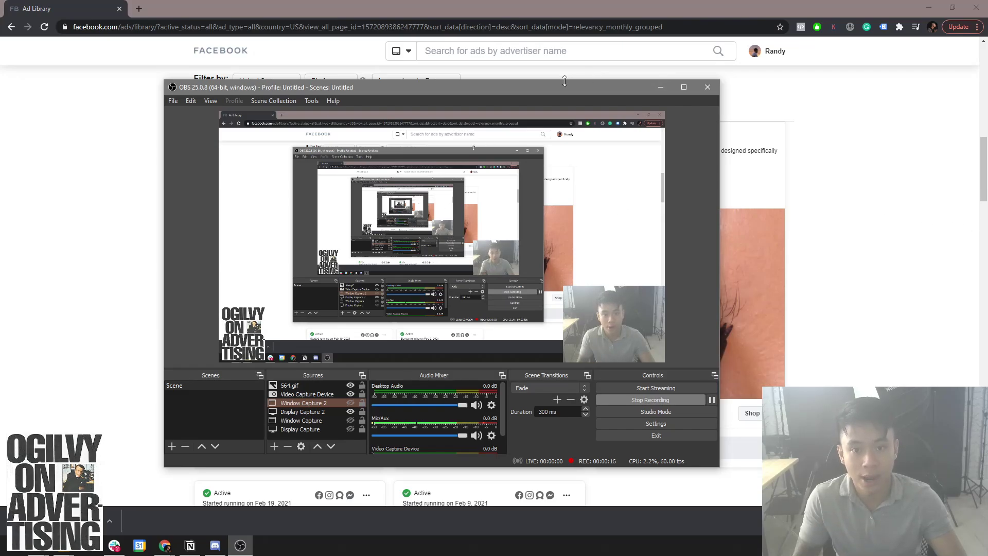
Play the first TatBrow video ad and scrub through its opening seconds, returning to the start of the clip.
click(768, 163)
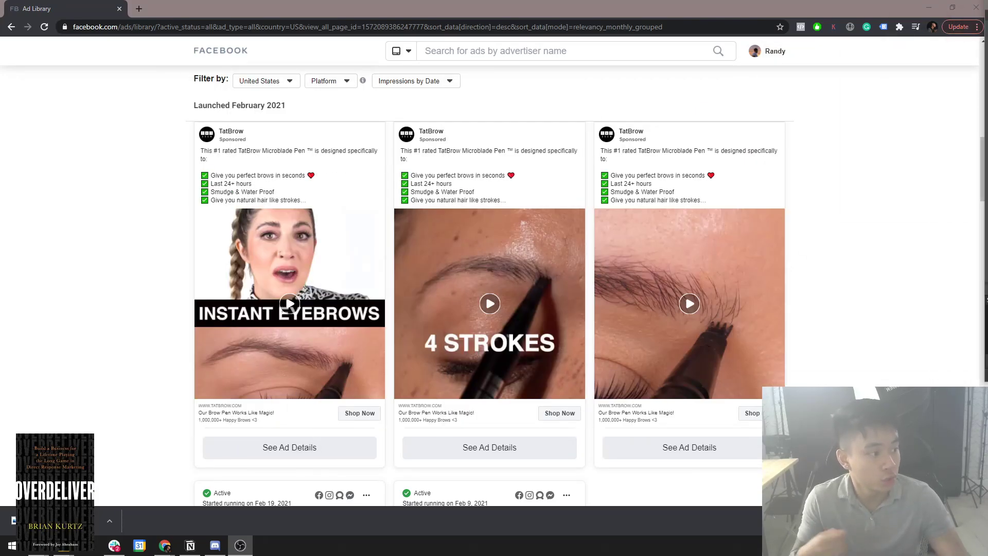
click(152, 229)
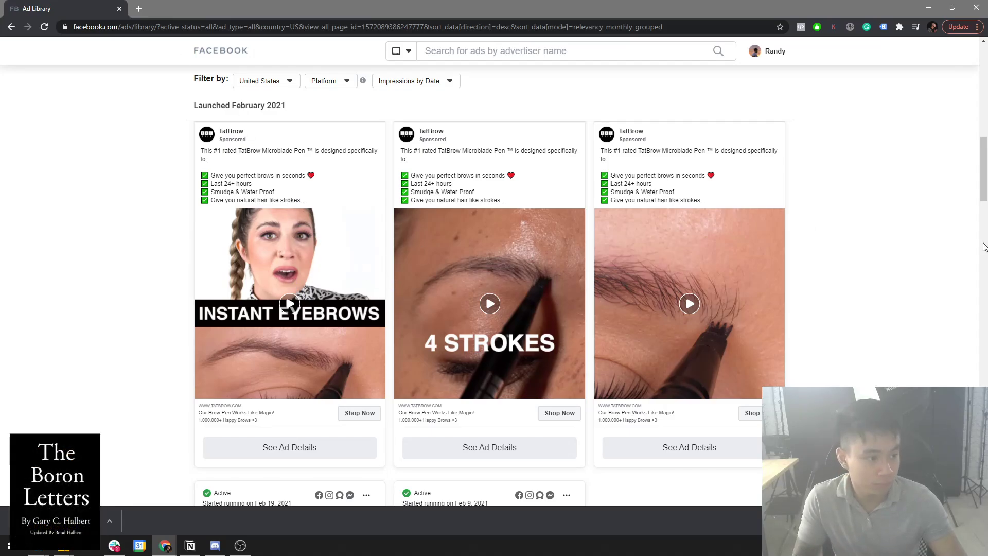
click(319, 306)
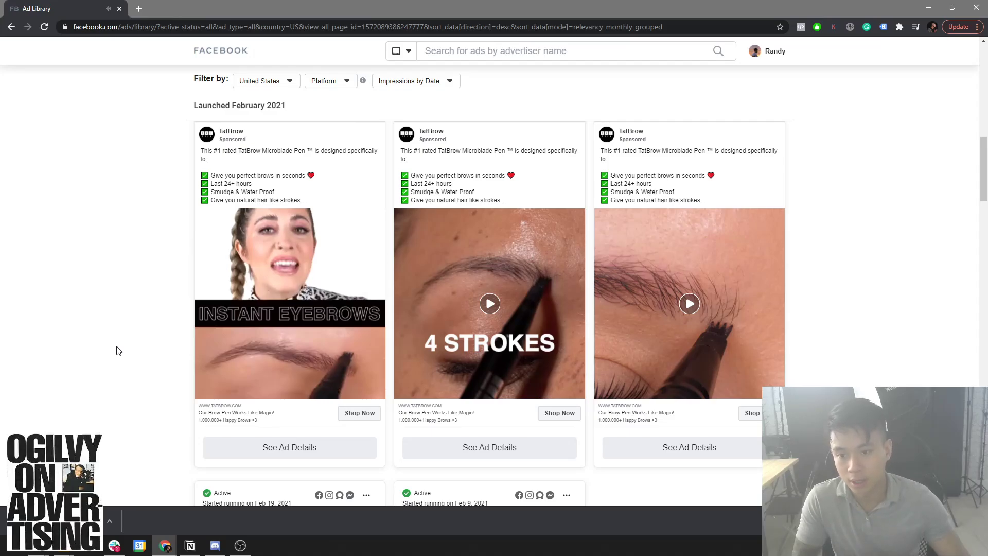
mouse_move(352, 306)
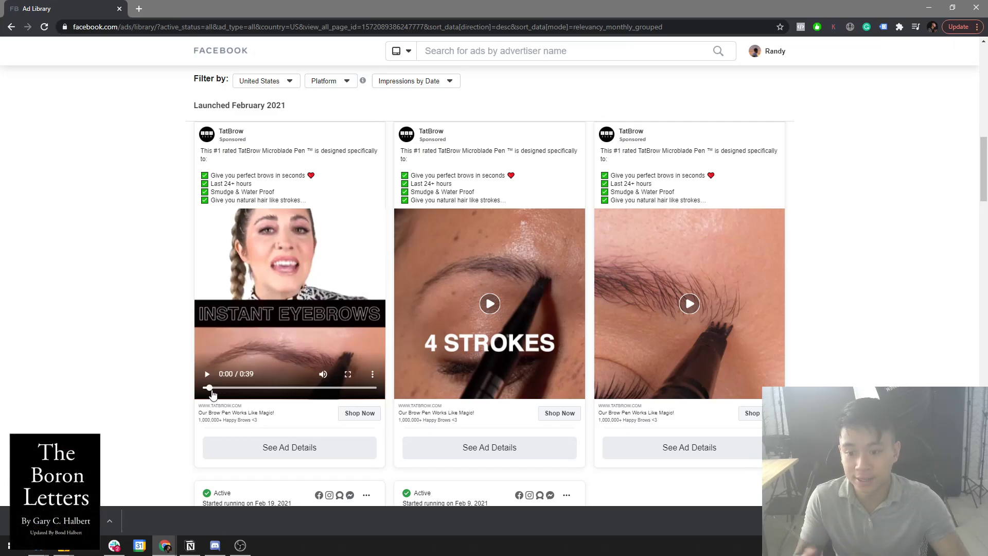
mouse_move(211, 392)
mouse_down()
mouse_move(242, 402)
mouse_move(200, 392)
mouse_up()
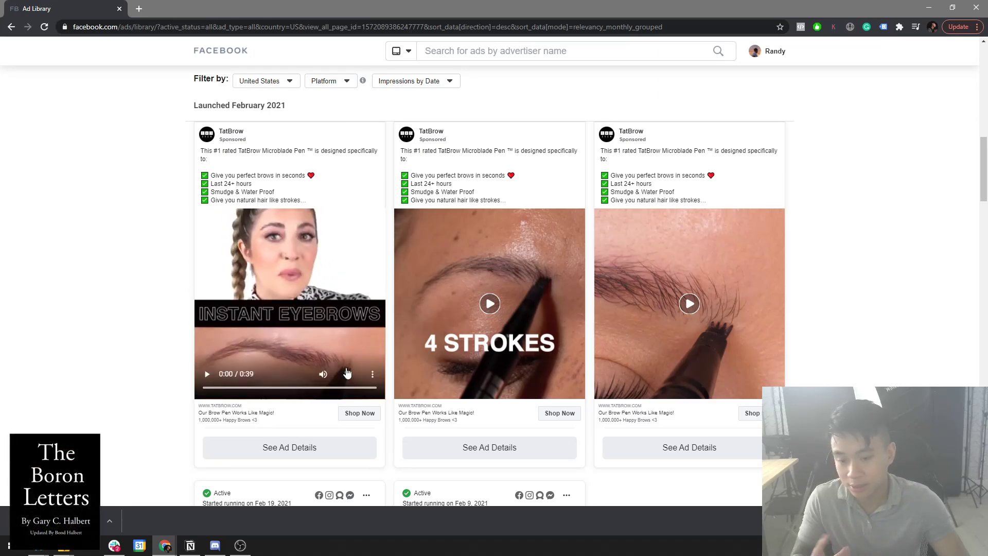
drag(205, 394, 220, 387)
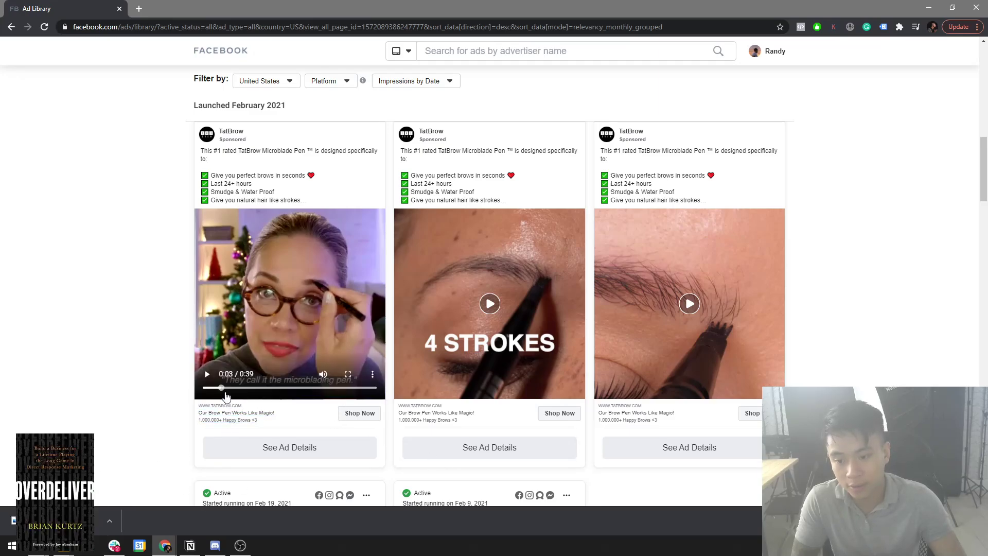
drag(224, 391, 238, 392)
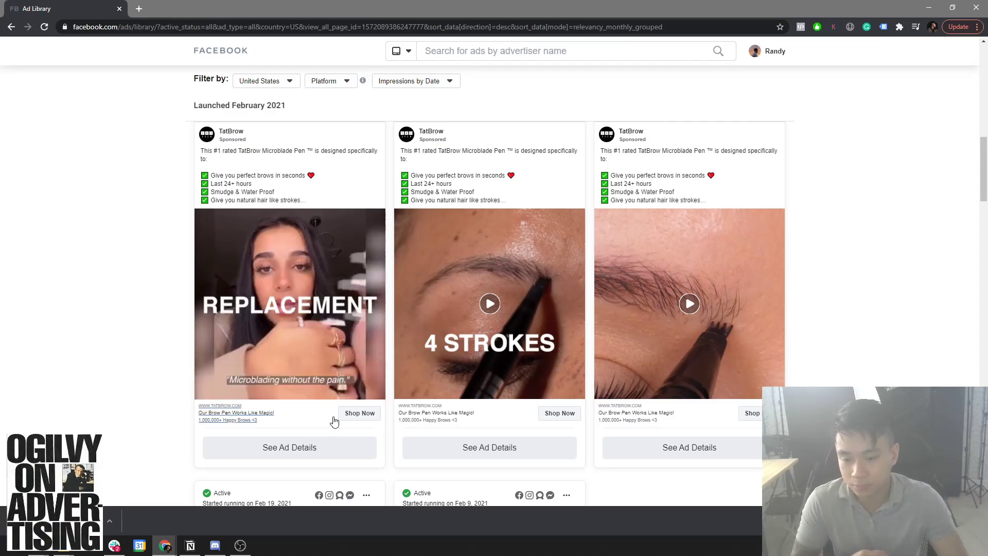
drag(238, 388, 188, 389)
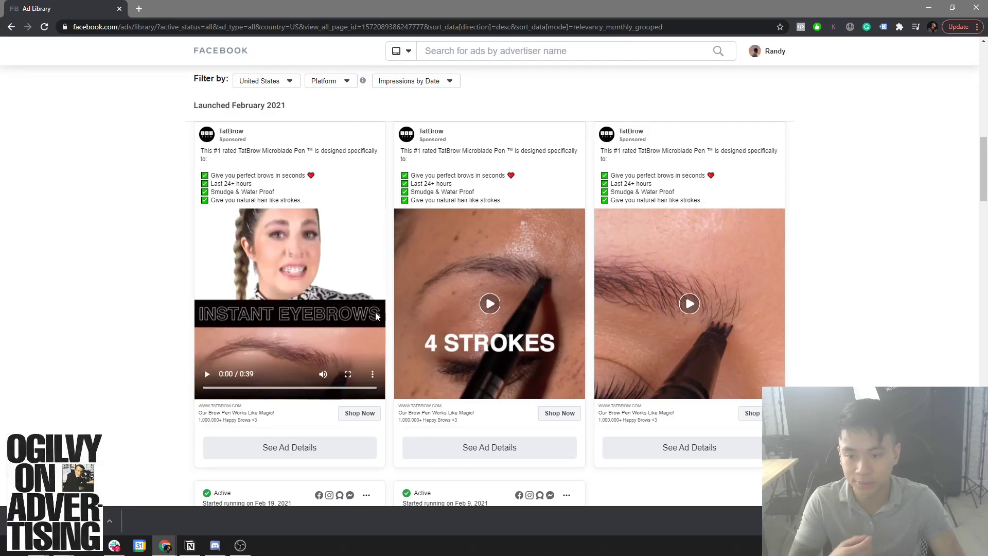
Preview the opening hooks of the second and third TatBrow video ads.
click(560, 376)
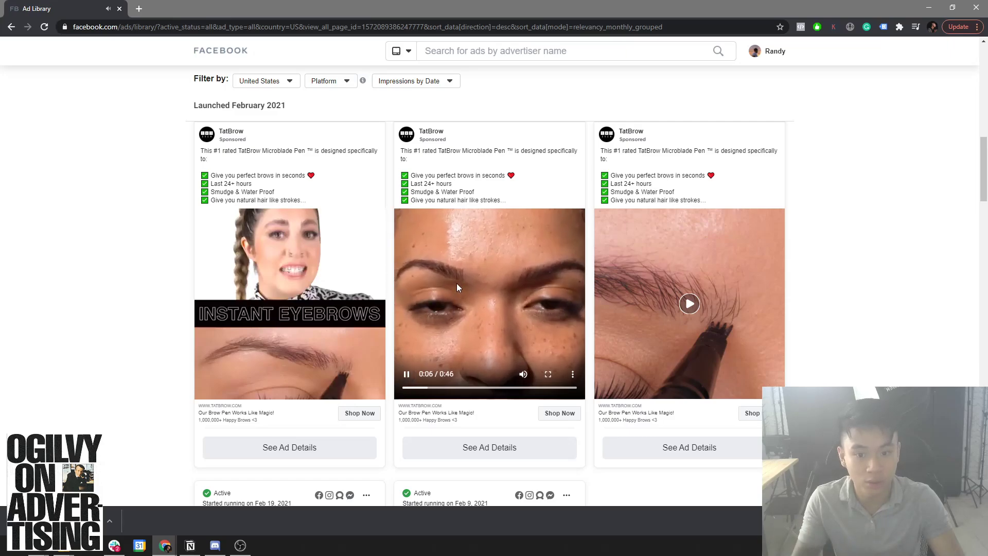
click(471, 361)
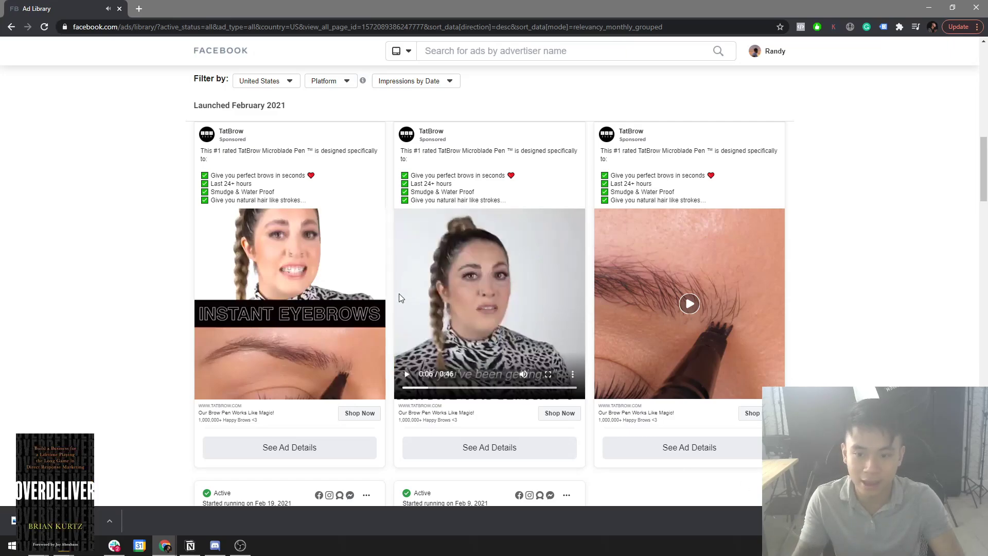
mouse_move(288, 280)
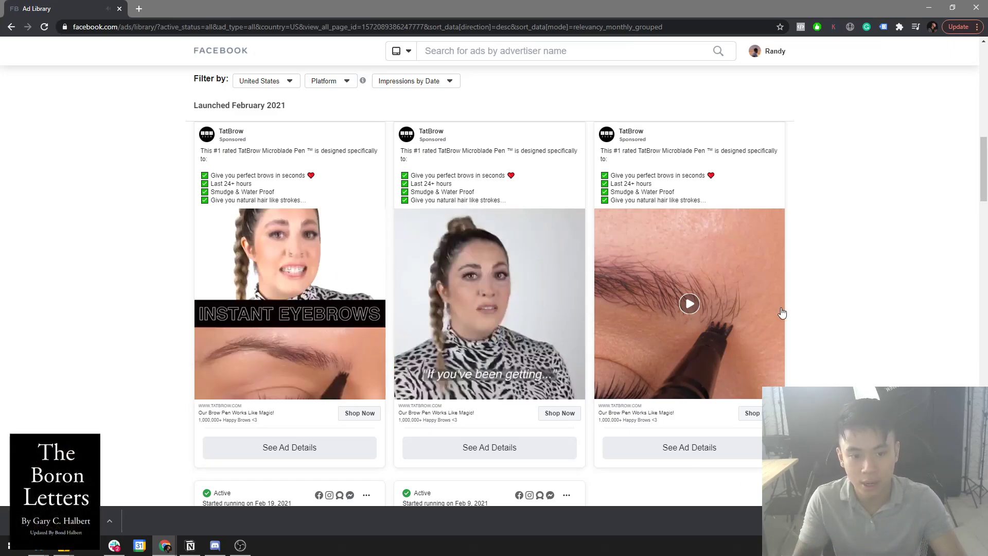
click(708, 322)
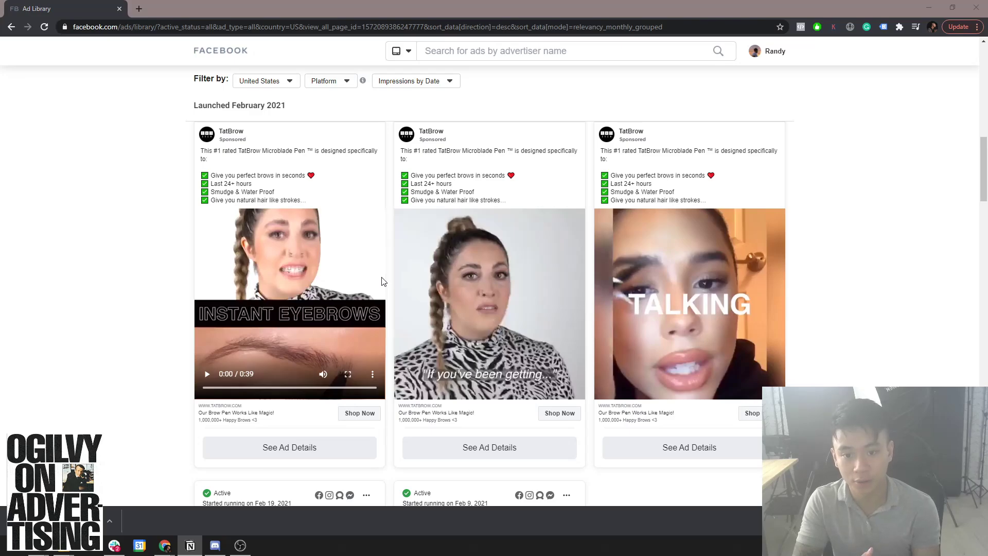
click(149, 364)
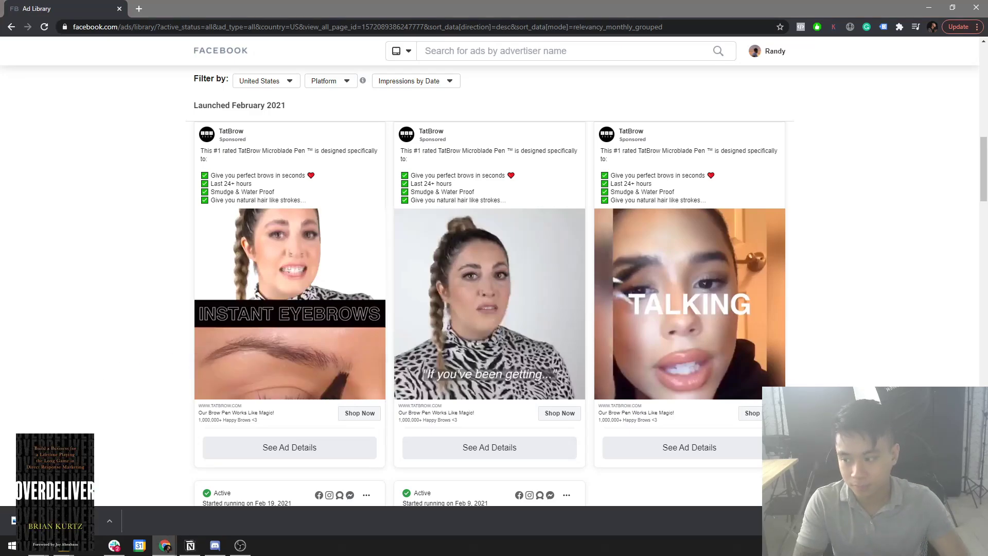
key(alt+Tab)
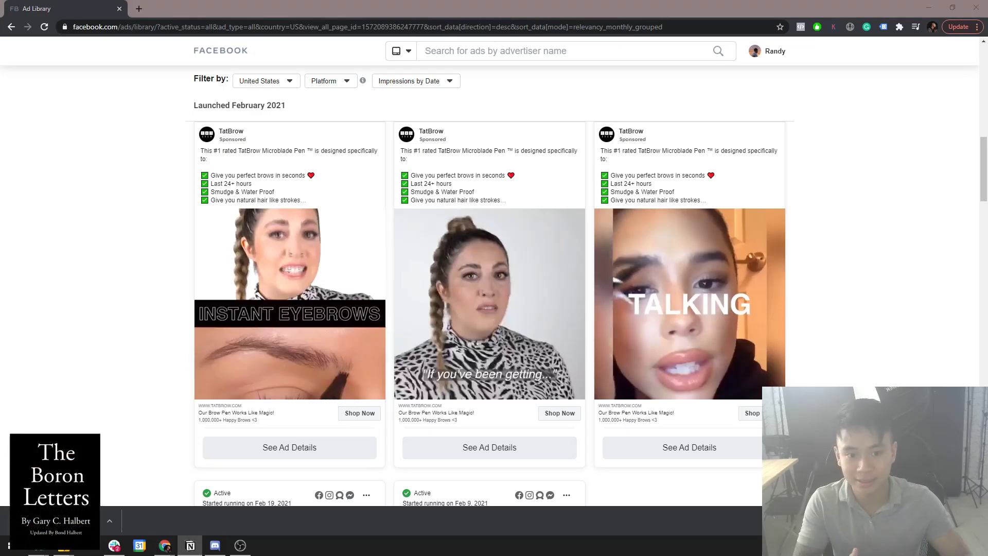
click(161, 265)
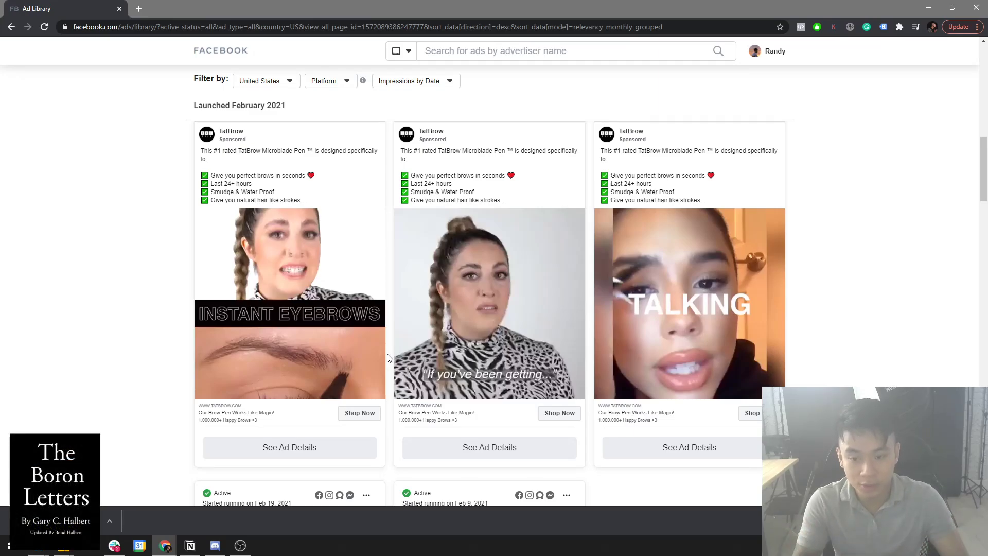
mouse_move(327, 375)
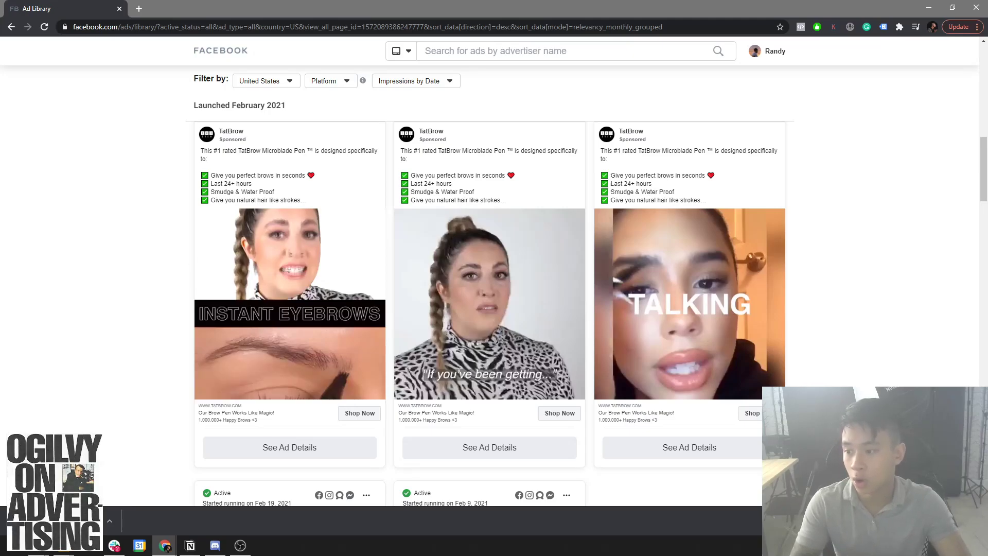
Switch to the Notion PRODUCT PAGE notes, place them over the browser and review the point about clear, concise ads helping Facebook optimize.
key(alt+Tab)
drag(0, 23, 356, 16)
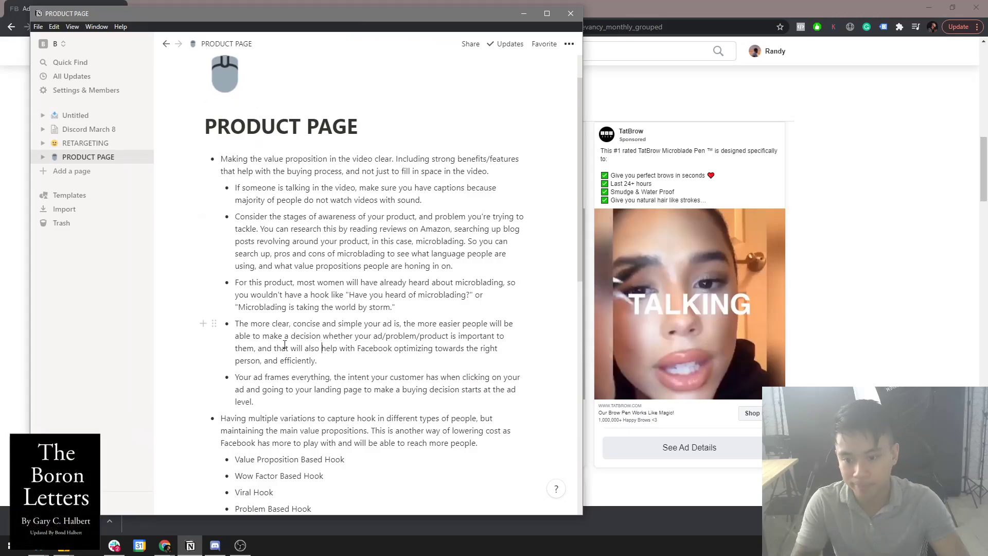
drag(267, 347, 395, 346)
click(409, 349)
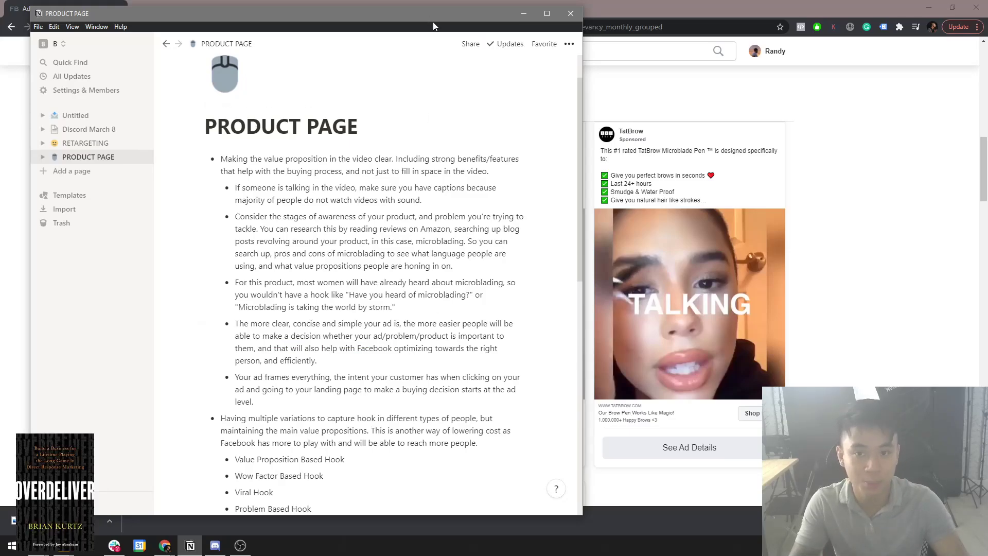
mouse_move(427, 20)
mouse_down()
mouse_move(407, 18)
mouse_move(415, 21)
mouse_up()
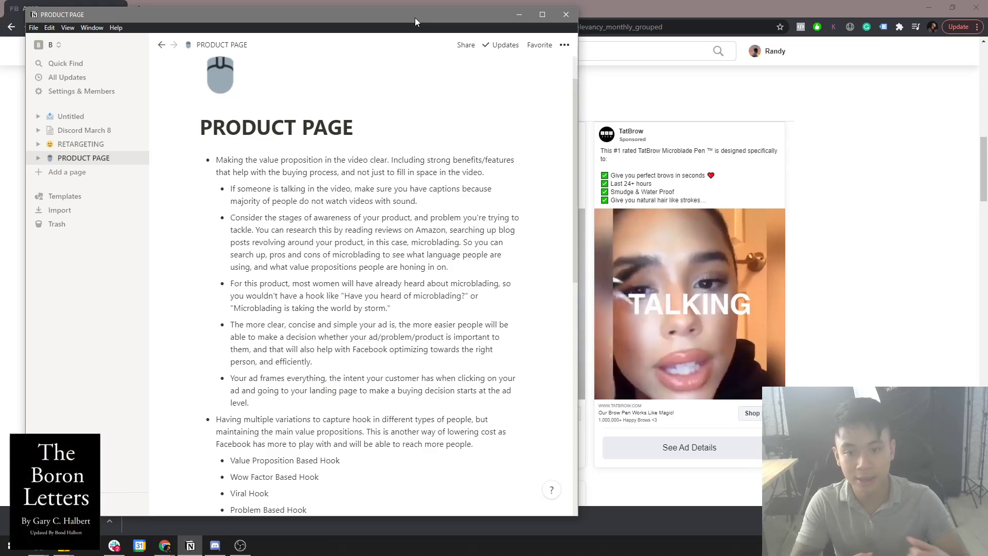
drag(414, 18, 436, 15)
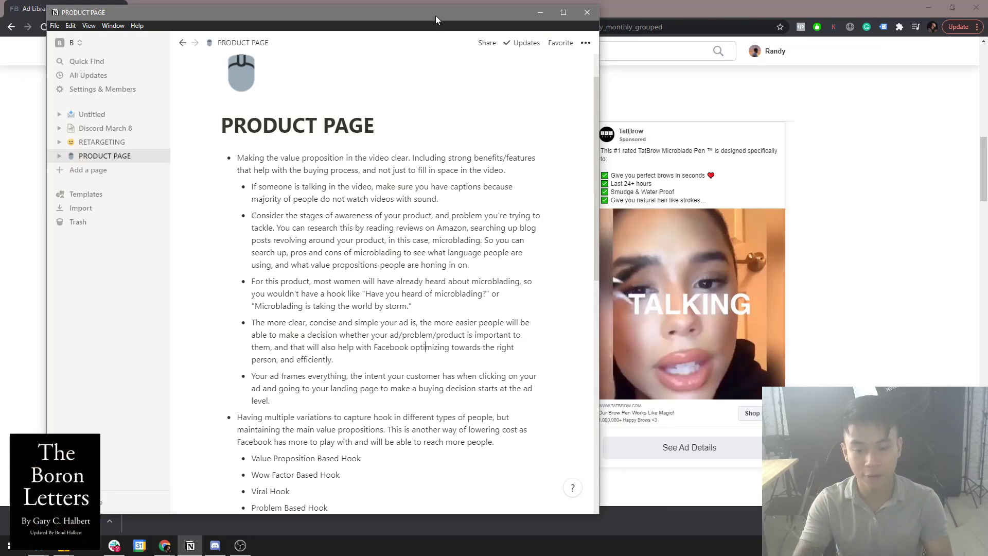
Review the note on how the ad frames the customer's buying intent, highlighting its passage about going to the landing page.
scroll(329, 248, down, 1)
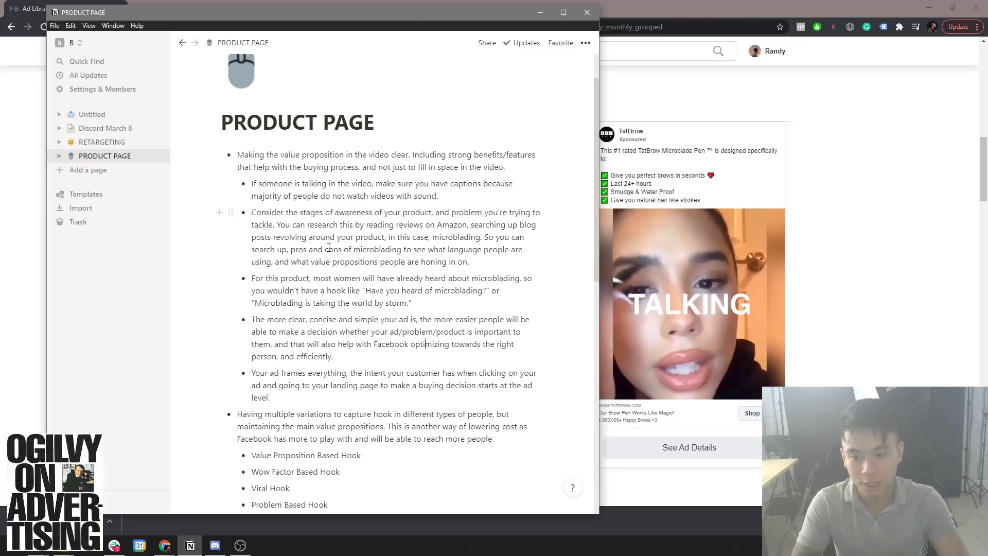
scroll(329, 248, down, 1)
scroll(314, 314, down, 1)
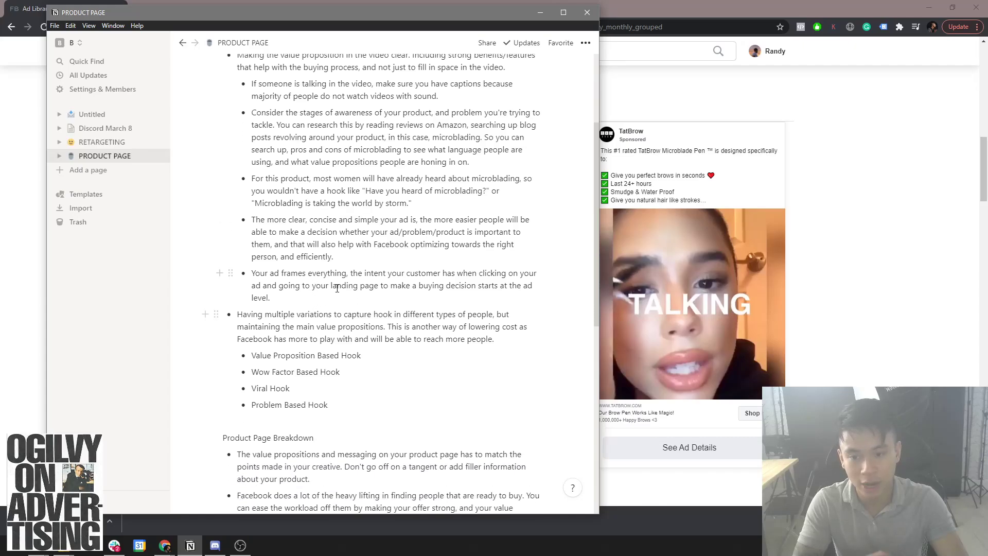
click(336, 287)
drag(372, 277, 532, 286)
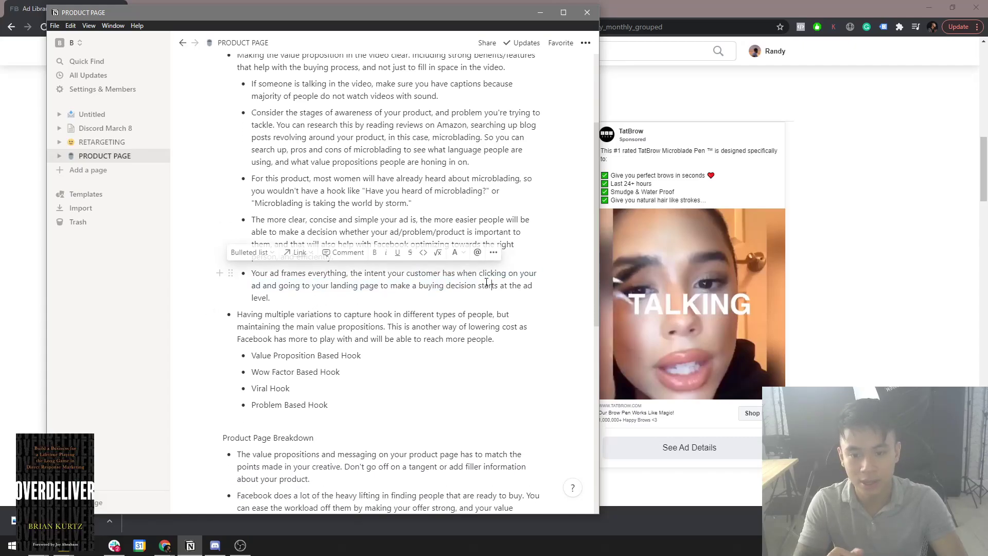
click(497, 286)
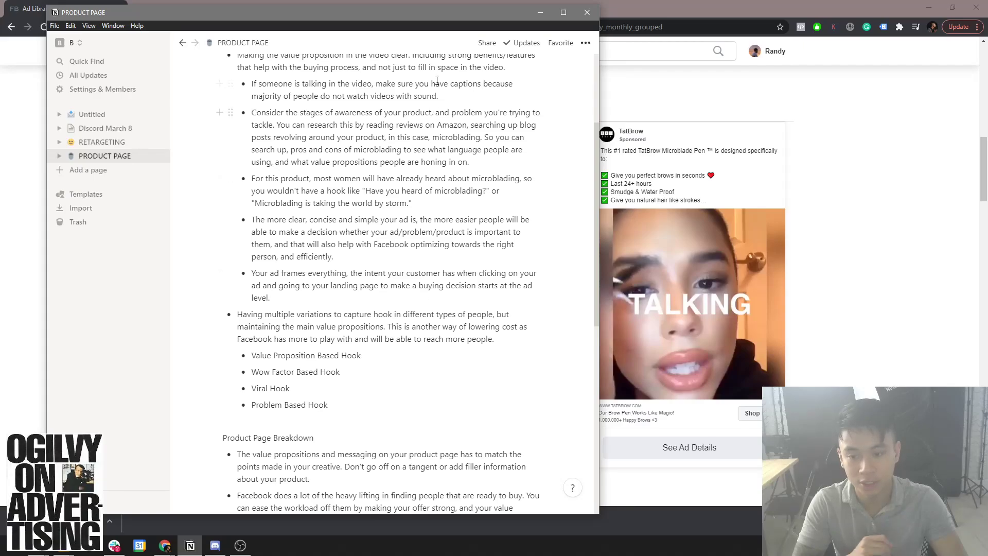
Move the notes window off the browser and open the TatBrow product page linked from the first ad.
drag(470, 17, 0, 27)
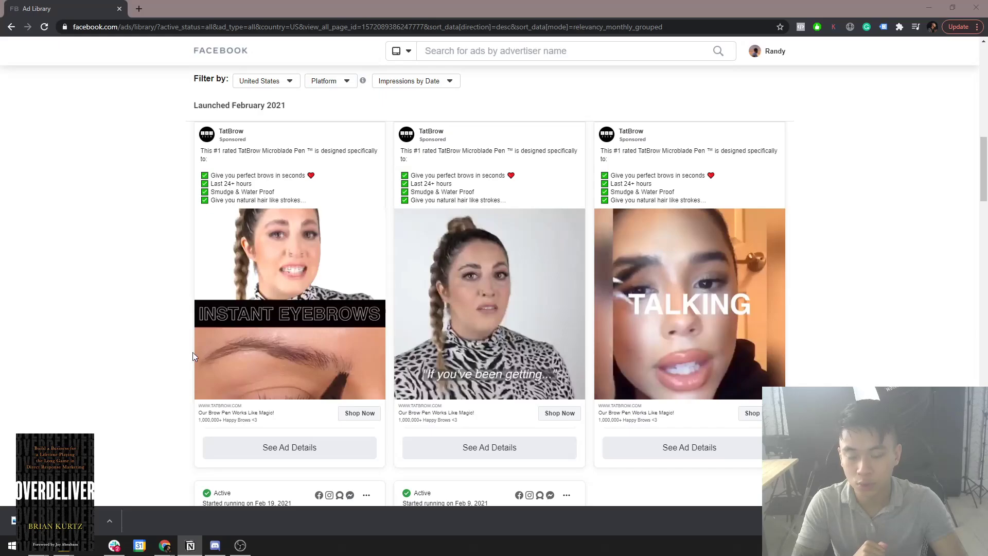
click(362, 414)
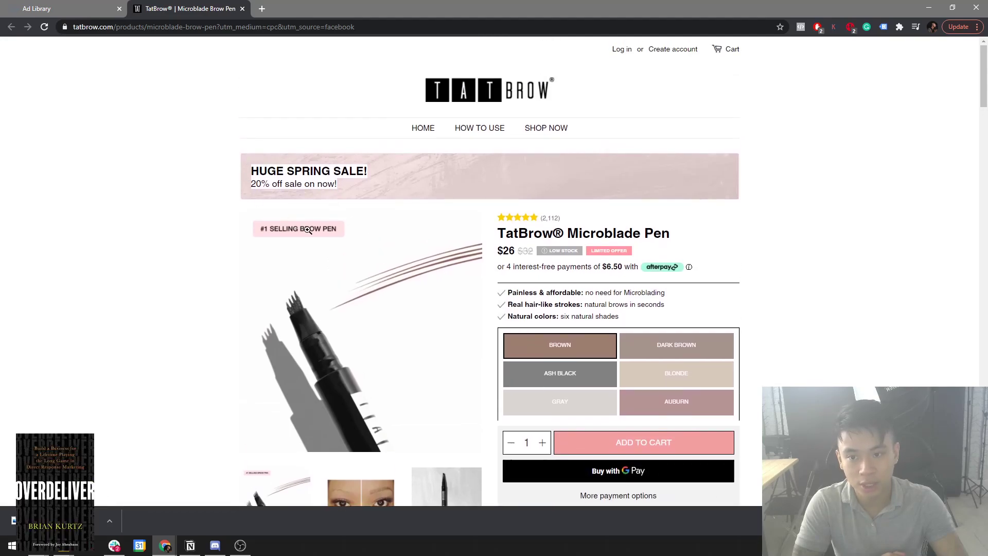
Look through the Microblade Pen's gallery images, including the before/after and waterproof claims, and return to the main pen image.
scroll(322, 223, down, 2)
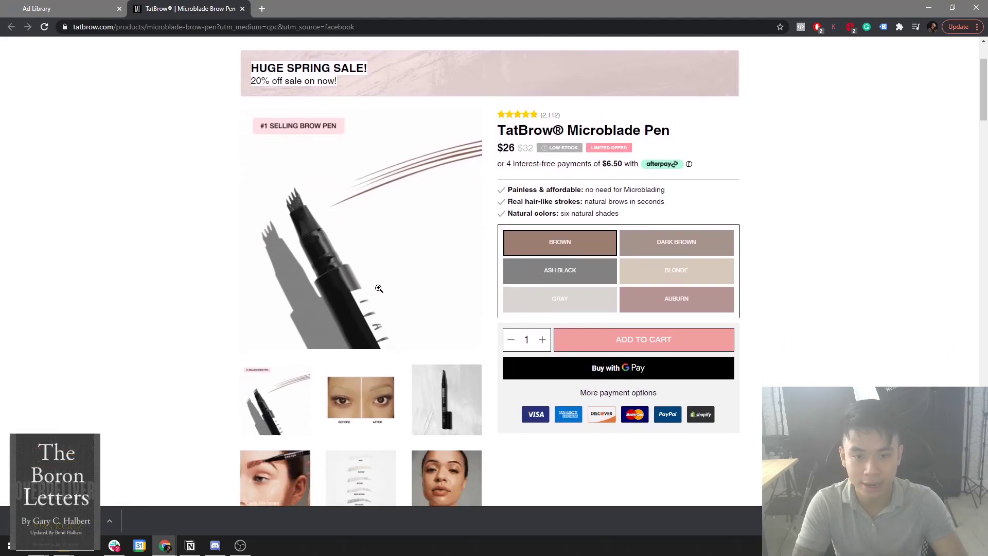
click(337, 395)
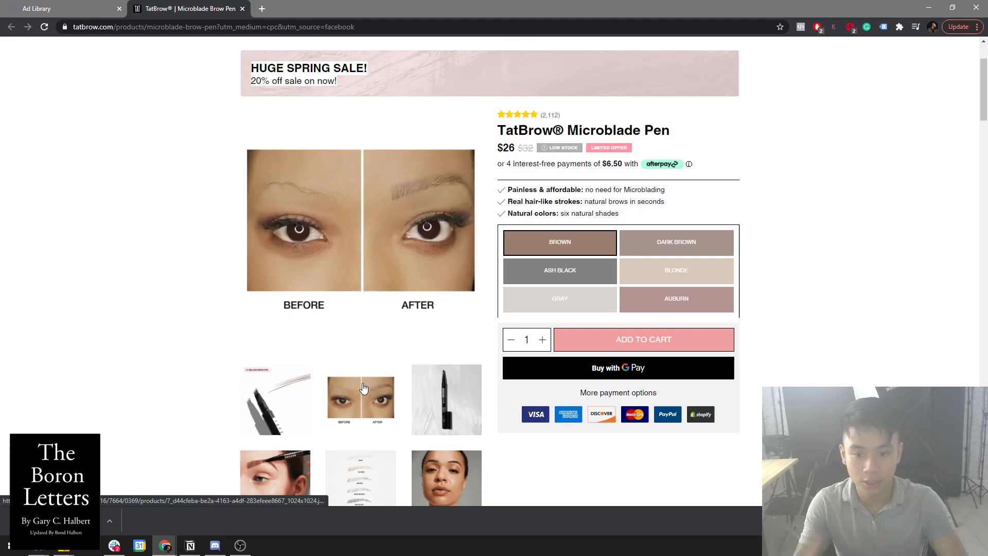
click(444, 396)
scroll(262, 396, down, 2)
click(262, 396)
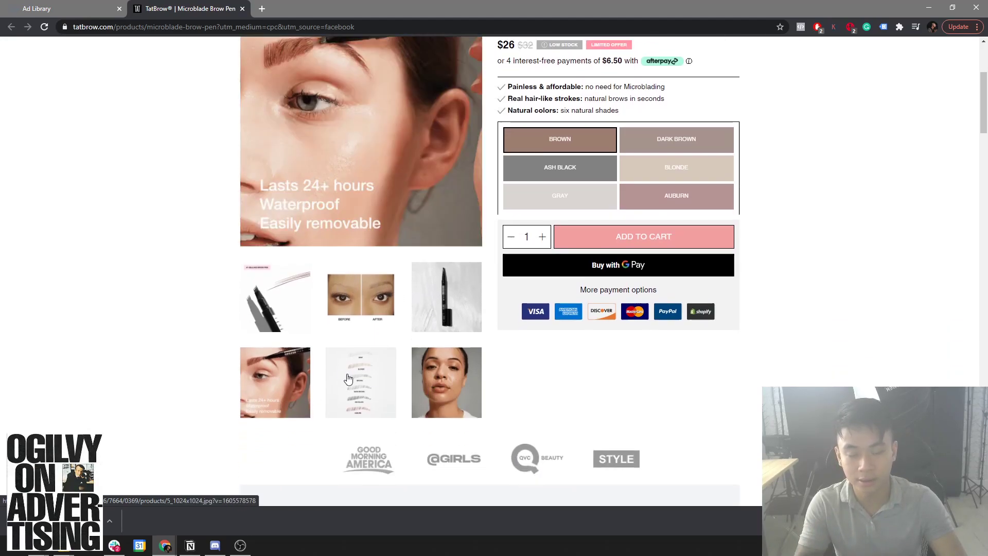
scroll(262, 396, up, 3)
click(267, 455)
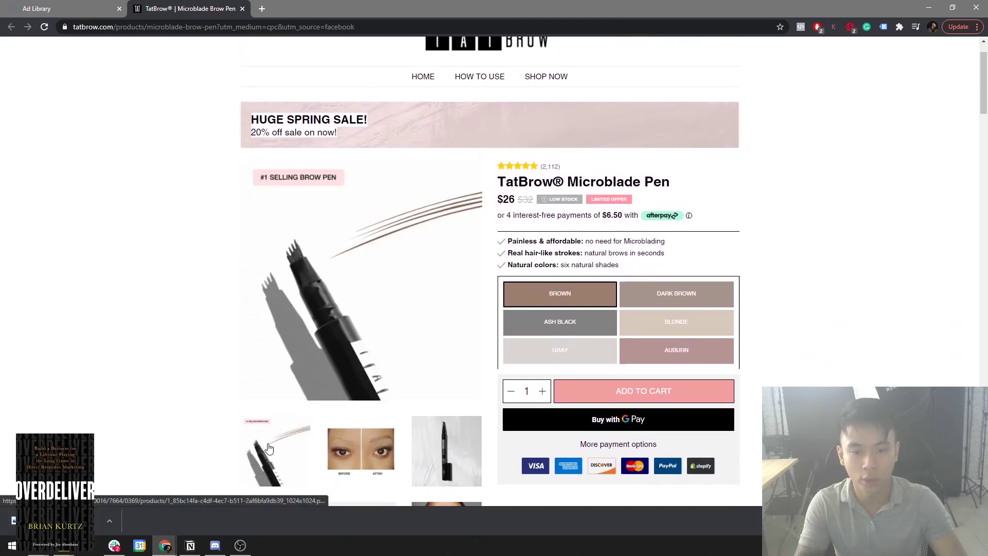
scroll(170, 376, up, 1)
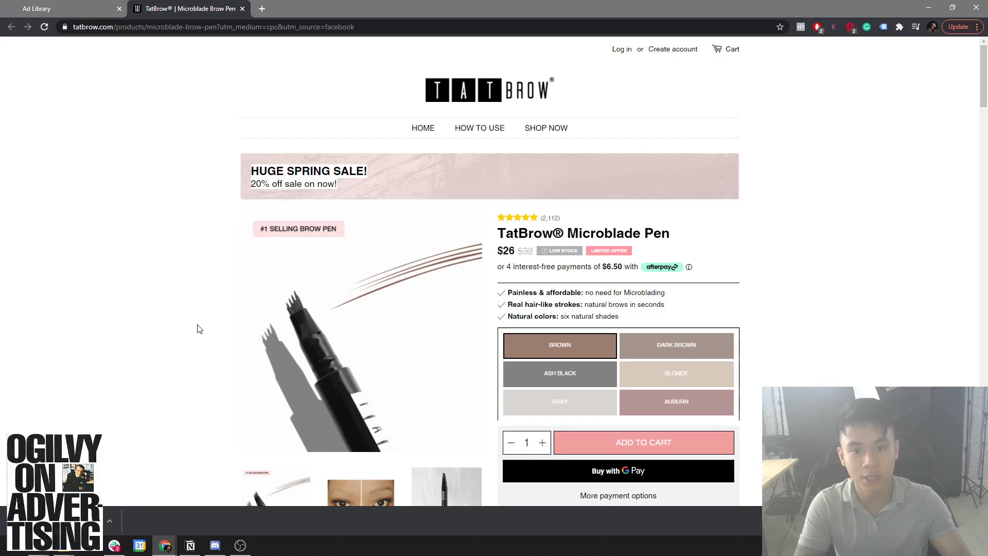
Open the developer tools and emulate the product page on an iPhone X.
key(ctrl+shift+i)
click(295, 43)
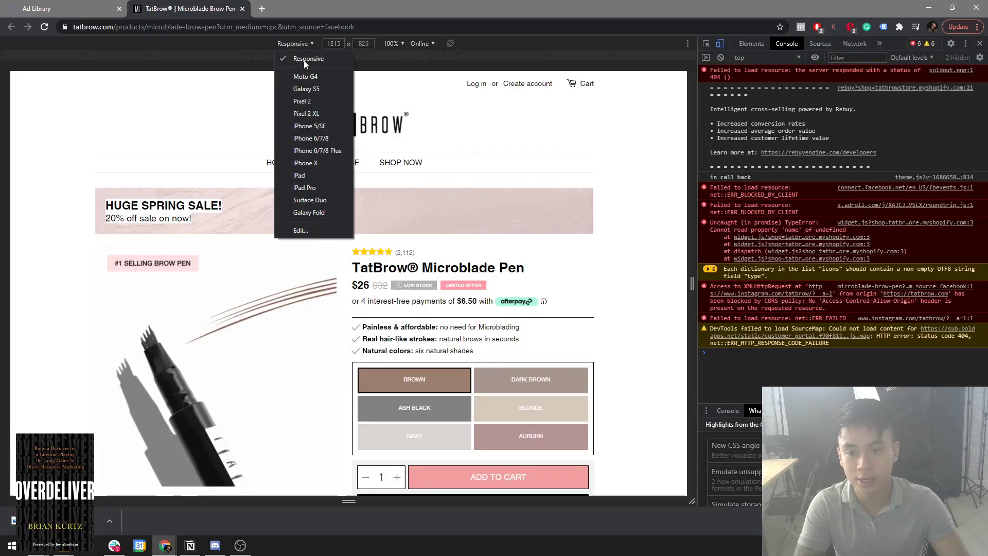
click(305, 163)
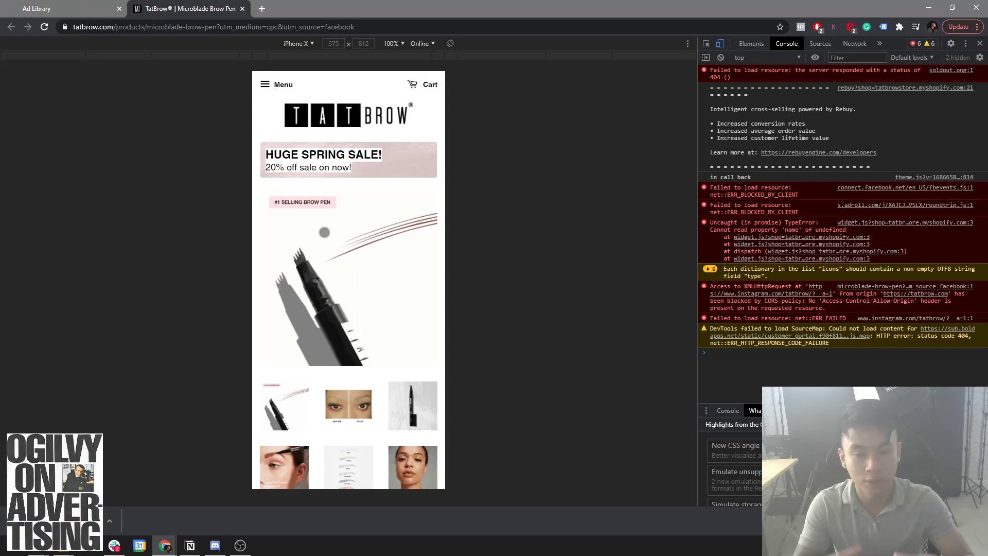
View the before/after, pen, waterproof and brow shade images in the mobile product gallery.
click(364, 396)
scroll(370, 382, down, 1)
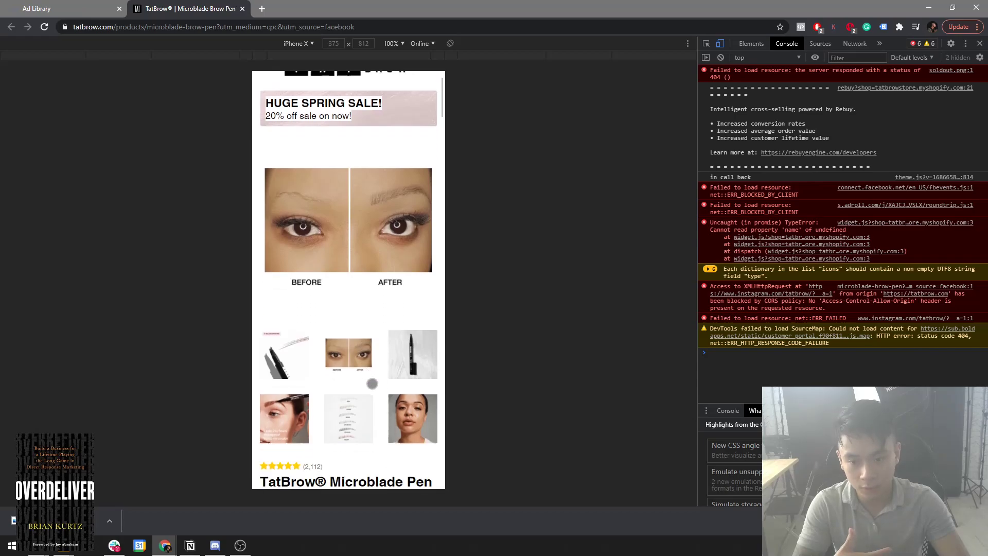
click(396, 371)
click(284, 419)
click(351, 412)
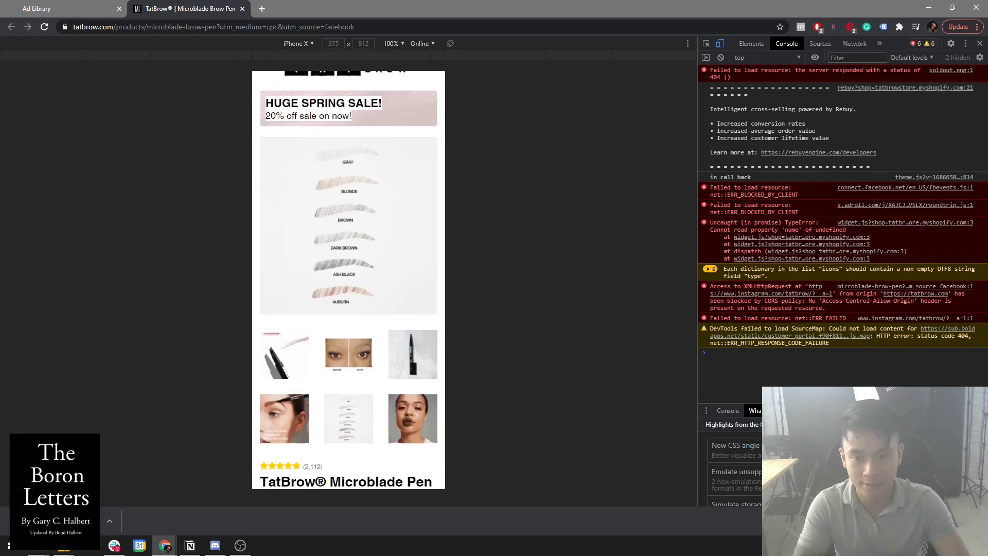
Go through the mobile gallery again, from the model photo through the before/after, waterproof and shade images to the main pen image.
click(407, 418)
click(345, 391)
click(345, 376)
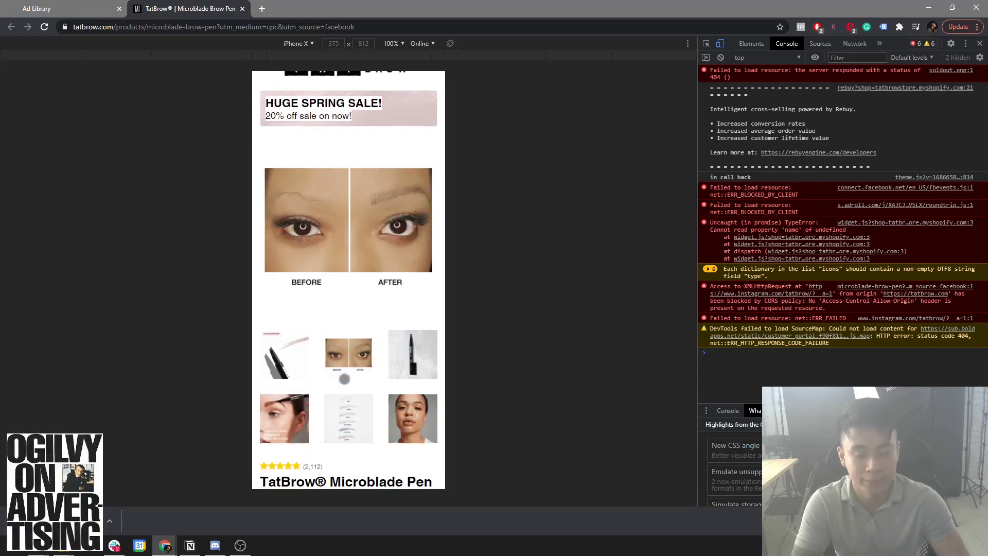
click(409, 350)
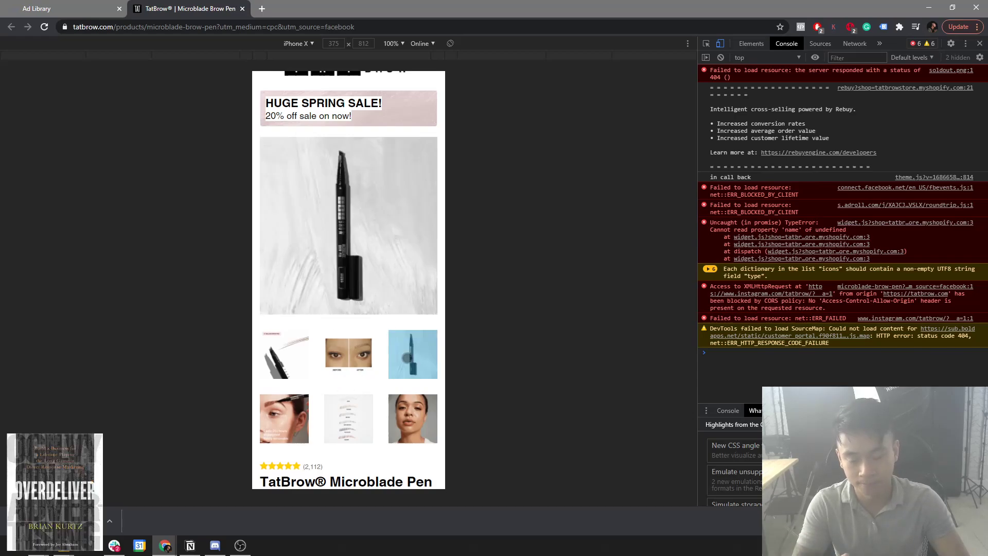
click(286, 410)
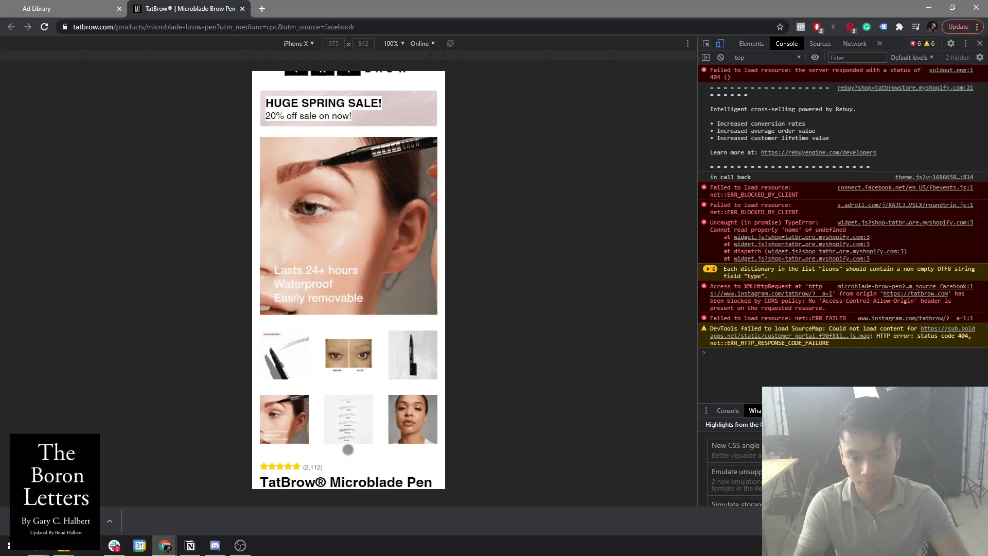
click(349, 419)
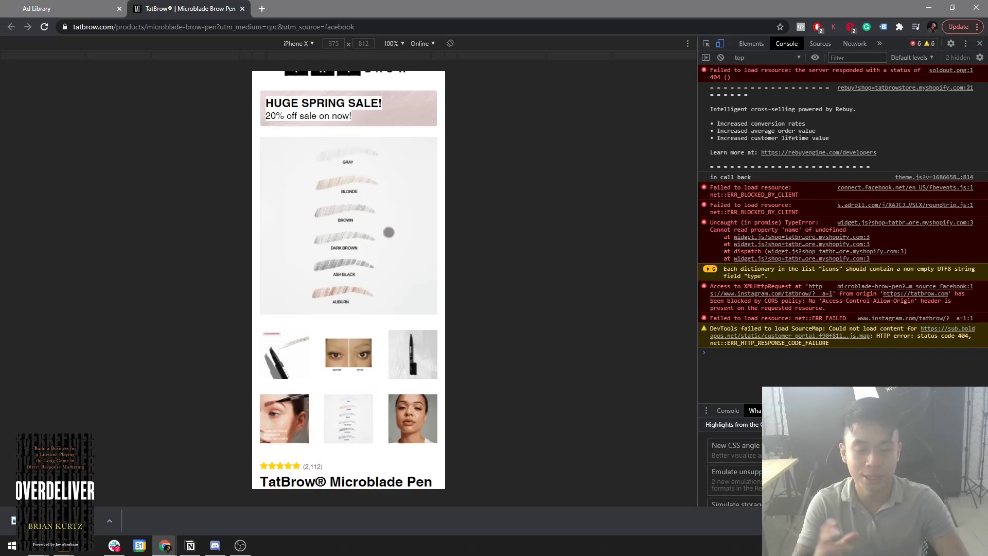
click(404, 402)
click(263, 357)
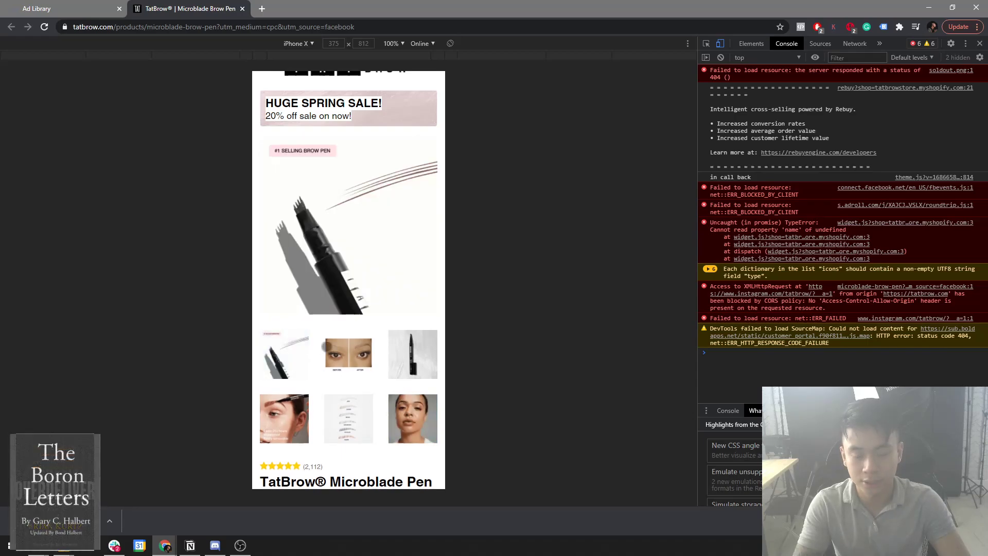
View the page's price and benefit bullets, then switch to the Ad Library and rewind the first TatBrow video ad to its start.
scroll(354, 348, down, 1)
scroll(354, 348, down, 6)
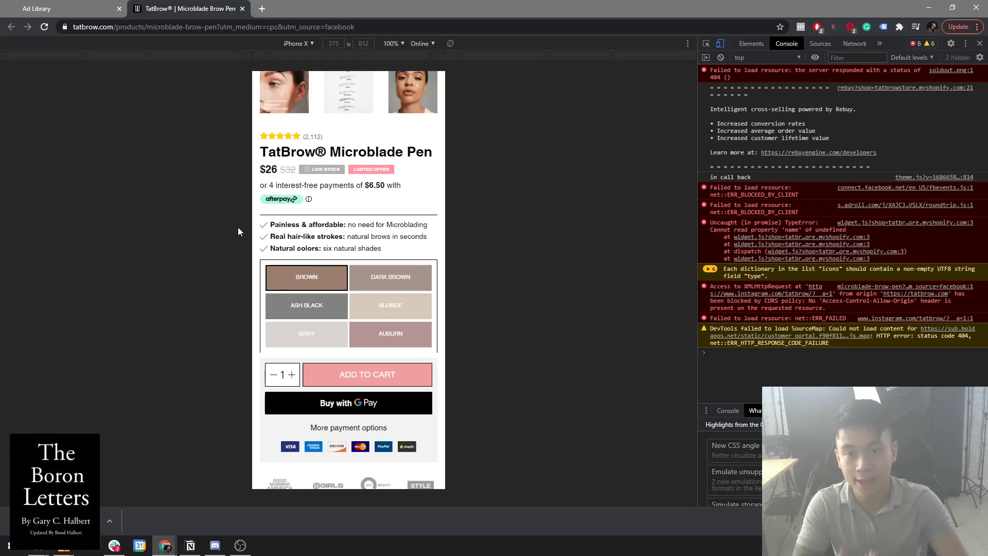
click(67, 9)
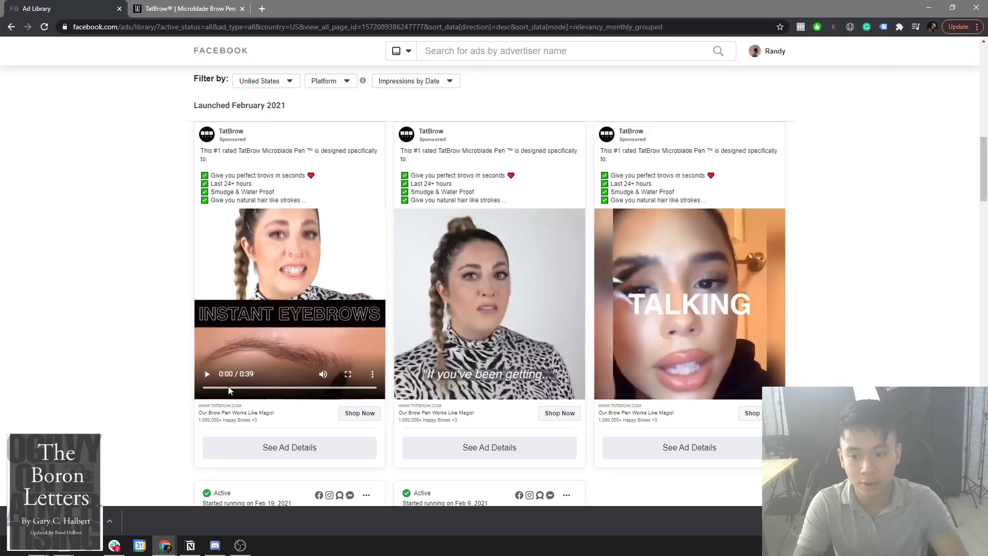
click(228, 386)
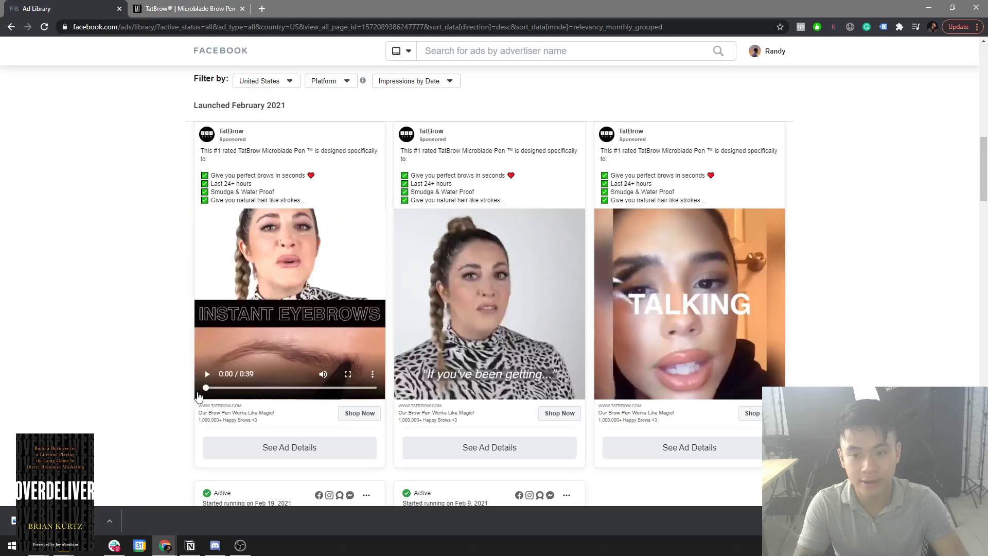
Return to the TatBrow product page and review the shade options, press logos, "What it does" headline and trust badges.
key(ctrl+Tab)
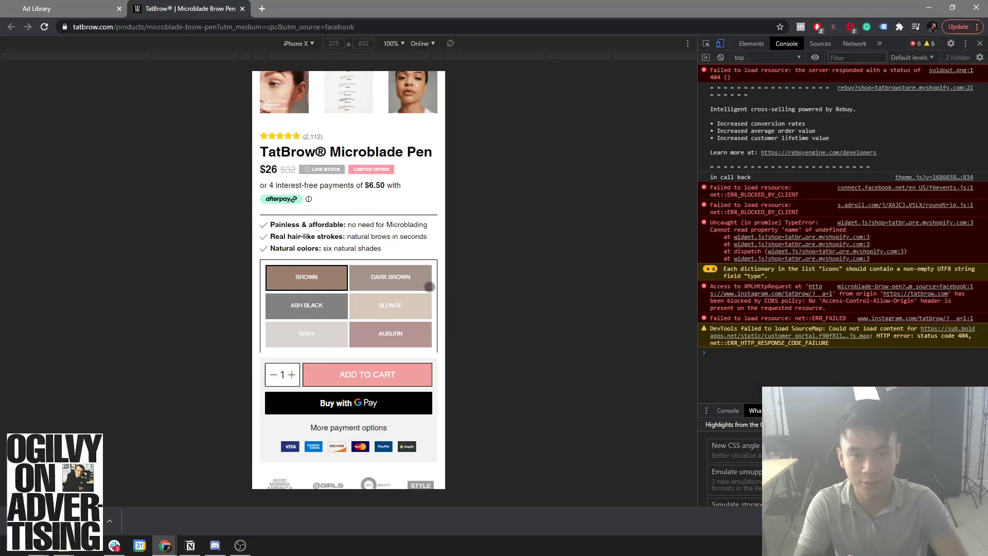
drag(378, 273, 384, 205)
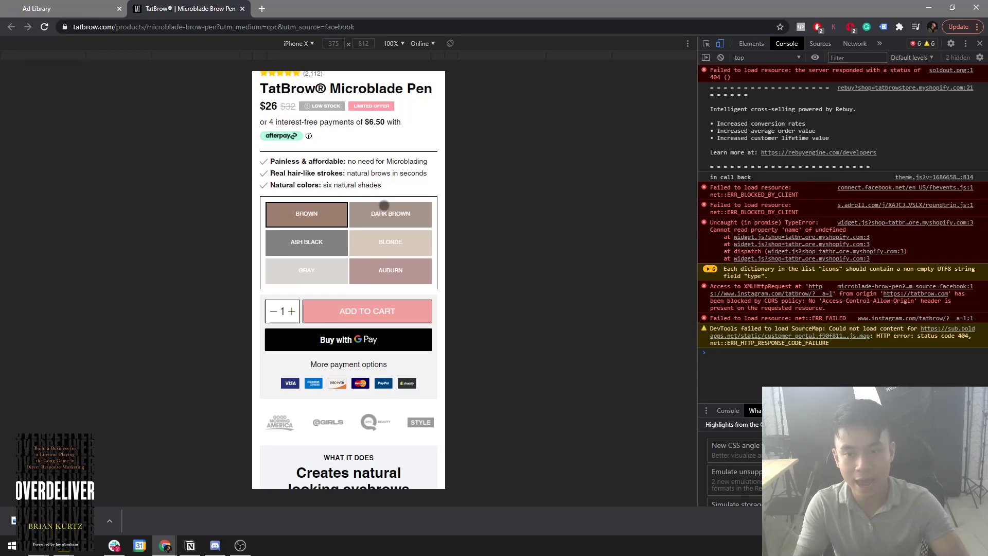
drag(347, 420, 369, 251)
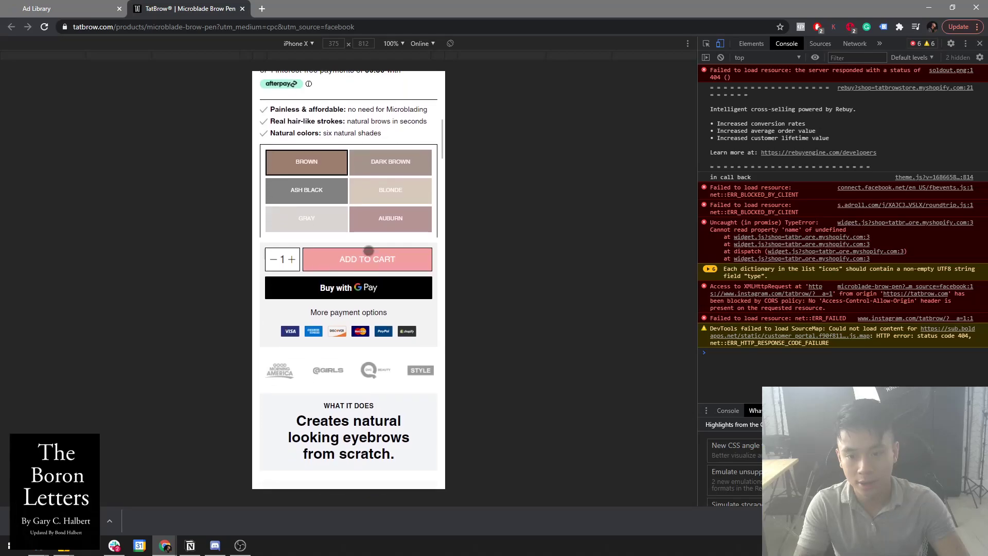
drag(358, 361, 387, 182)
drag(368, 224, 380, 131)
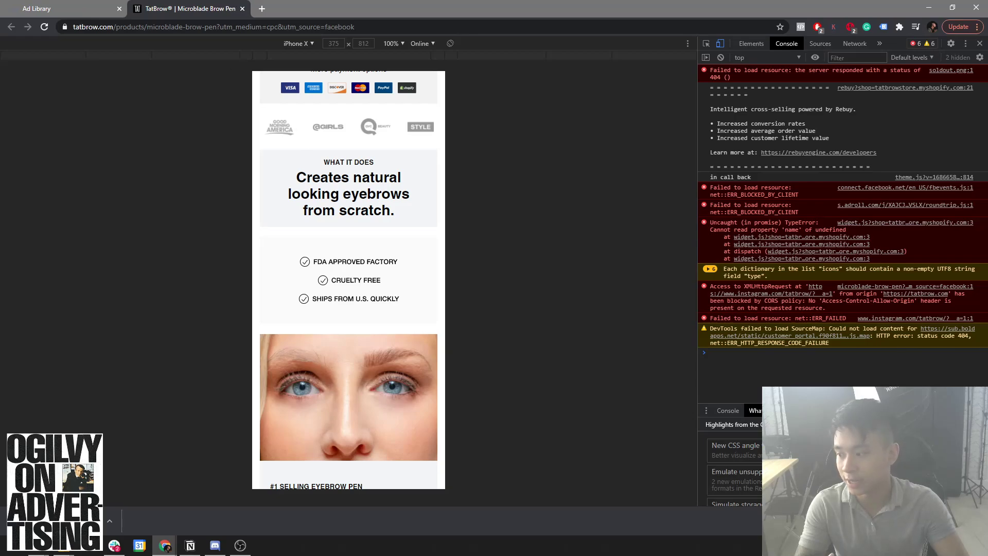
Switch to the Notion notes, read the Product Page Breakdown section, and return to the TatBrow page.
key(alt+Tab)
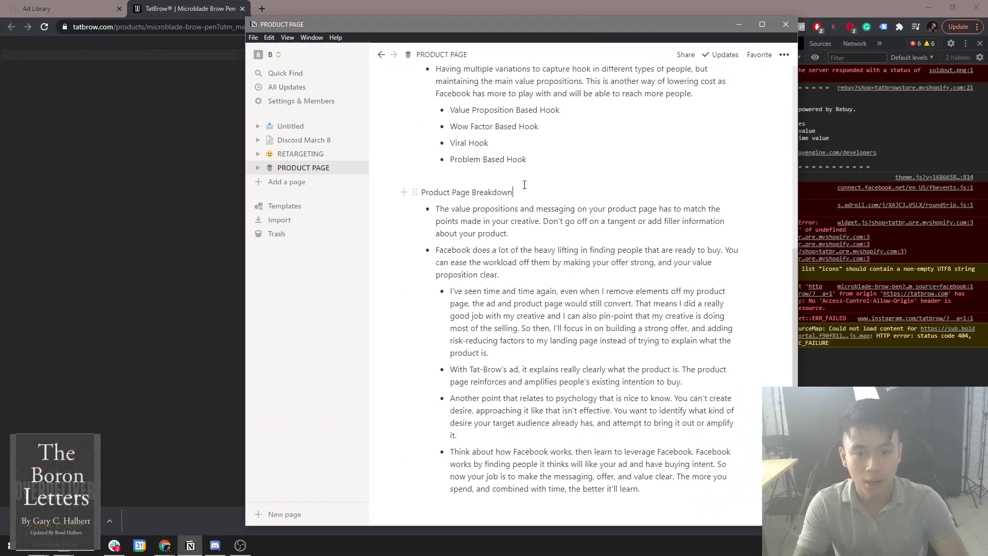
drag(467, 251, 535, 252)
click(626, 259)
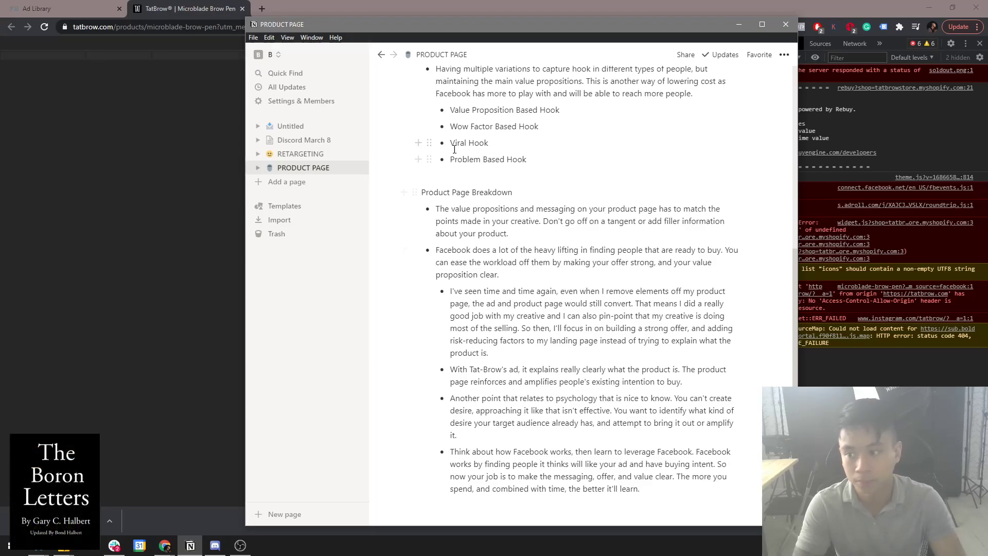
click(60, 213)
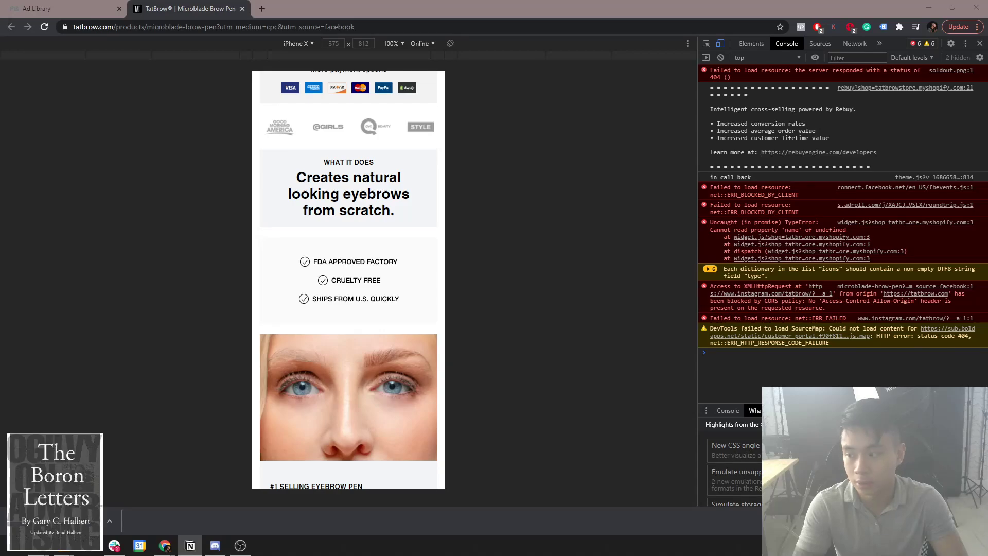
Review the rest of the mobile product page, including the fork-like tip, hair-like strokes, natural colors and press quote sections.
scroll(348, 283, down, 2)
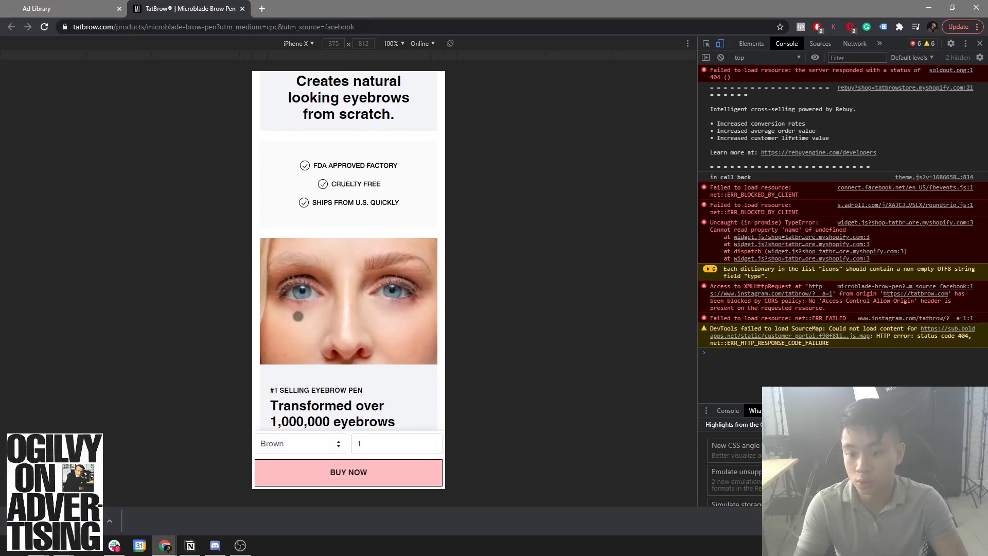
scroll(298, 316, down, 9)
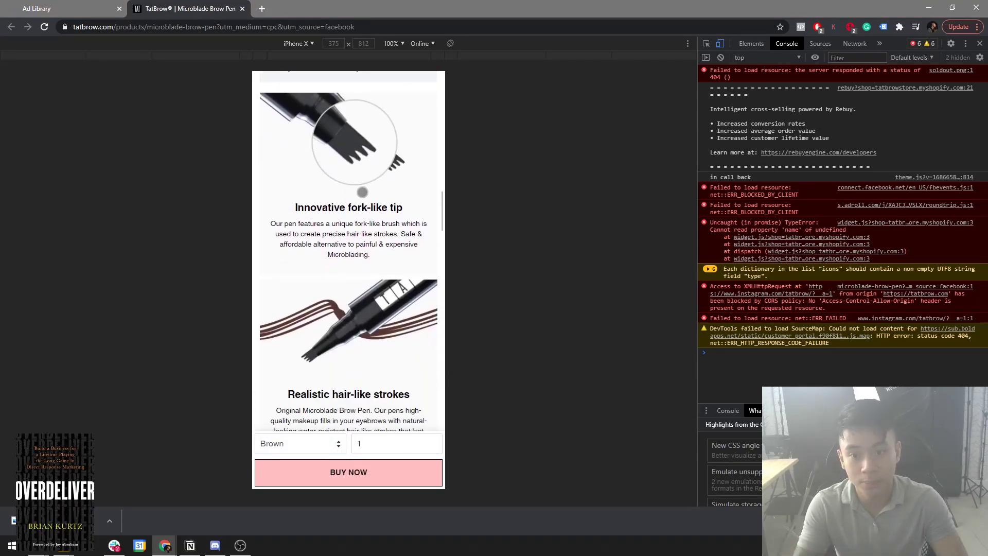
scroll(362, 192, down, 2)
scroll(356, 265, down, 3)
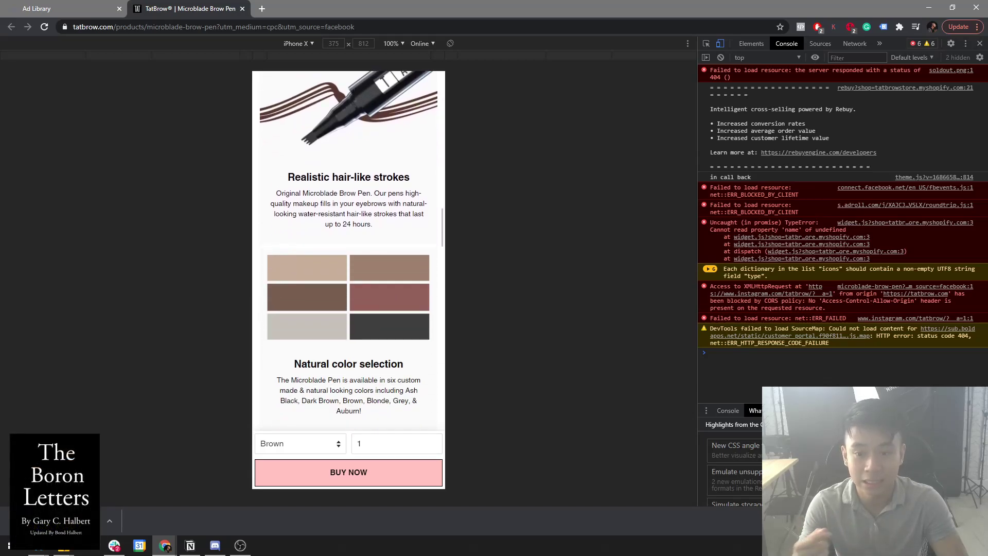
scroll(330, 283, down, 8)
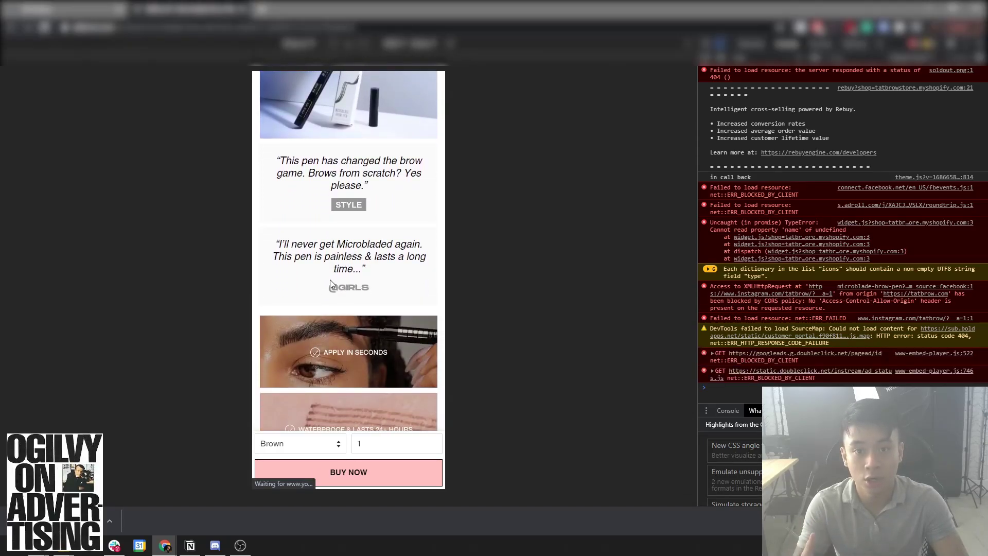
scroll(329, 279, down, 5)
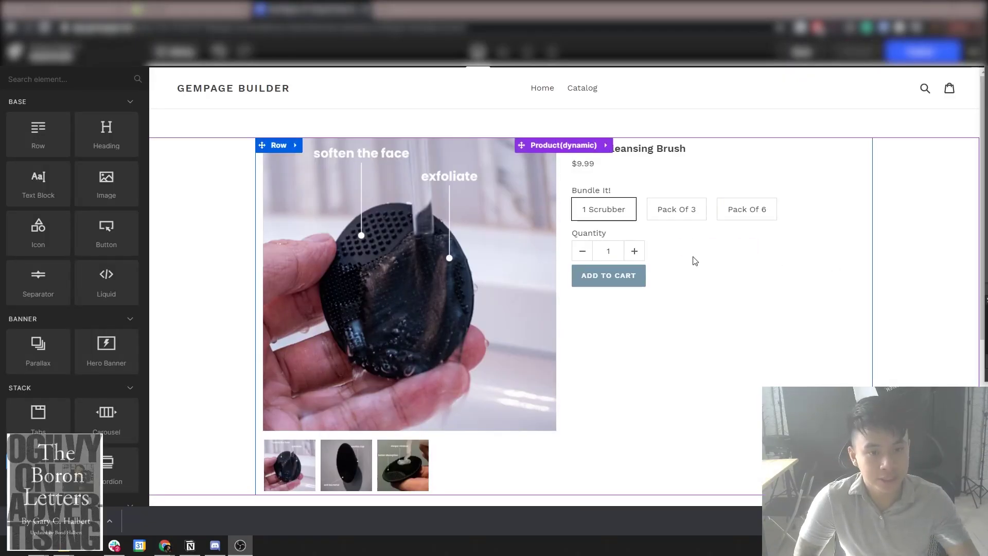
Set the Facial Cleansing Brush product title to a 30 px font size and colour #000000.
click(564, 145)
click(639, 154)
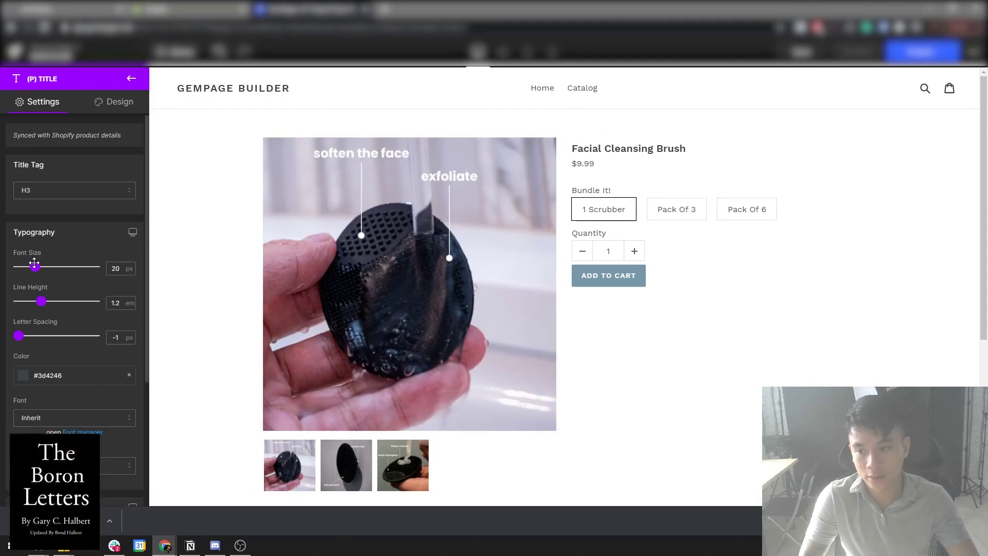
drag(35, 267, 42, 267)
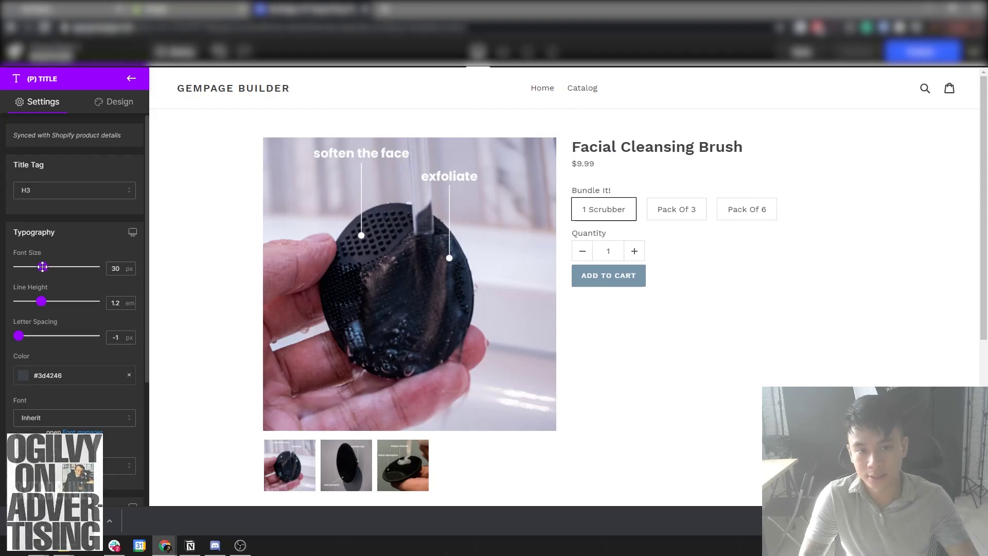
click(24, 376)
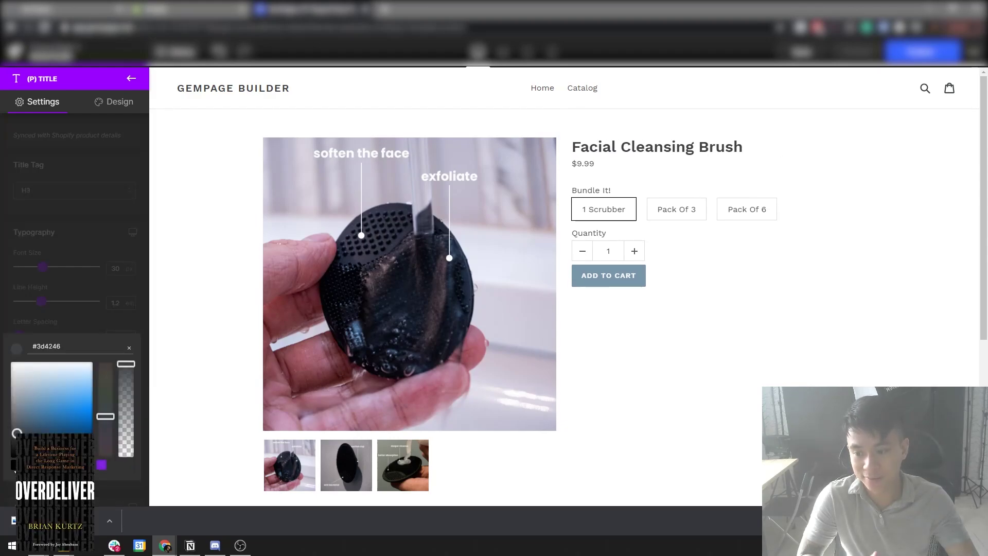
drag(17, 434, 10, 456)
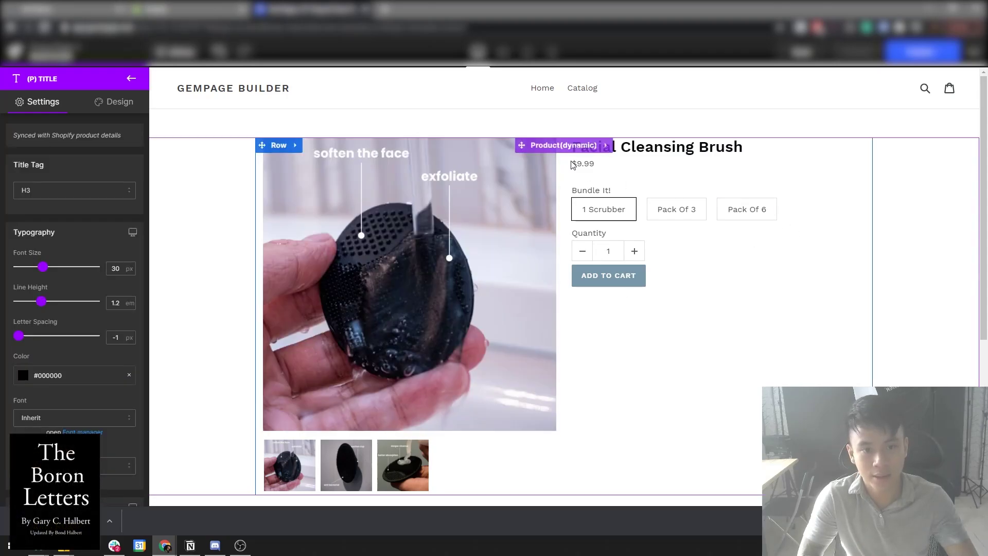
Set the product price's colour to #000000 and its font size to 20 px.
click(583, 164)
scroll(59, 348, up, 4)
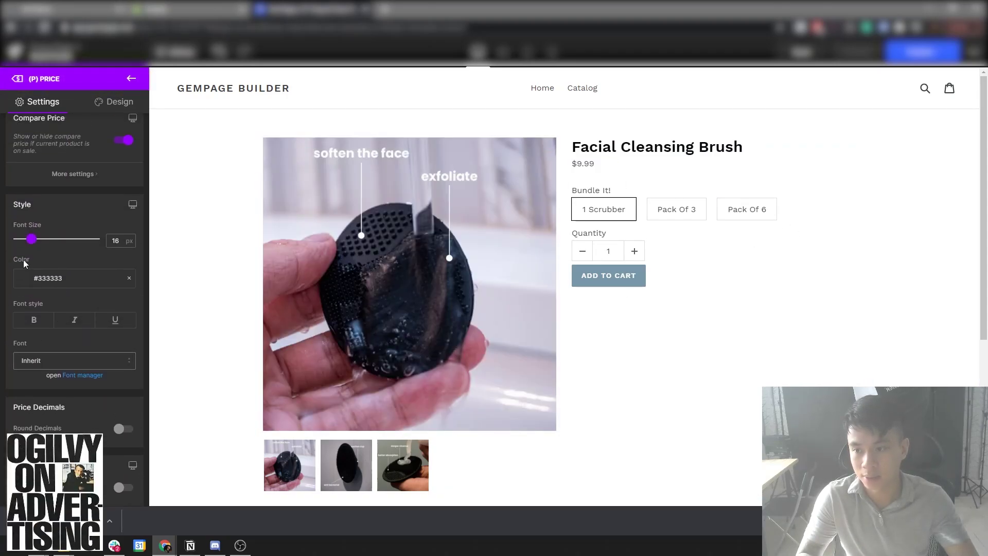
click(21, 278)
click(755, 248)
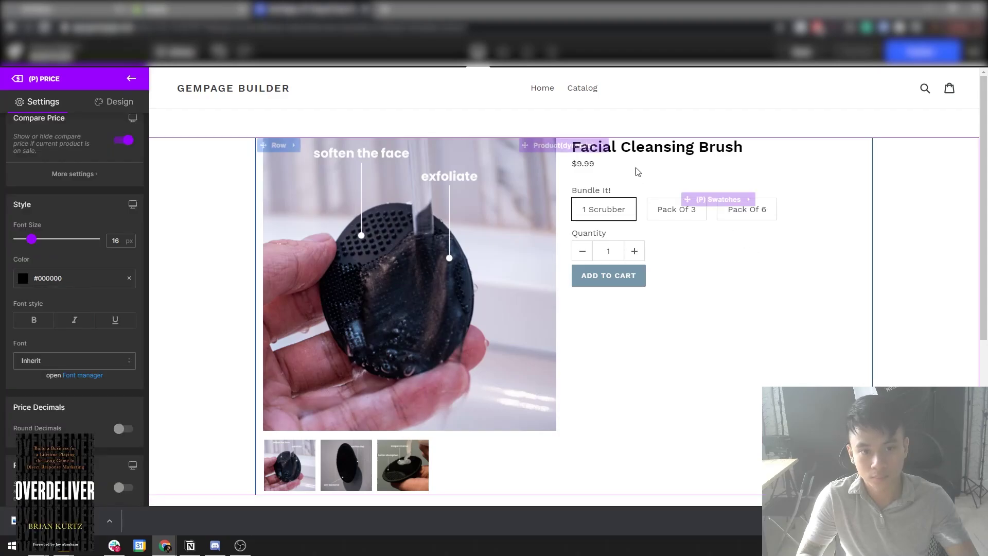
drag(32, 238, 36, 238)
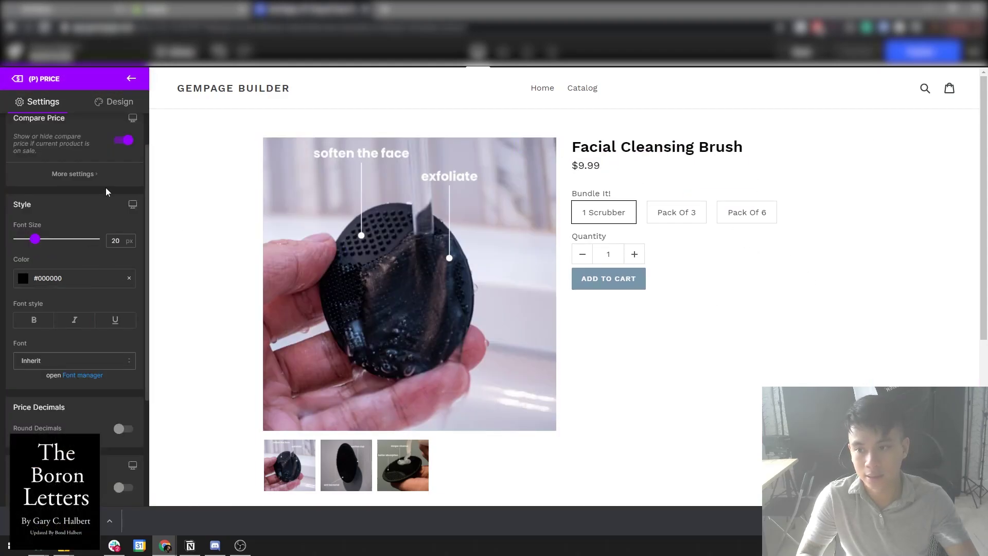
Open the detailed Compare Price settings of the product price and set the compare price colour to #9b9b9b.
scroll(103, 206, up, 1)
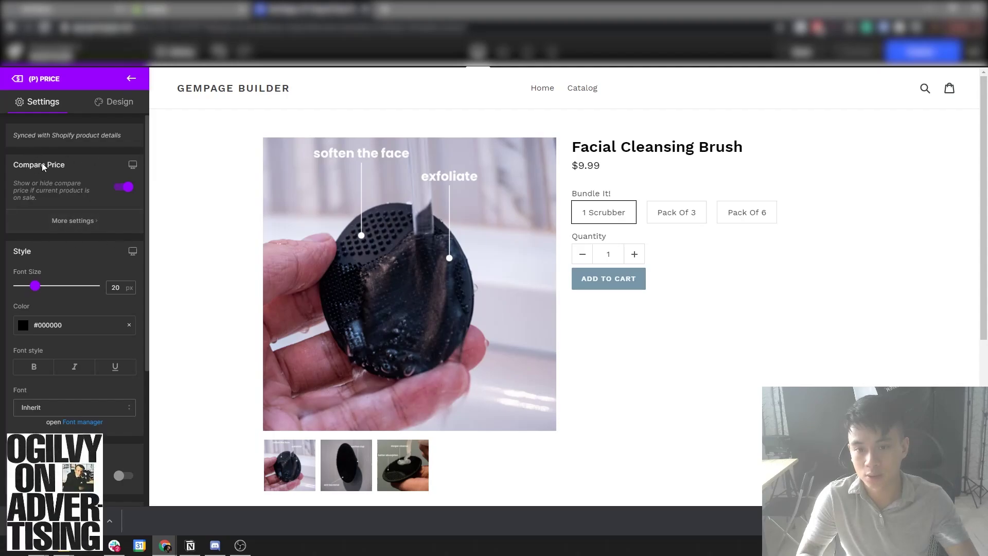
click(82, 222)
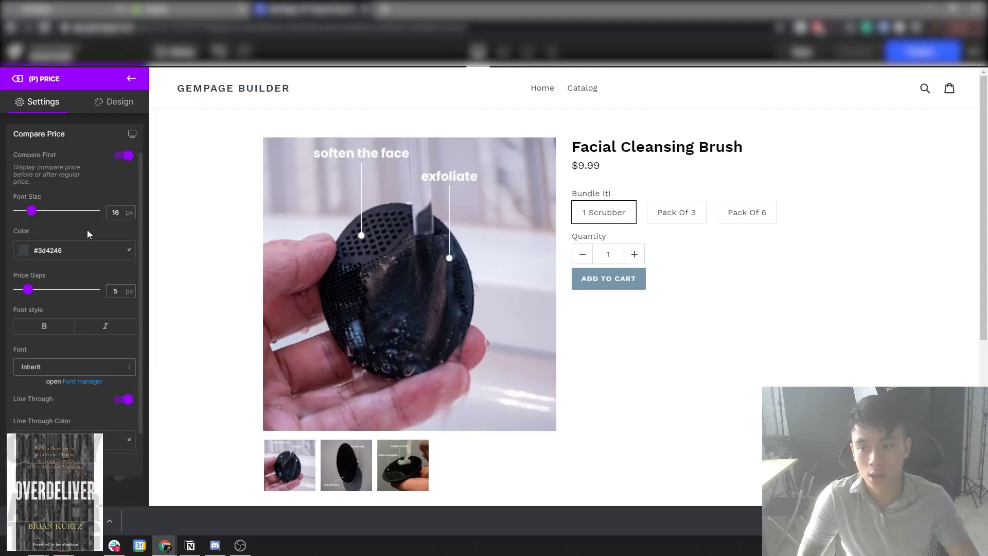
click(21, 251)
click(17, 355)
drag(19, 316, 12, 289)
click(115, 187)
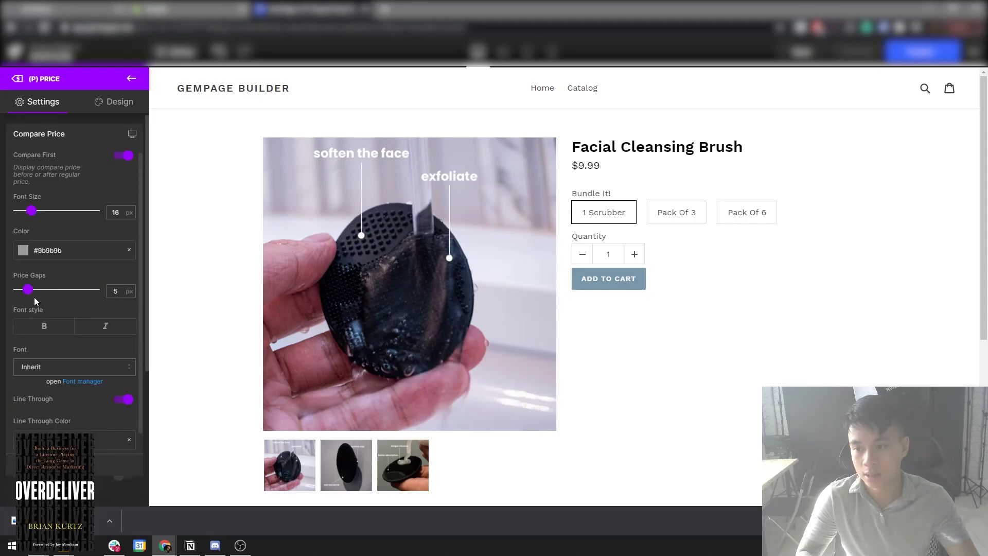
Set the compare price's line-through colour to #9b9b9b and its font size to 20 px, then close those settings.
scroll(42, 370, down, 1)
click(62, 209)
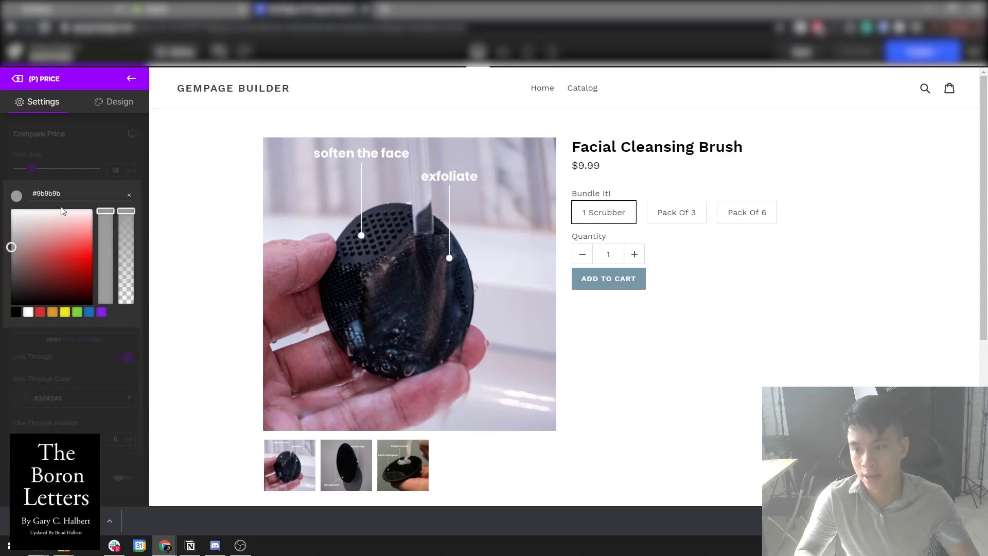
click(67, 169)
click(66, 397)
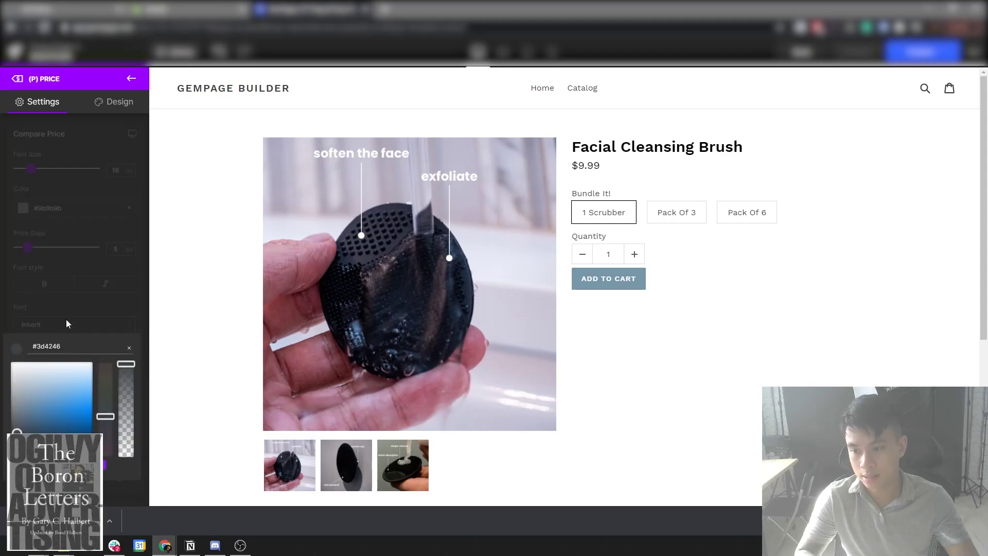
triple_click(65, 346)
text(#9b9b9b)
click(67, 303)
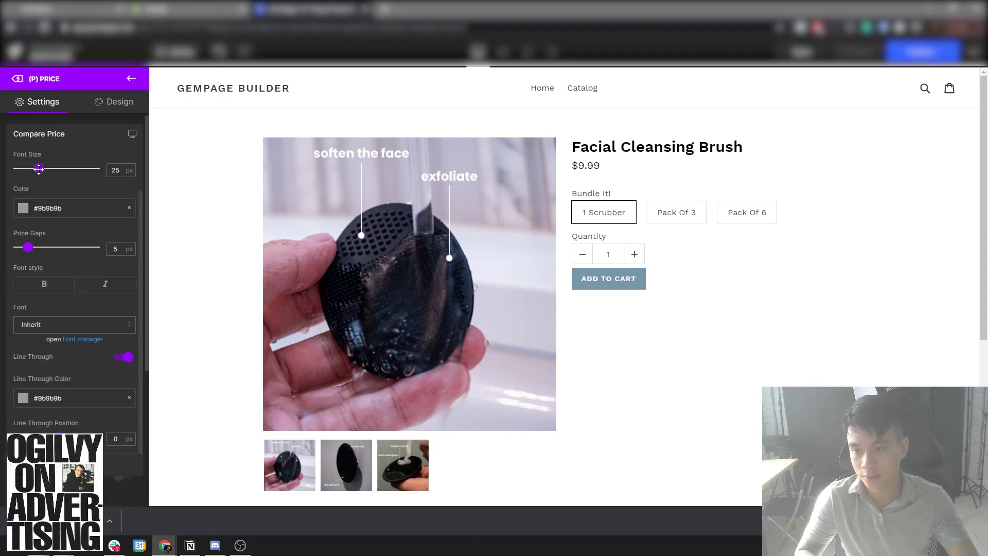
drag(39, 169, 35, 169)
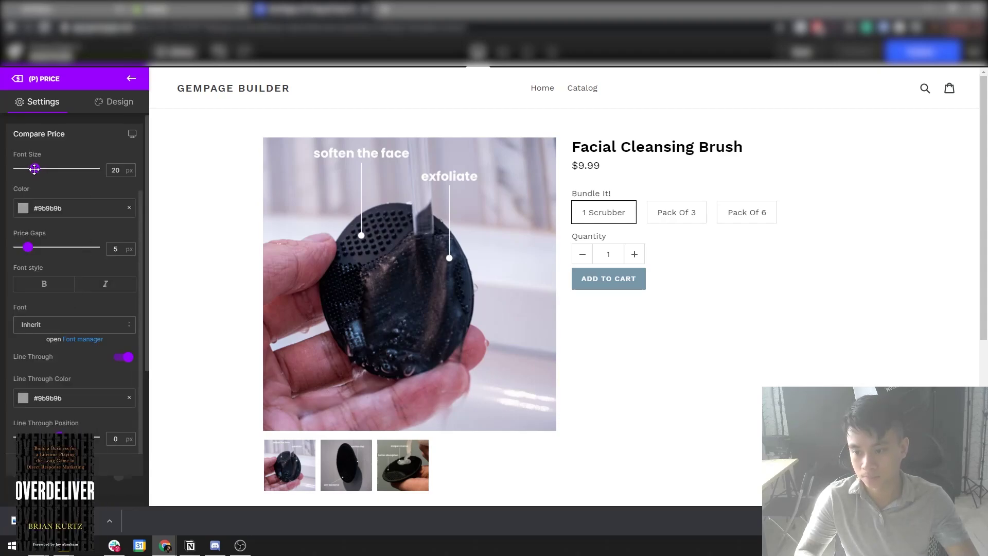
click(612, 175)
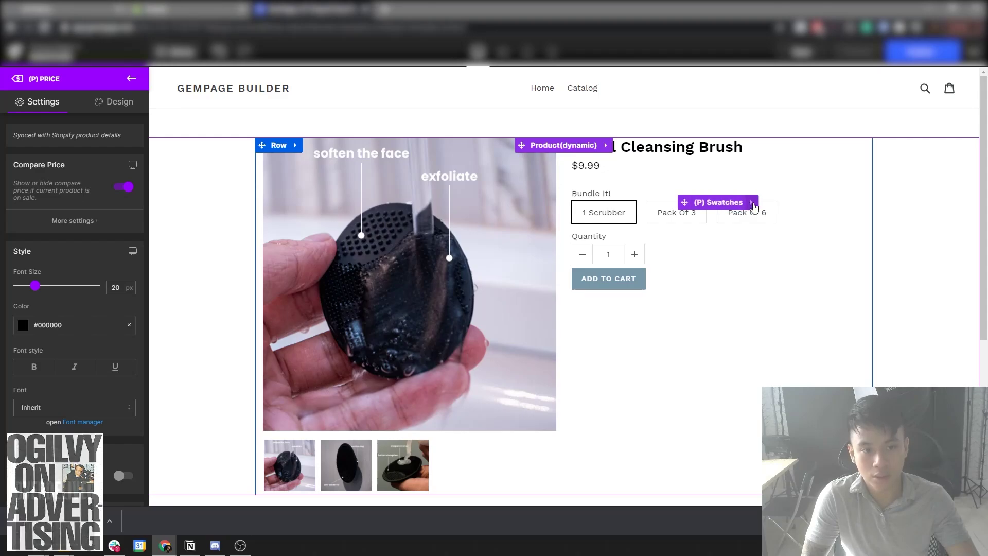
Delete the Bundle It! swatches from the product block and stretch the Add to Cart button to the full column width.
click(710, 210)
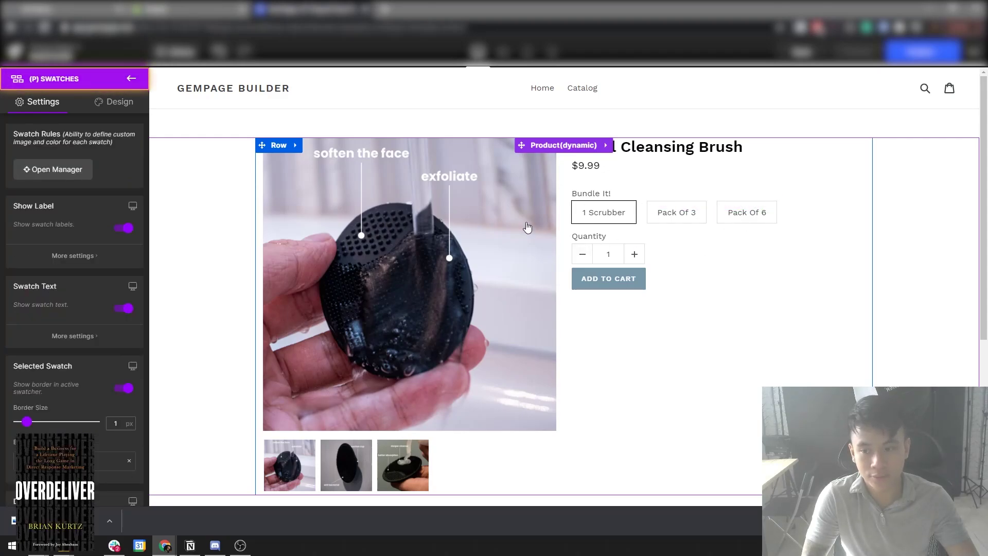
click(757, 205)
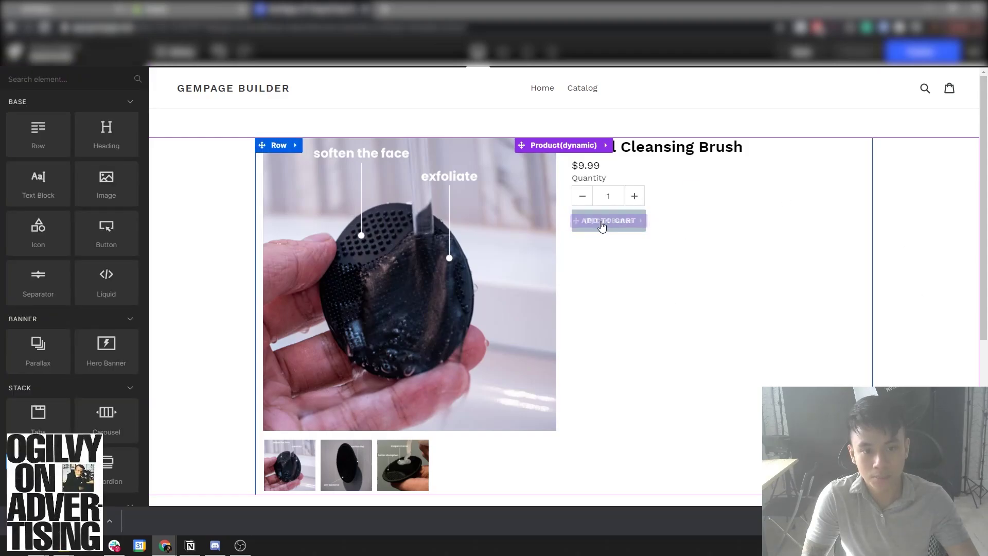
click(574, 228)
scroll(77, 334, down, 6)
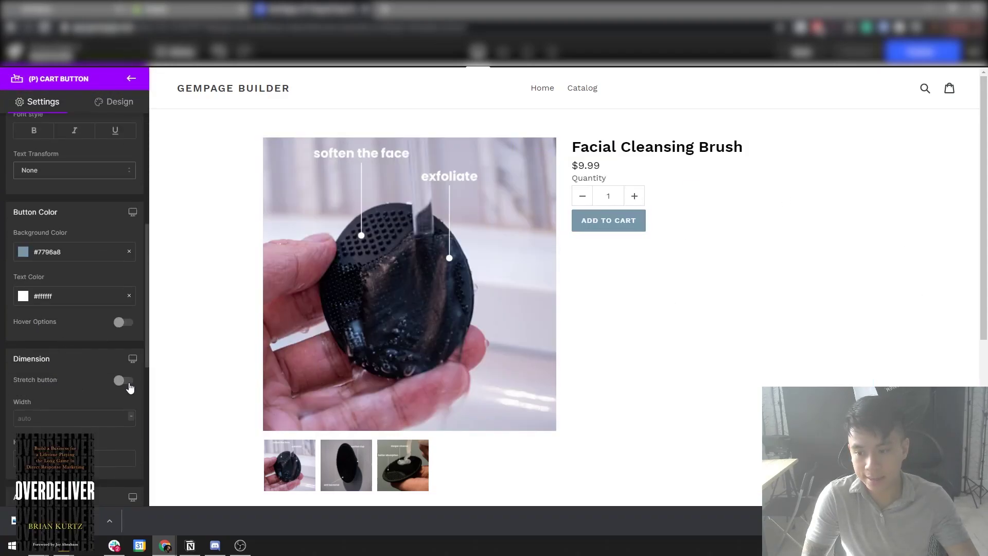
click(124, 380)
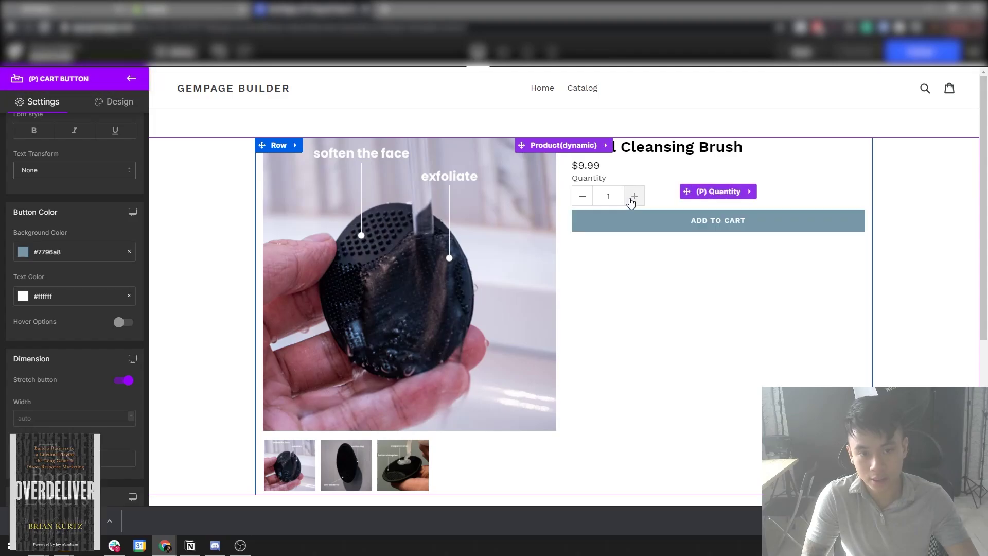
Hide the label of the product's quantity selector.
click(703, 196)
scroll(93, 247, down, 2)
scroll(124, 186, up, 2)
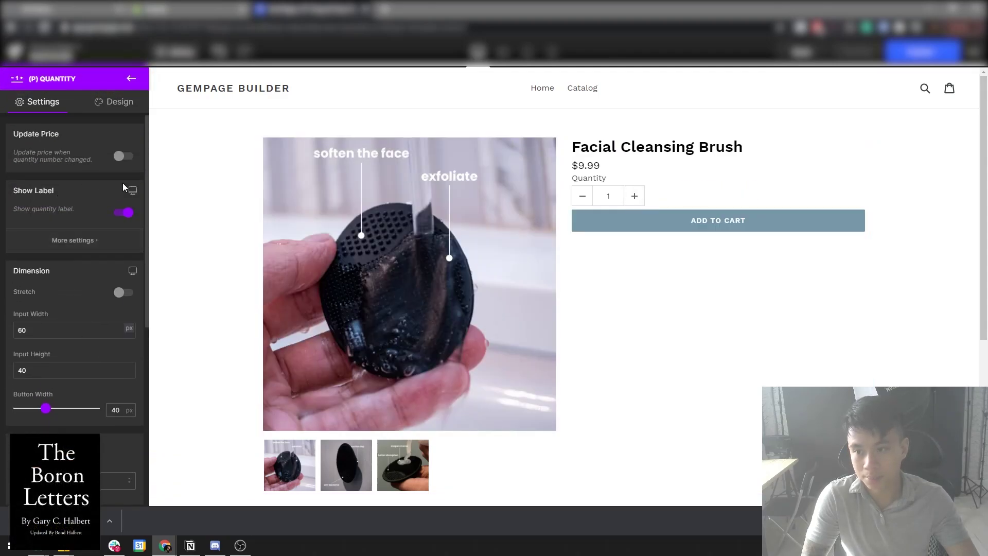
click(124, 212)
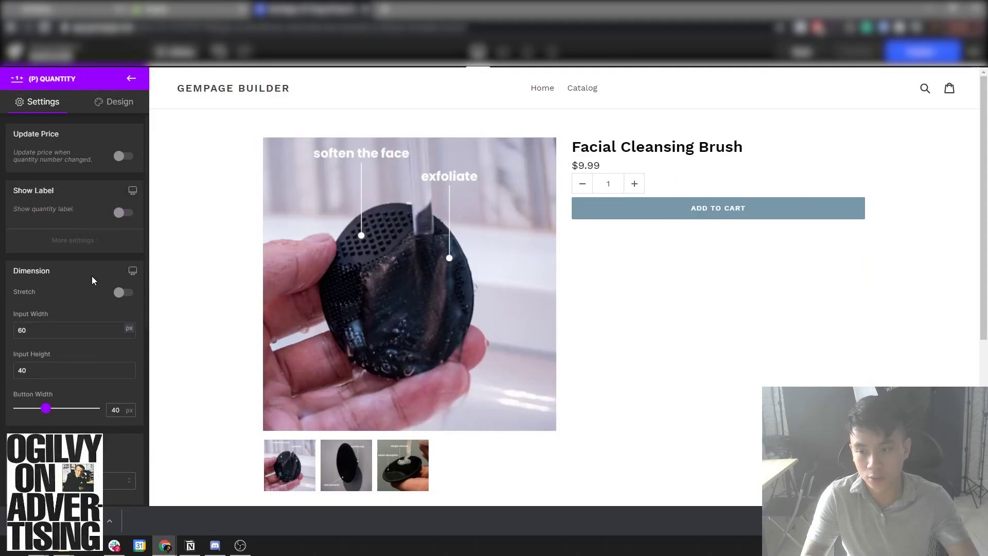
Add a row between the price and the quantity selector and set its background colour to #F2F2F2.
click(132, 78)
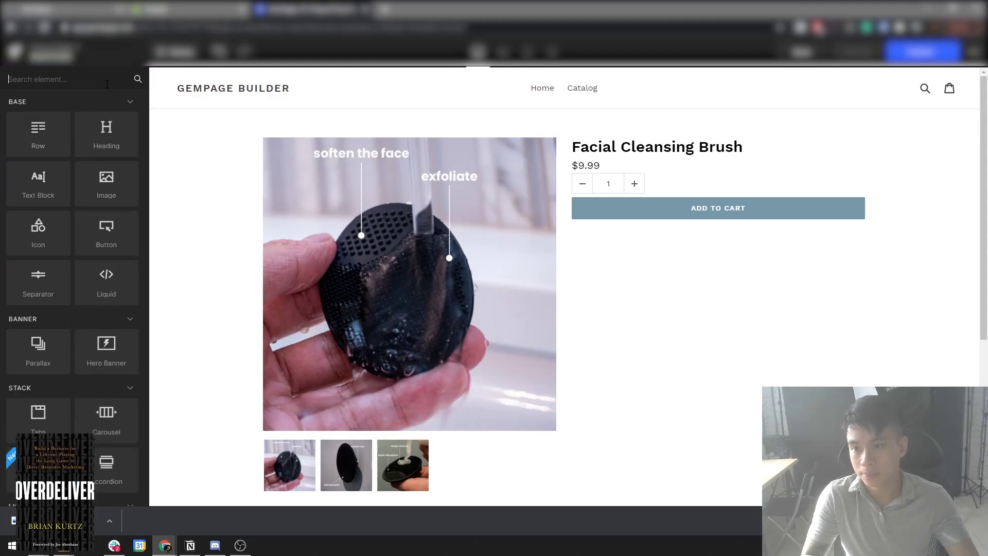
drag(39, 133, 874, 201)
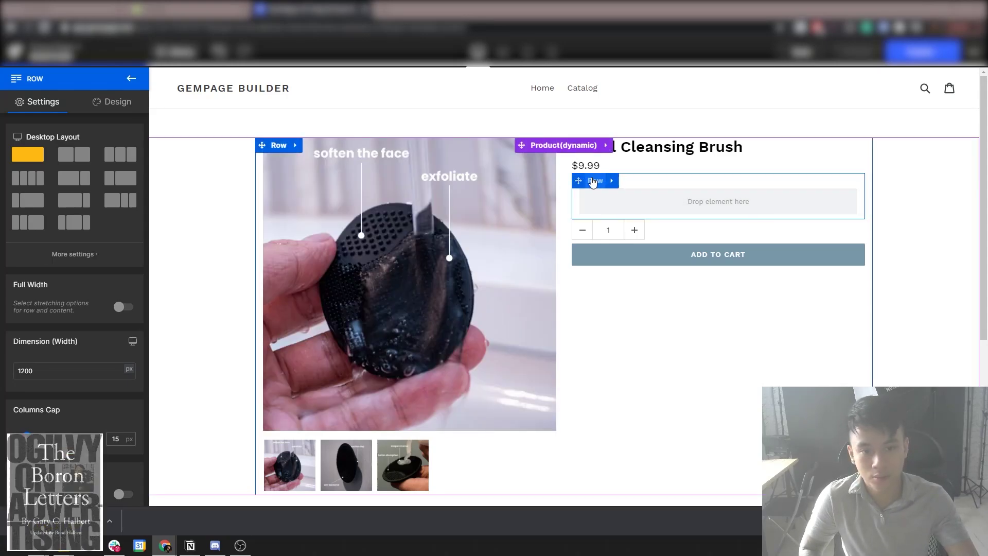
click(102, 105)
click(49, 205)
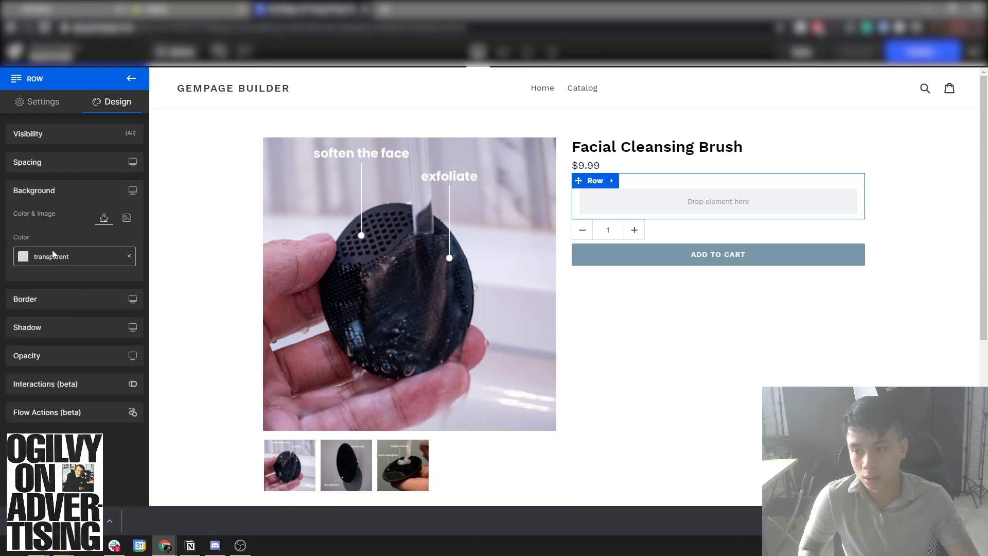
click(52, 251)
double_click(66, 241)
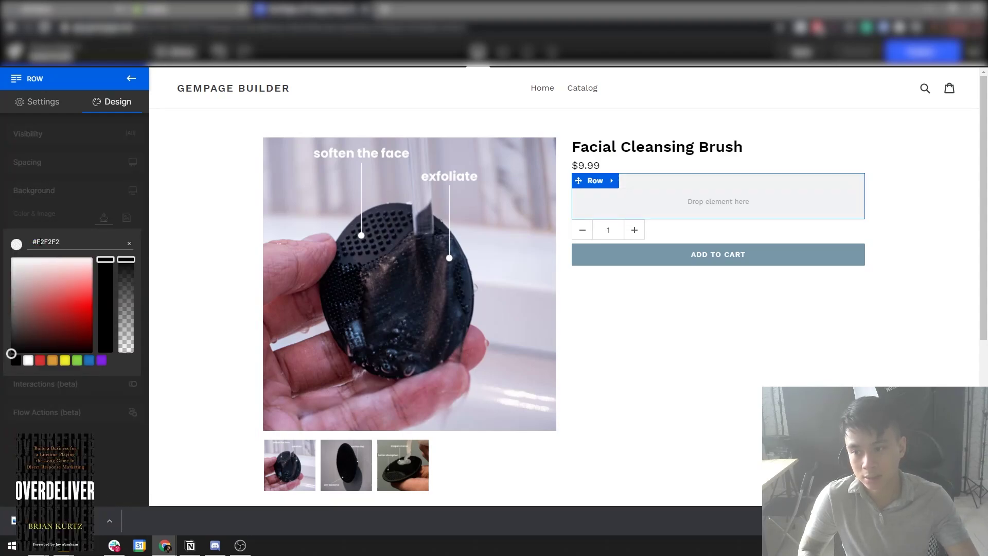
text(#F2F2F2)
key(Return)
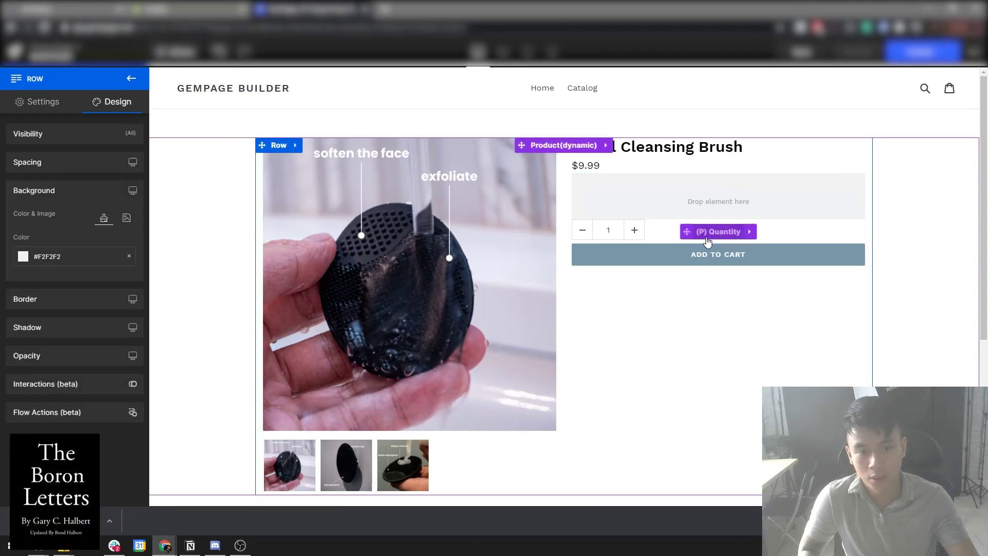
Place the quantity selector and Add to Cart button inside the grey row and set its upper and lower padding to 10 px.
drag(707, 241, 708, 214)
click(595, 180)
click(131, 105)
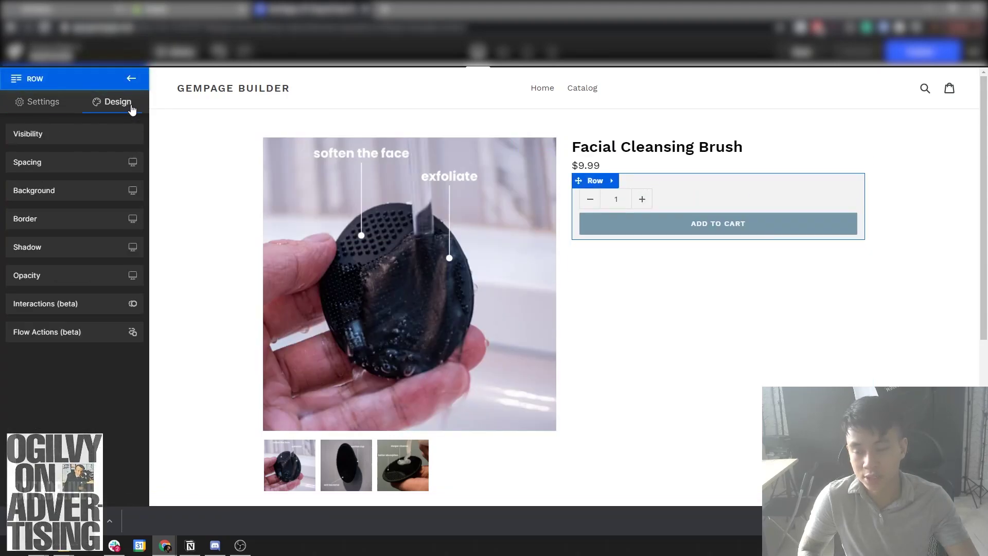
click(20, 191)
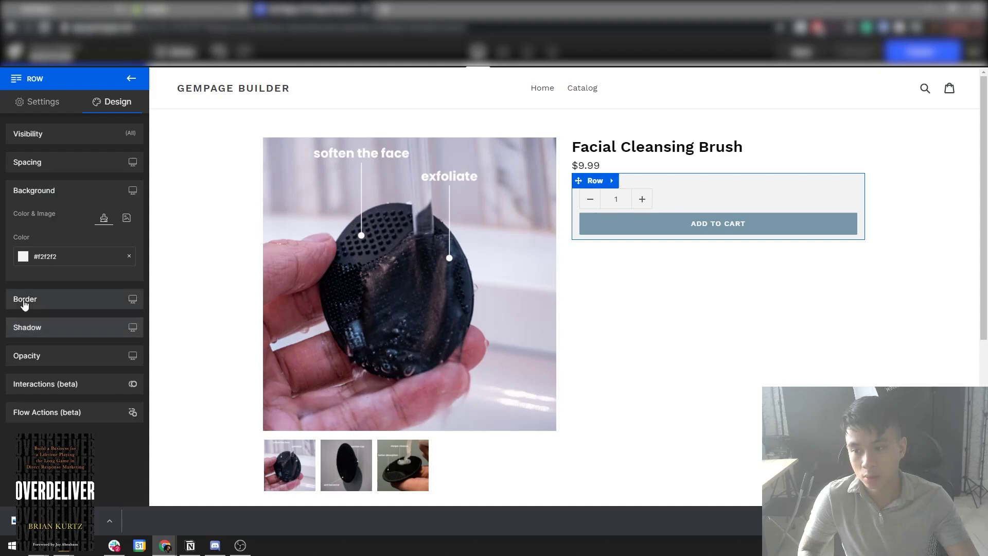
click(31, 162)
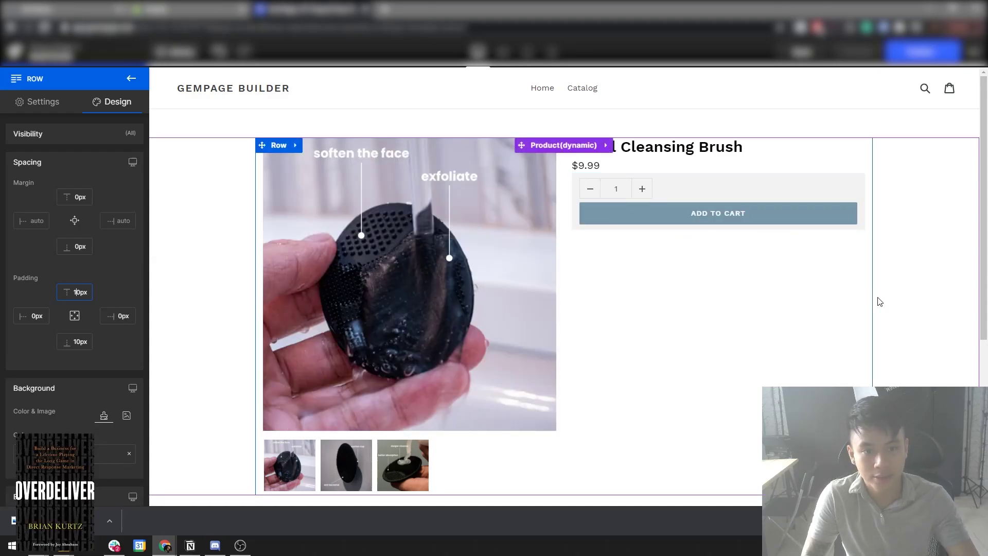
click(835, 252)
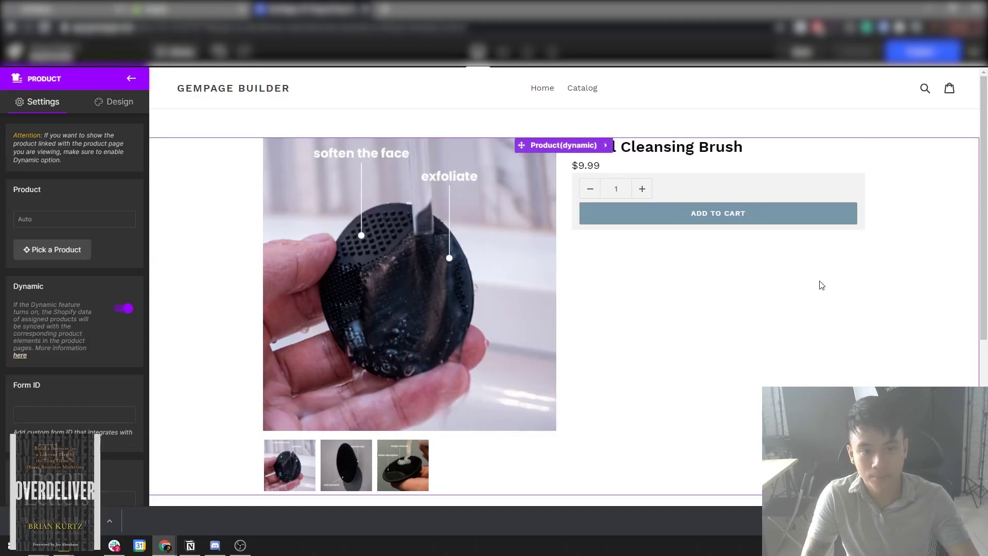
Set the grey row's upper margin to 30 px to separate it from the price.
click(592, 180)
click(112, 102)
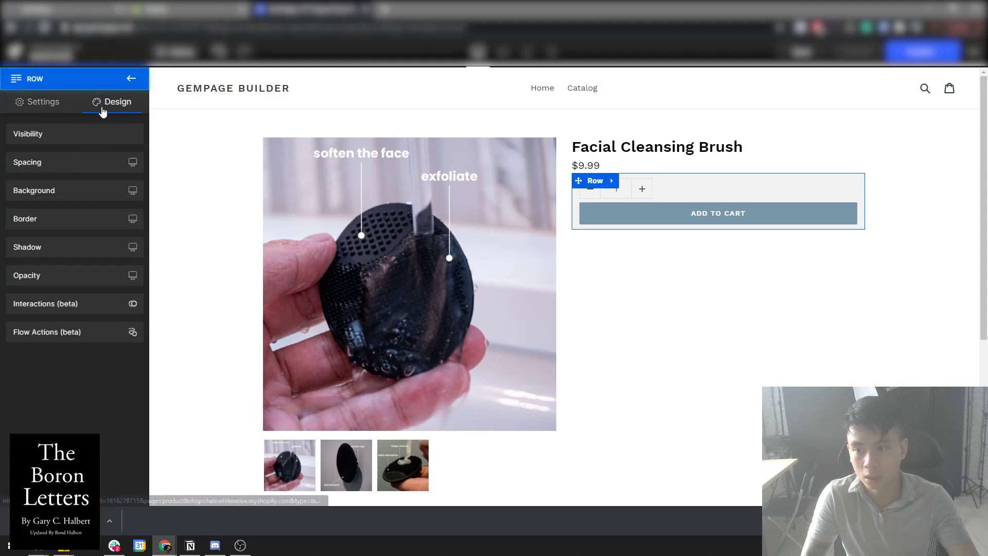
click(41, 163)
click(77, 196)
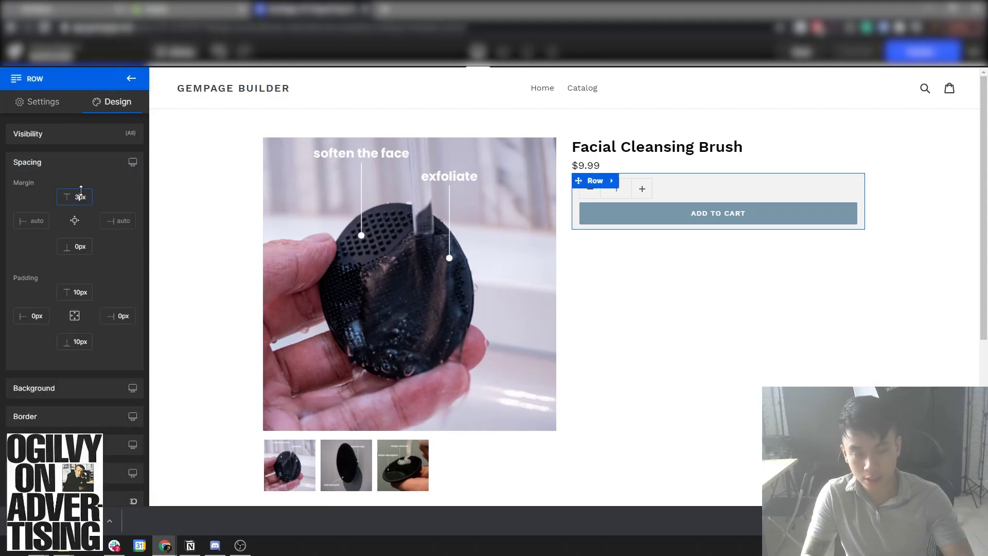
click(613, 353)
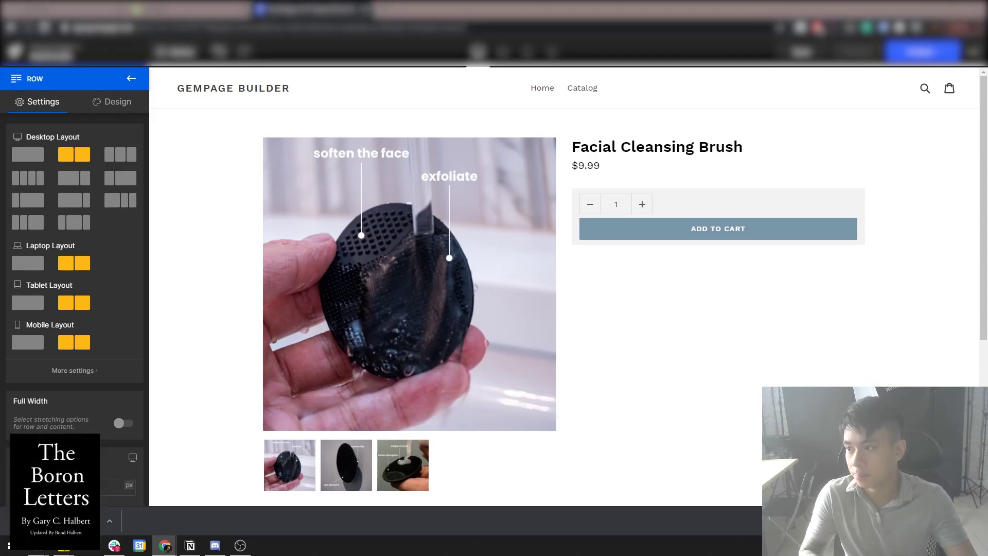
Add an image element with the Shopify Secure and payment method badges below the Add to Cart button in the grey row.
click(132, 78)
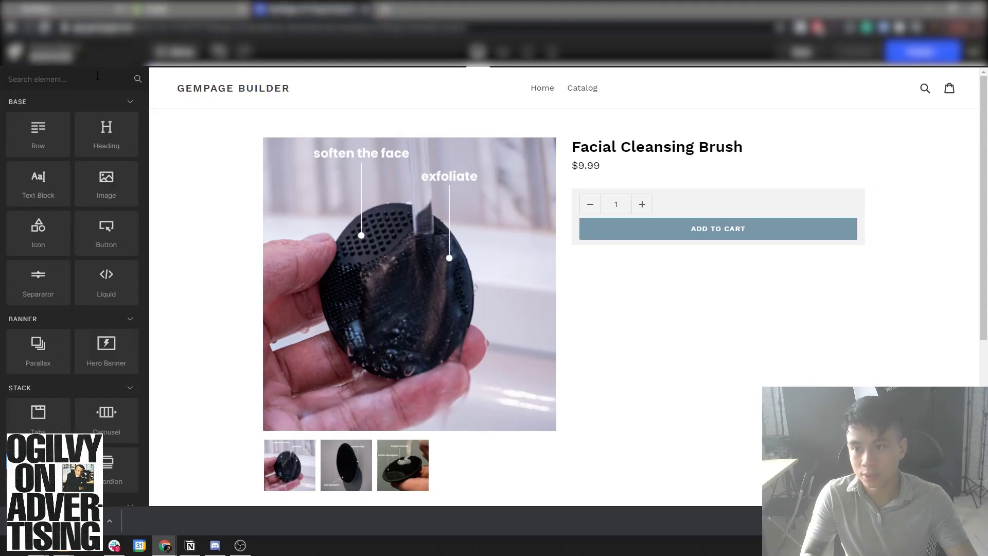
text(image)
drag(62, 137, 686, 244)
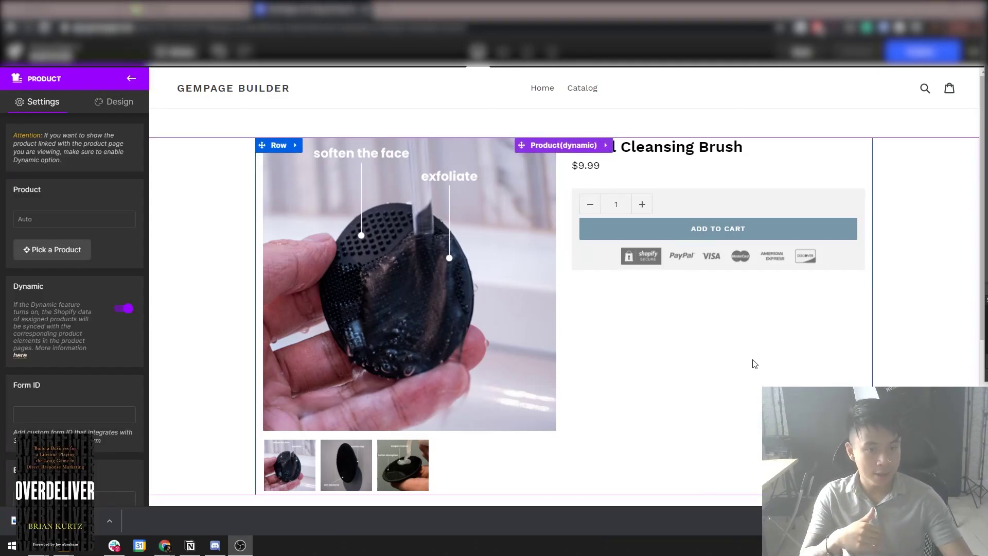
click(716, 258)
click(886, 277)
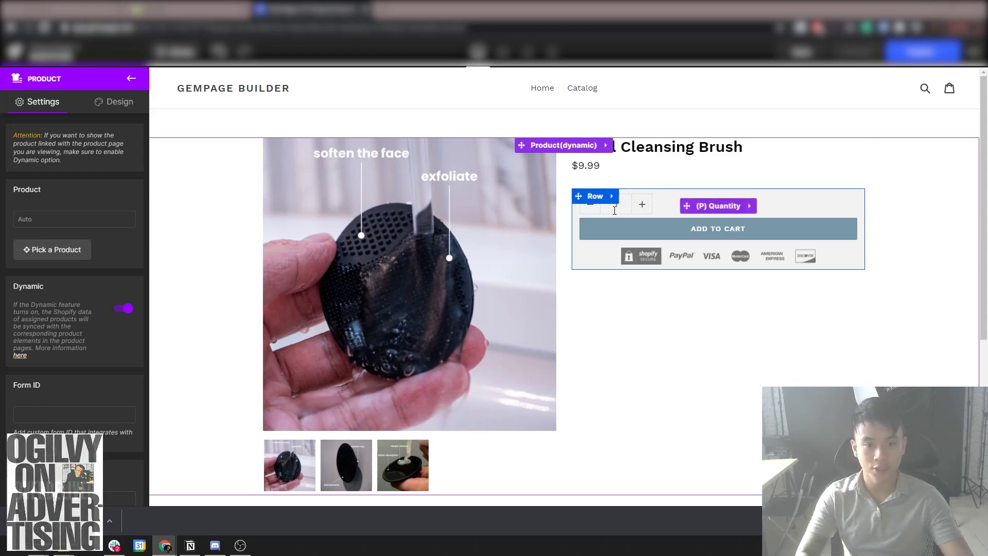
Set the quantity selector's background colour to #ffffff.
click(702, 206)
click(114, 101)
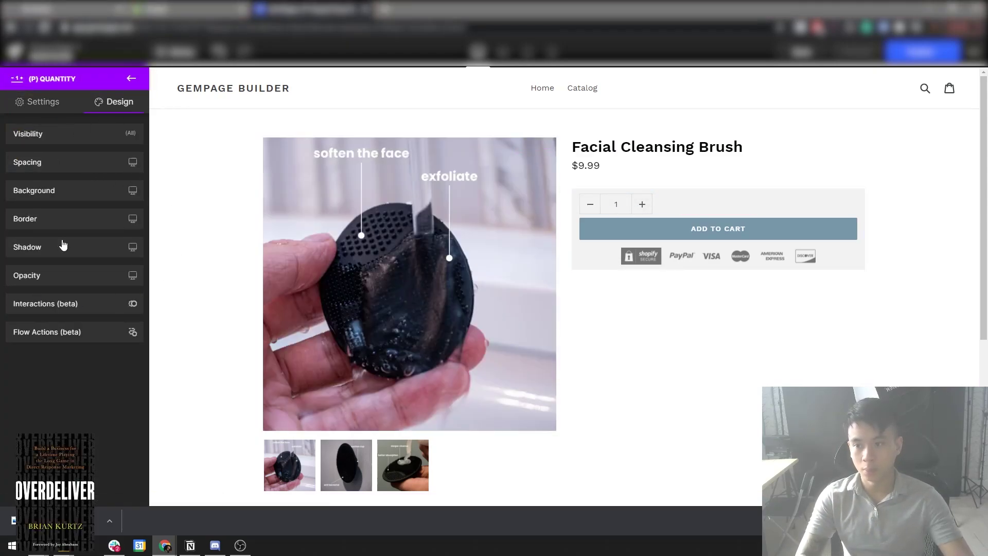
click(44, 197)
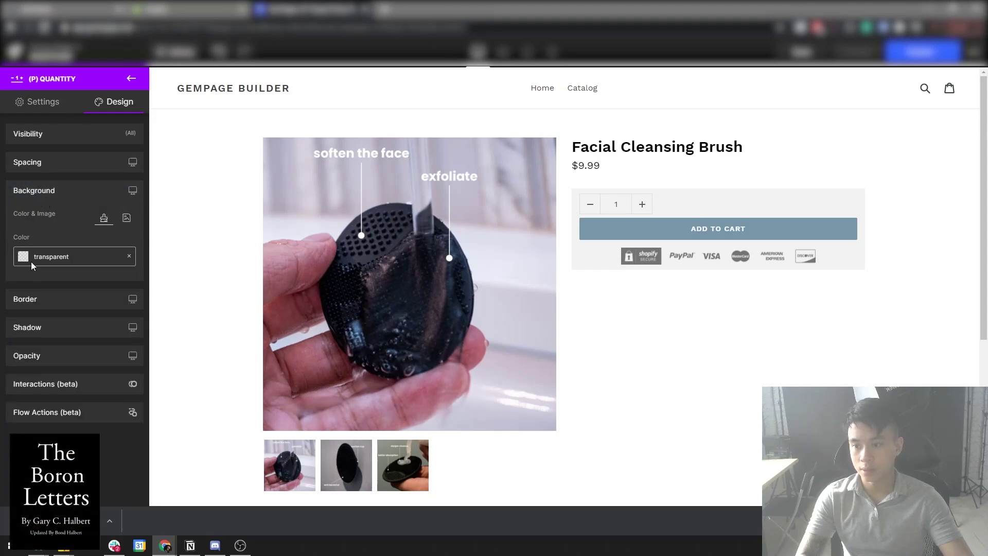
click(31, 262)
click(29, 355)
click(71, 248)
Set the quantity selector's border colour to #0a0a0a.
click(38, 307)
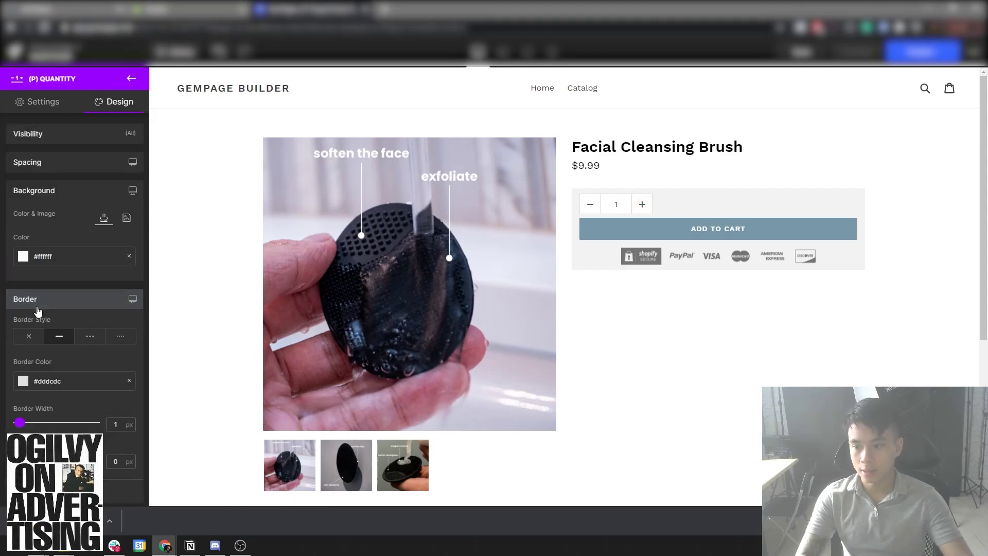
click(25, 381)
click(35, 448)
click(453, 375)
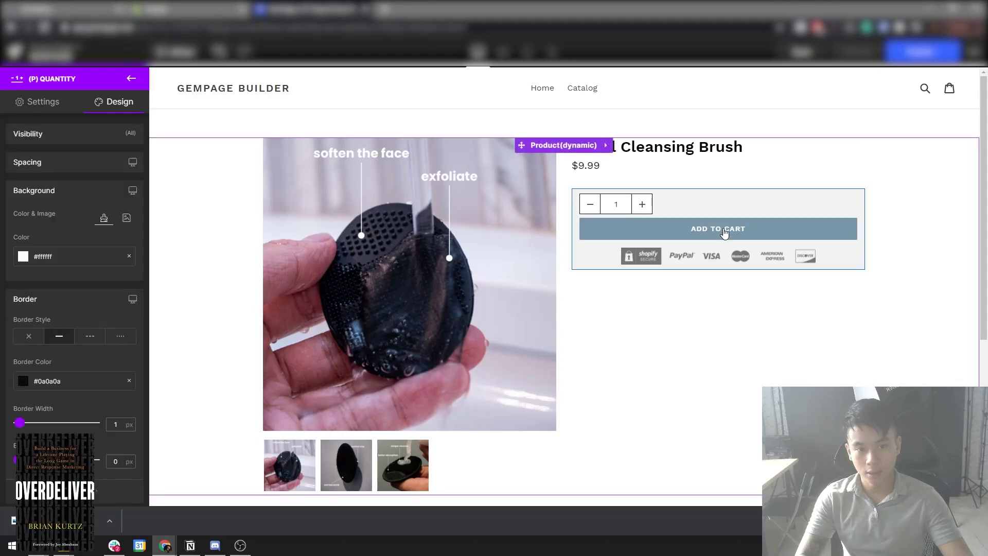
Set the Add to Cart button's border colour to #0a0a0a.
click(725, 232)
click(113, 101)
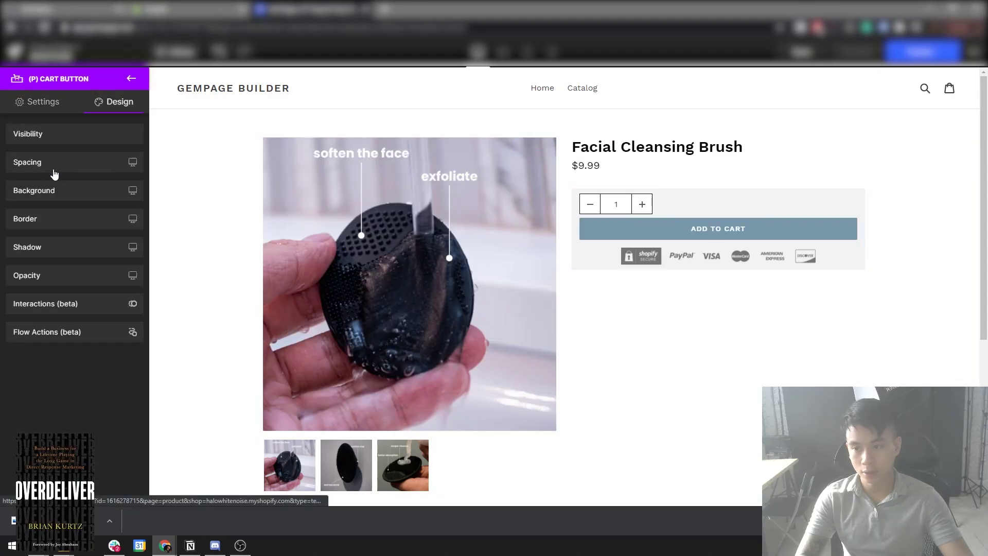
click(30, 219)
click(24, 301)
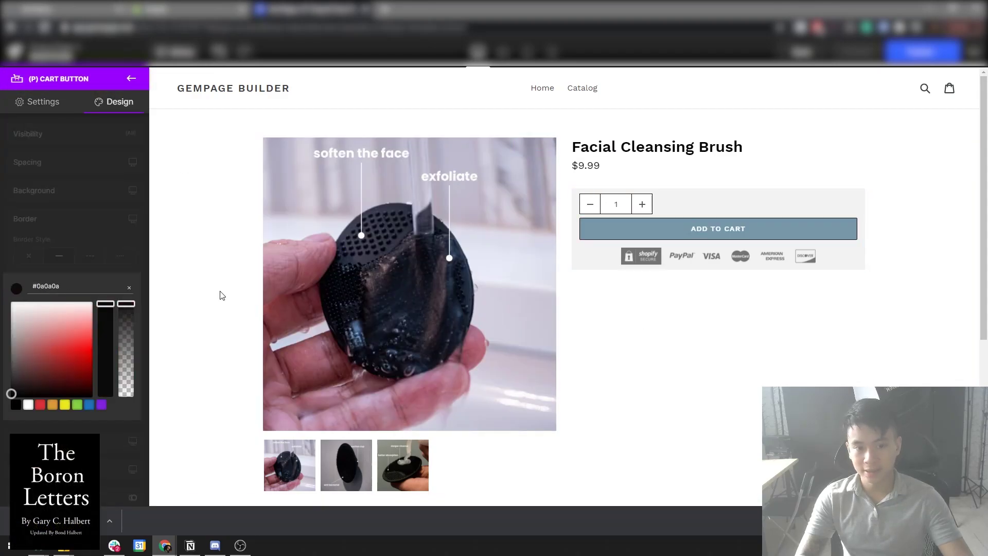
click(702, 366)
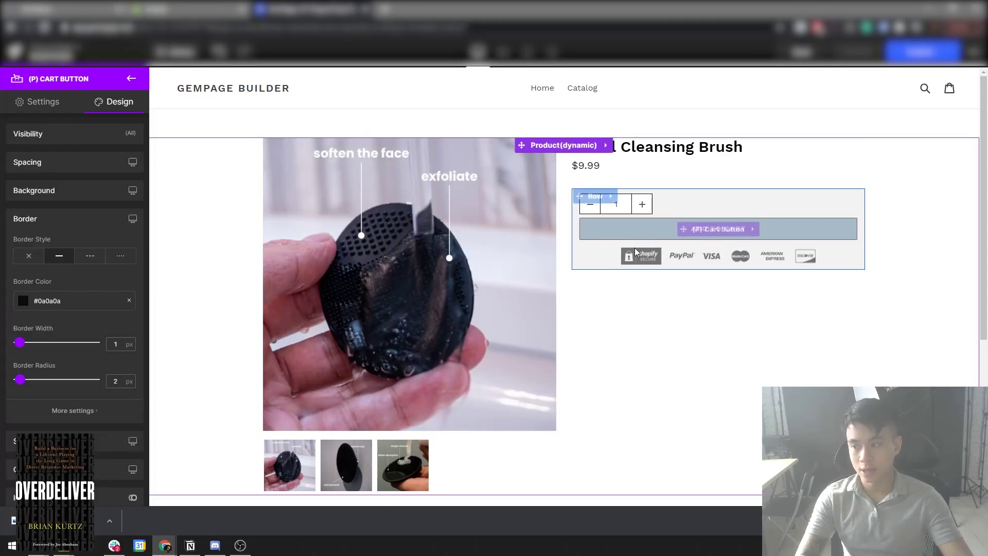
drag(0, 57, 461, 71)
key(alt+Tab)
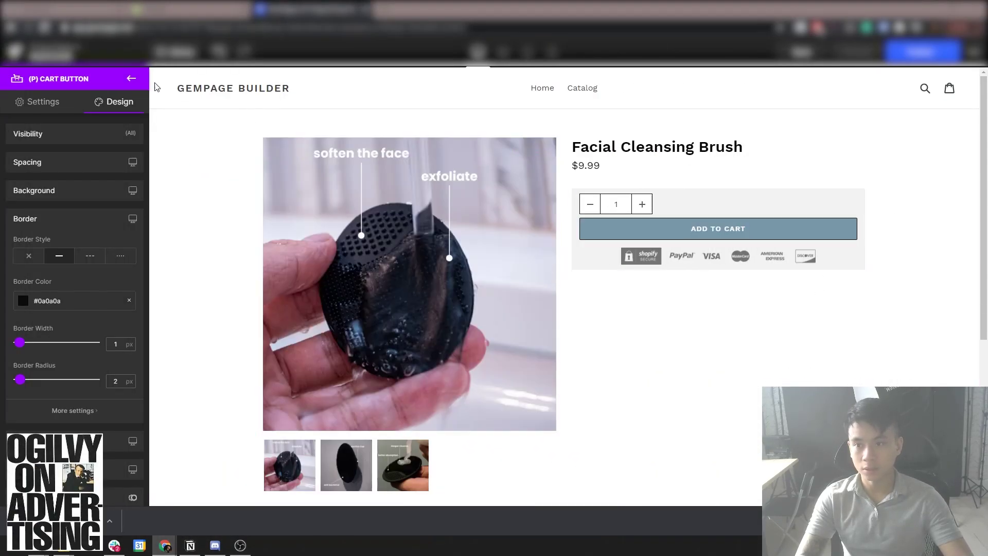
Add an Icon List element between the price and the grey row and align its items to the left.
click(131, 79)
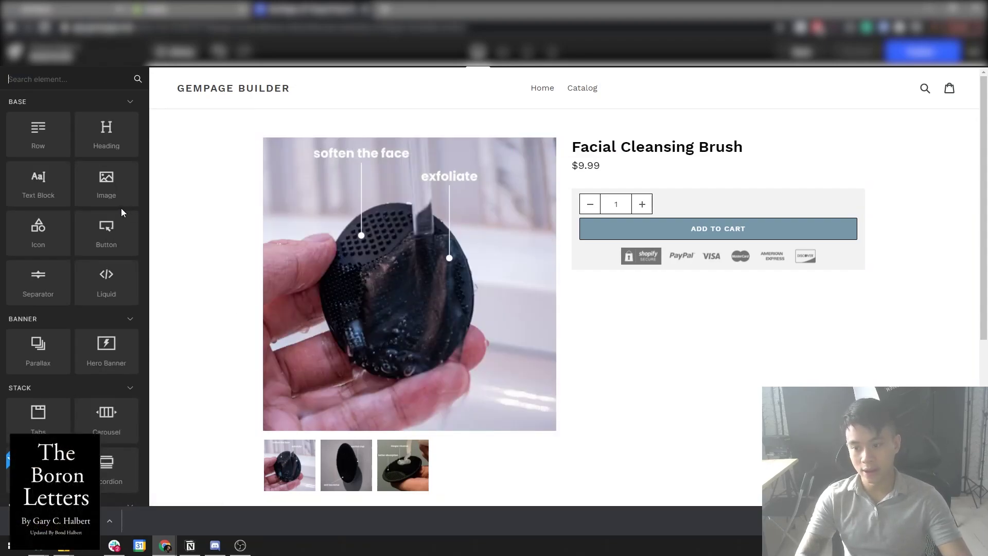
scroll(120, 207, down, 2)
scroll(113, 309, down, 1)
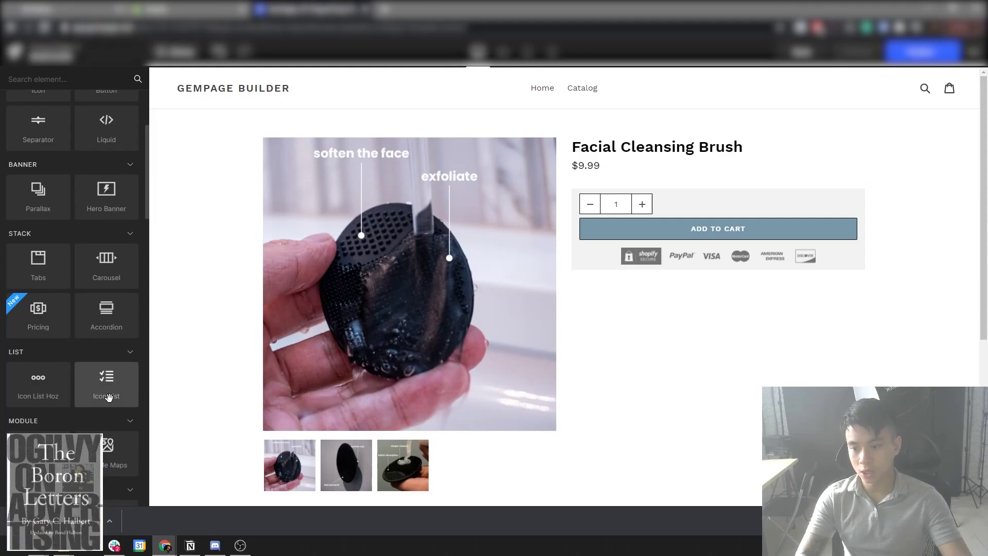
drag(106, 382, 657, 179)
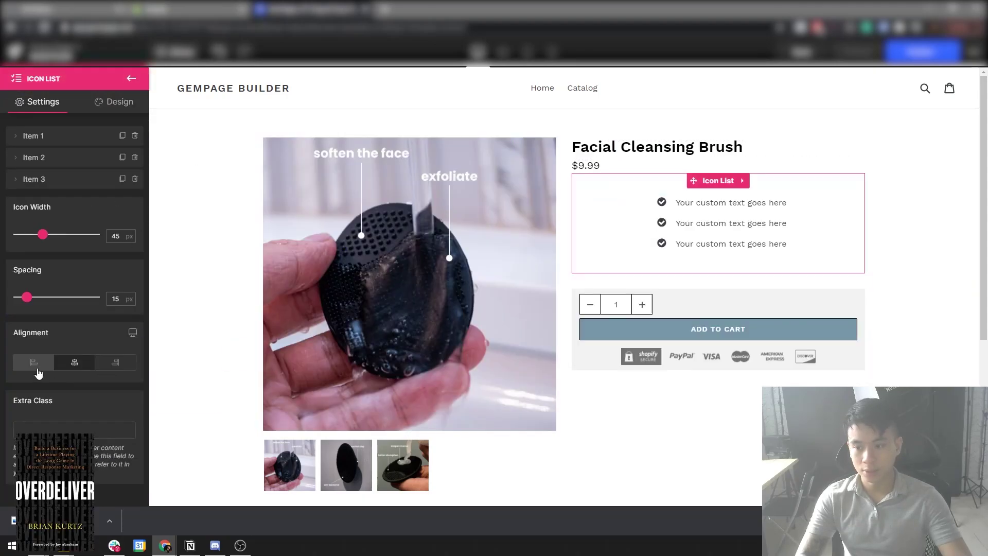
click(38, 368)
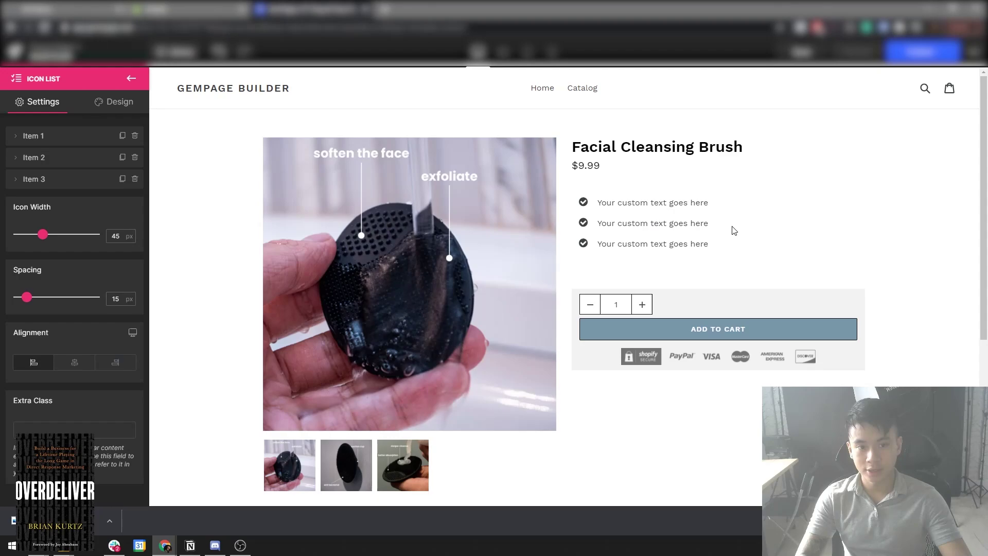
Set the icon list's bottom and top padding to 15 px and its item spacing to 6 px.
click(119, 102)
click(27, 162)
click(77, 341)
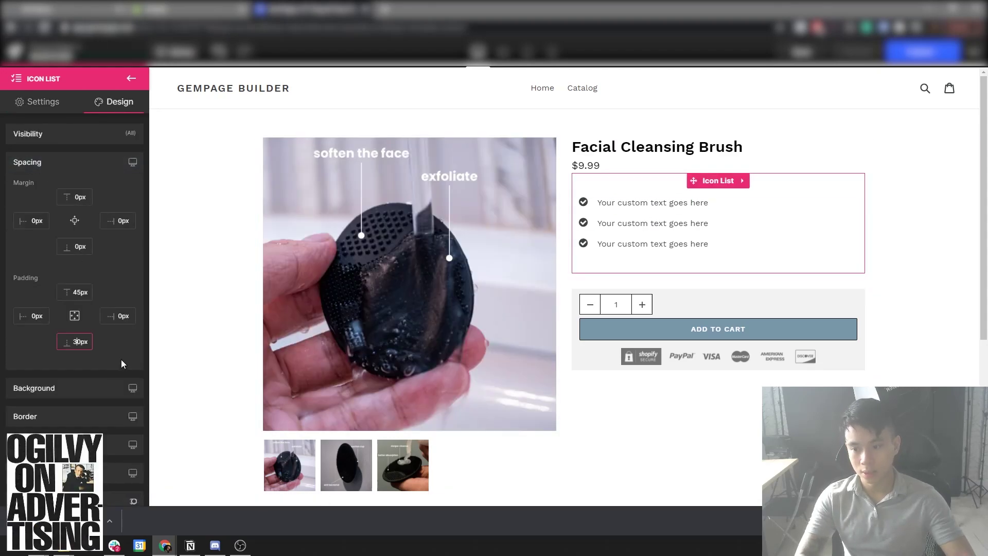
key(ctrl+a)
text(1)
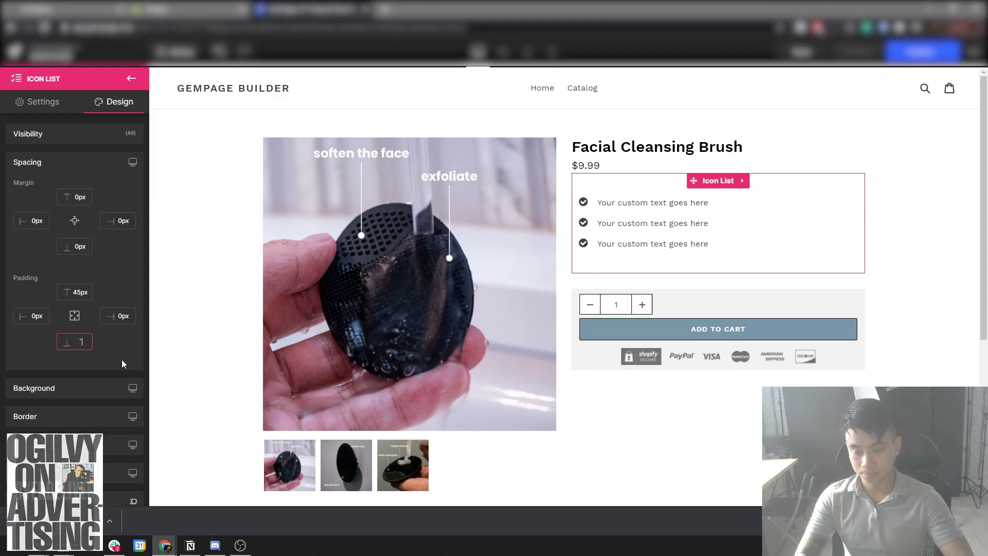
text(5px)
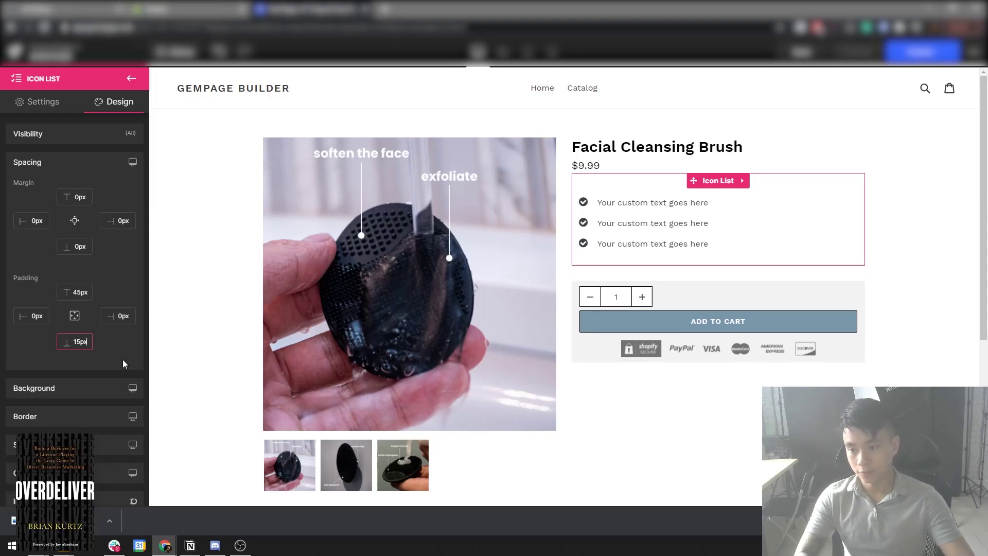
click(78, 292)
key(BackSpace)
key(BackSpace)
text(15)
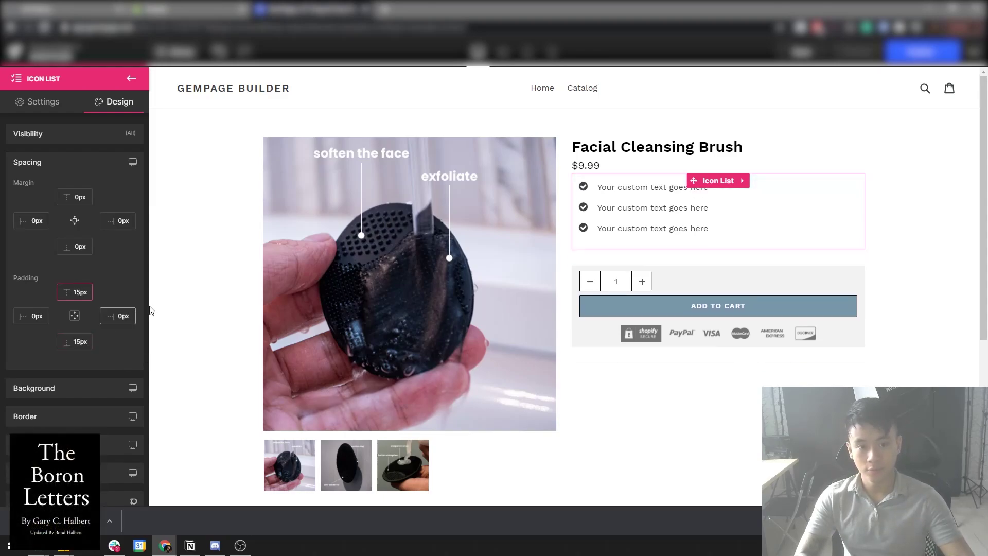
click(708, 177)
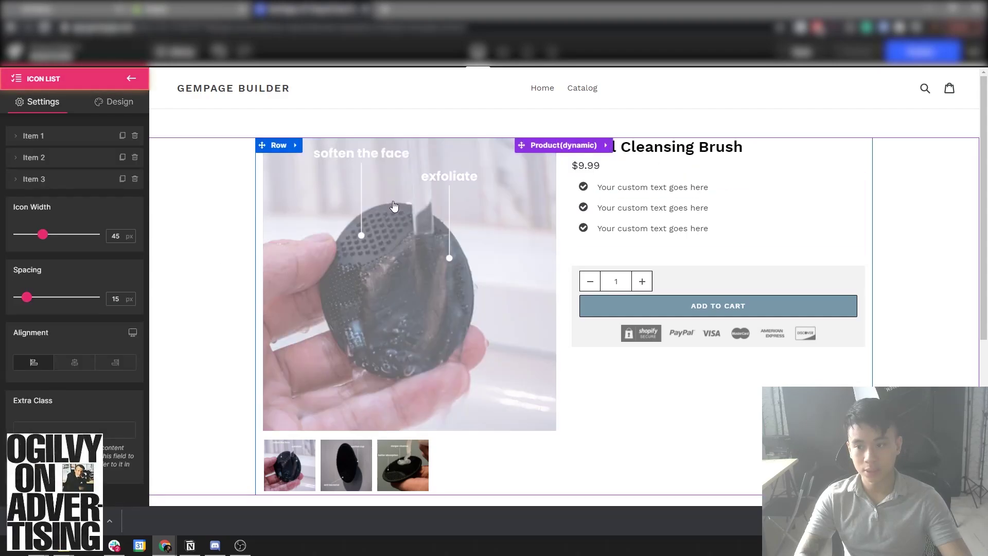
drag(28, 295, 23, 295)
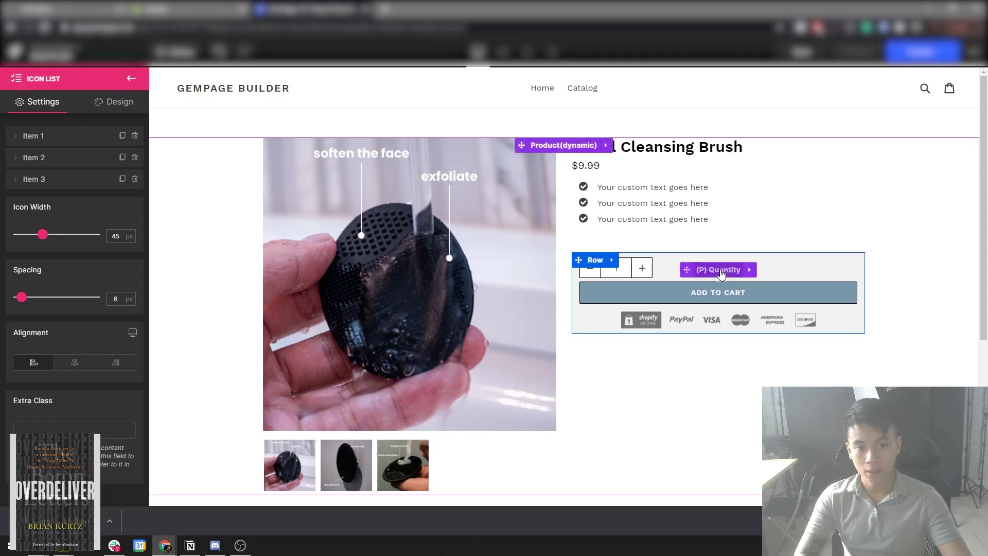
Remove the top margin of the grey row so it sits directly beneath the icon list.
click(664, 263)
click(592, 261)
click(118, 101)
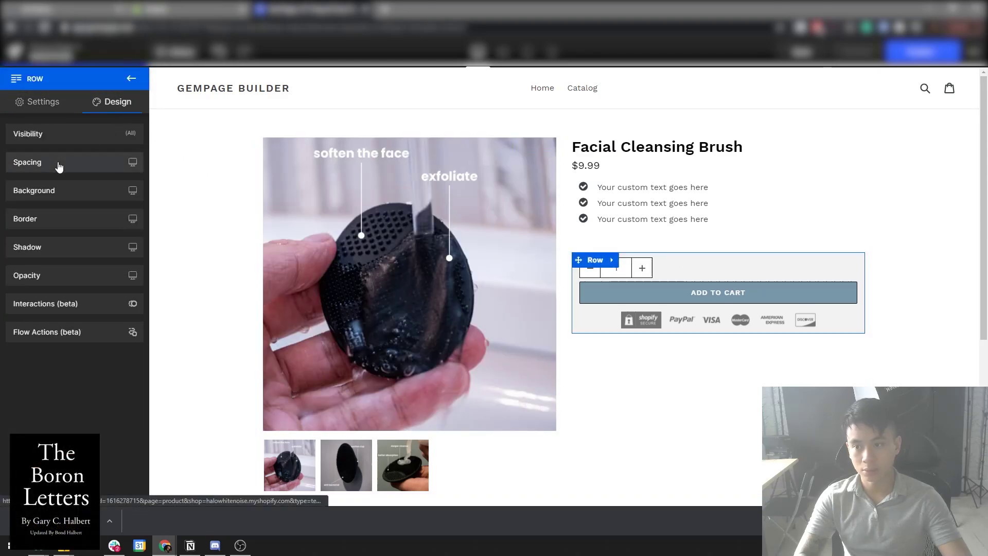
click(59, 162)
click(76, 292)
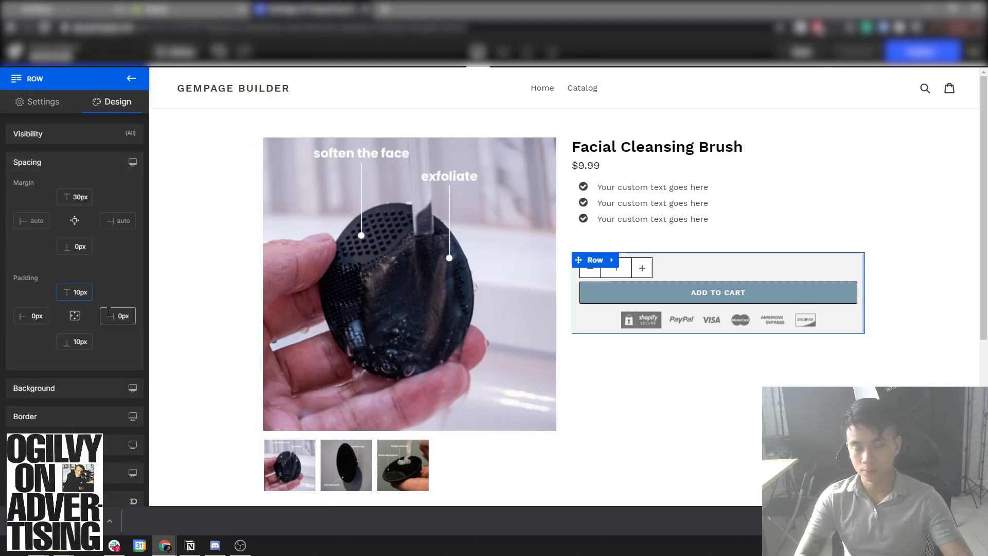
scroll(84, 184, down, 1)
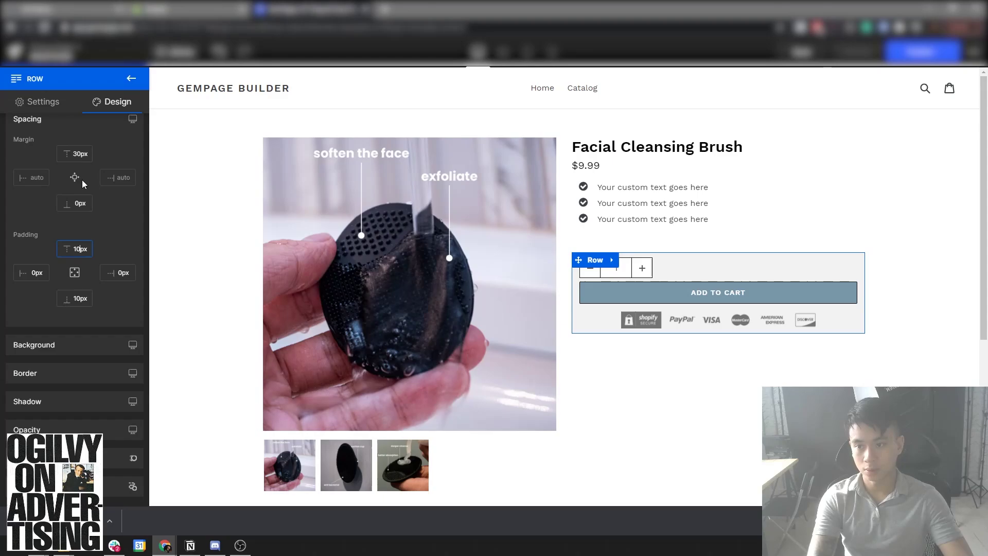
click(900, 355)
Replace the three icon list texts with "Painless & Affordable", "Real Hairlike Strokes" and "Natural Colors".
click(652, 200)
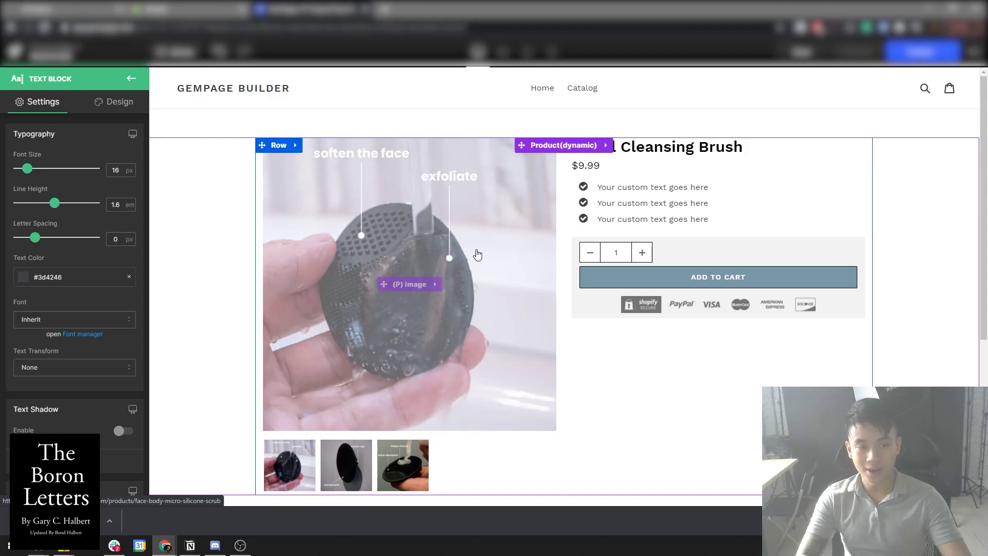
click(612, 188)
click(609, 187)
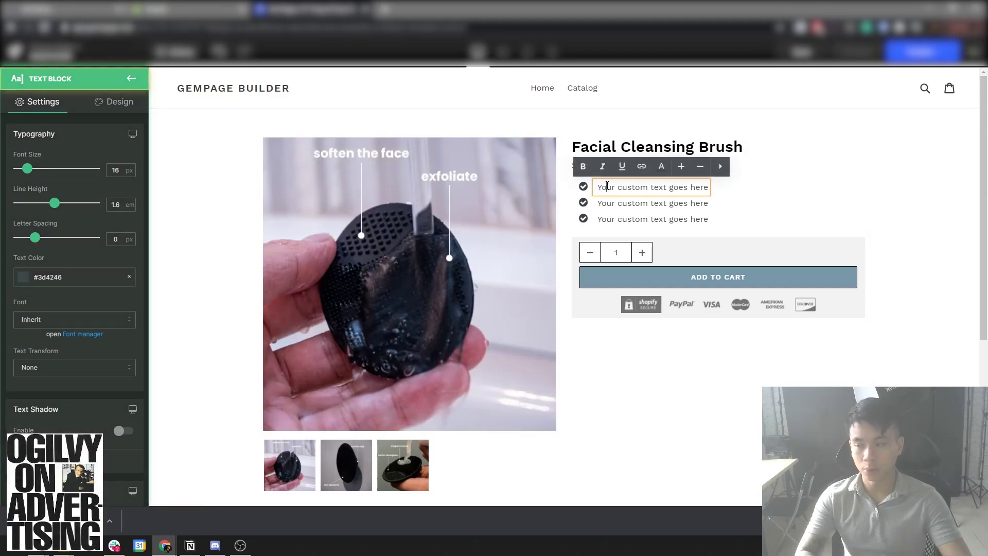
triple_click(607, 186)
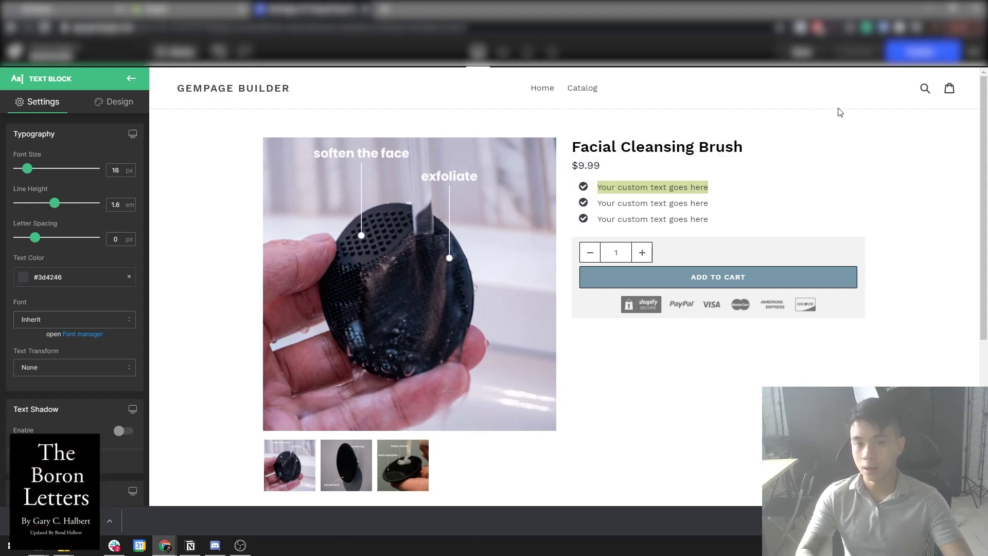
click(608, 189)
key(ctrl+a)
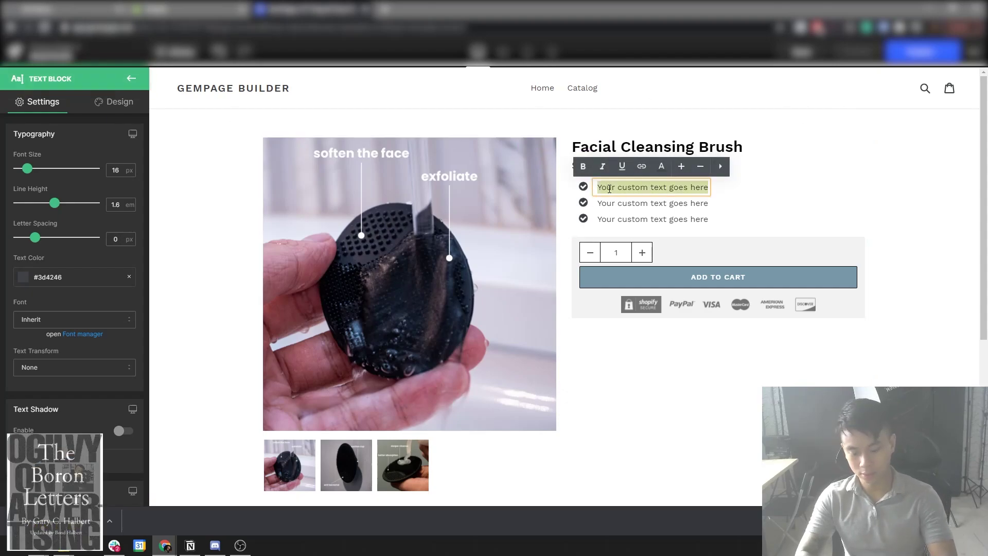
text(Painless & Affordabl)
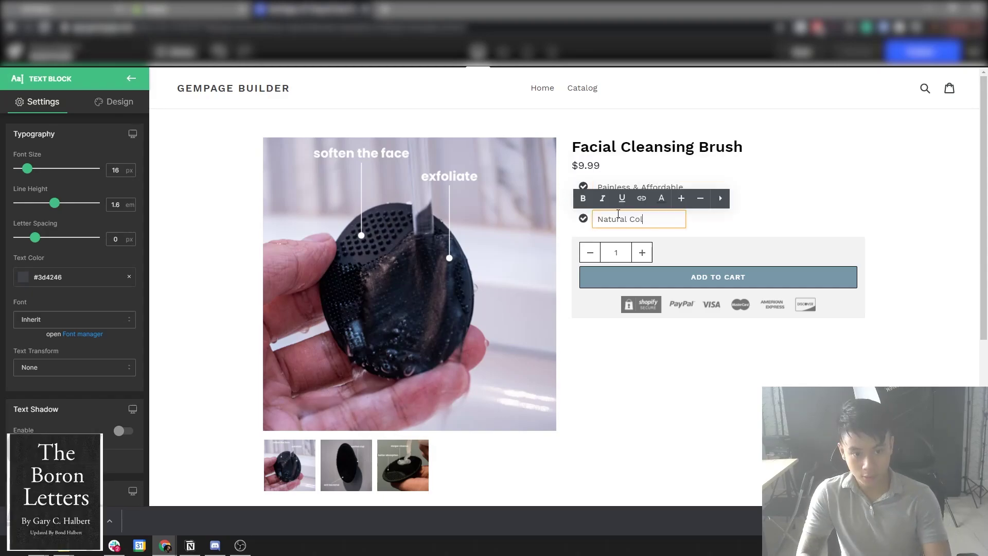
text(ors)
click(701, 359)
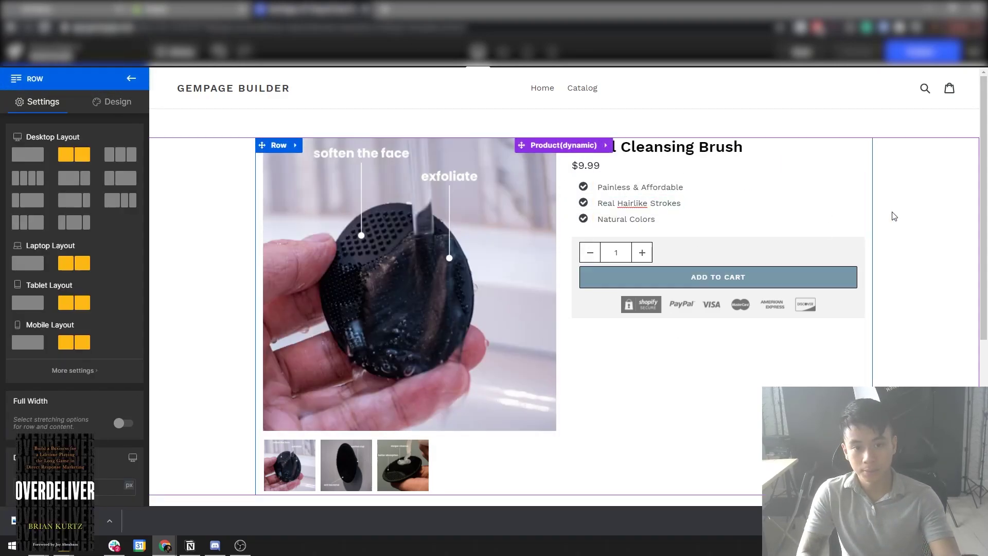
click(583, 188)
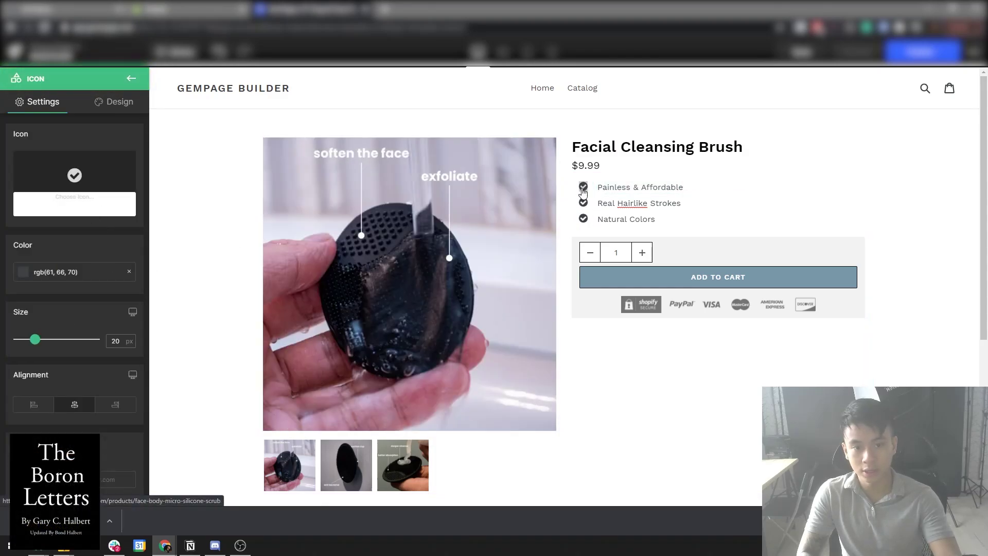
click(67, 202)
click(482, 356)
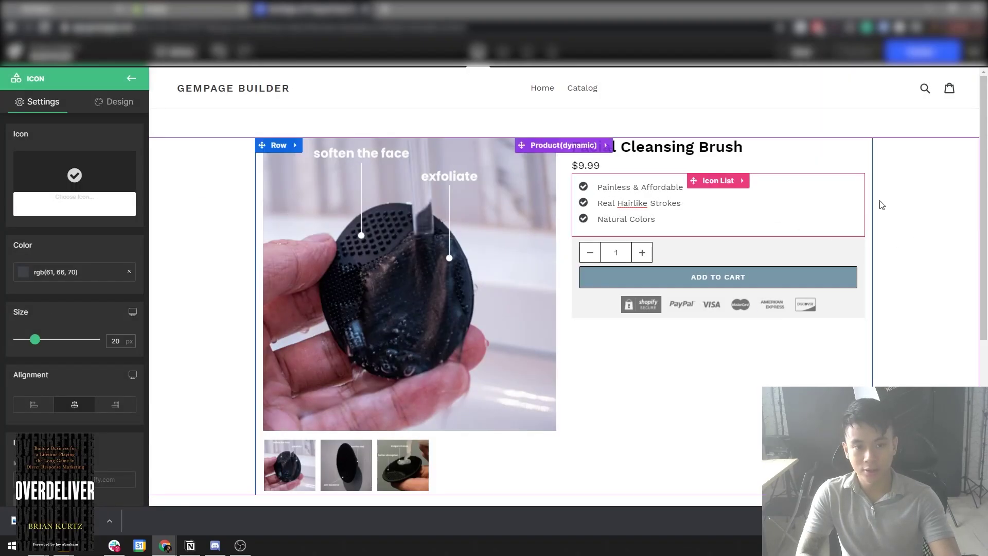
click(915, 255)
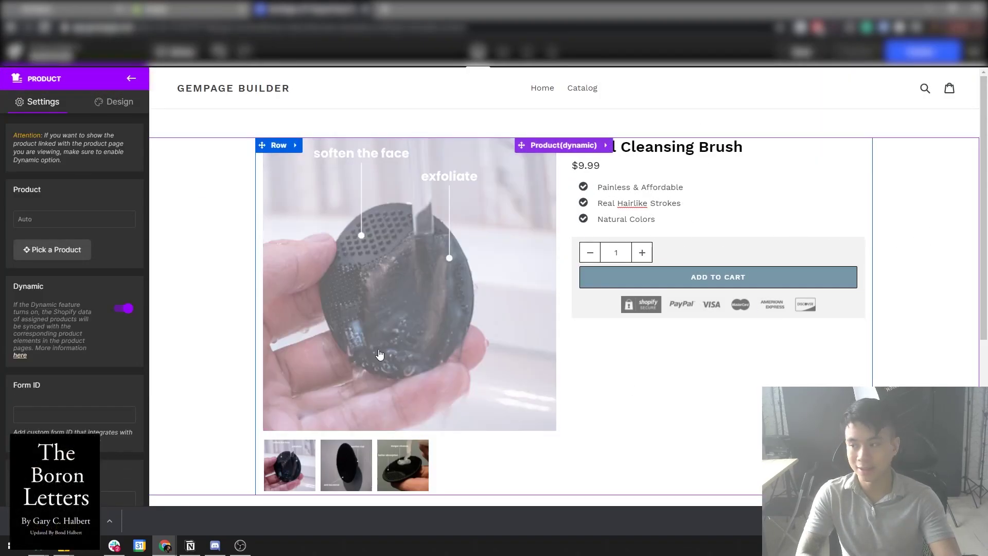
Set the colour of all three check mark icons in the icon list to #0a0a0a.
click(581, 194)
click(21, 271)
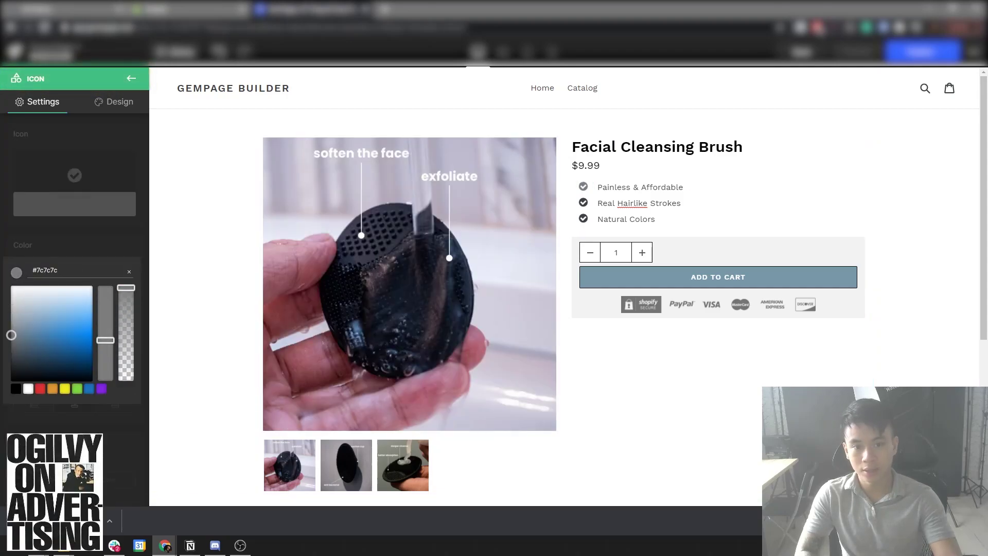
drag(11, 335, 11, 378)
click(583, 203)
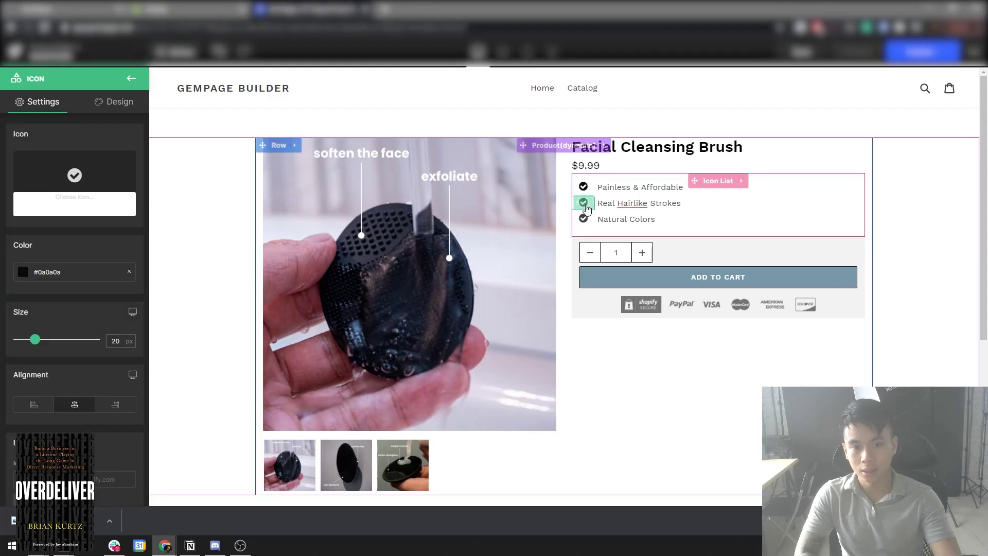
click(20, 270)
click(583, 218)
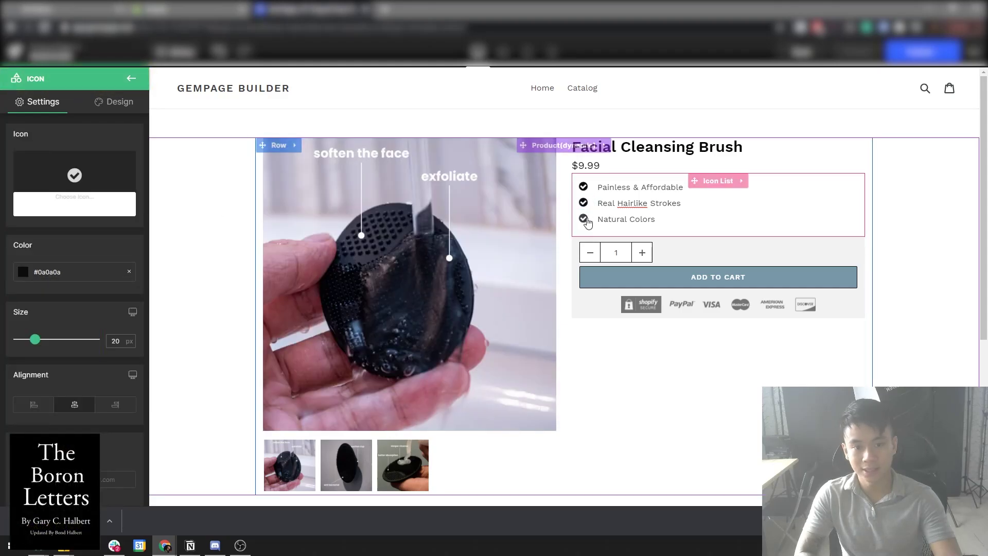
click(23, 272)
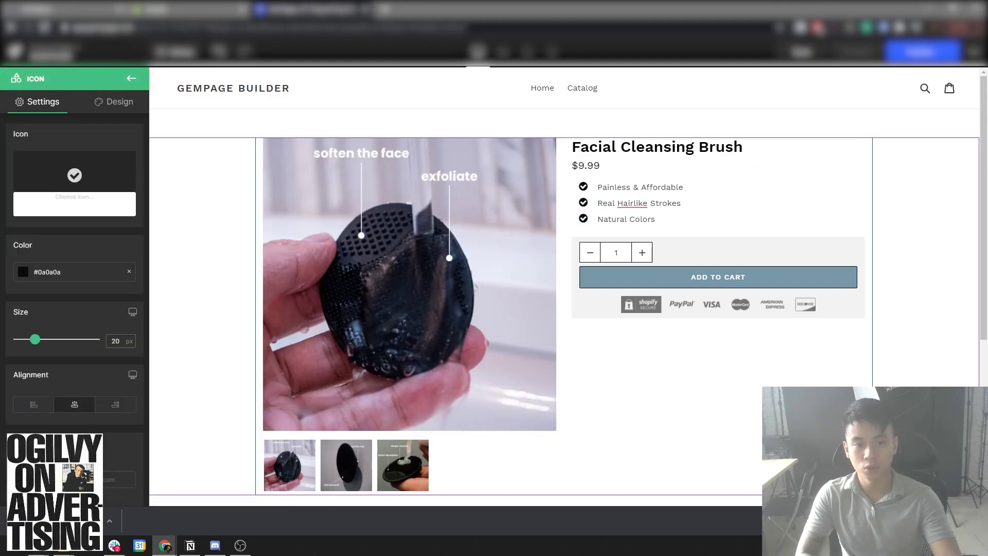
Reduce the icon list's icon width to bring the texts closer to their check marks.
click(744, 186)
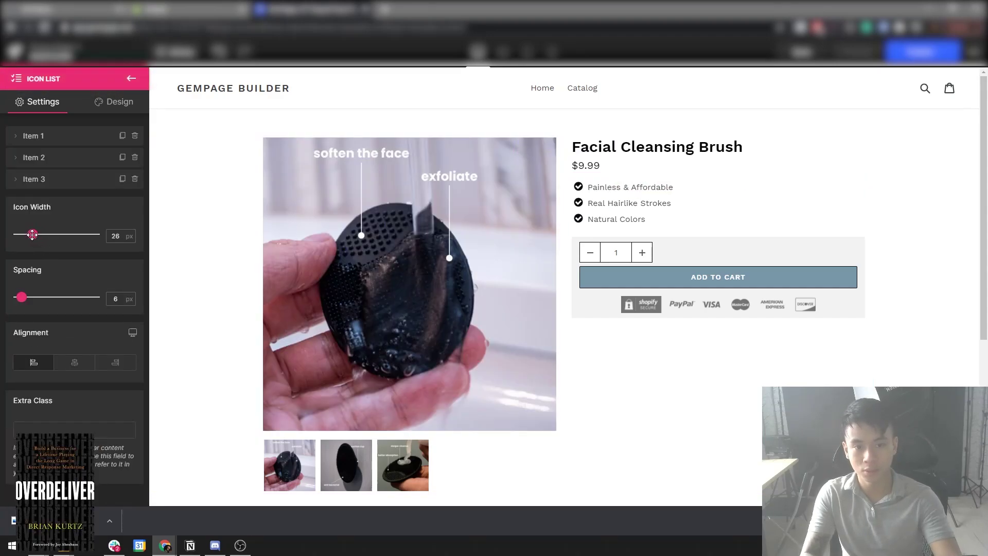
drag(32, 234, 35, 235)
click(846, 341)
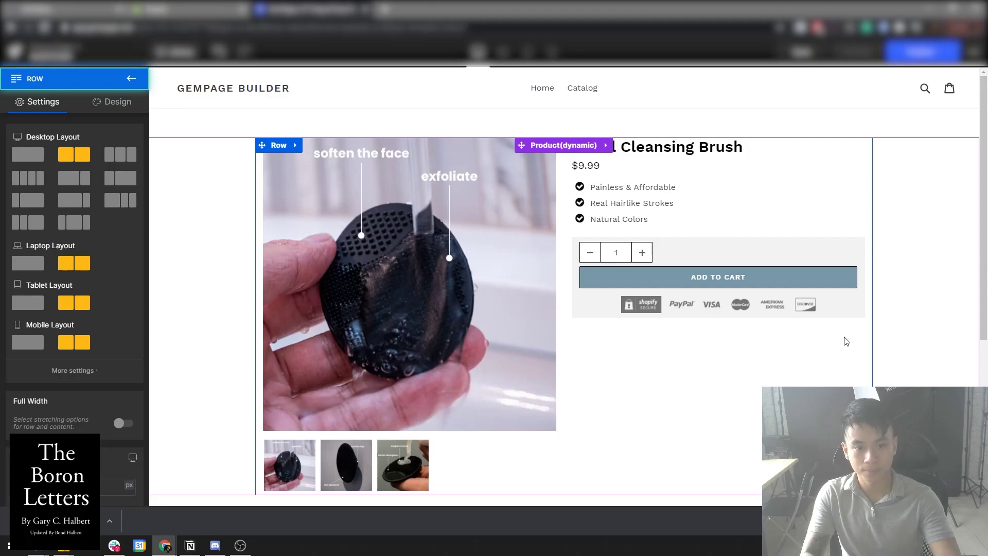
click(939, 286)
drag(0, 247, 0, 231)
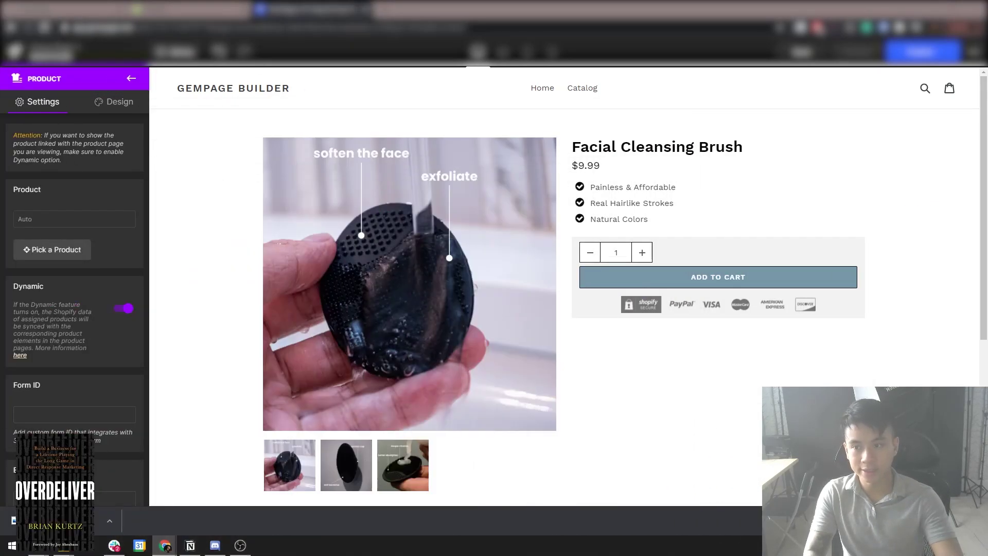
Try adding a Separator element between the price and the icon list.
click(134, 81)
text(sep)
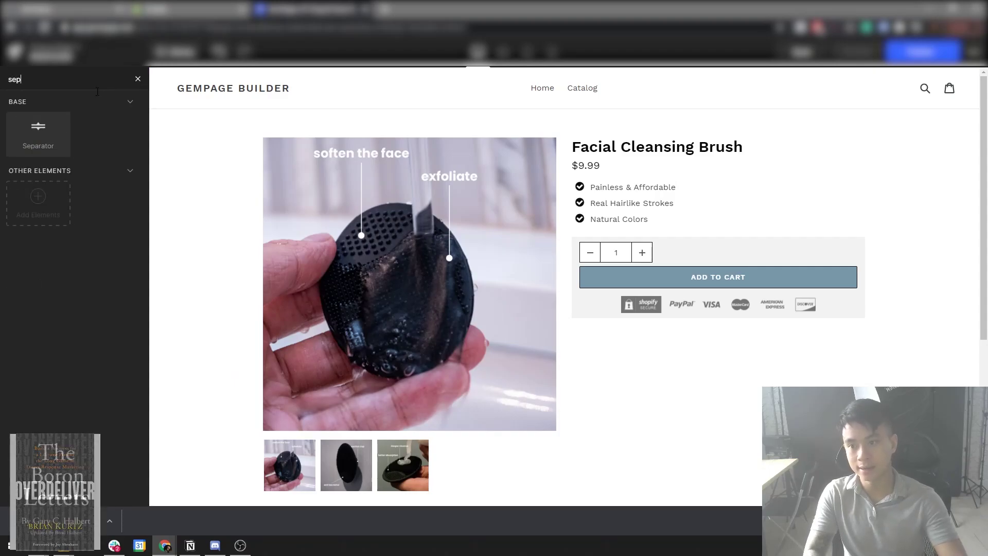
drag(38, 132, 705, 179)
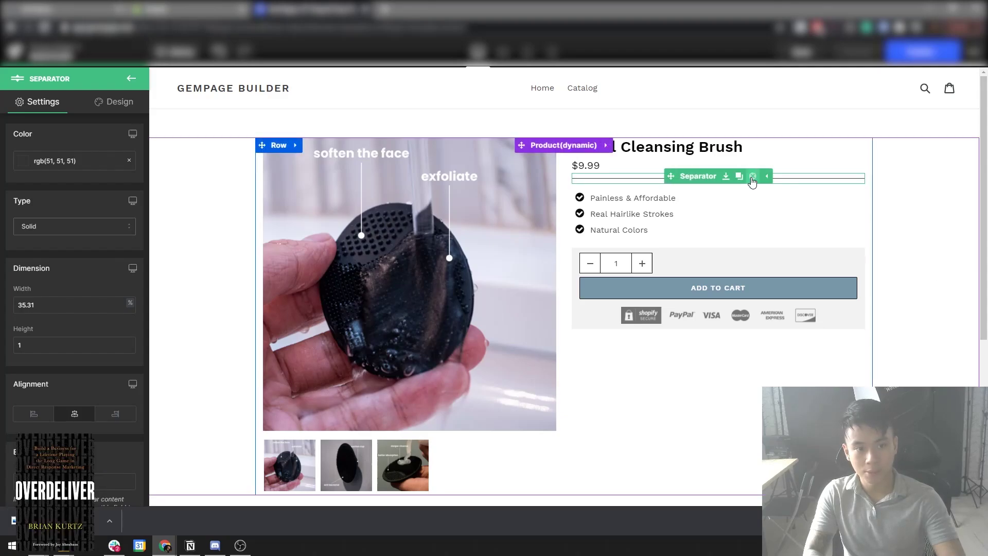
click(819, 166)
Switch to the mobile view and set the product row's mobile layout to a single column.
click(558, 53)
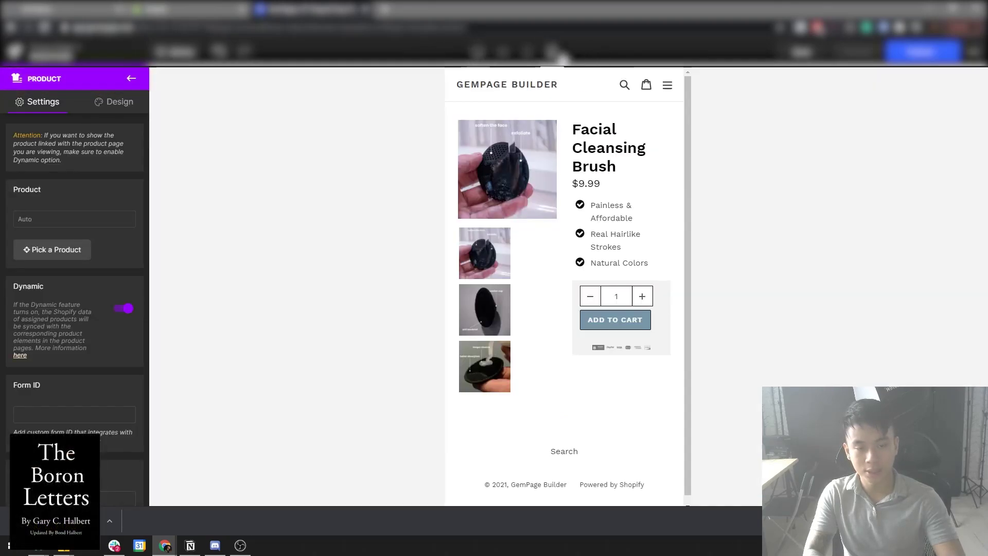
click(528, 54)
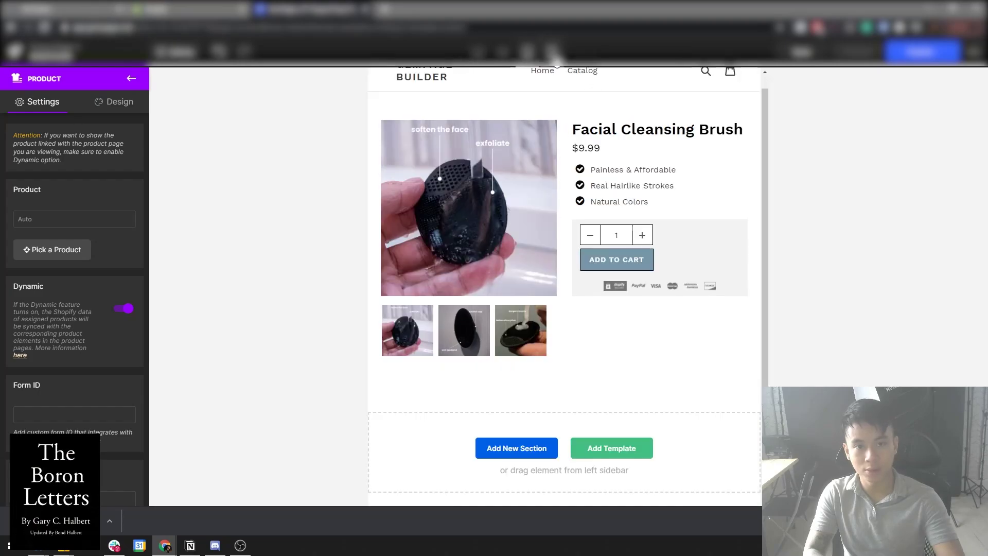
click(551, 53)
click(529, 53)
click(551, 53)
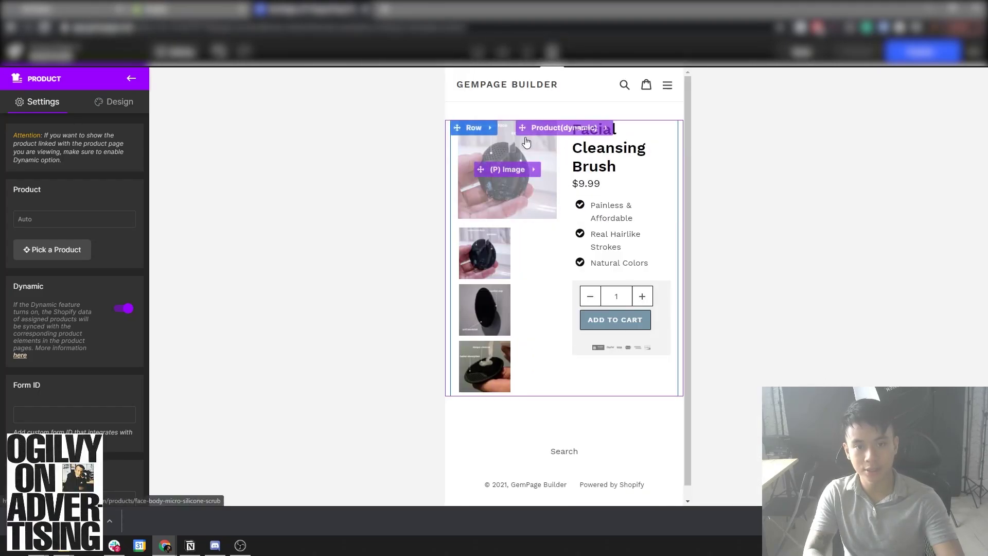
click(481, 131)
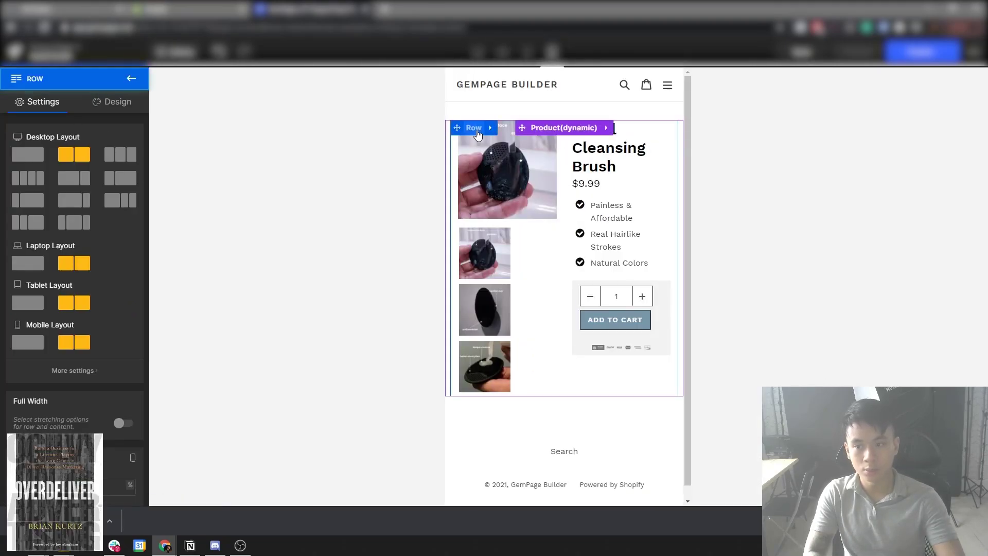
click(34, 346)
Enable stretching for the Add to Cart button in the mobile view so it fills the row's width.
scroll(639, 274, down, 2)
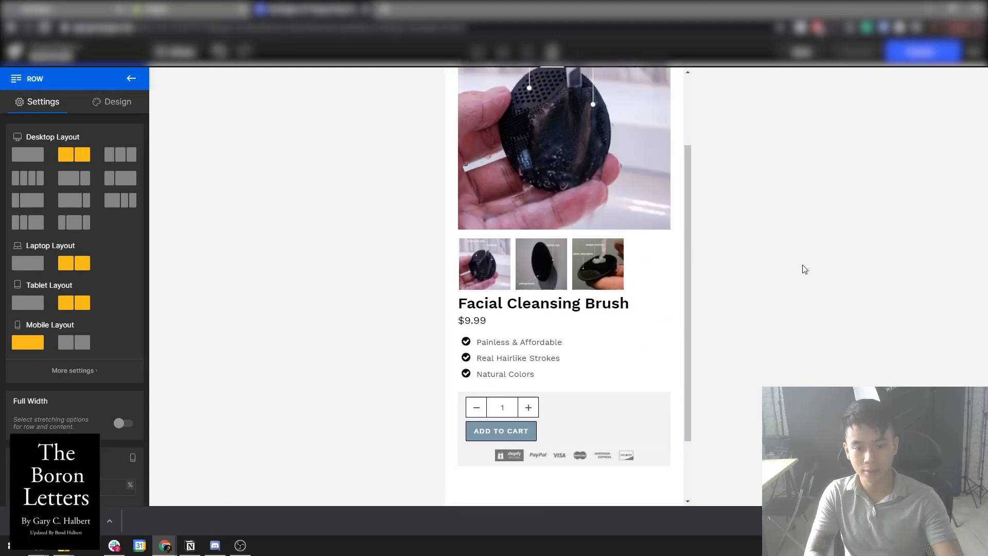
click(491, 432)
scroll(116, 398, down, 6)
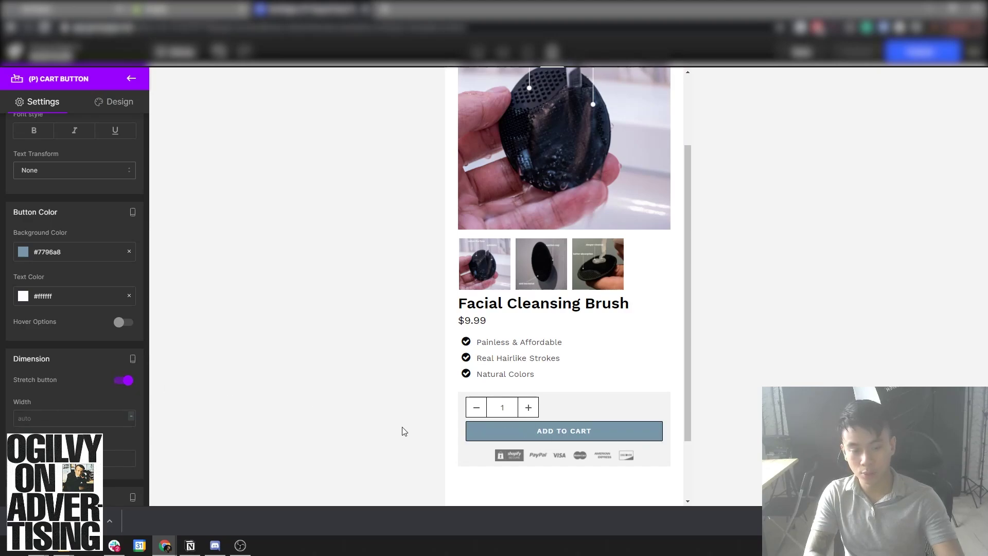
scroll(463, 386, up, 3)
scroll(508, 337, down, 1)
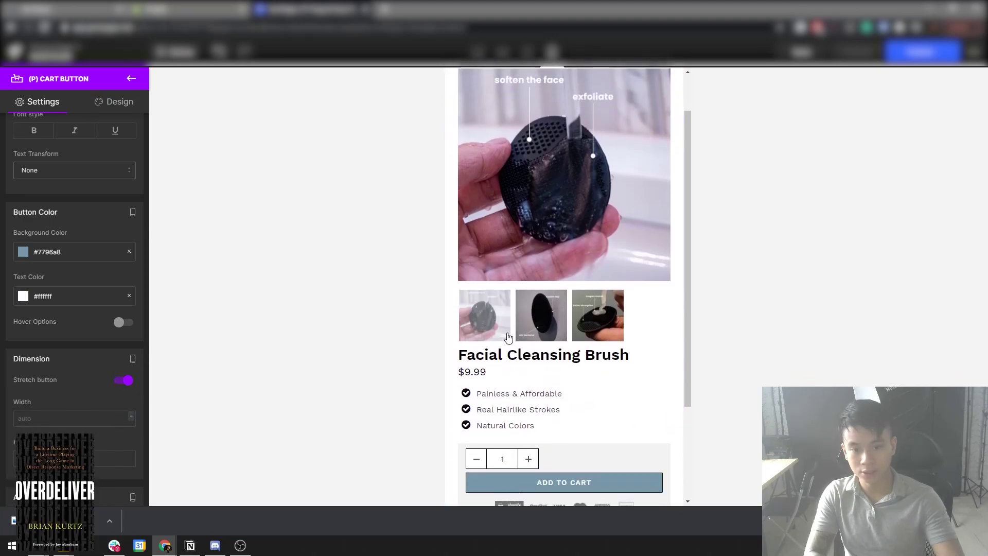
scroll(508, 337, up, 1)
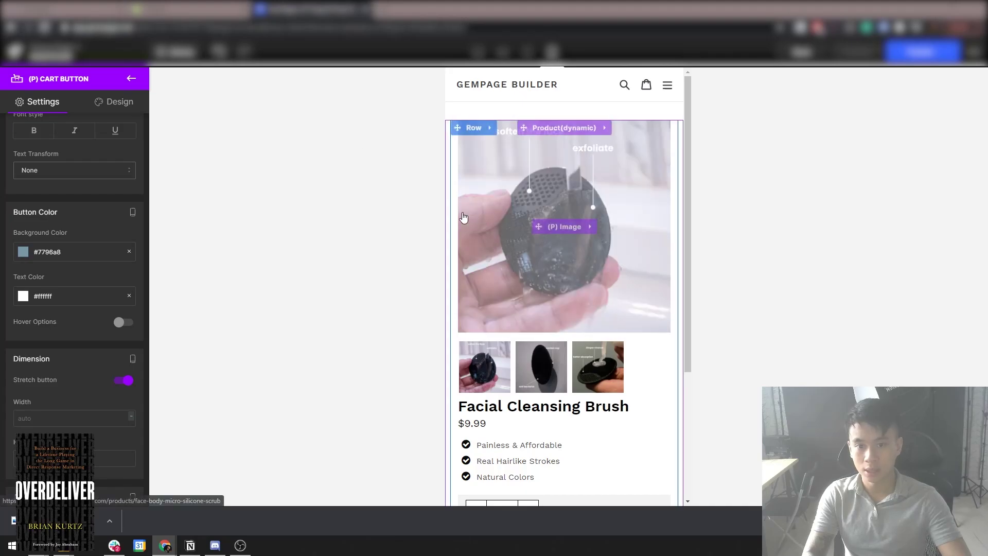
Switch to the desktop view and add a new row with four equal columns below the product section.
click(477, 52)
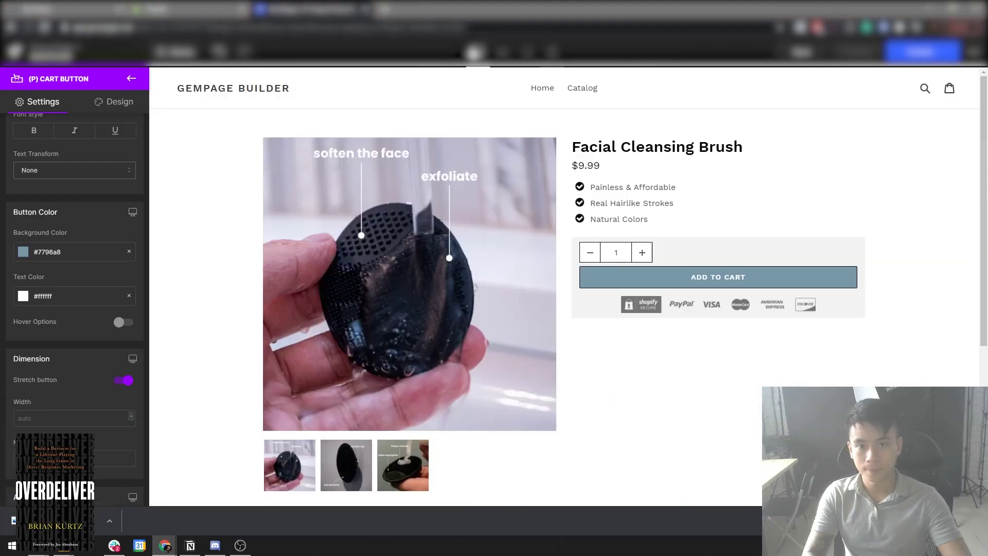
scroll(745, 264, down, 1)
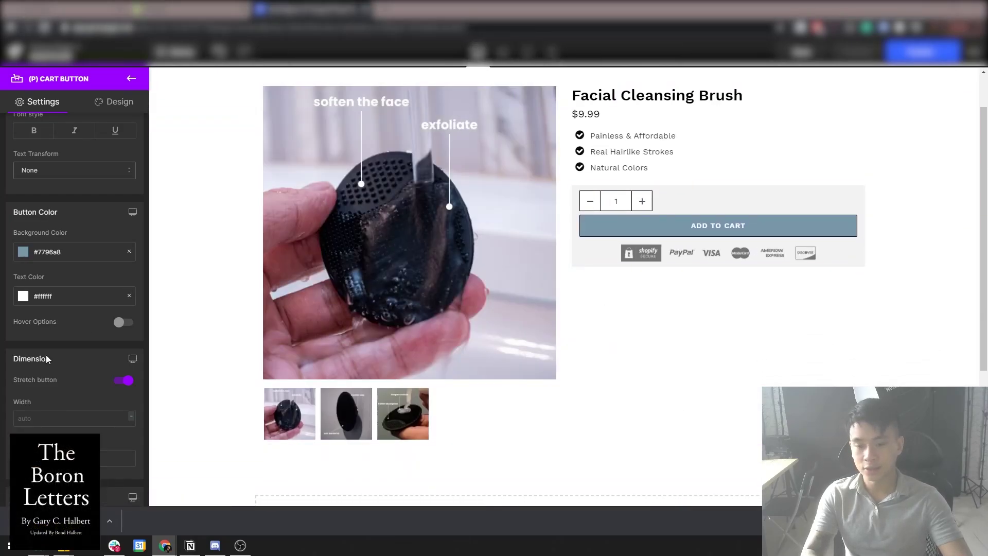
key(Escape)
scroll(397, 198, down, 4)
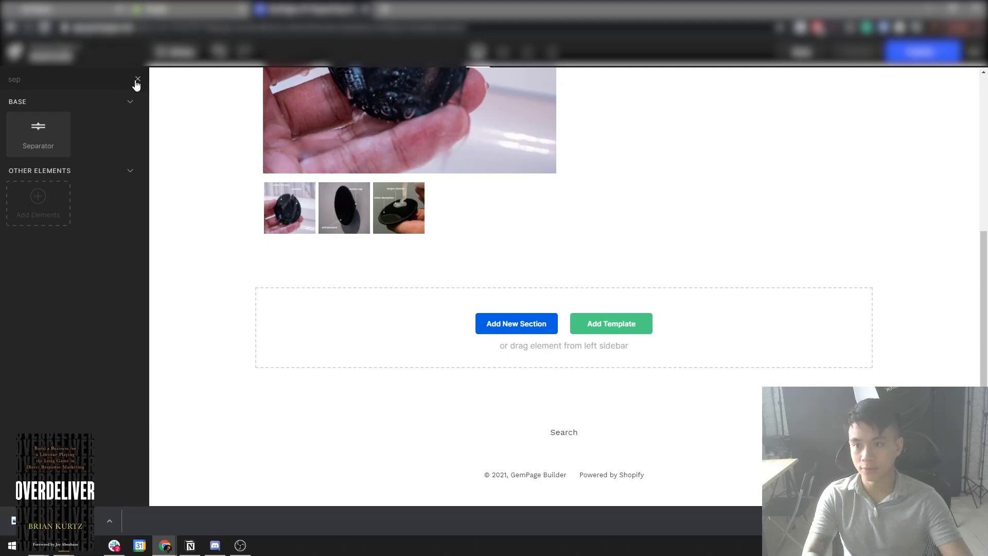
click(138, 79)
drag(142, 154, 570, 279)
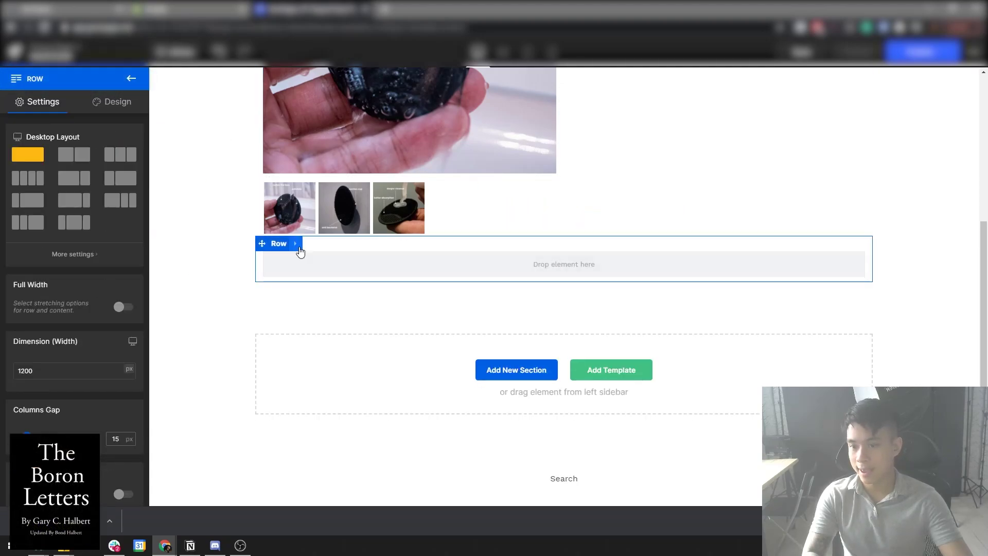
click(33, 180)
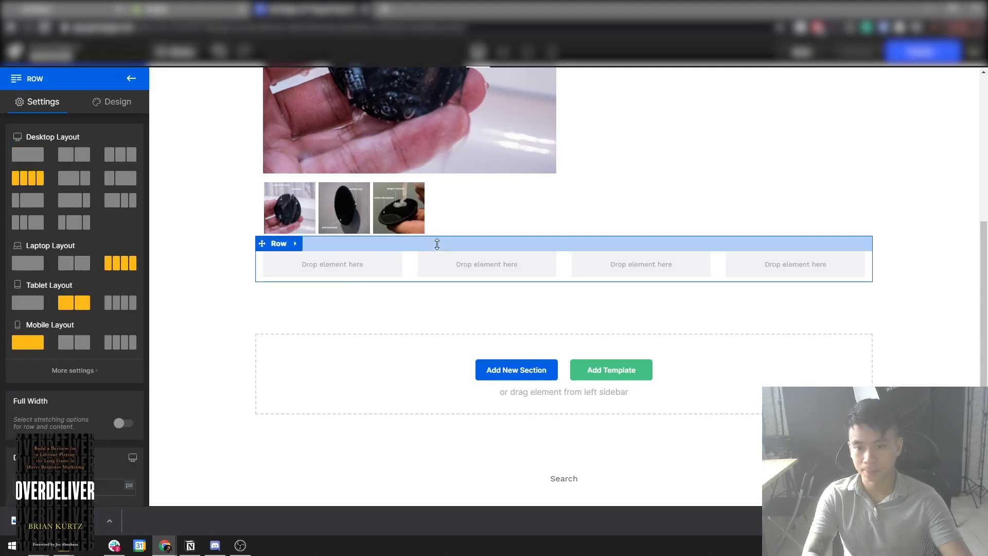
Place an Image element in each of the new row's four columns.
click(128, 80)
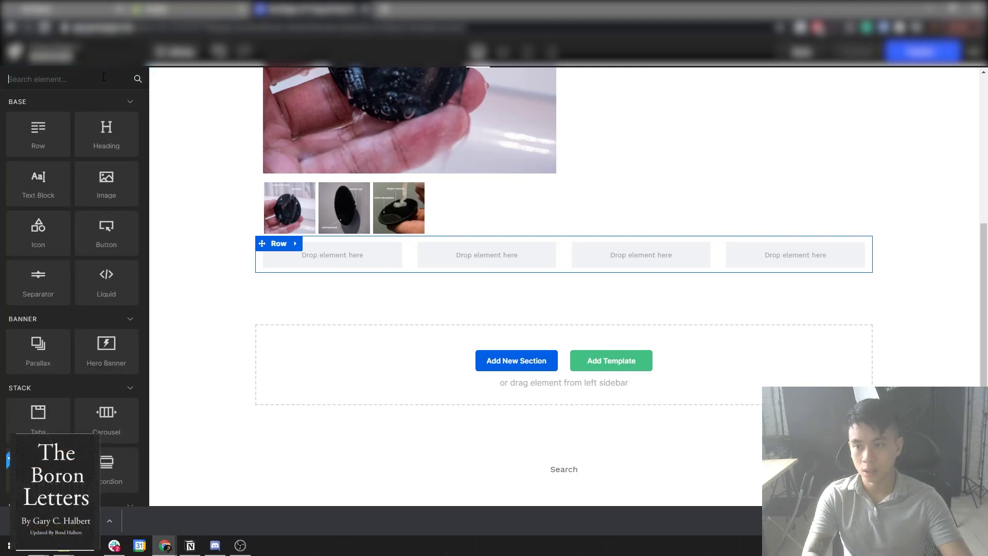
click(103, 78)
text(image)
drag(57, 134, 334, 255)
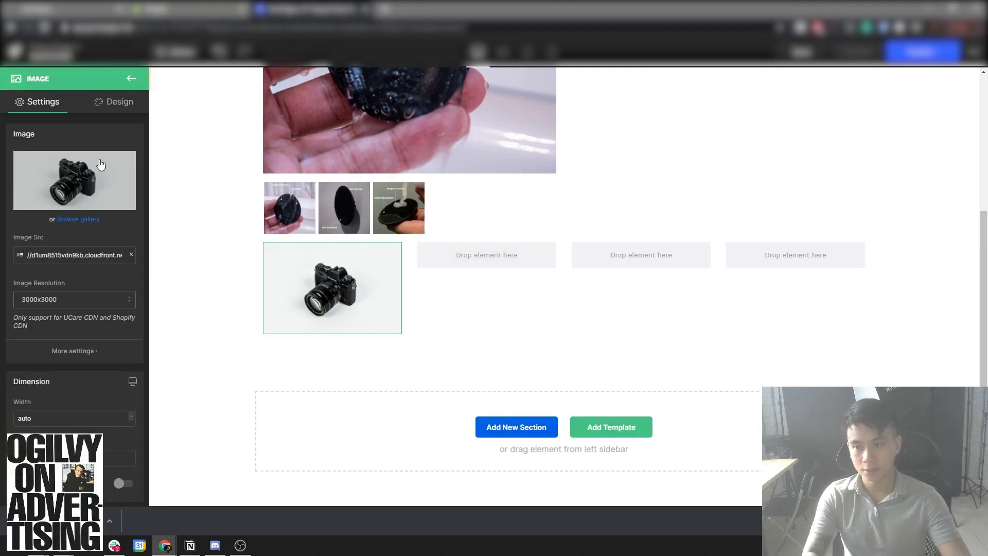
click(131, 78)
drag(39, 135, 486, 257)
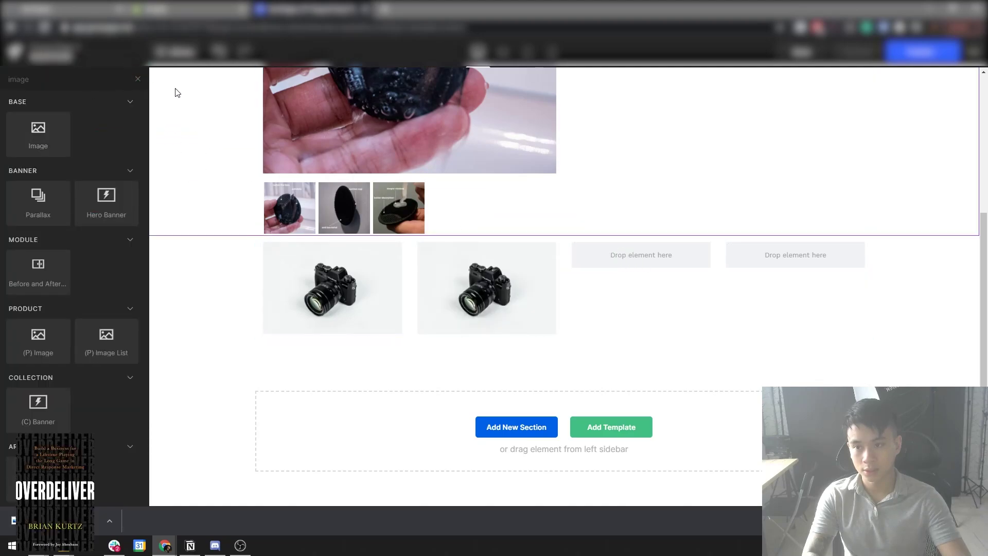
click(131, 78)
drag(38, 135, 640, 258)
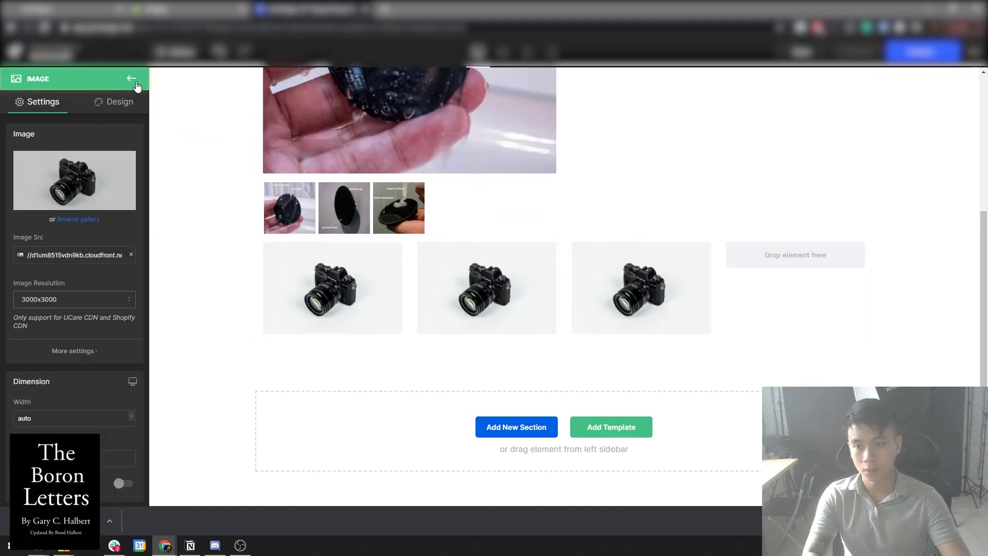
click(131, 78)
drag(27, 126, 802, 278)
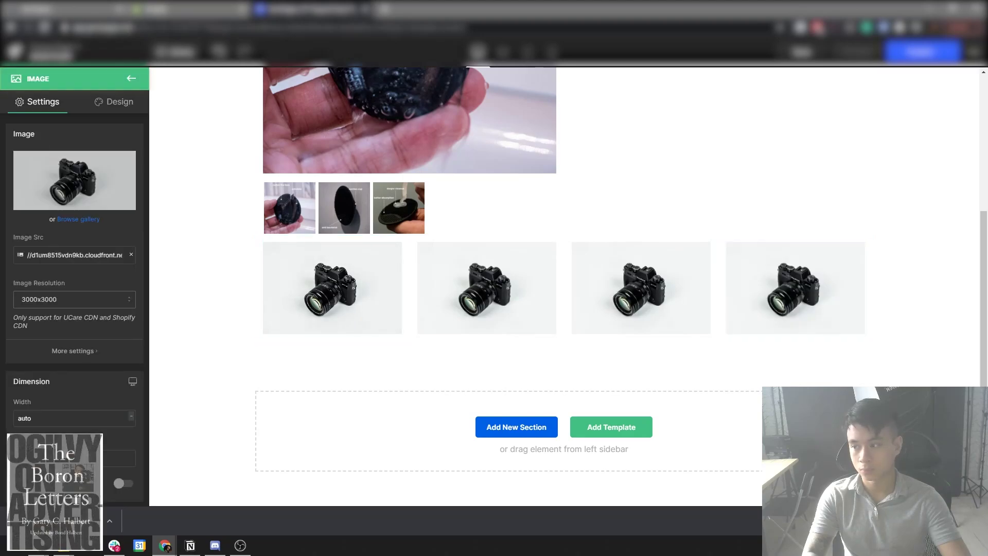
Replace the first image's source with the press logo strip and set the row's desktop layout to a single column.
click(328, 288)
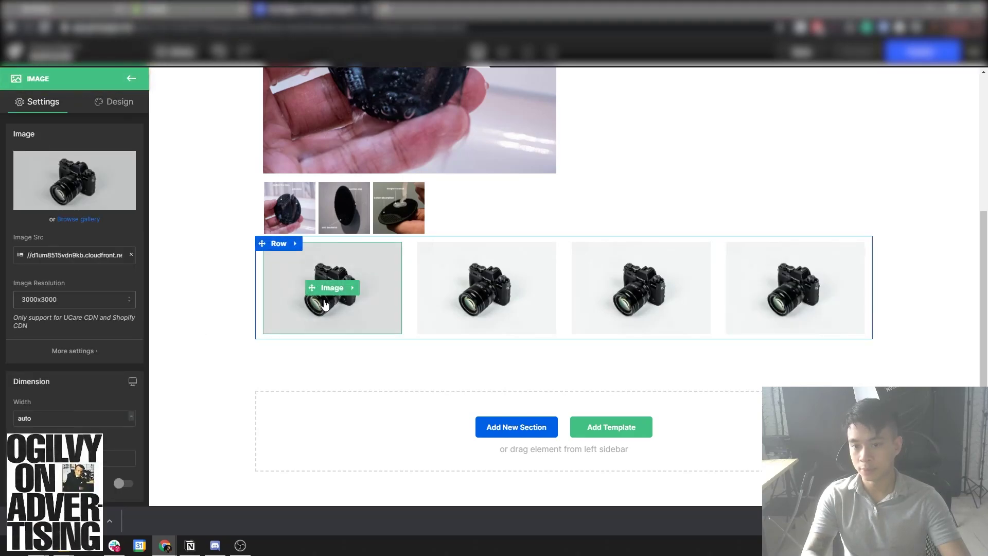
click(130, 256)
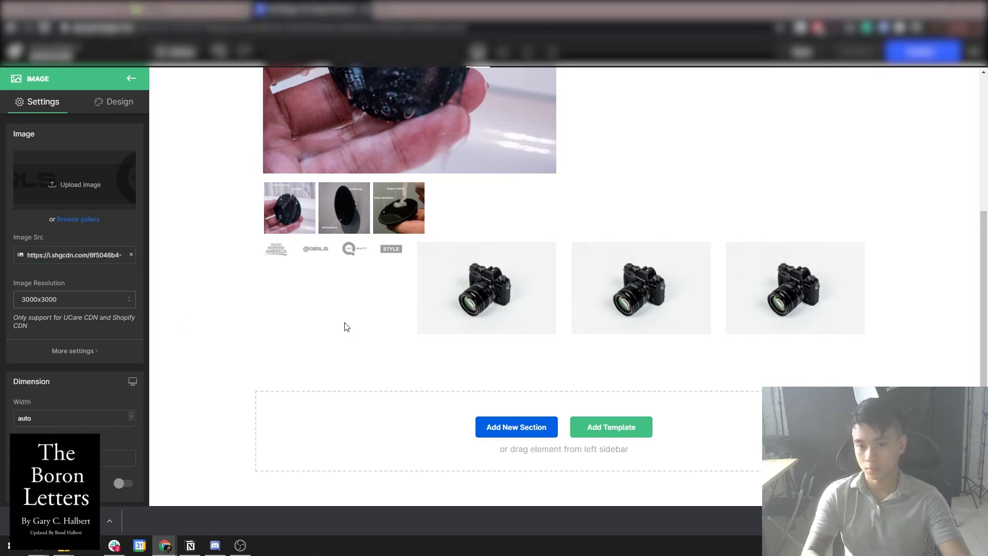
click(463, 288)
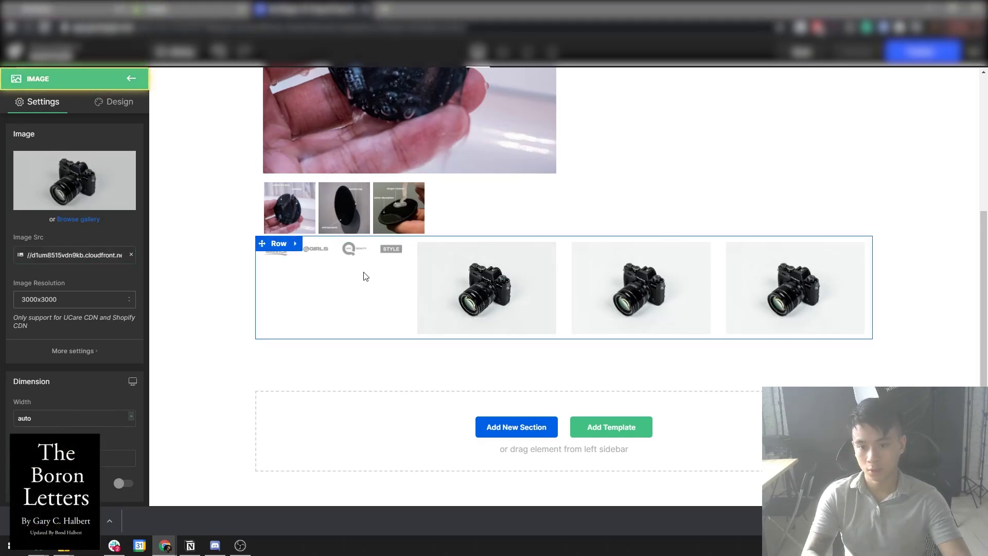
click(279, 249)
click(28, 154)
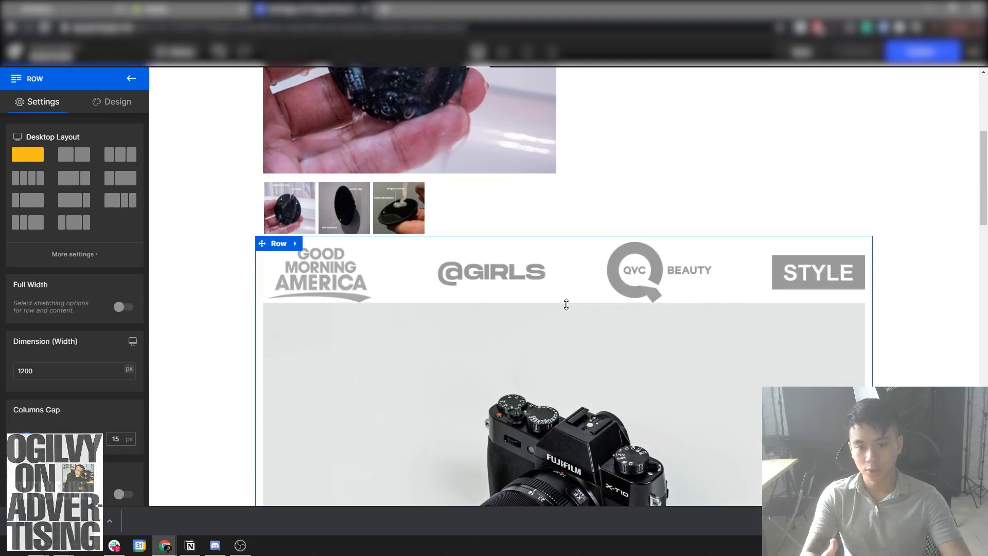
Delete the three placeholder camera images from the row, keeping only the press logo strip.
scroll(529, 321, down, 1)
click(591, 456)
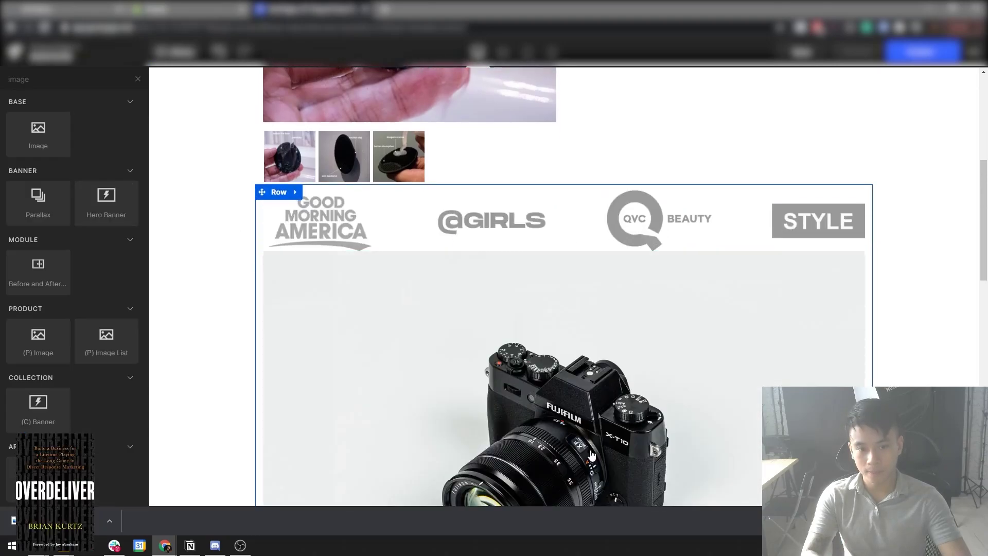
click(584, 452)
click(584, 456)
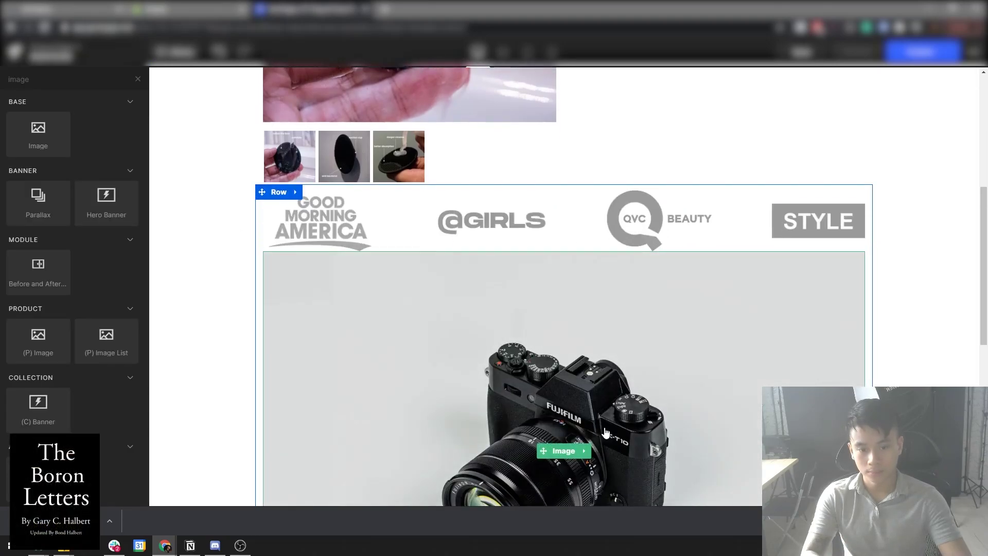
click(328, 217)
click(448, 236)
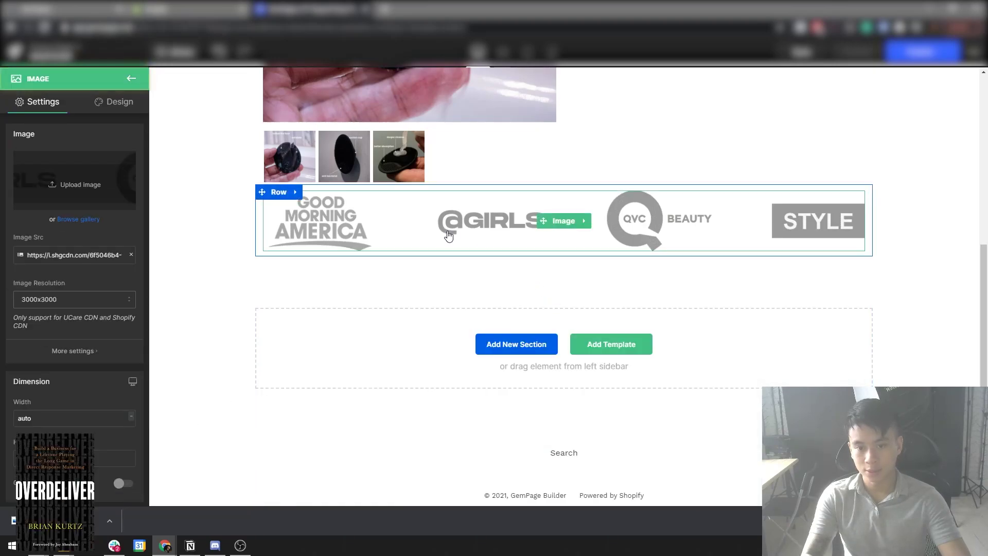
Set the press logo image's width to 50%.
scroll(99, 412, down, 2)
drag(39, 316, 5, 316)
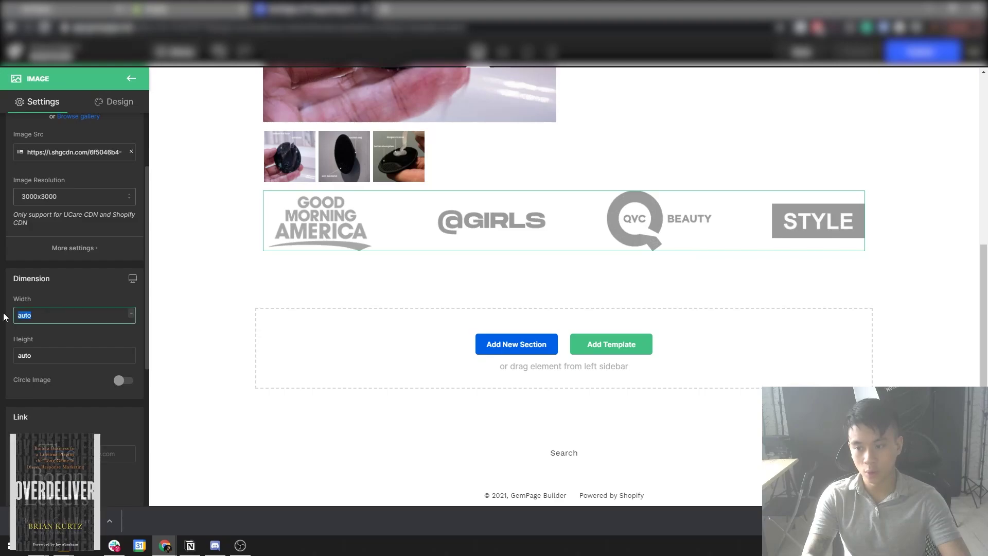
text(50)
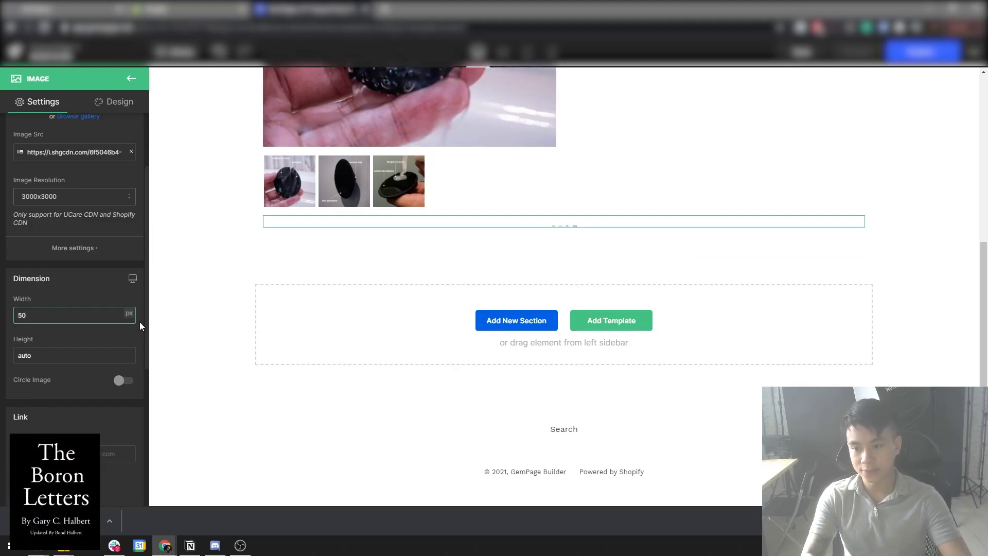
click(129, 329)
click(104, 310)
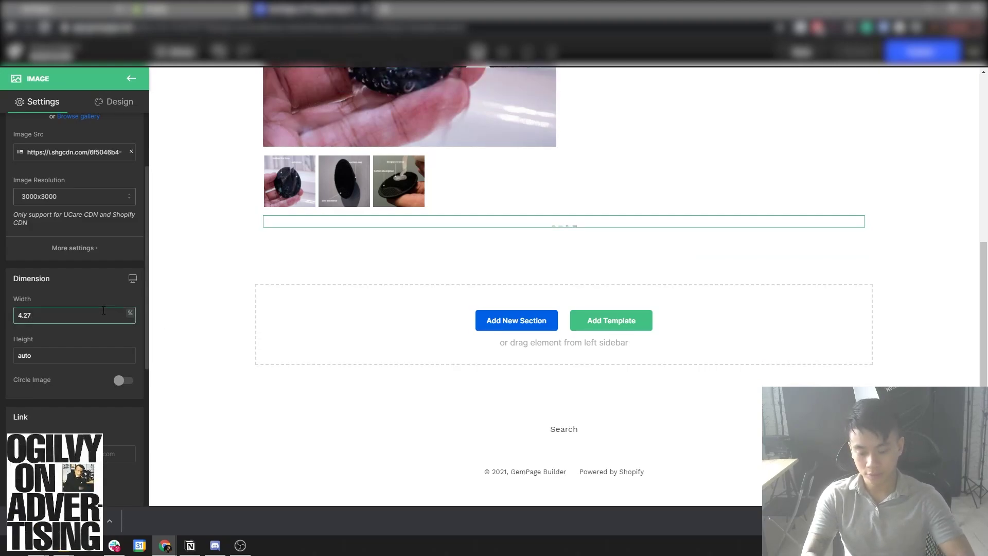
text(50)
click(185, 280)
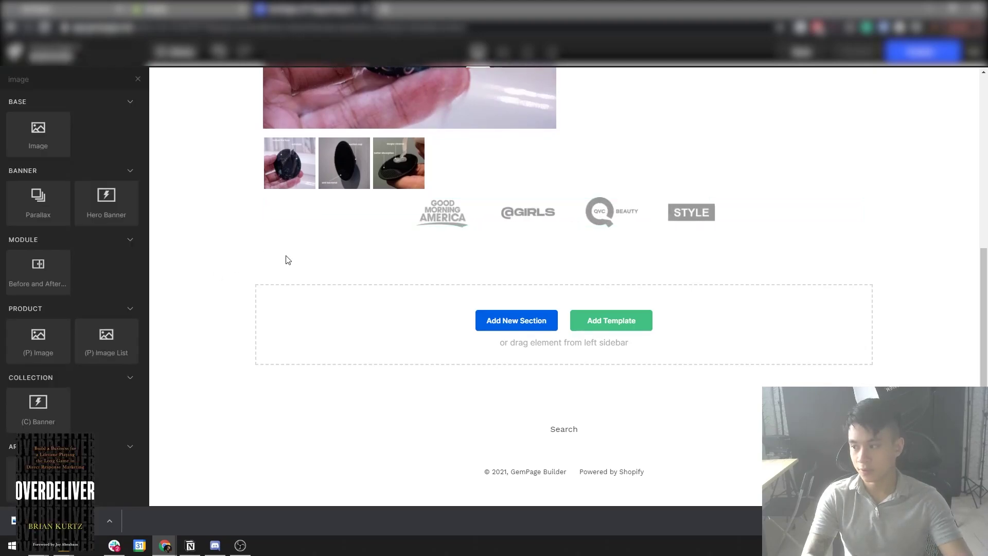
Set the top margin of the row holding the press logos to 30 px.
scroll(471, 316, up, 2)
click(506, 321)
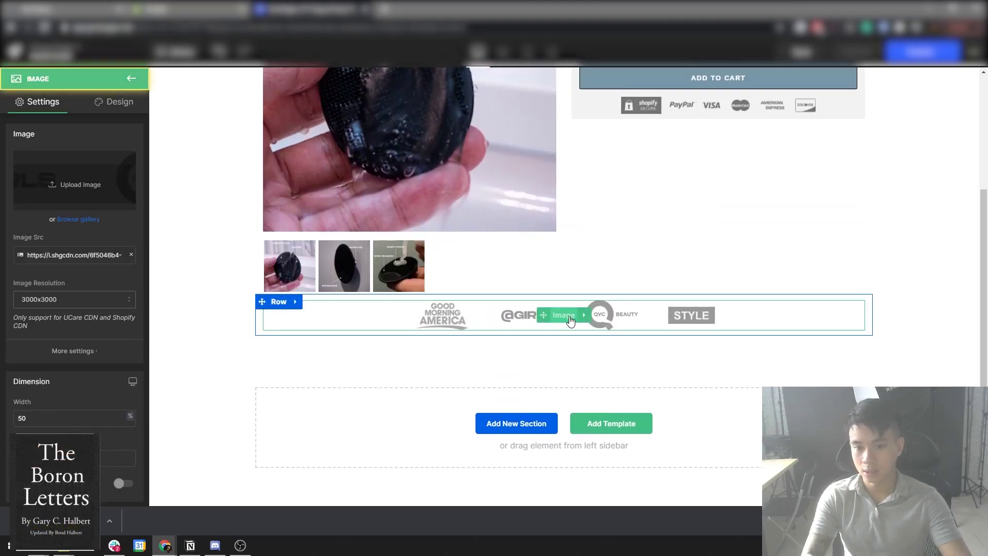
click(278, 303)
click(112, 102)
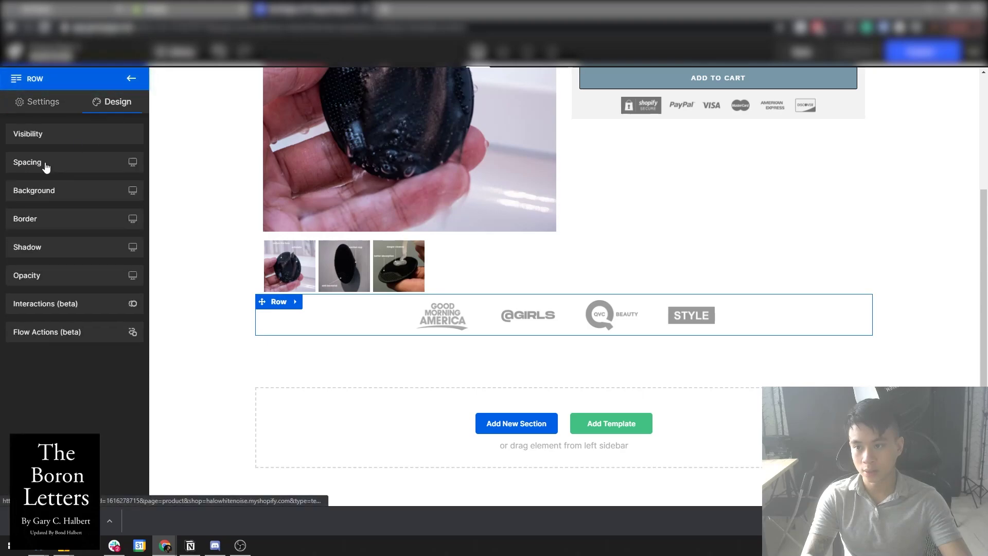
click(27, 162)
click(70, 198)
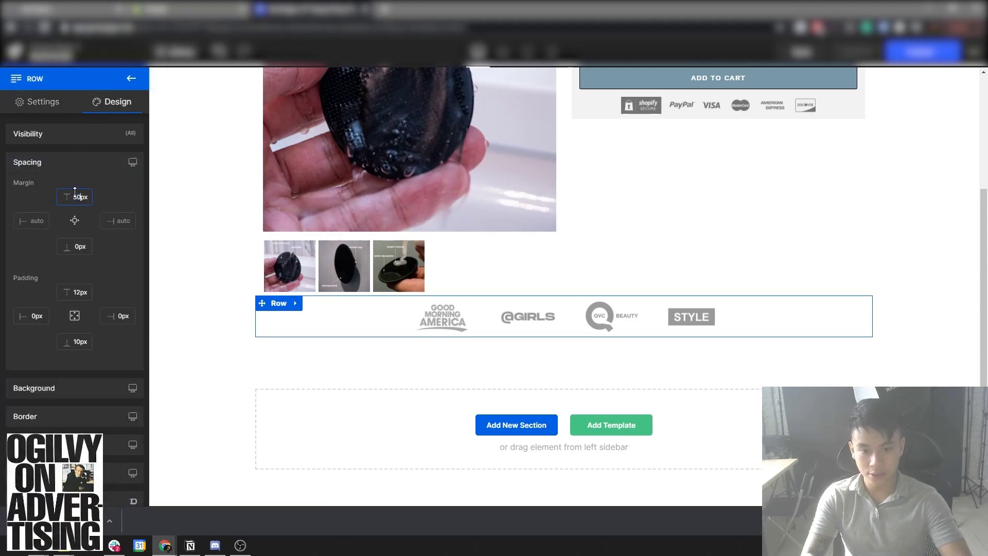
text(30)
click(277, 325)
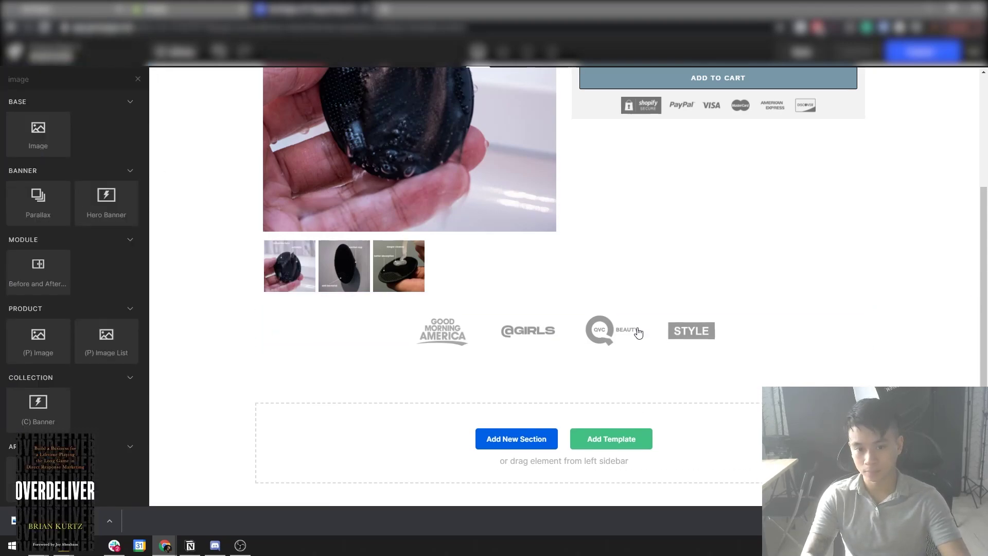
Compare the product section and press logos with TatBrow's product page in the other browser window.
scroll(783, 278, up, 3)
scroll(912, 279, up, 1)
scroll(912, 279, down, 1)
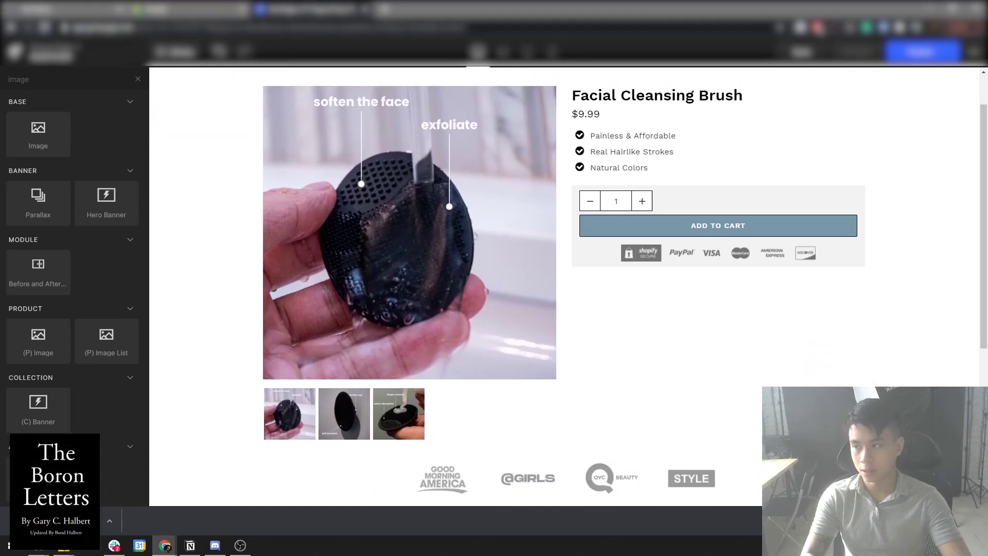
drag(987, 51, 257, 58)
scroll(378, 255, up, 4)
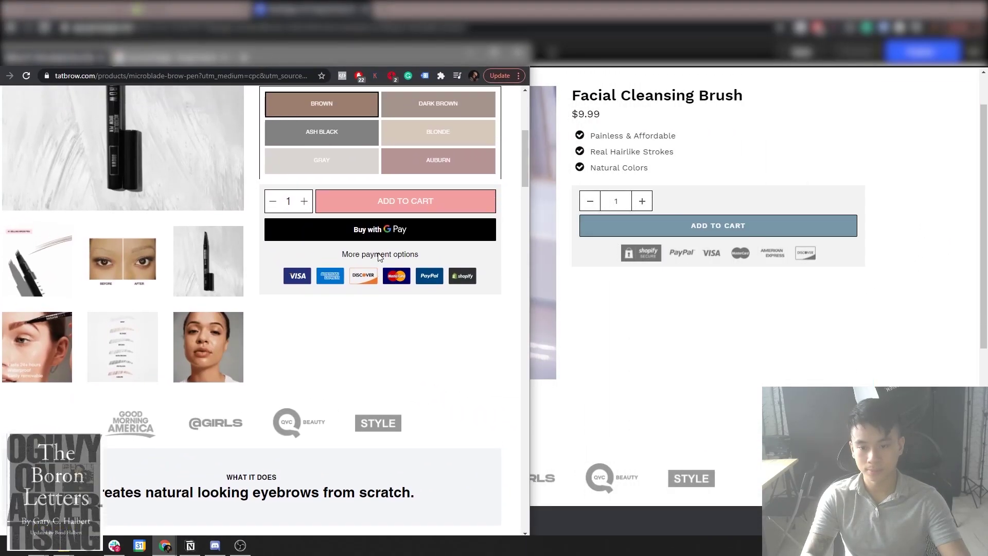
scroll(379, 256, down, 2)
scroll(379, 256, up, 5)
scroll(379, 257, down, 4)
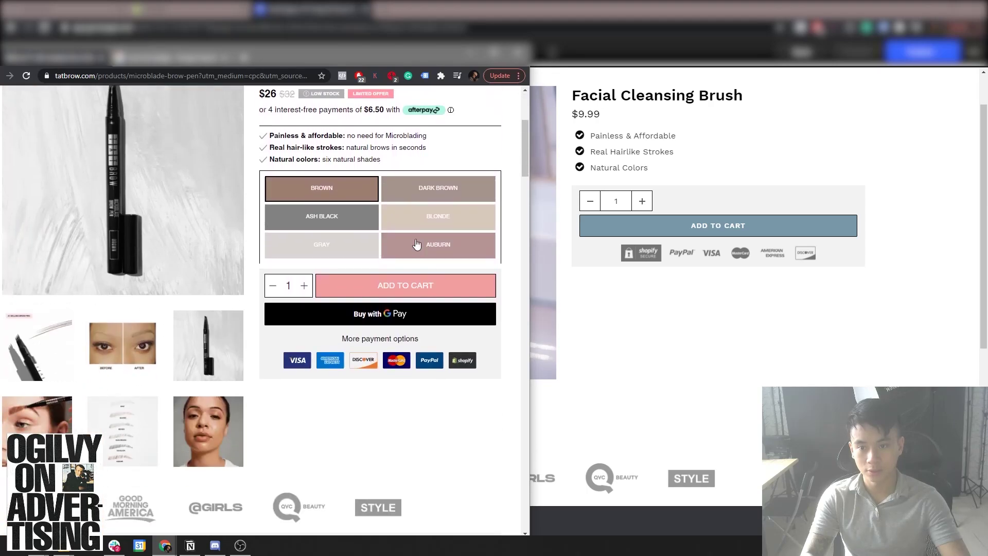
click(470, 51)
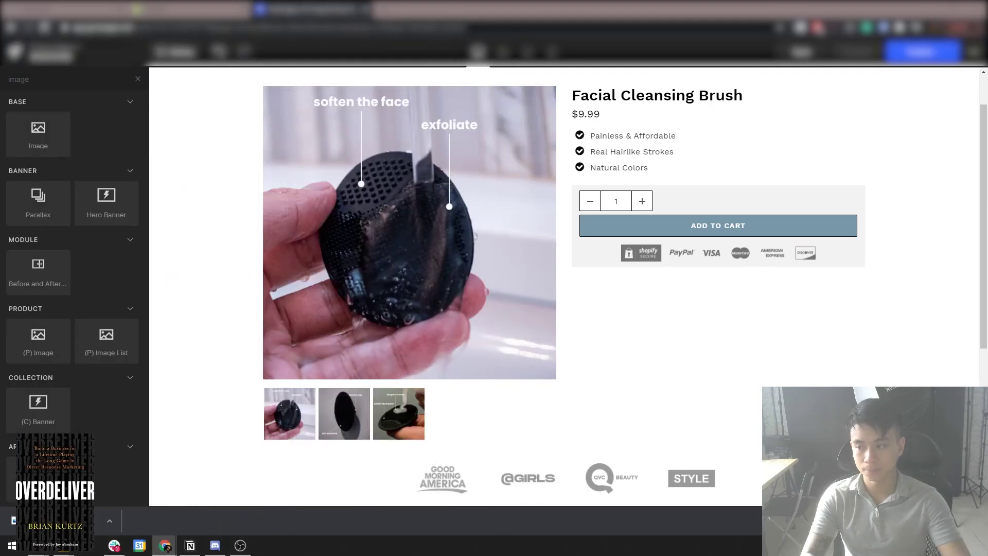
Add a new row below the press logos and place a Text Block element in it.
scroll(689, 274, down, 5)
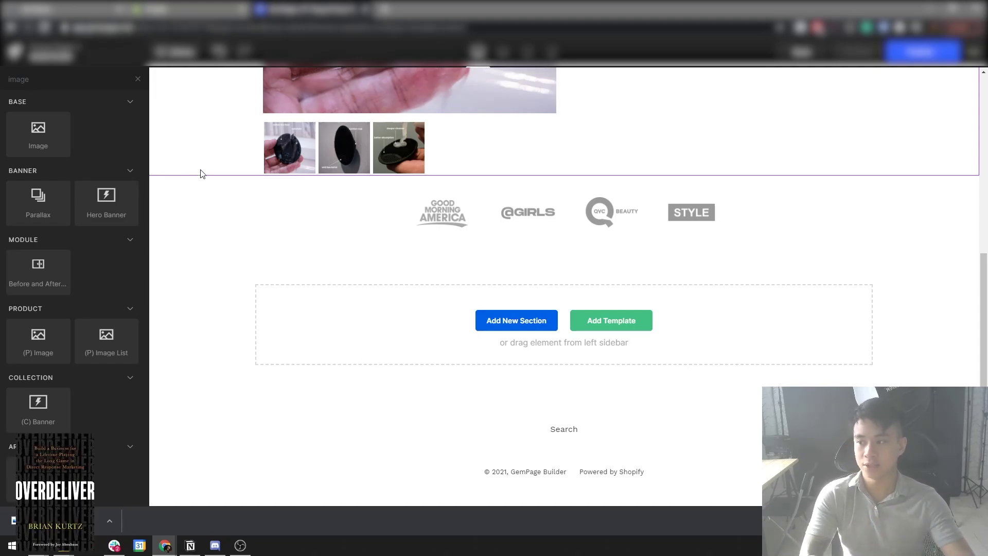
click(138, 80)
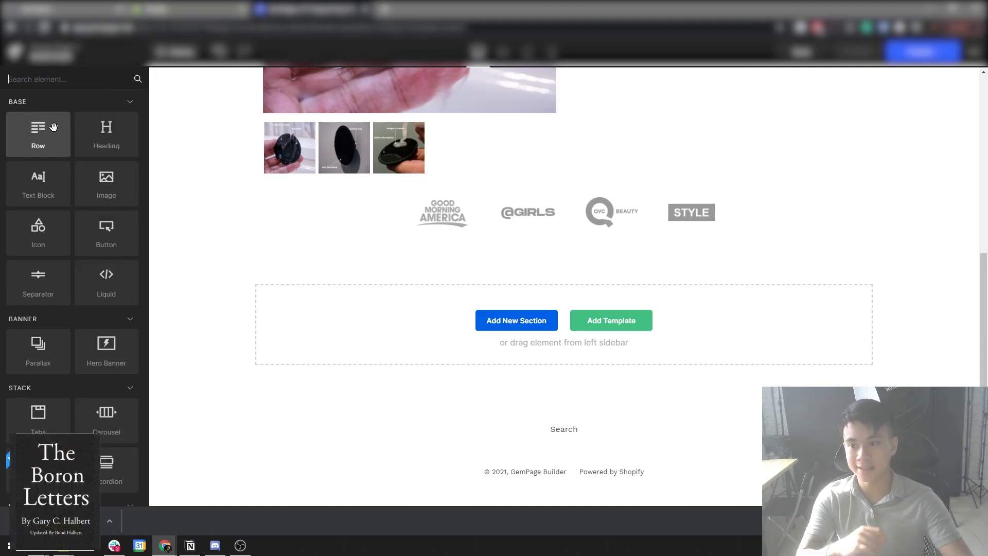
drag(38, 131, 520, 242)
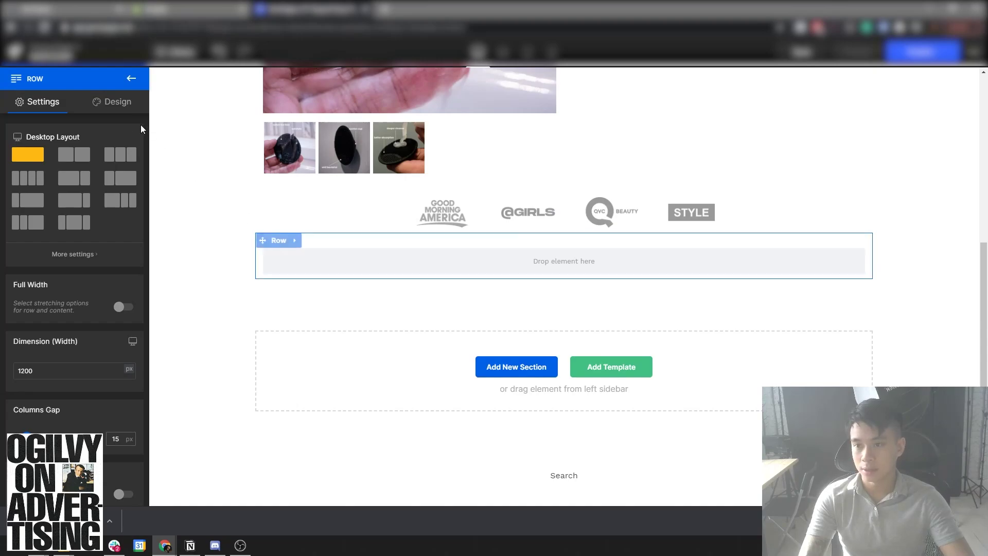
click(132, 79)
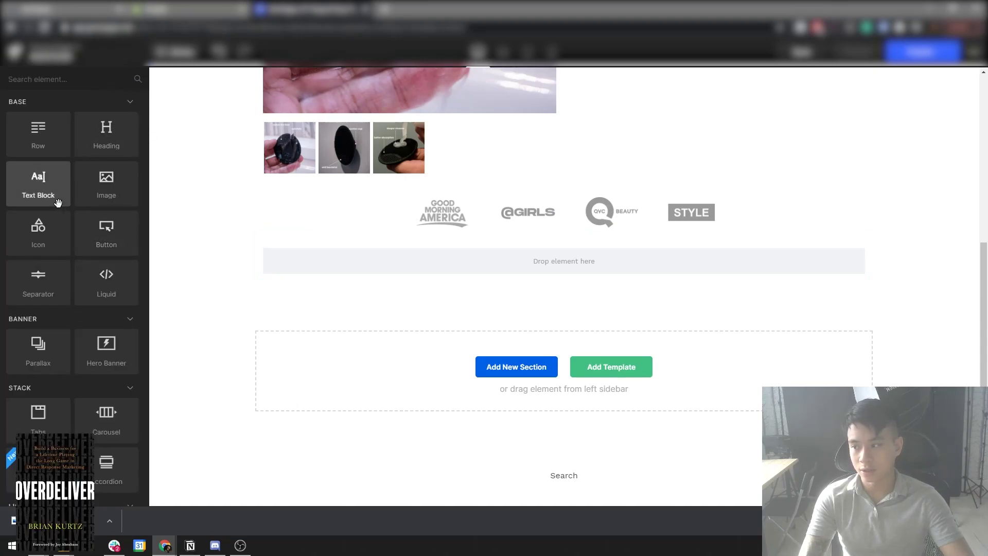
drag(53, 180, 572, 249)
Set the top padding of the row holding the new text block to 30 px.
click(509, 244)
click(111, 101)
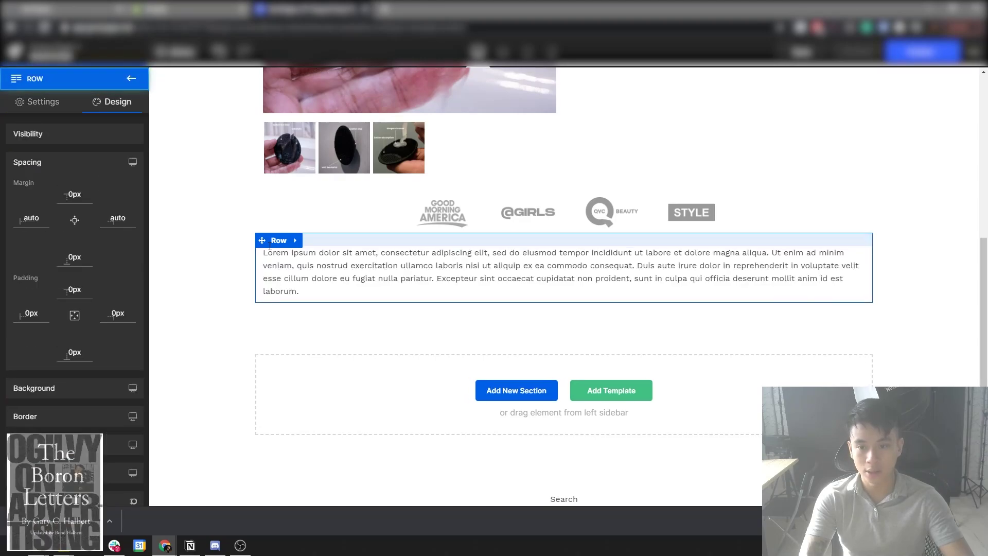
click(38, 101)
click(112, 102)
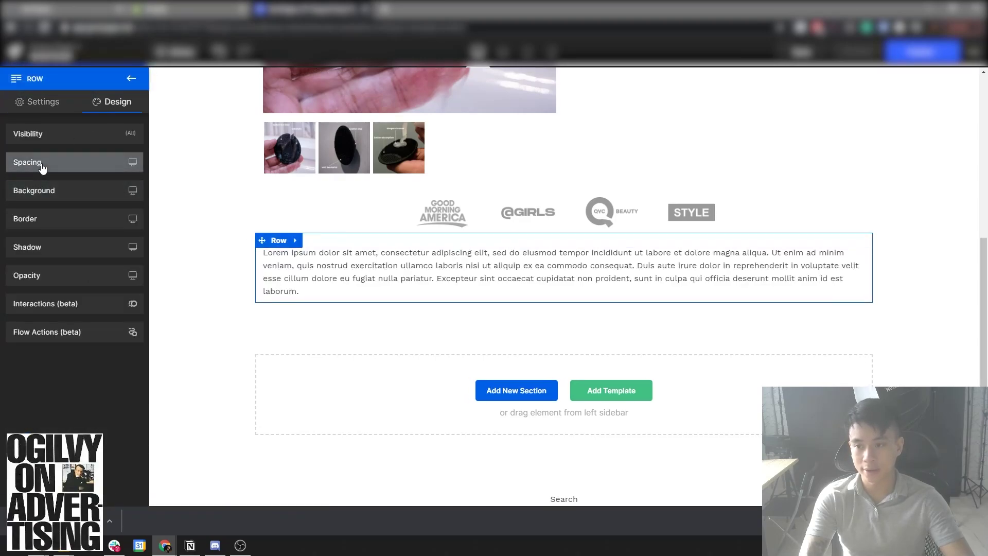
click(44, 163)
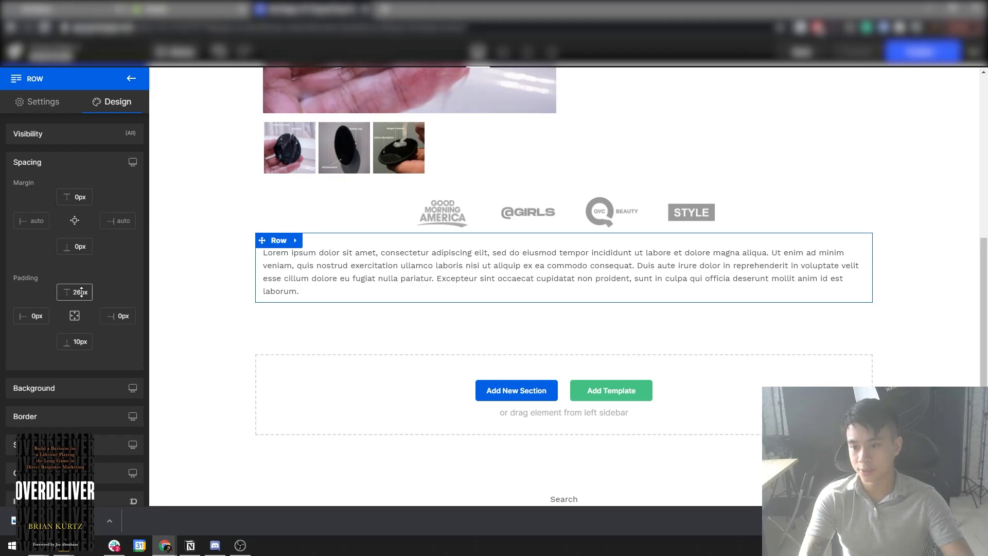
drag(81, 292, 258, 375)
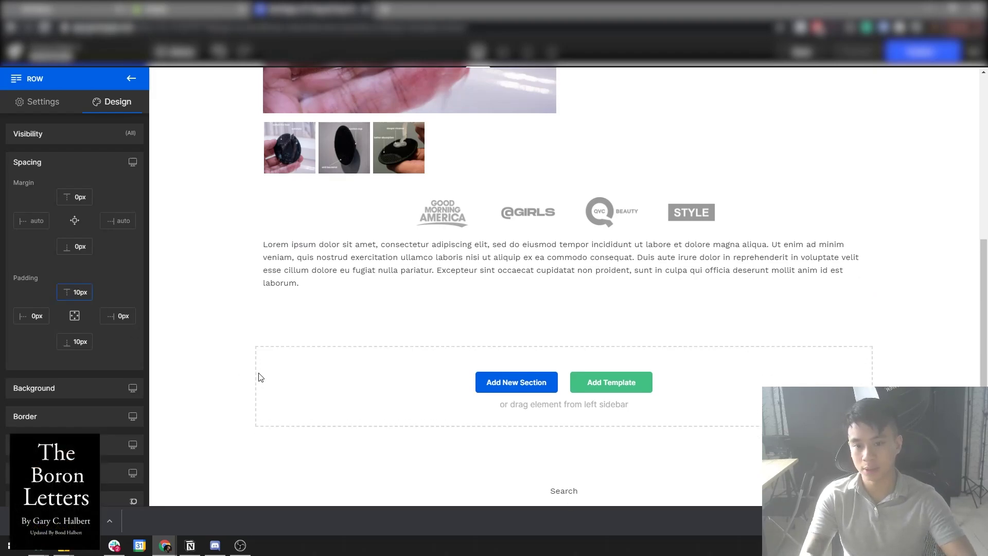
key(BackSpace)
key(BackSpace)
text(30)
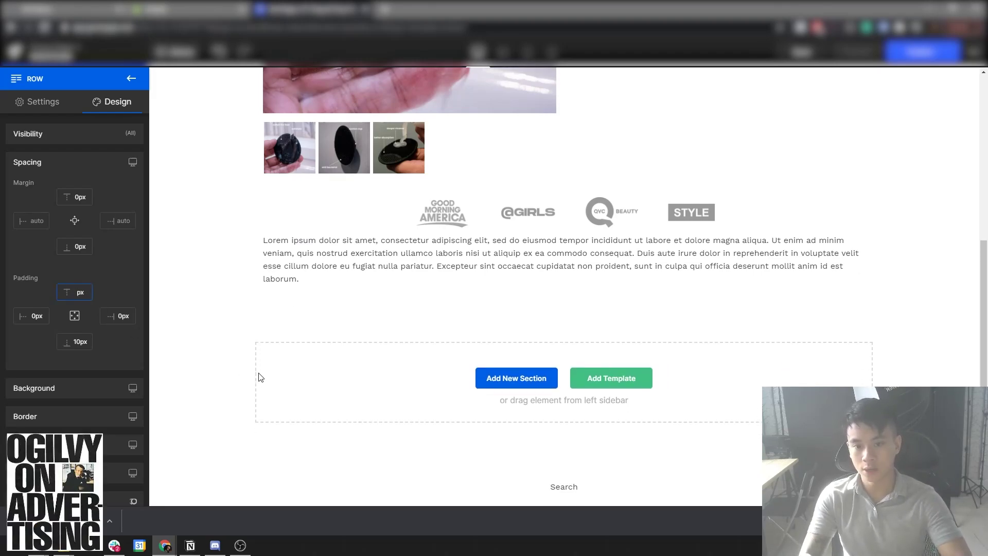
Set the bottom padding of the text block's row to 30 px.
click(79, 340)
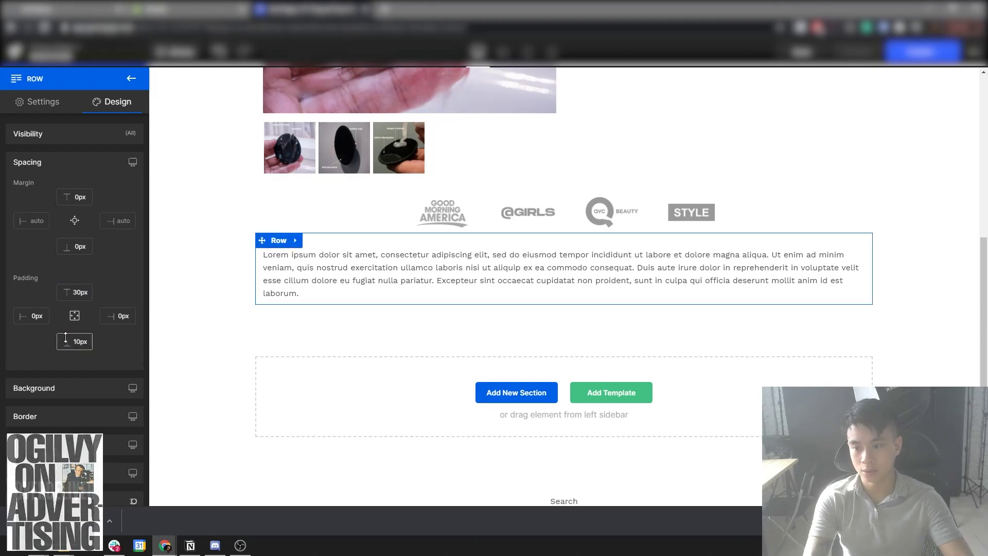
key(BackSpace)
key(BackSpace)
text(30)
click(227, 295)
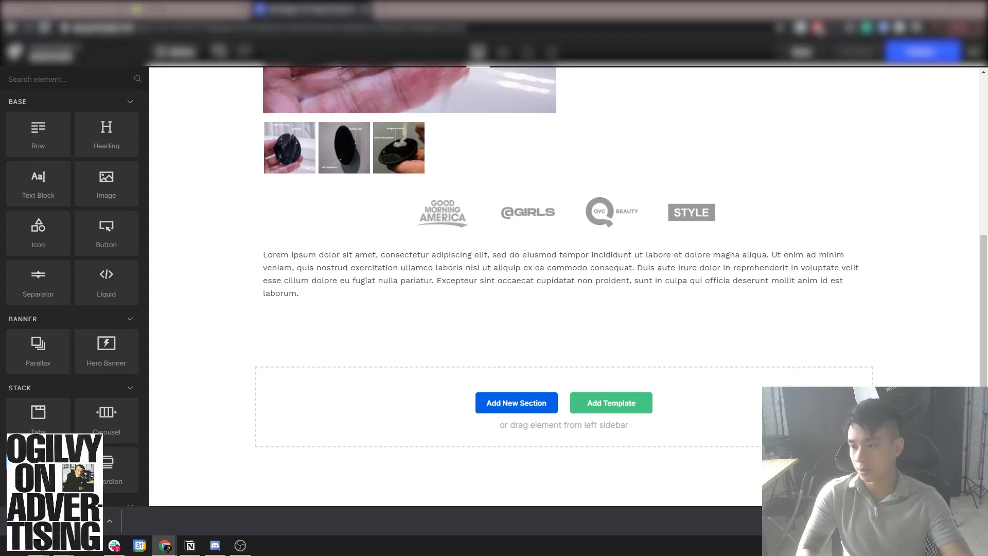
Give the text block's row a light grey background colour of rgba(243, 245, 246, 1).
click(257, 249)
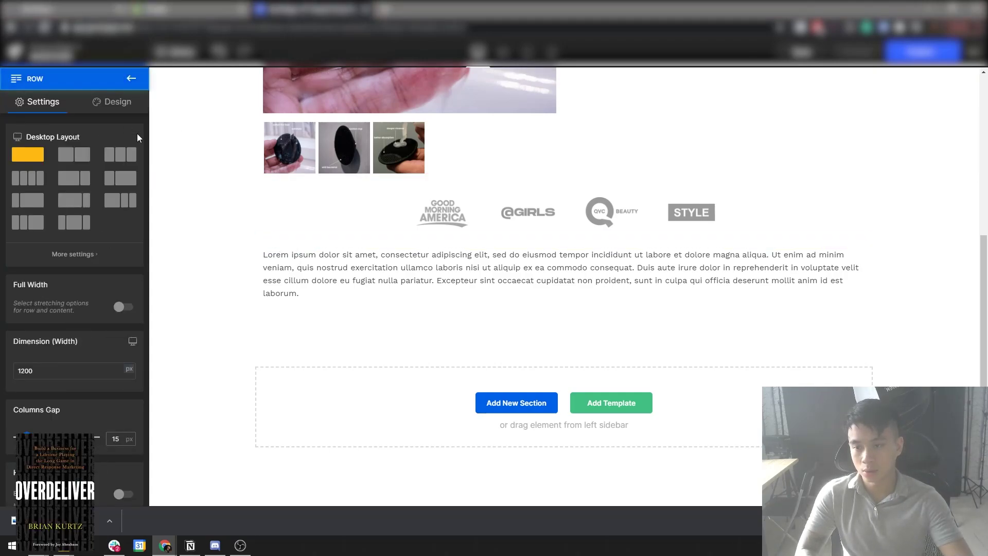
click(112, 102)
click(62, 190)
click(51, 256)
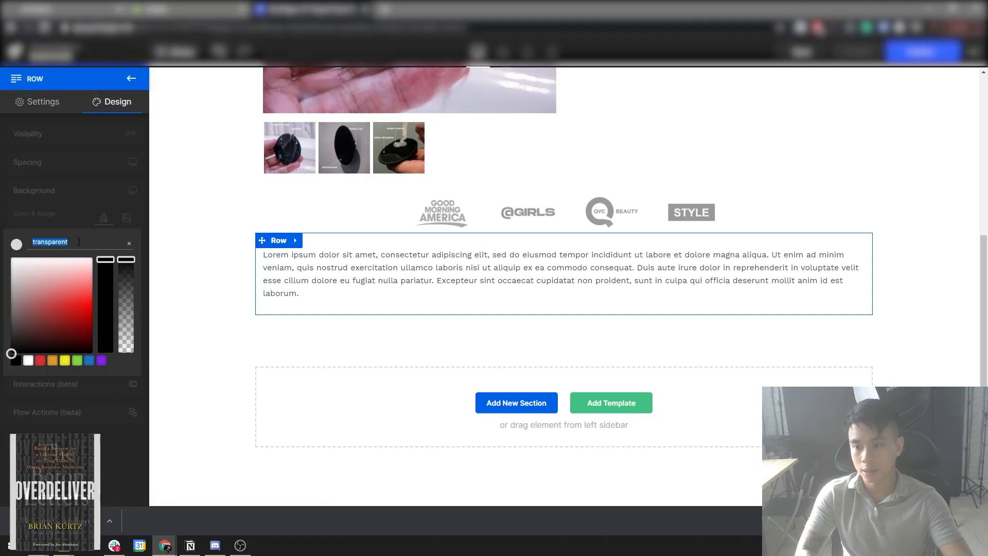
click(76, 211)
click(84, 260)
click(189, 235)
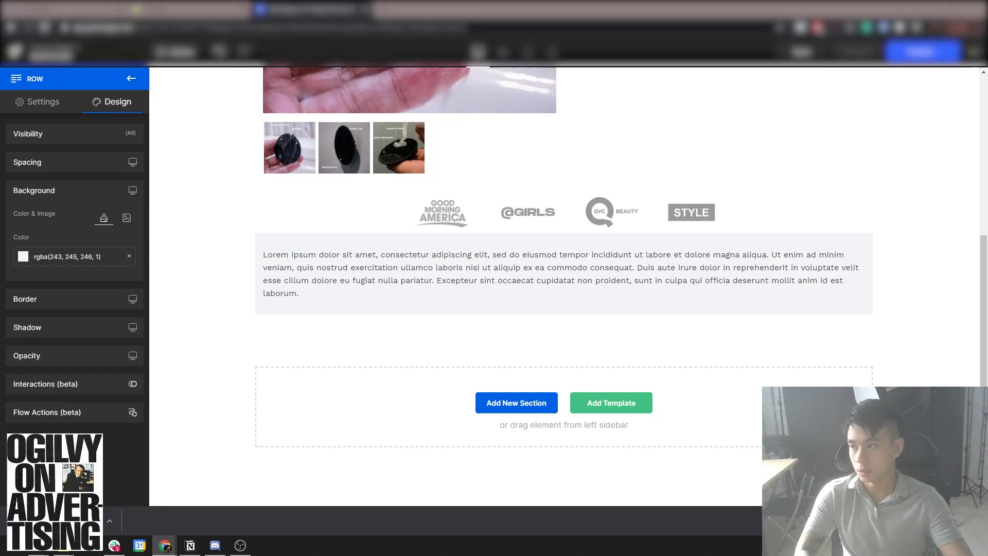
Replace the placeholder text in the grey row with "WHAT IT DOES" and make it bold.
click(567, 280)
click(380, 278)
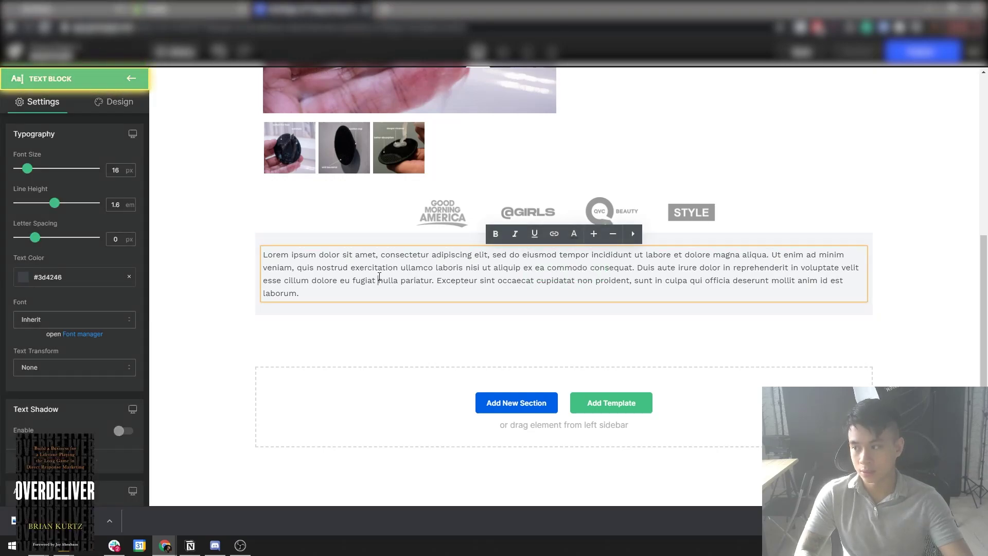
key(ctrl+a)
text(WA)
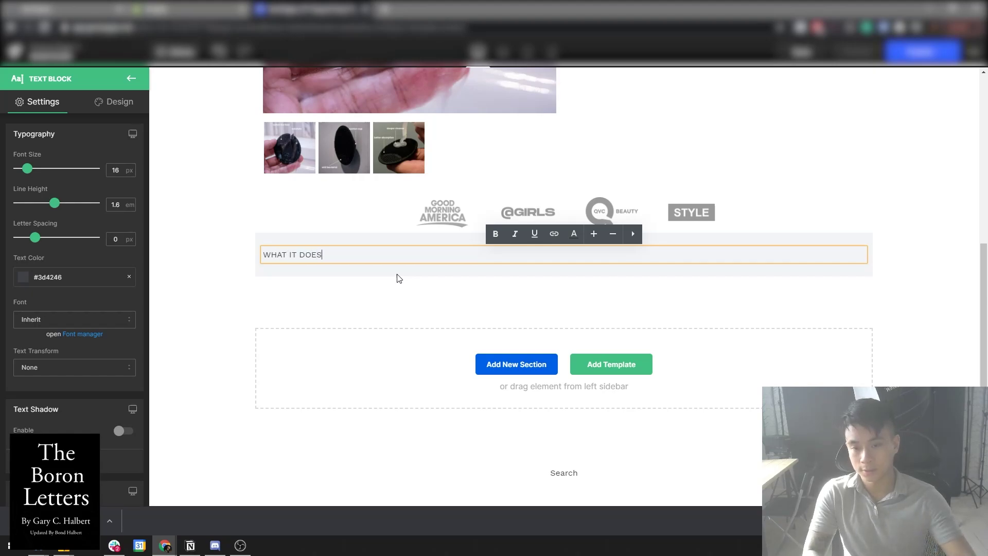
key(ctrl+a)
click(496, 234)
click(364, 257)
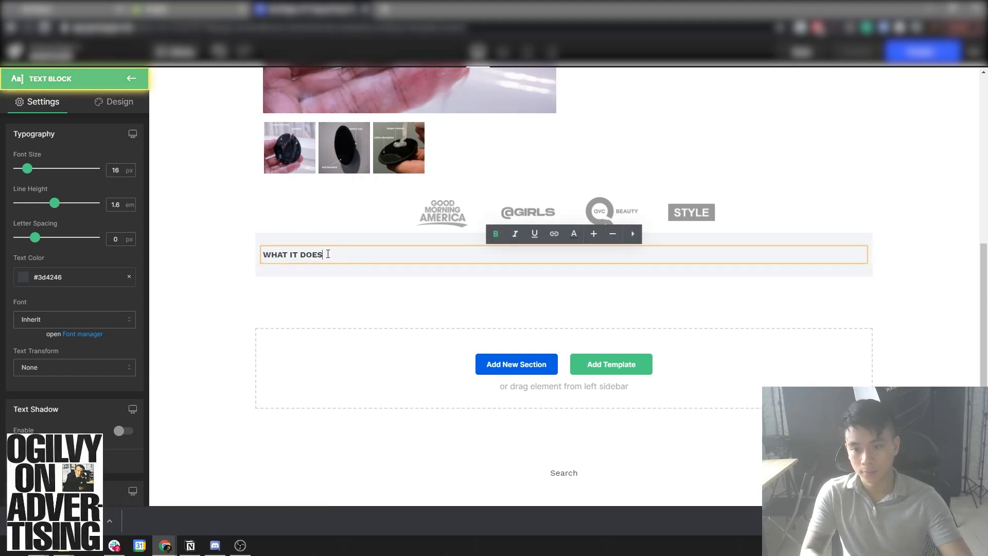
Set the "WHAT IT DOES" text colour to #0a0a0a and centre-align it.
key(ctrl+a)
click(77, 277)
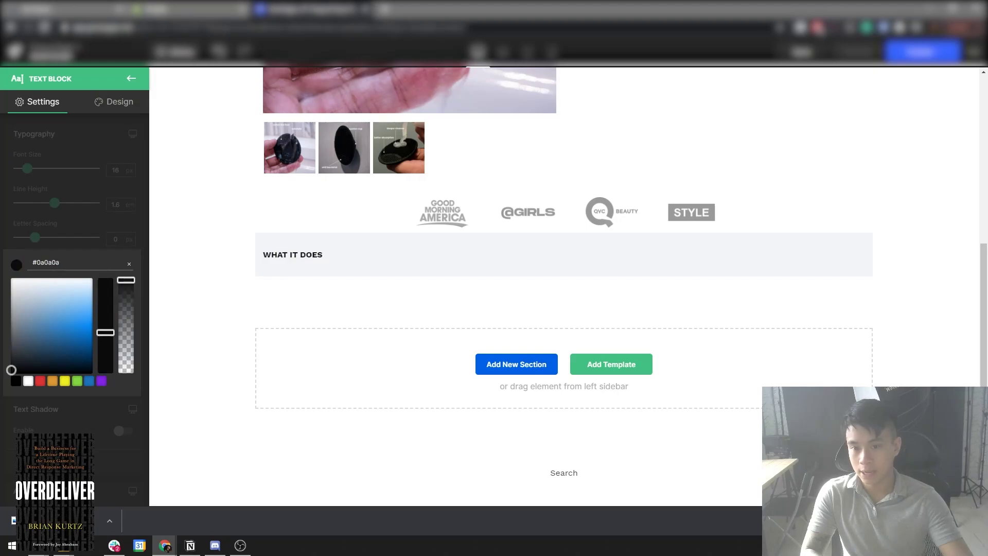
scroll(72, 309, down, 3)
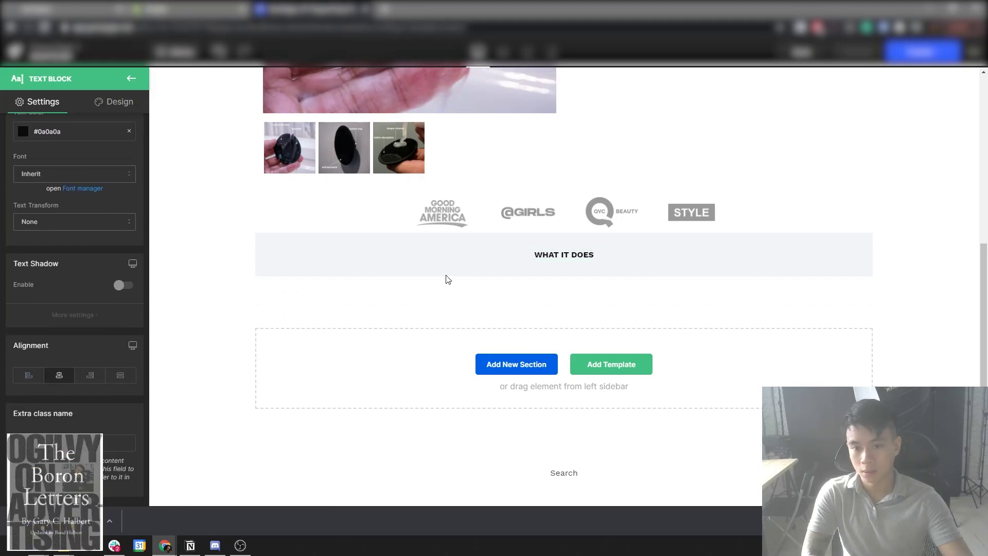
scroll(78, 265, up, 3)
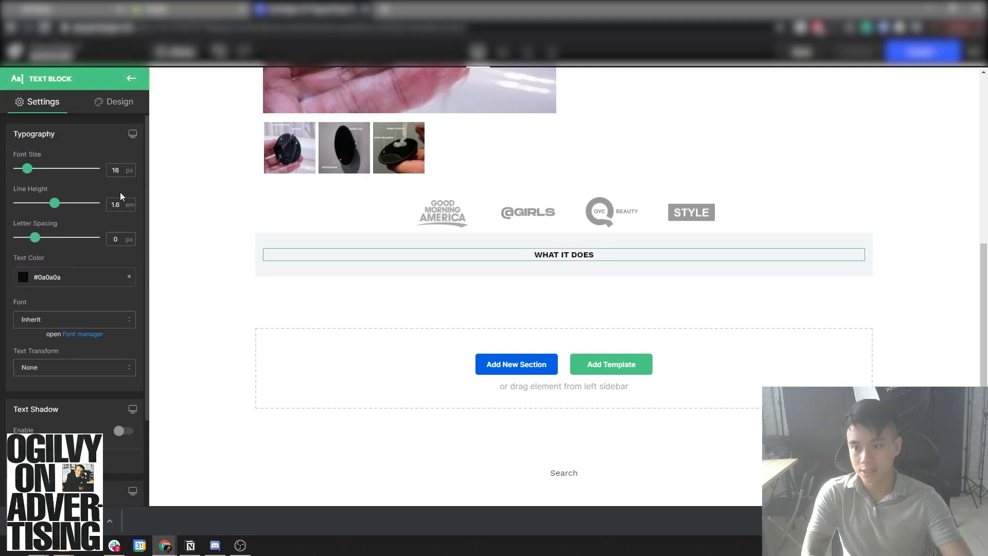
click(338, 293)
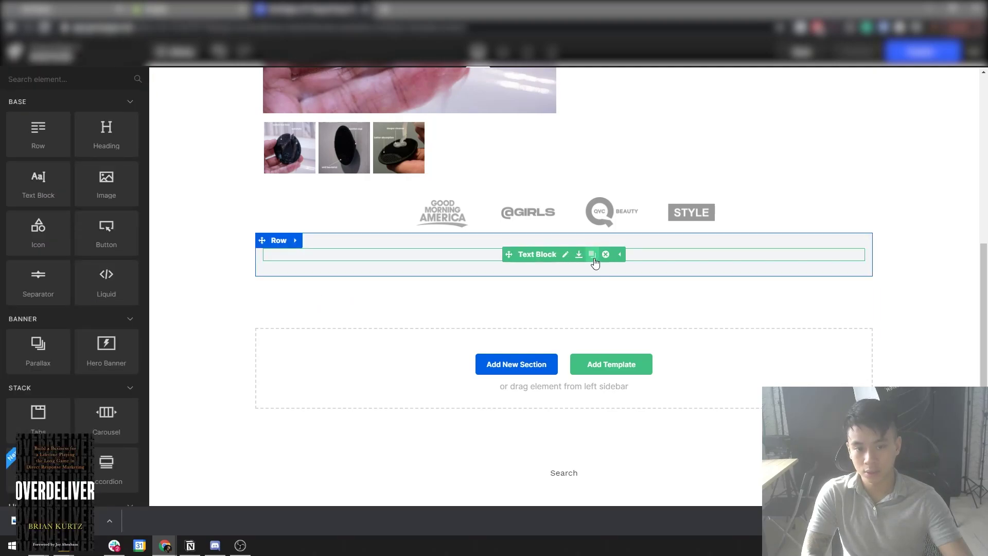
Duplicate the "WHAT IT DOES" text block and remove the bold formatting from the copy.
click(592, 254)
click(521, 265)
click(521, 267)
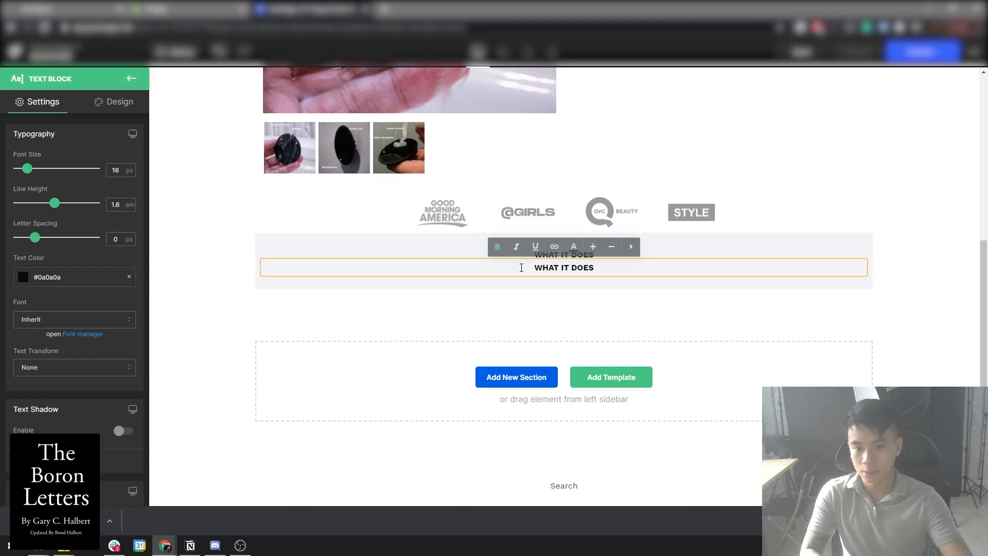
triple_click(521, 268)
key(ctrl+b)
click(522, 268)
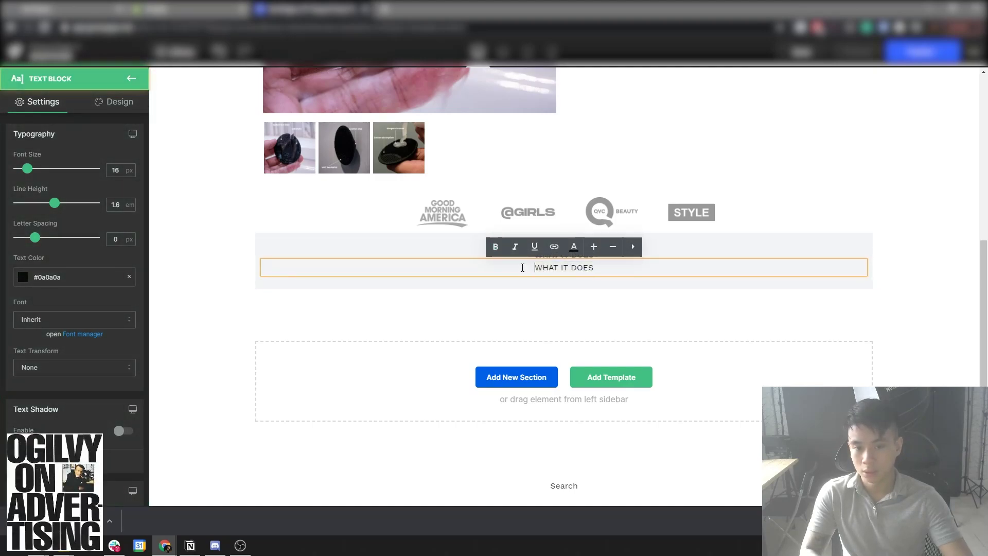
Replace the duplicated text block's text with "Creates natural looking eyebrows from scratch.".
scroll(792, 238, up, 3)
scroll(790, 239, up, 1)
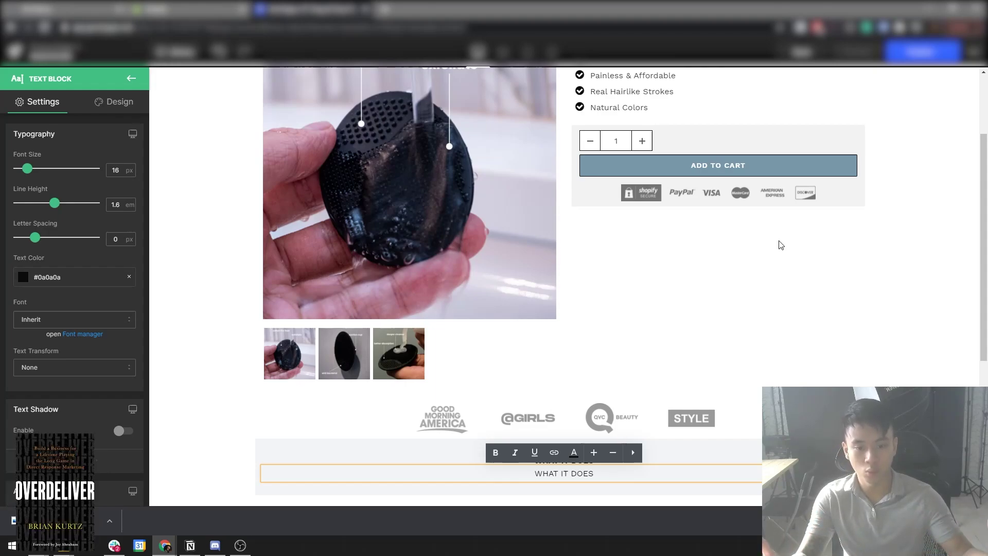
scroll(563, 206, down, 2)
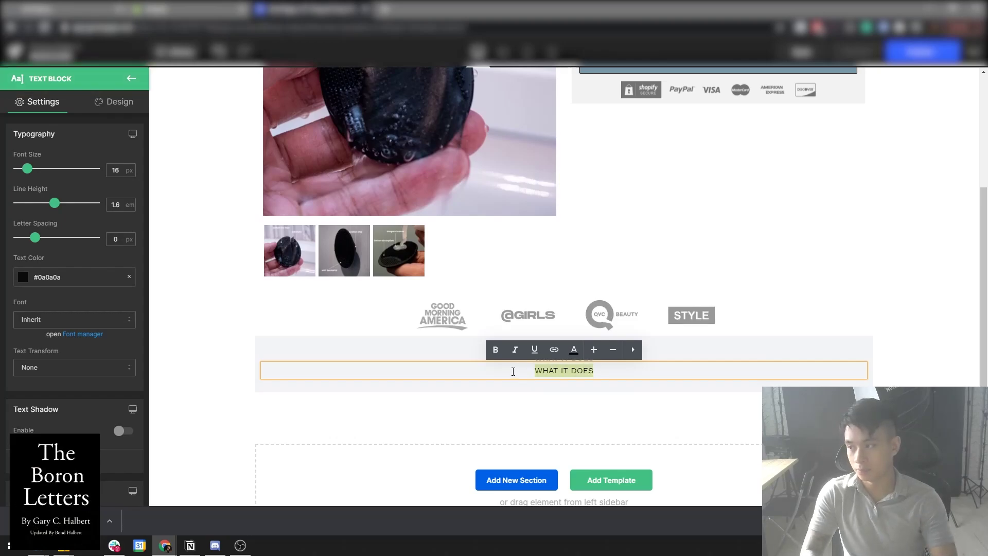
text(EATES NATURAL)
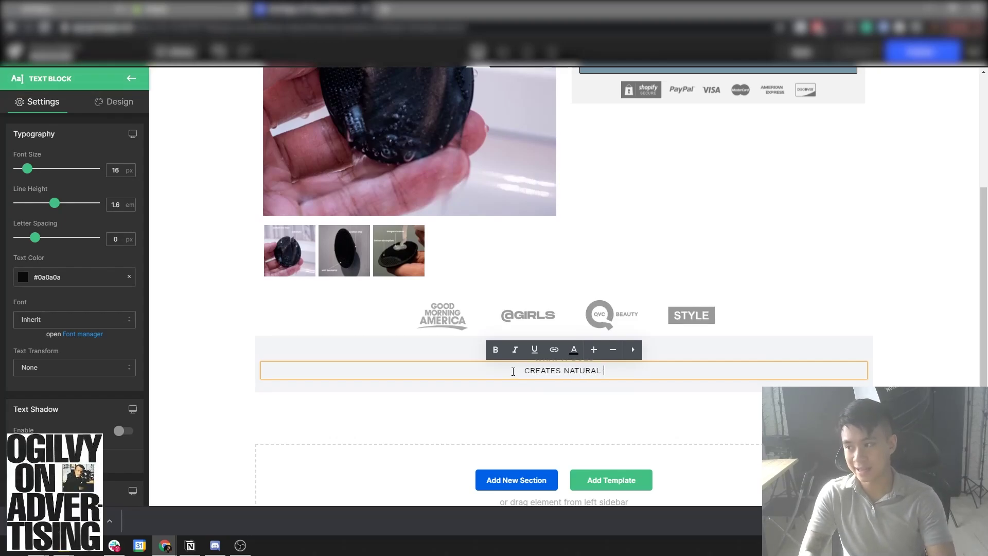
text(Creat)
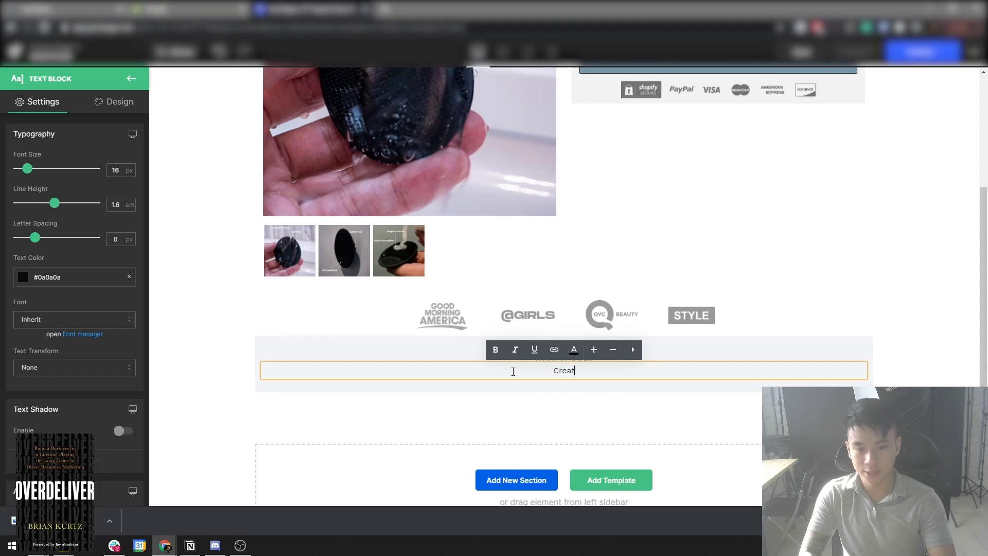
text(es natural looking eyebrows from scratch.)
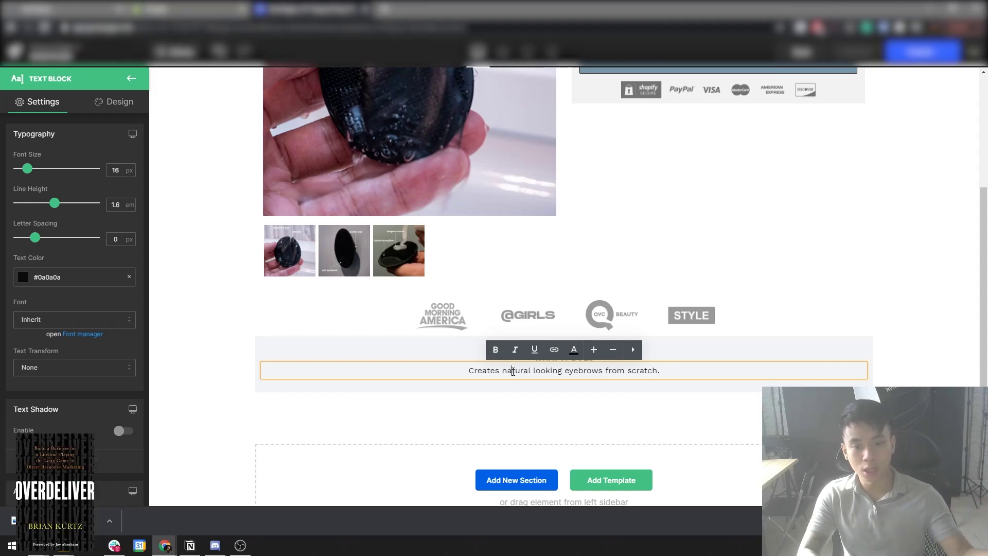
Set the "Creates natural looking eyebrows from scratch." line to a 20 px font size and make it bold.
triple_click(513, 371)
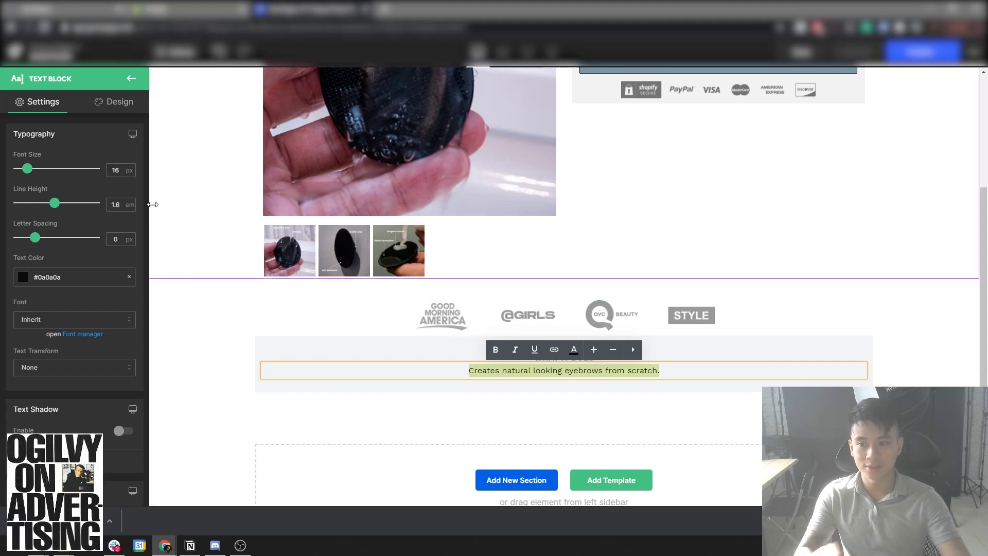
drag(24, 169, 31, 169)
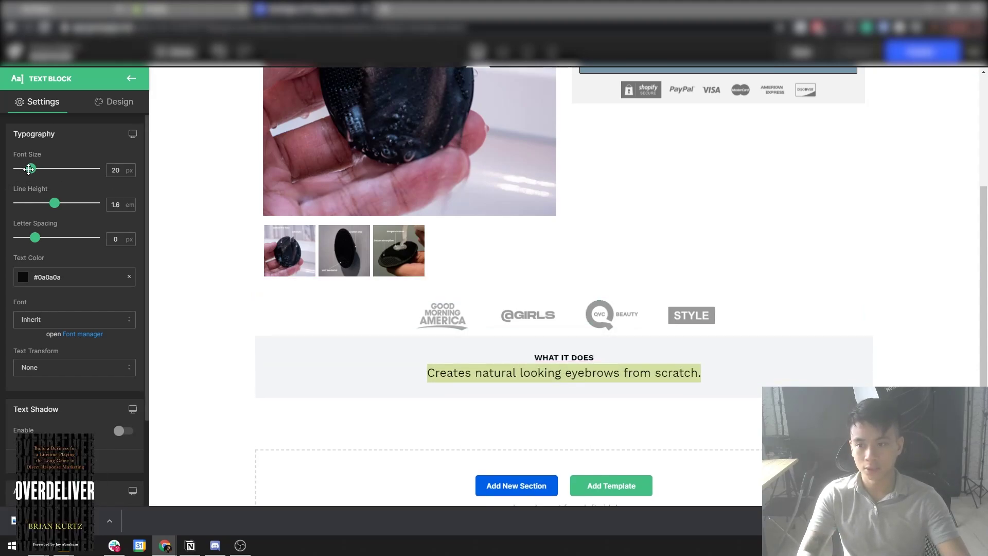
click(489, 377)
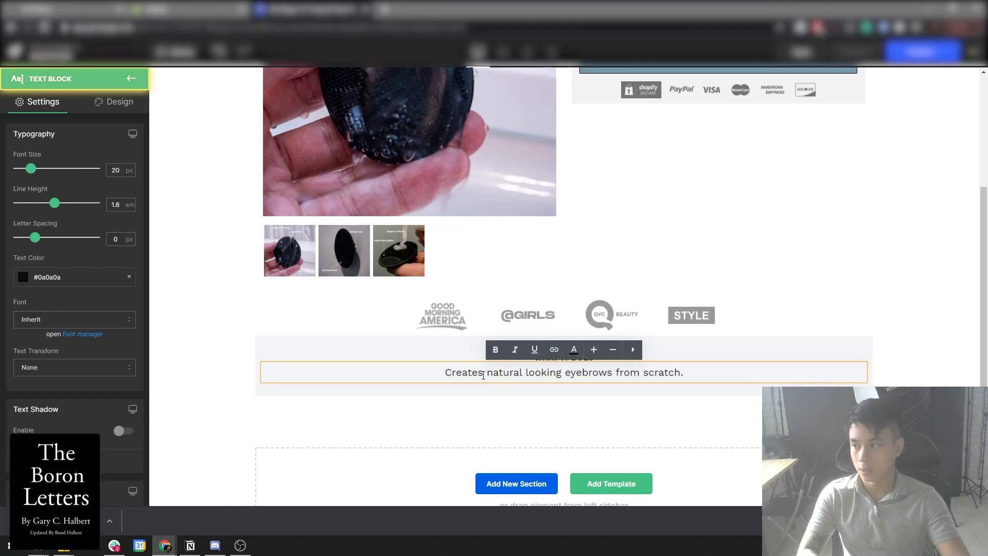
key(ctrl+a)
key(ctrl+b)
click(661, 417)
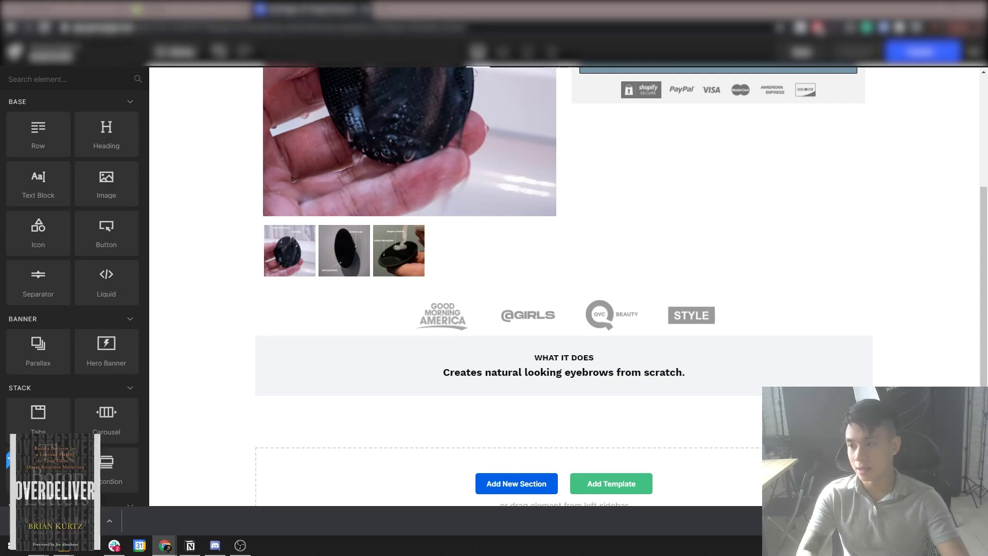
Increase the font size of the bold eyebrows line to 28 px.
click(566, 374)
drag(34, 164, 39, 168)
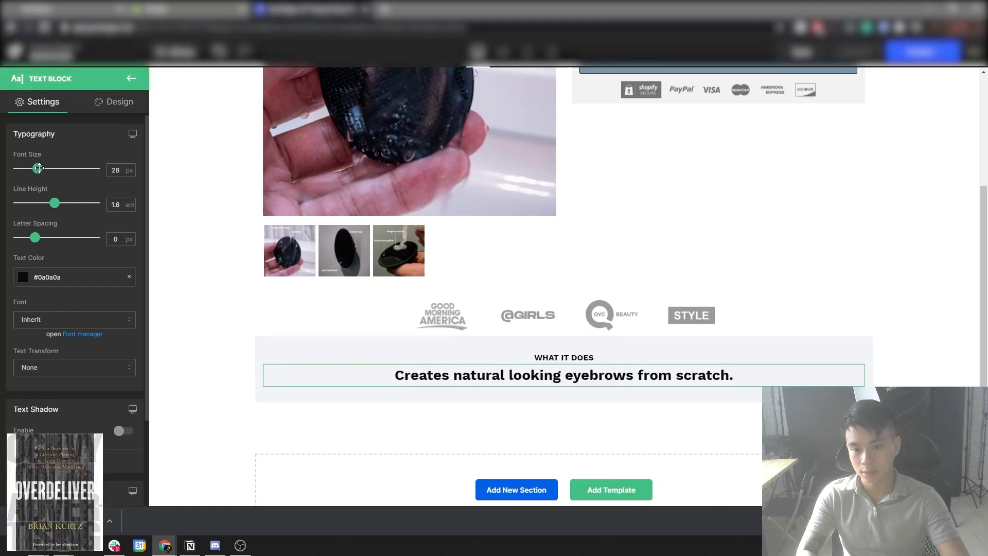
click(913, 261)
Set the top margin of the grey "WHAT IT DOES" row to 30 px.
scroll(249, 365, down, 1)
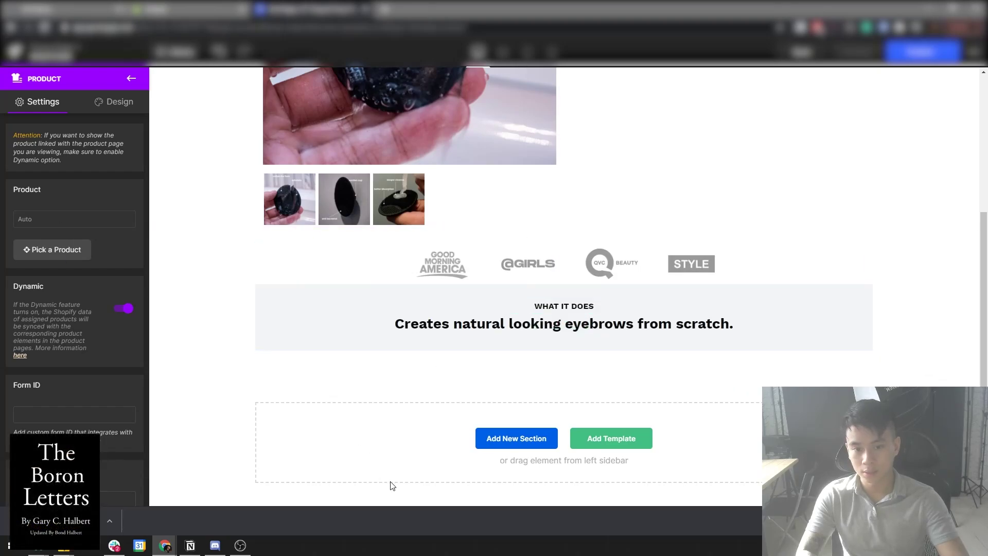
click(283, 293)
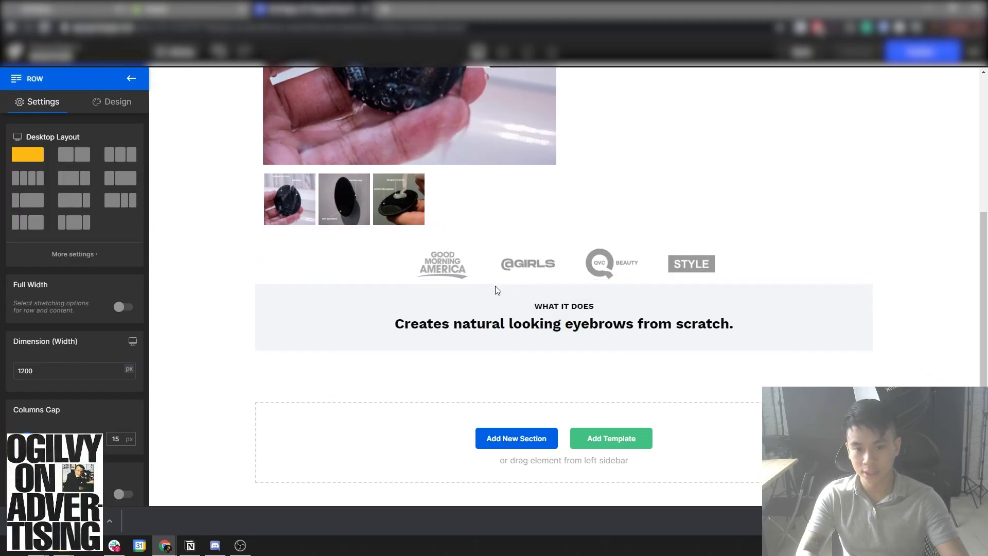
click(111, 101)
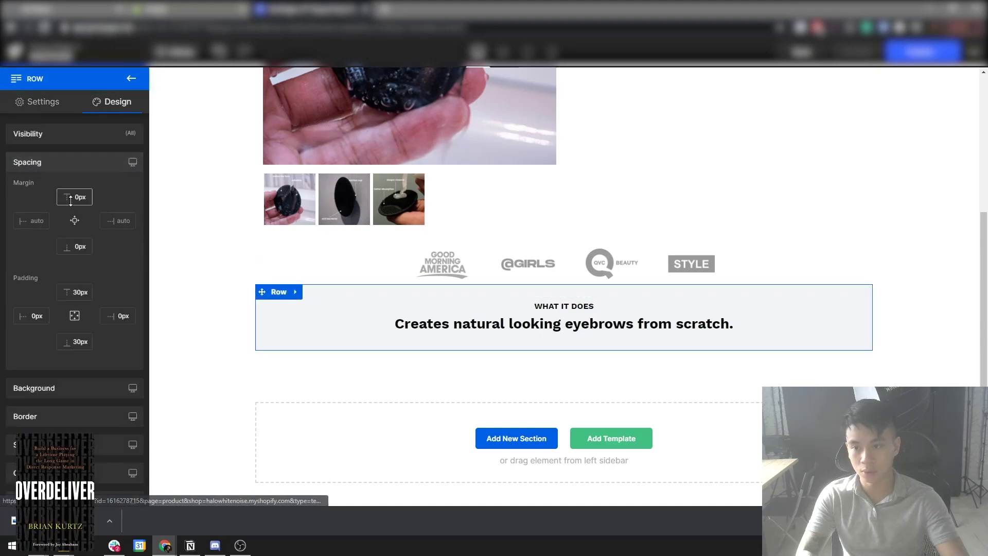
text(3)
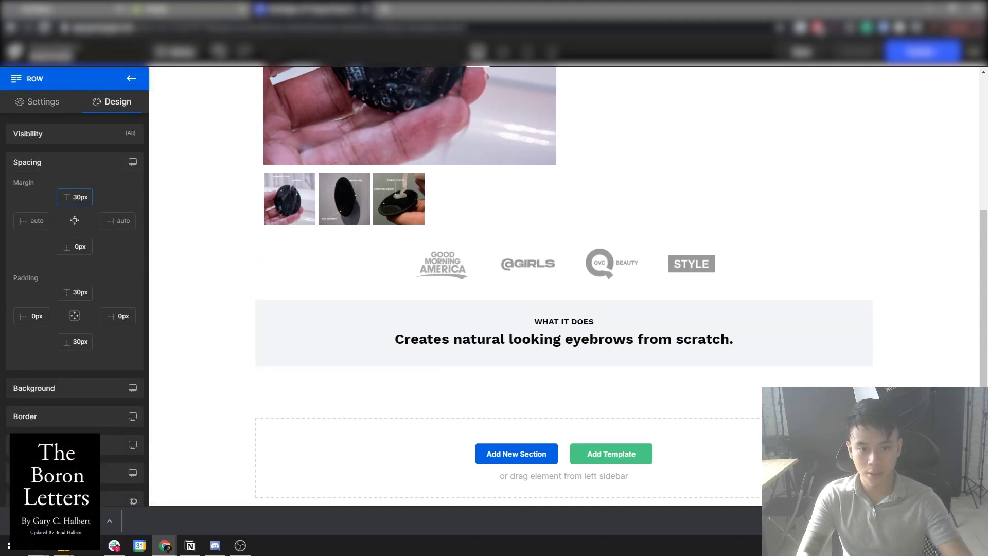
click(915, 297)
Duplicate the grey "WHAT IT DOES" row below itself and look over the page.
click(309, 307)
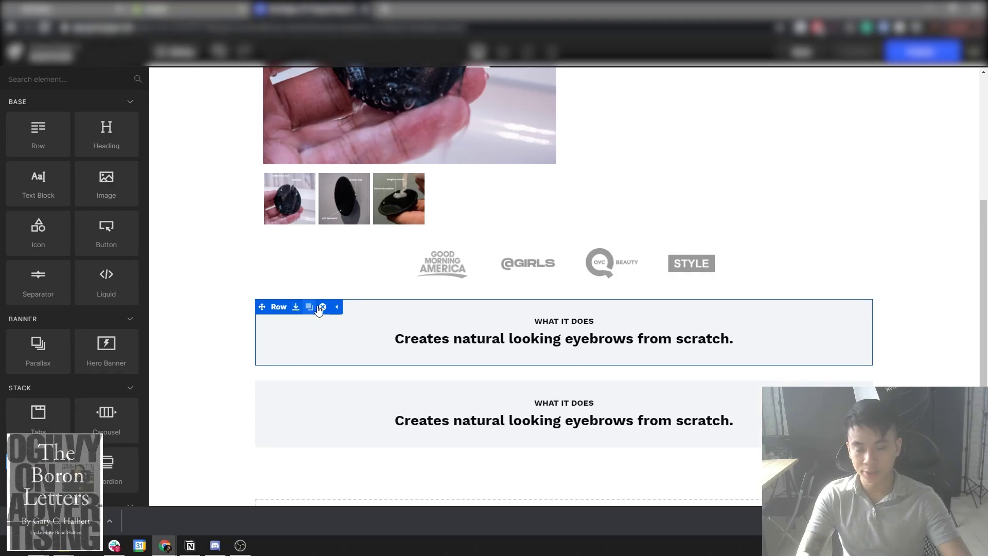
scroll(370, 243, down, 4)
scroll(606, 292, up, 9)
scroll(597, 240, down, 1)
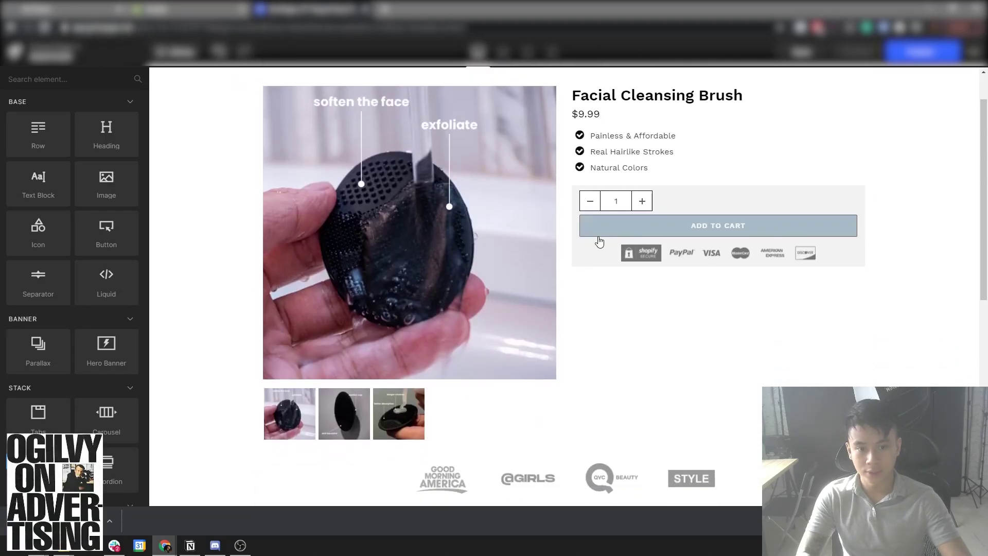
Set the background color of the lower "WHAT IT DOES" row to #f2f2f2.
click(616, 201)
scroll(297, 342, down, 5)
scroll(297, 342, up, 1)
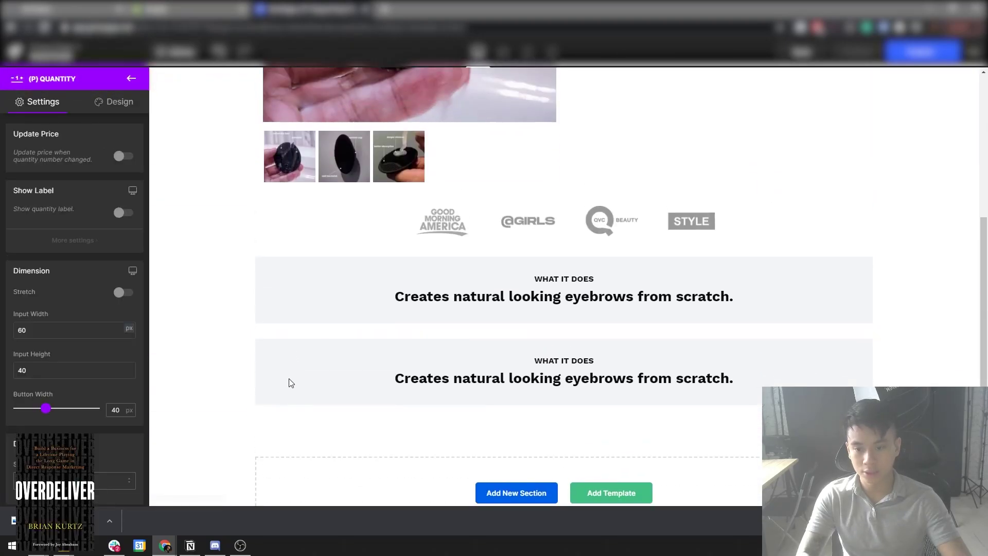
click(286, 380)
click(279, 349)
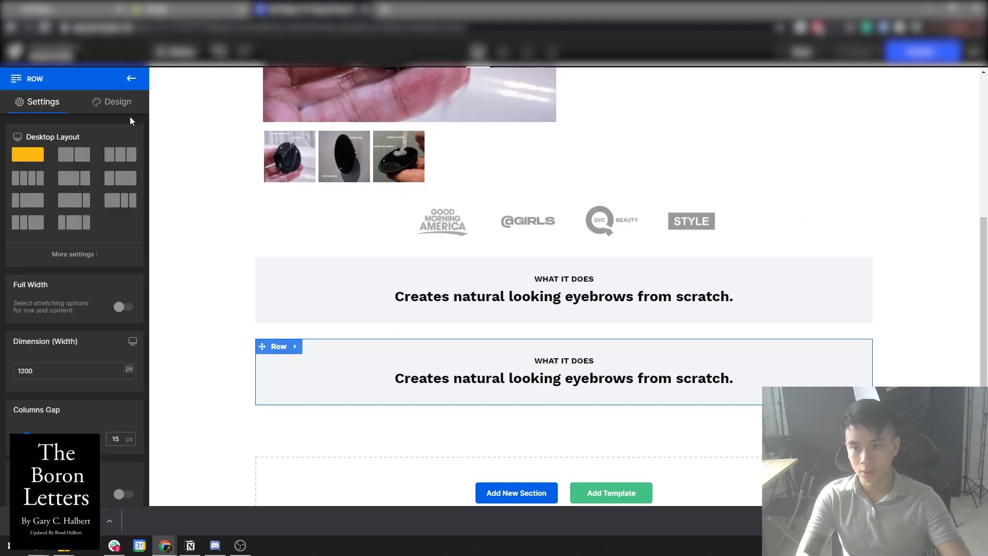
click(112, 101)
click(34, 190)
click(31, 256)
drag(56, 242, 46, 244)
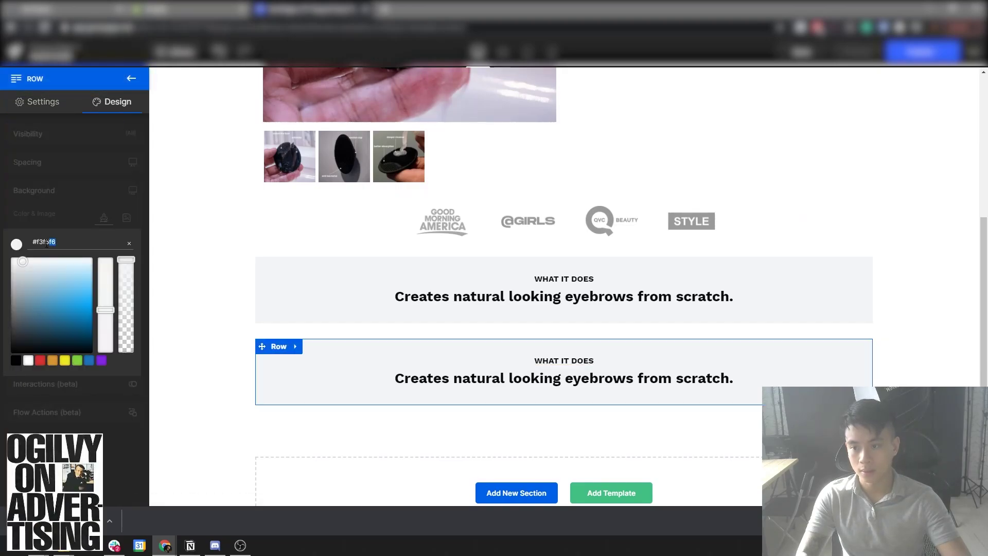
text(f2f2)
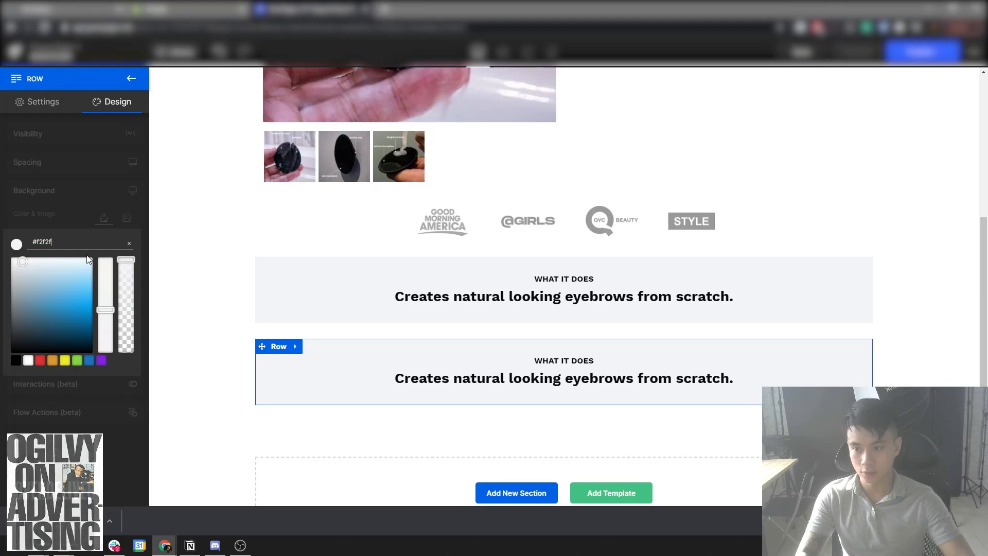
click(162, 362)
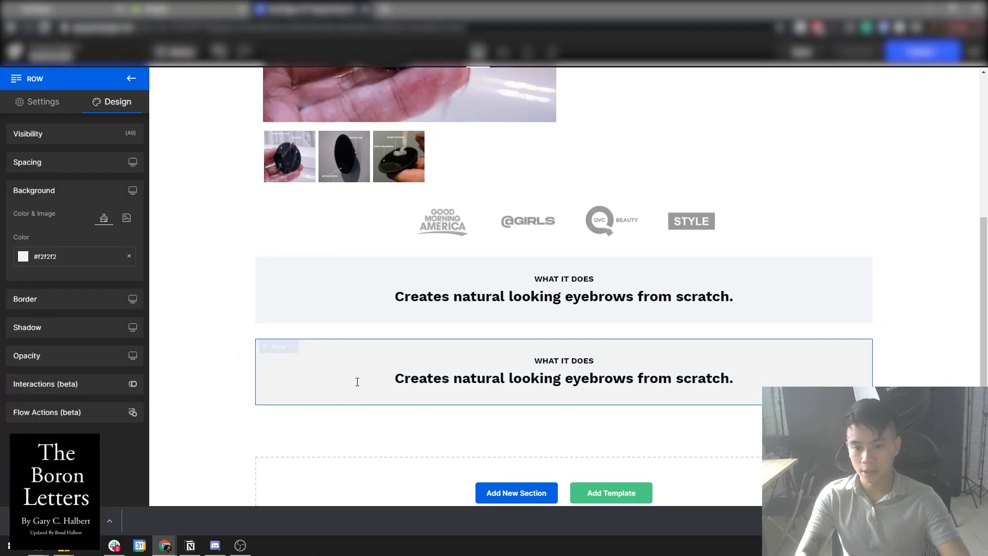
click(131, 78)
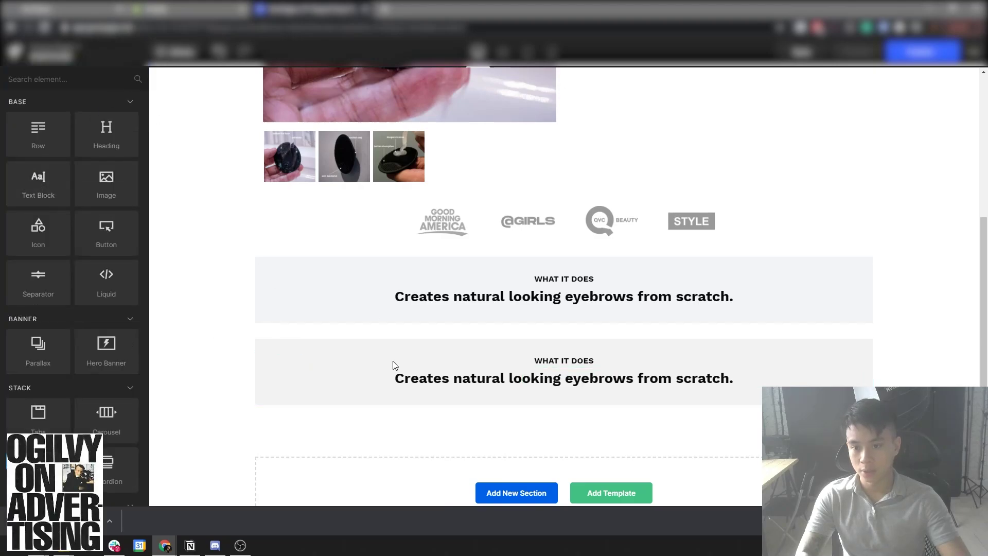
Change the desktop layout of the lower "WHAT IT DOES" row to three equal columns.
click(277, 351)
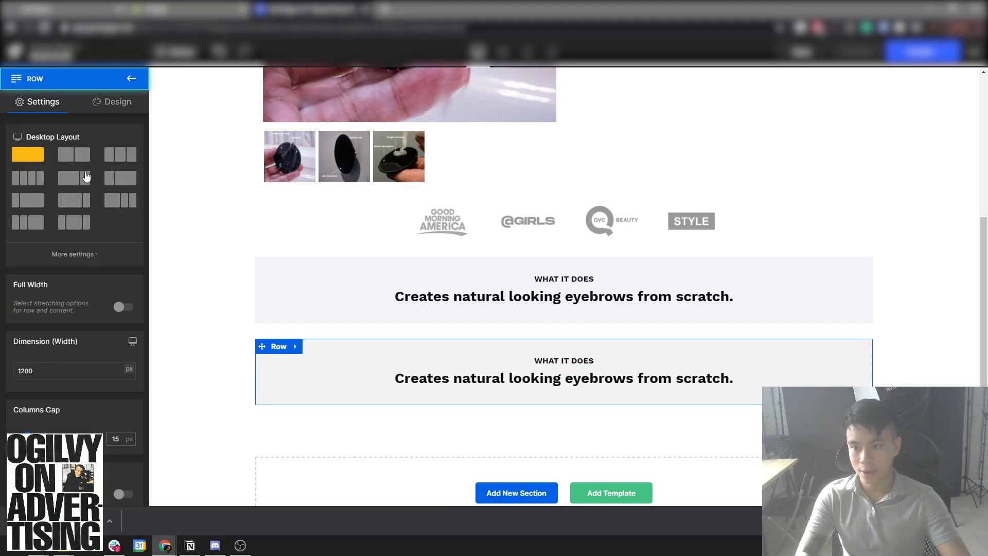
click(123, 160)
click(210, 294)
mouse_move(366, 360)
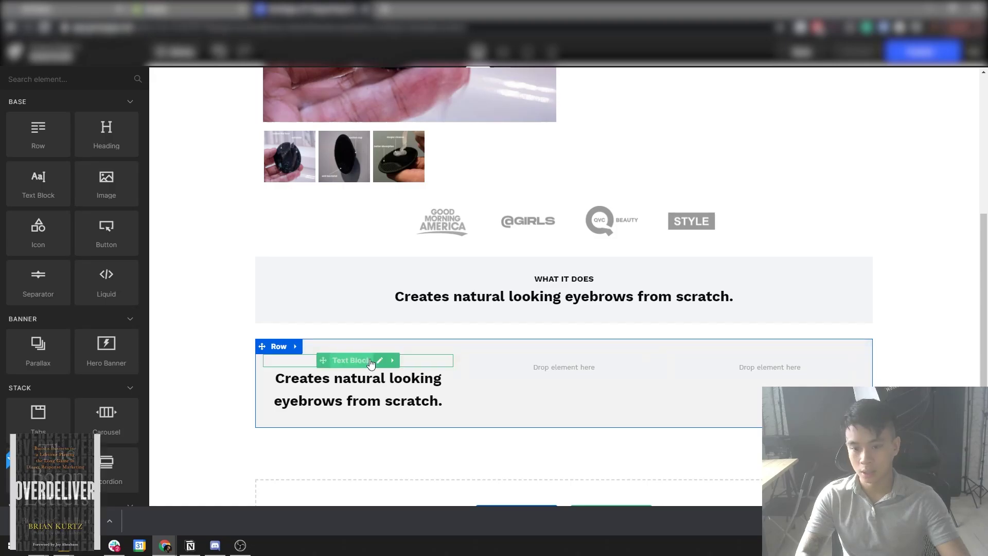
click(400, 387)
click(807, 236)
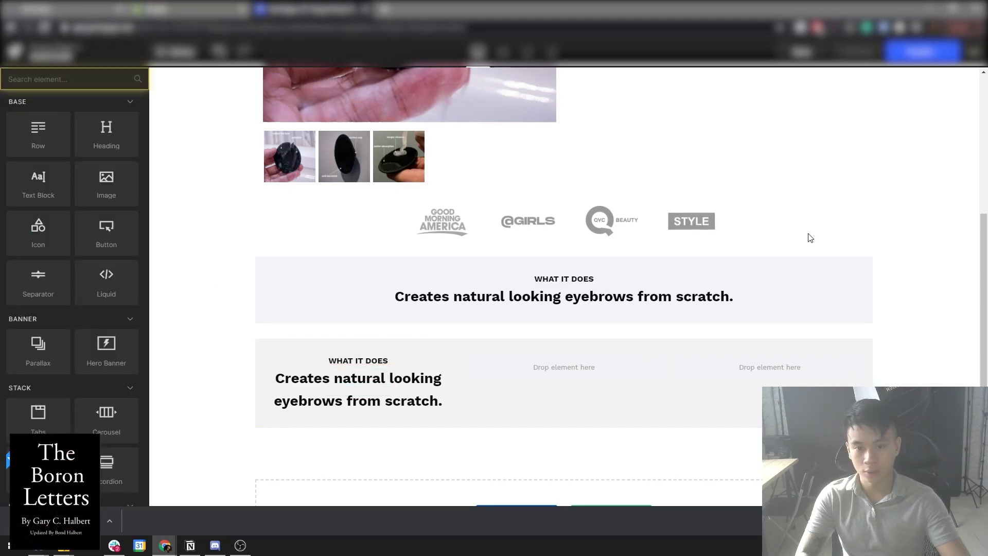
Duplicate the benefit icon list into the first column of the three-column row and delete the two text blocks beneath it.
scroll(771, 198, up, 5)
scroll(712, 164, down, 1)
click(712, 163)
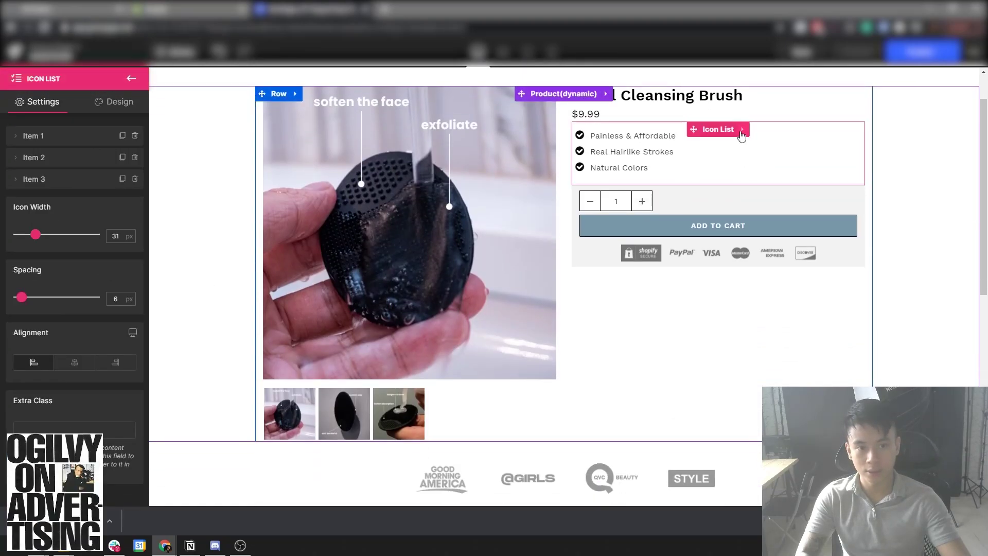
click(736, 129)
drag(691, 192, 418, 405)
scroll(417, 405, down, 3)
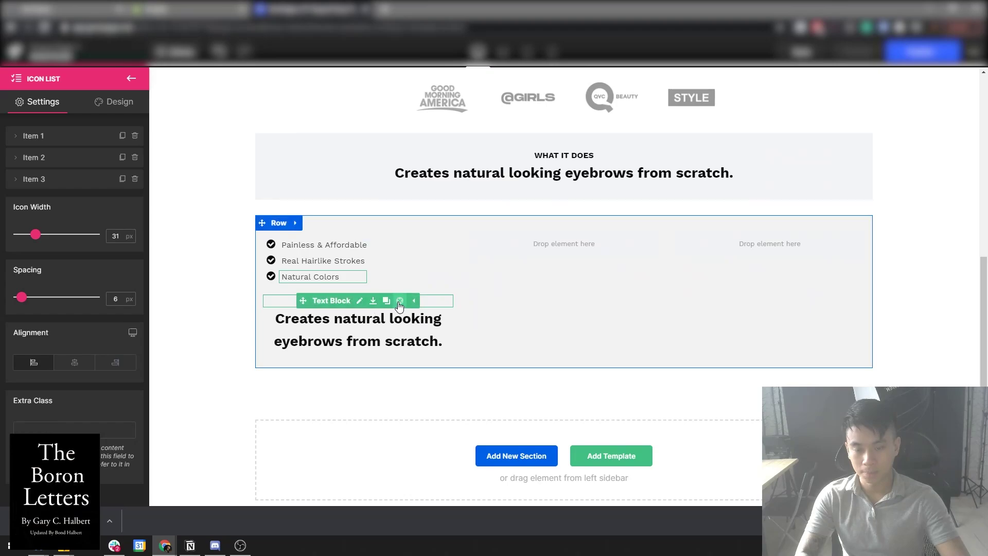
click(400, 306)
click(400, 316)
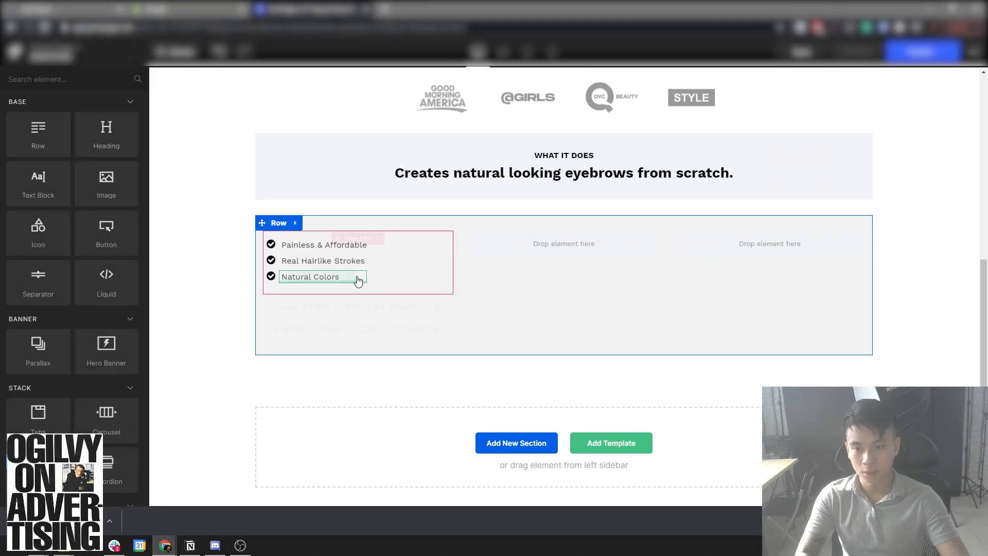
Remove the second and third items from the copied icon list and center its alignment.
click(353, 238)
click(135, 158)
click(137, 160)
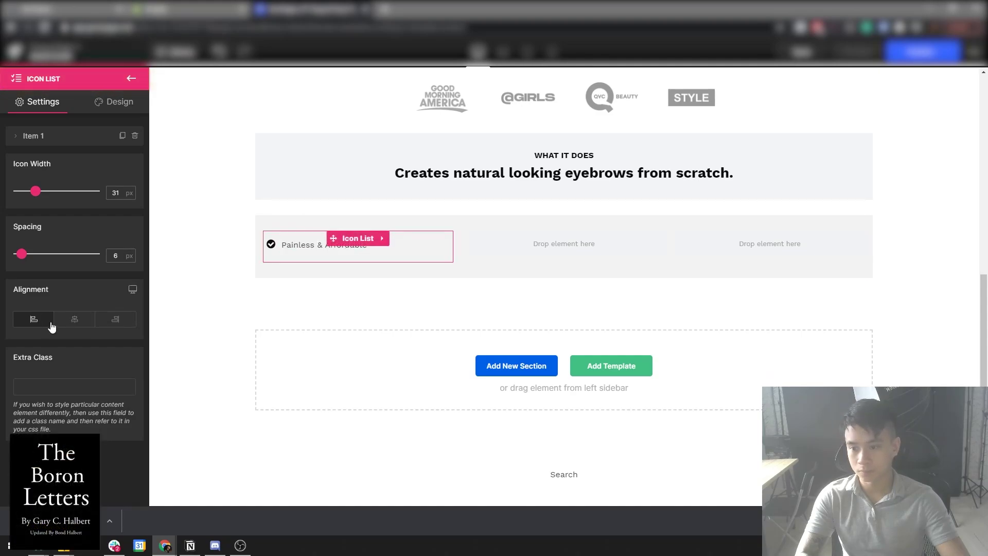
Replace the "Painless & Affordable" text in the first column with "FDA APPROVED FACTORY".
click(340, 246)
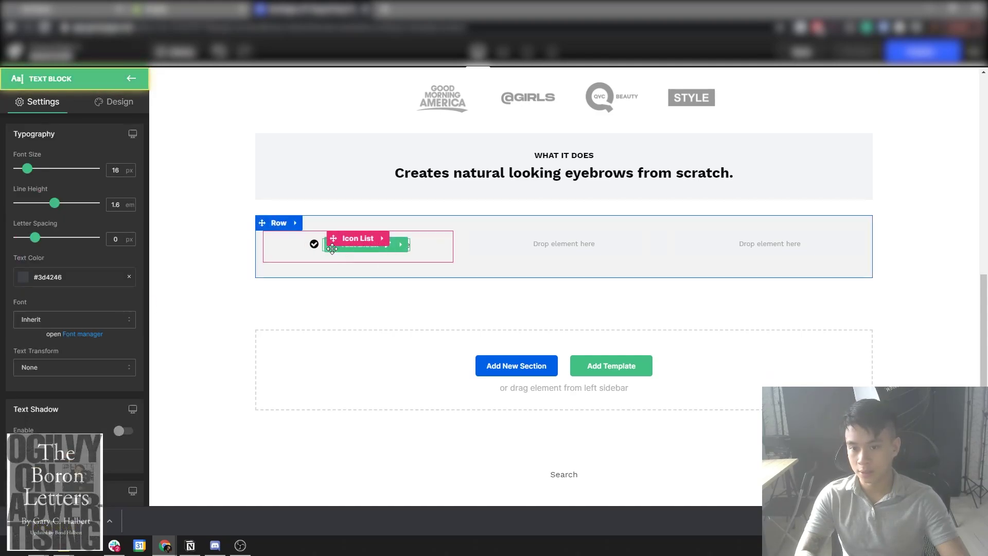
click(392, 250)
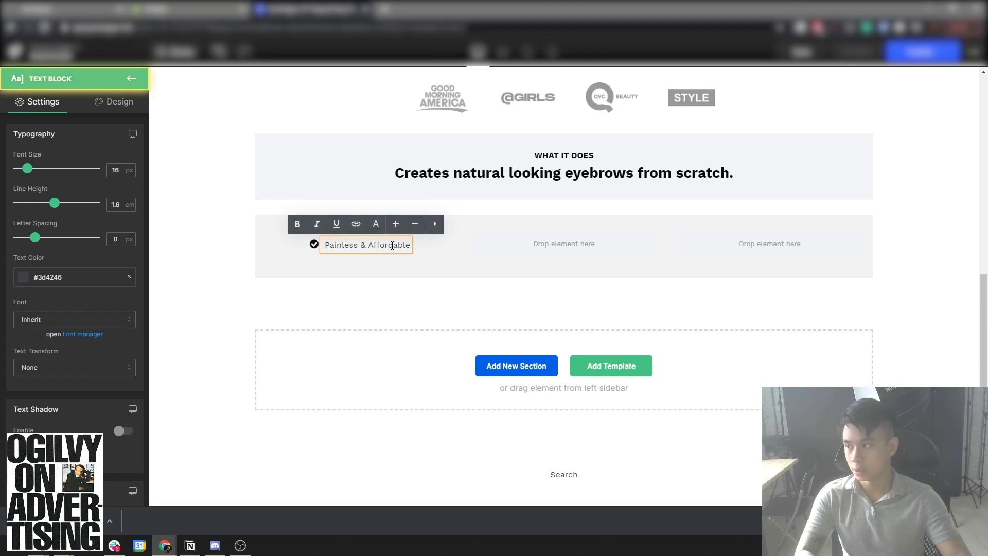
key(ctrl+a)
text(FDA A)
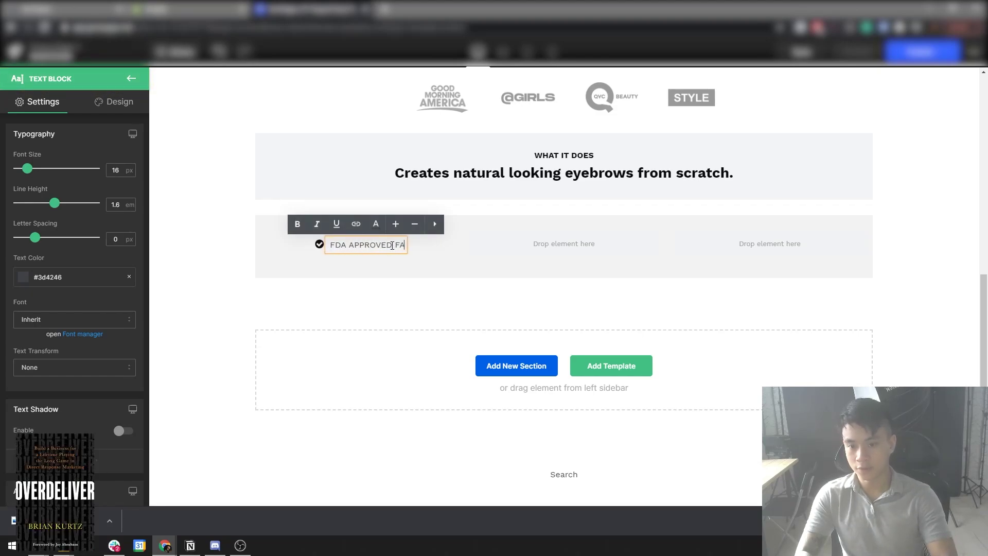
click(428, 249)
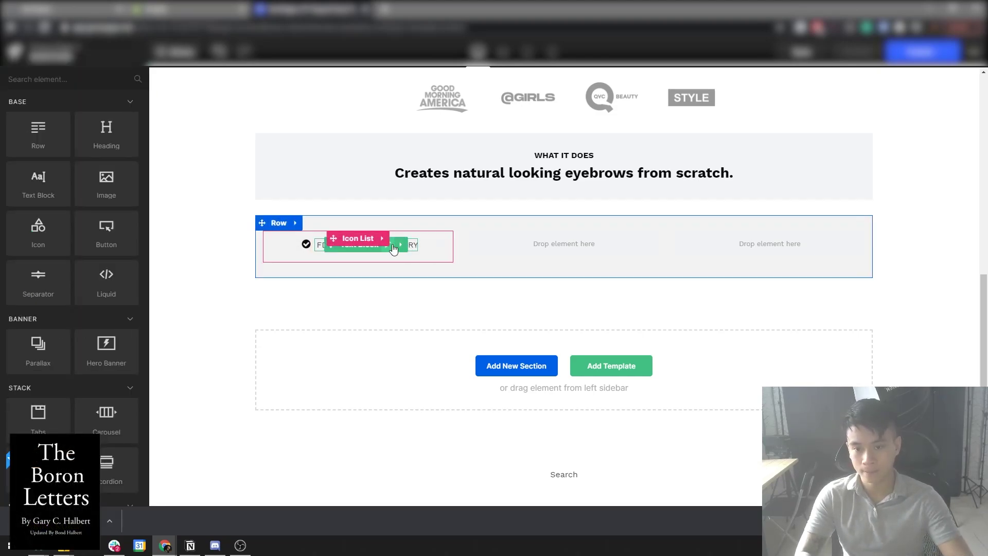
Duplicate the "FDA APPROVED FACTORY" icon list into the middle column and change the copy's text to "CRUELTY FREE".
click(376, 237)
drag(360, 276, 534, 248)
click(525, 249)
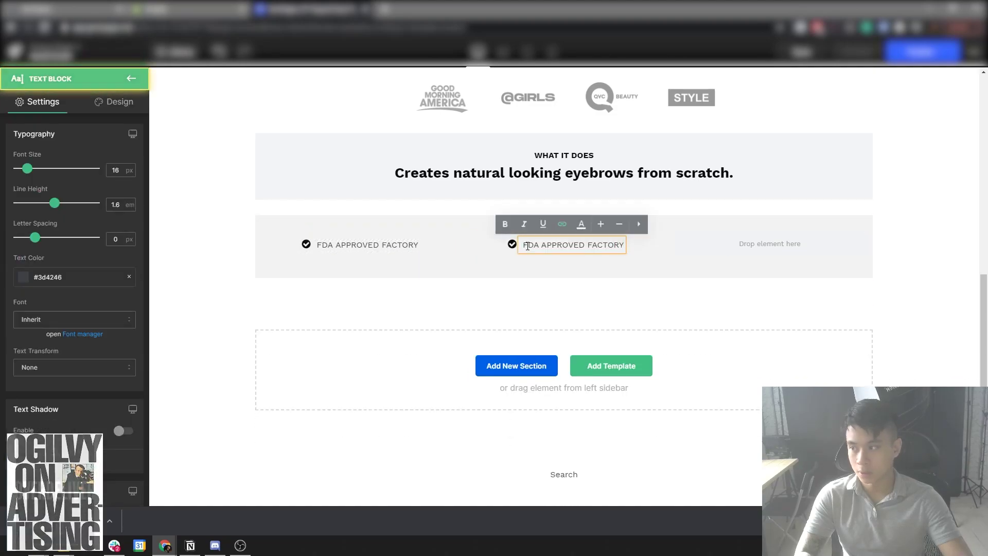
key(ctrl+a)
text(CRUEL)
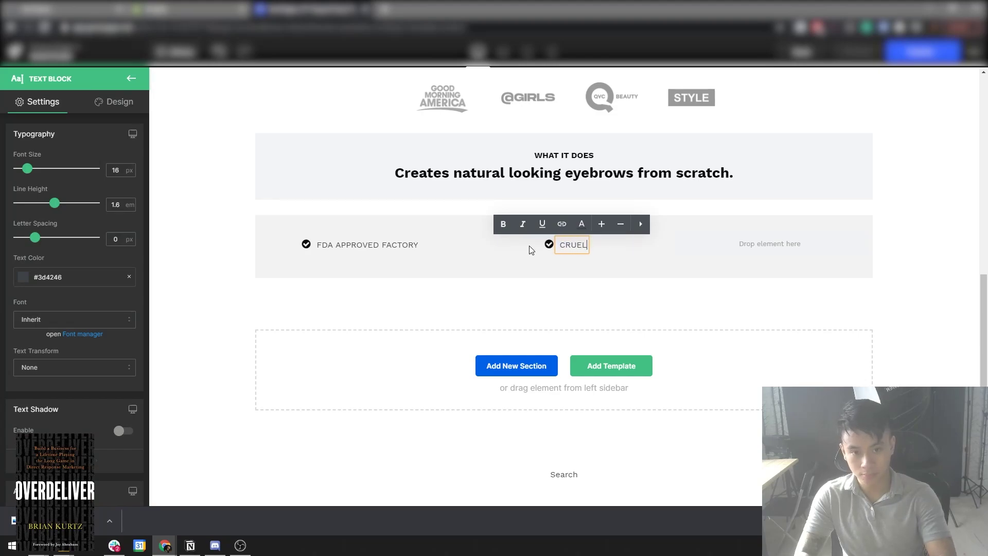
text(TY FREE)
click(542, 298)
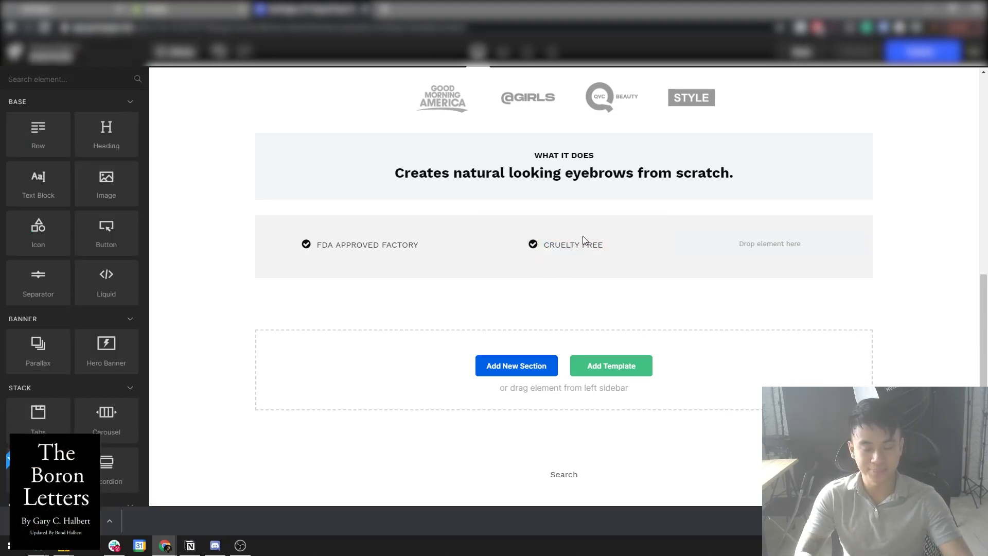
Duplicate the "CRUELTY FREE" icon list into the third column and change the copy's text to "SHIPS FROM U.S. QUICKLY".
click(581, 239)
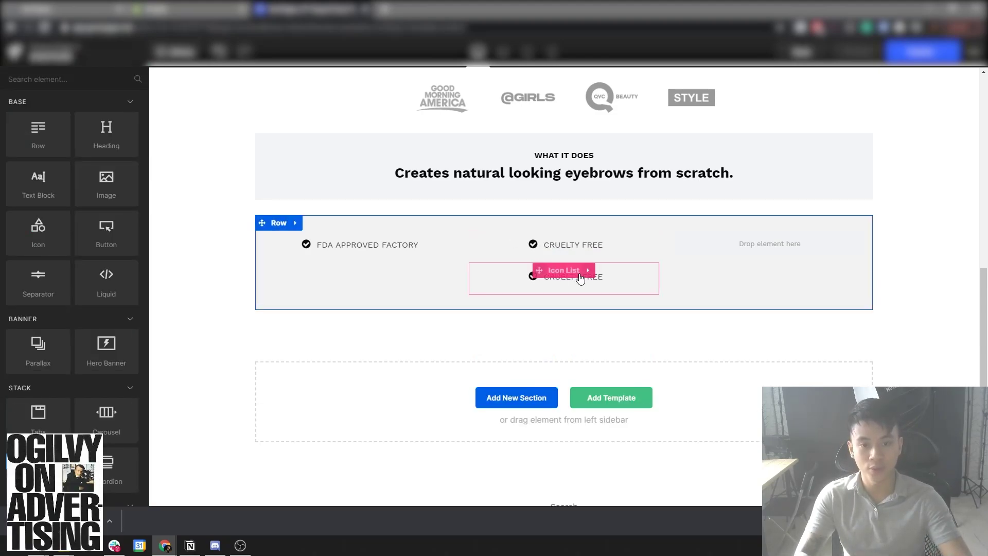
drag(541, 274, 779, 251)
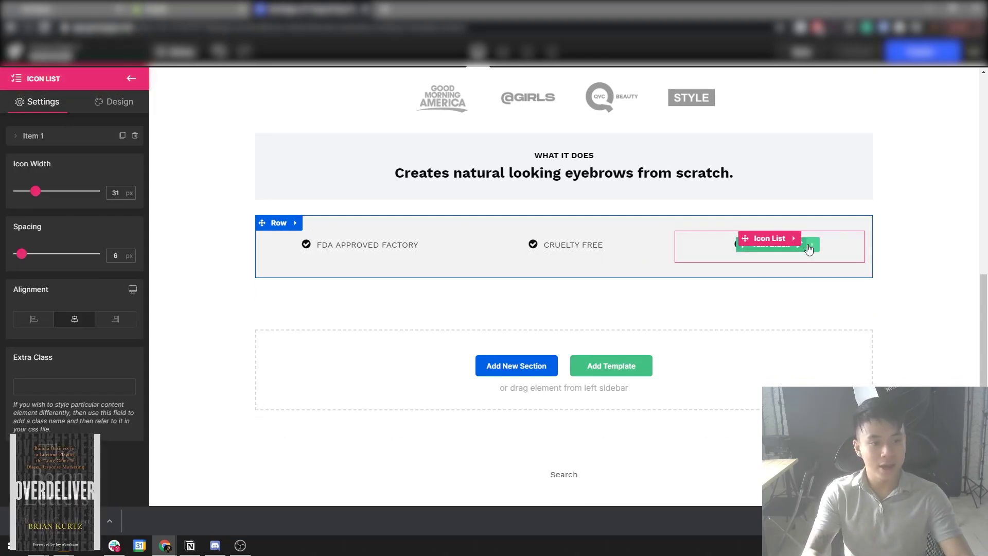
click(804, 246)
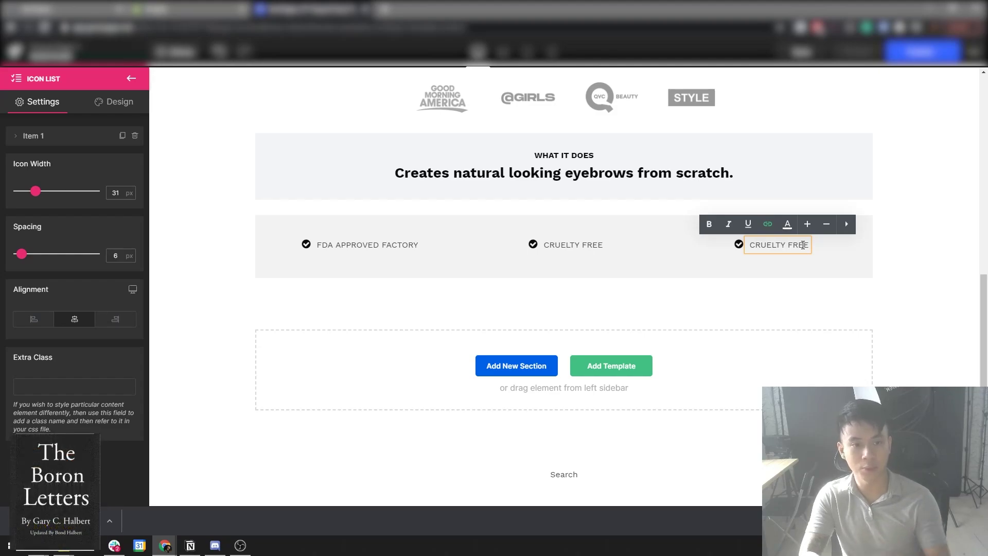
click(803, 245)
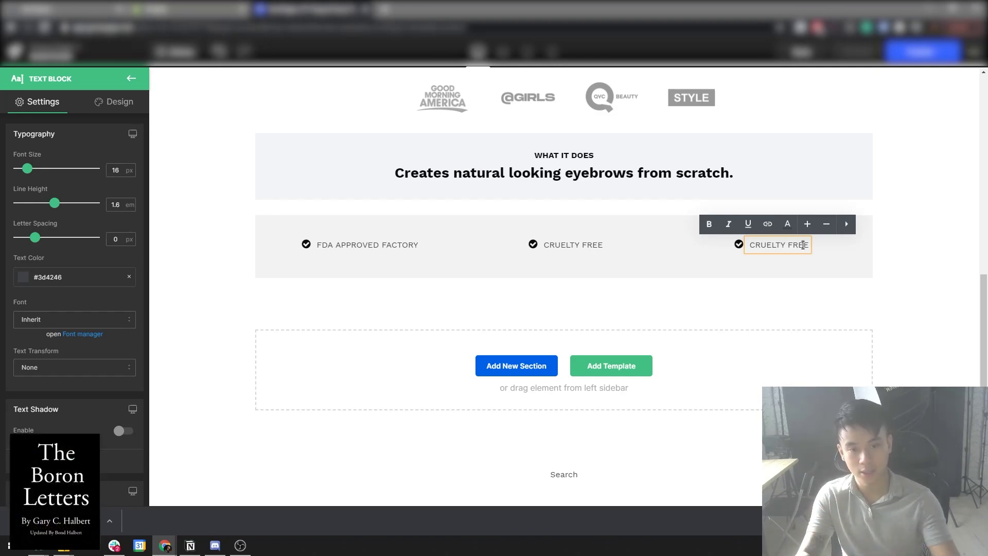
key(ctrl+a)
text(SHIPS )
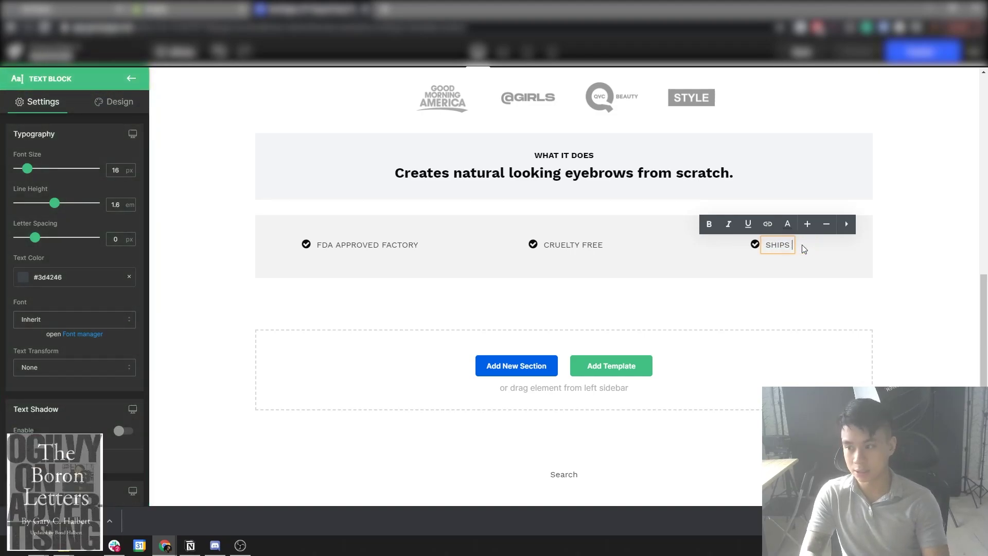
text(FROM U.S)
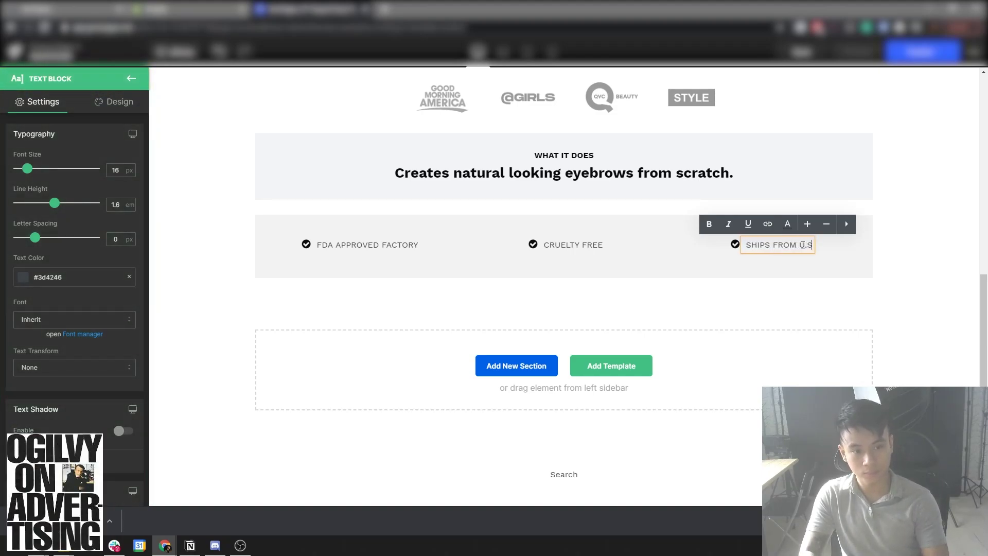
text(. QUICKLY)
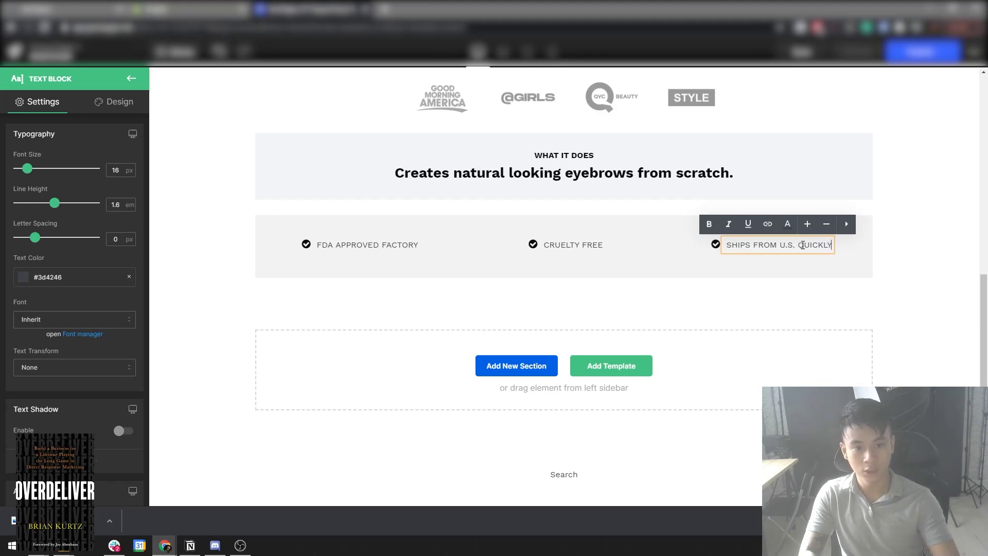
click(344, 279)
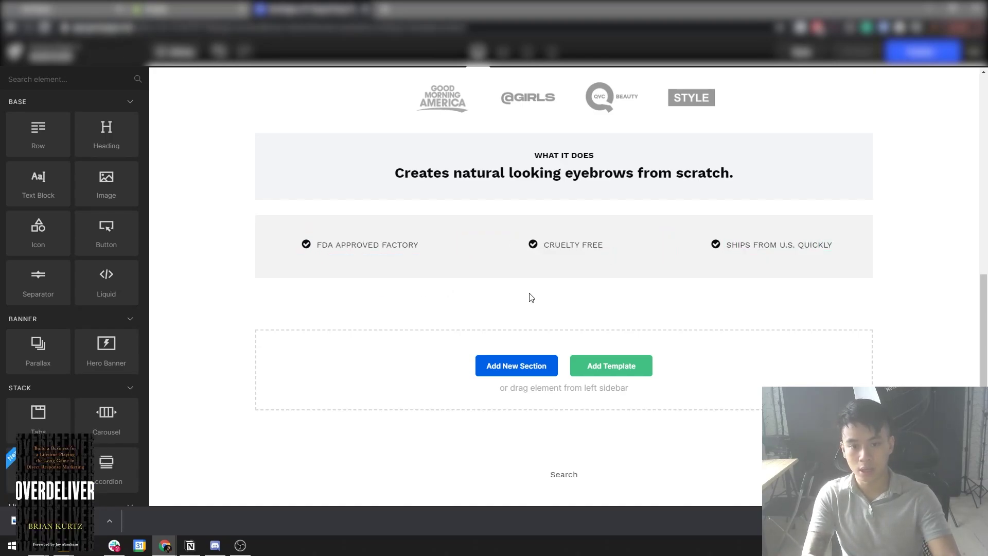
Make the "FDA APPROVED FACTORY", "CRUELTY FREE" and "SHIPS FROM U.S. QUICKLY" texts bold.
scroll(531, 297, up, 1)
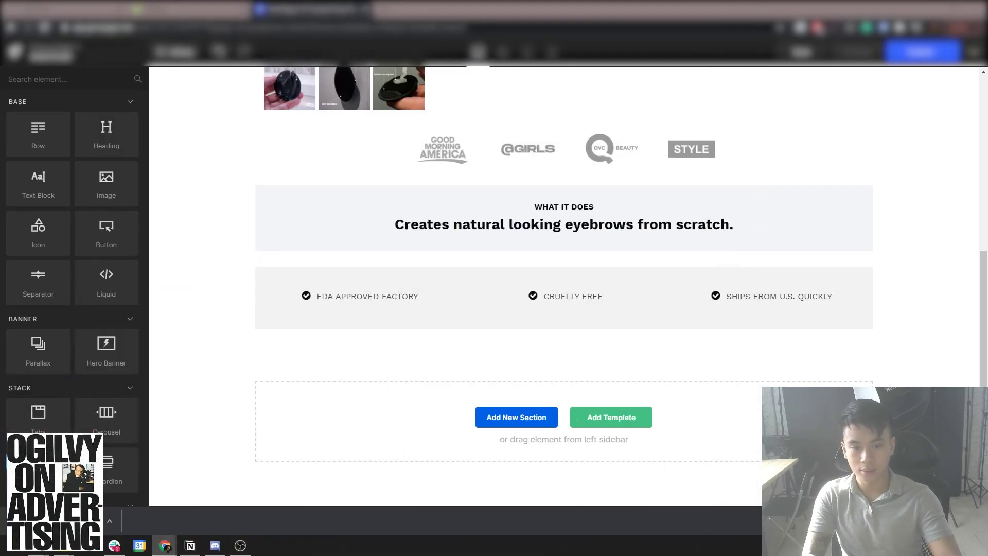
click(383, 297)
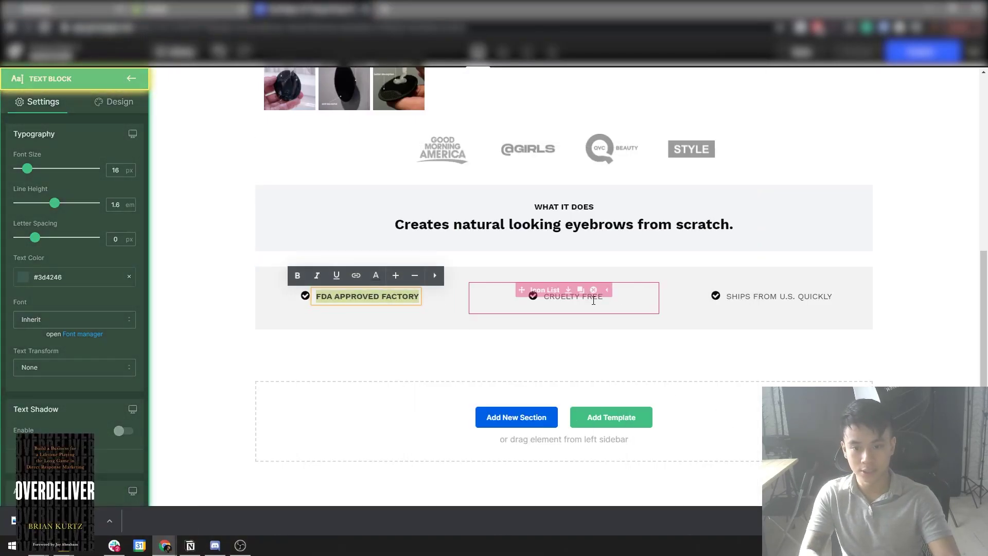
click(589, 304)
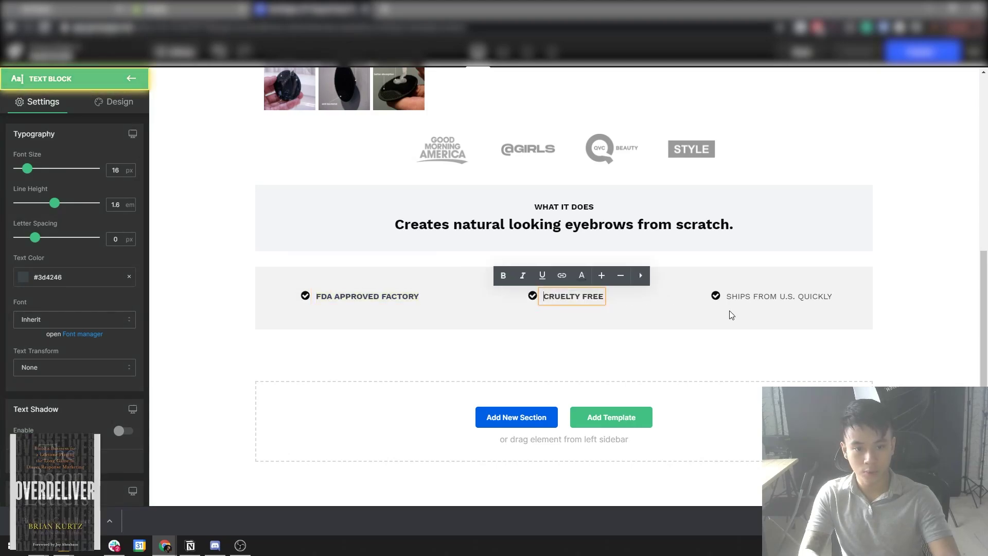
key(Escape)
click(804, 303)
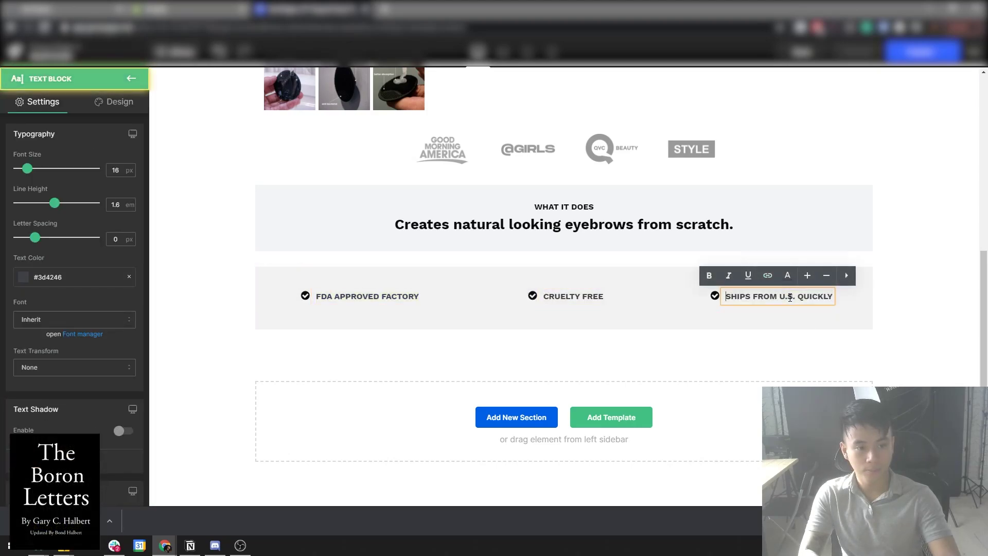
key(Escape)
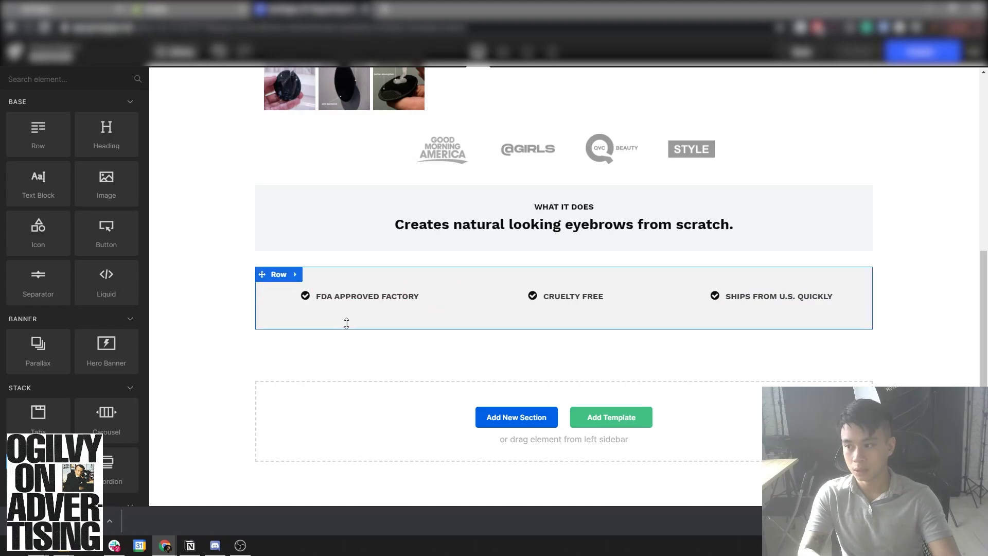
Set the columns gap of the three-column claims row to 0 px.
click(278, 274)
scroll(72, 309, down, 4)
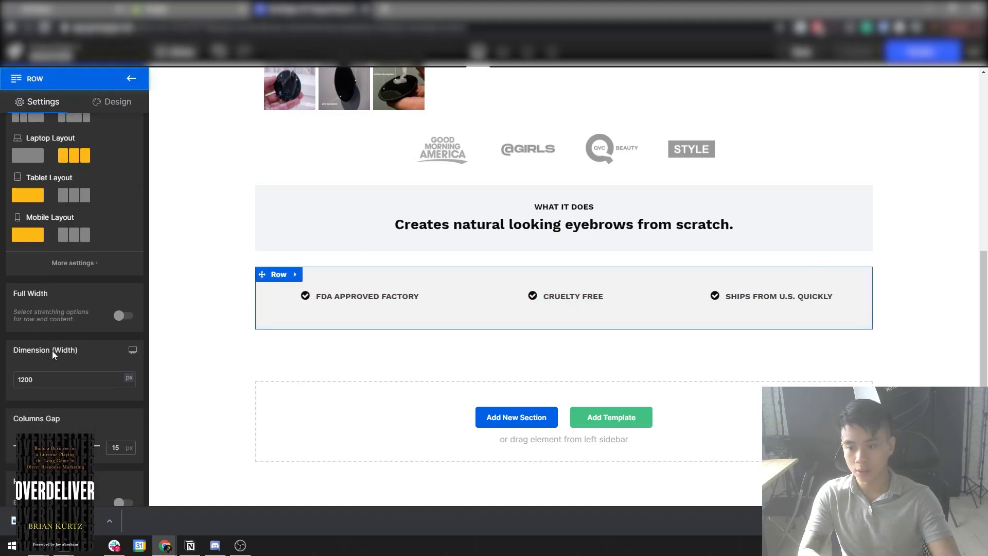
mouse_move(21, 348)
mouse_down()
mouse_move(60, 348)
mouse_move(17, 348)
mouse_up()
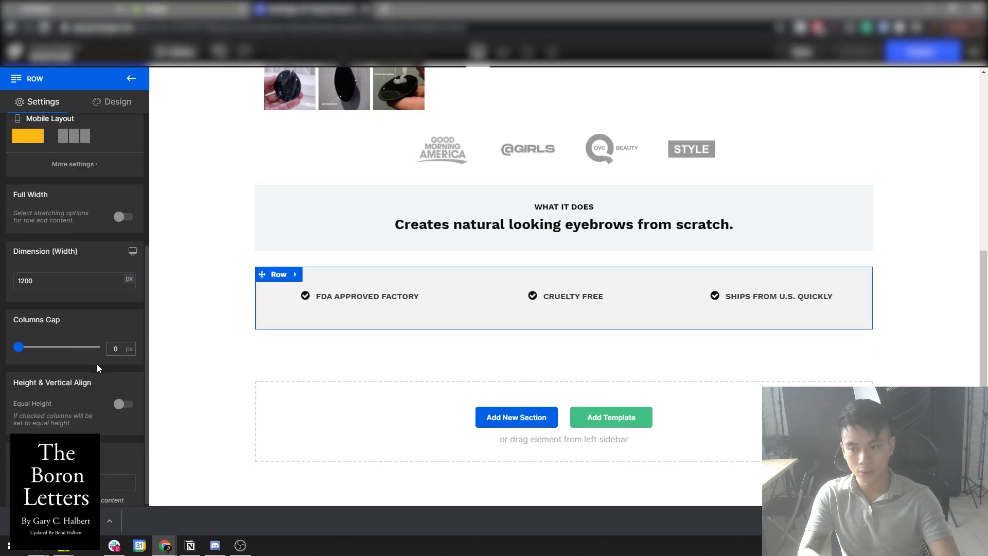
Deselect the claims row and switch the page editor to the mobile view.
scroll(97, 363, down, 1)
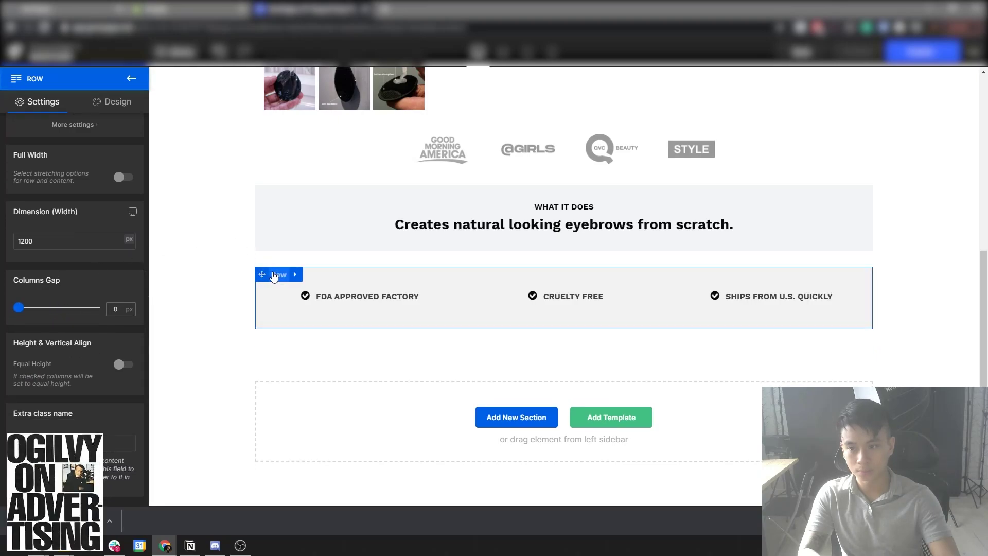
click(192, 357)
scroll(897, 186, up, 3)
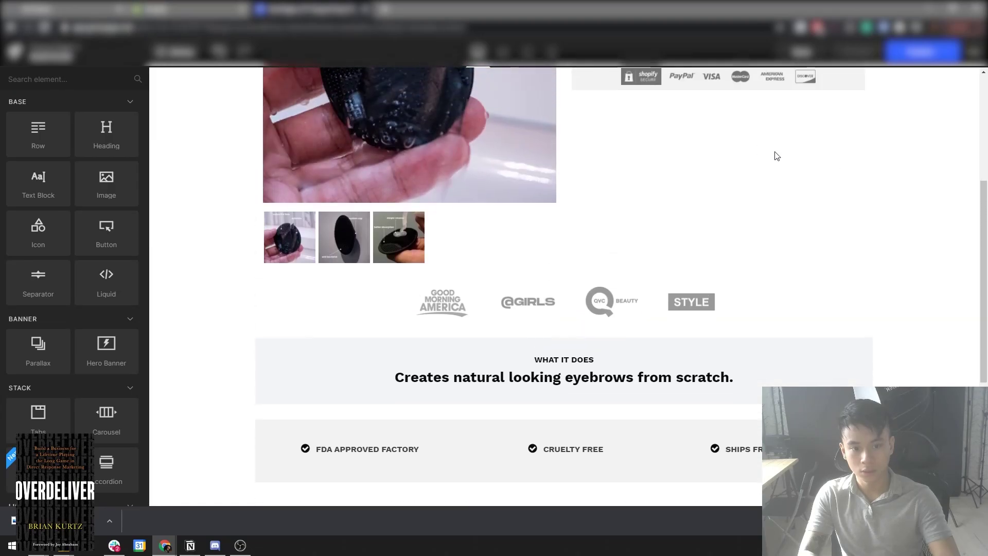
scroll(777, 156, down, 2)
click(551, 51)
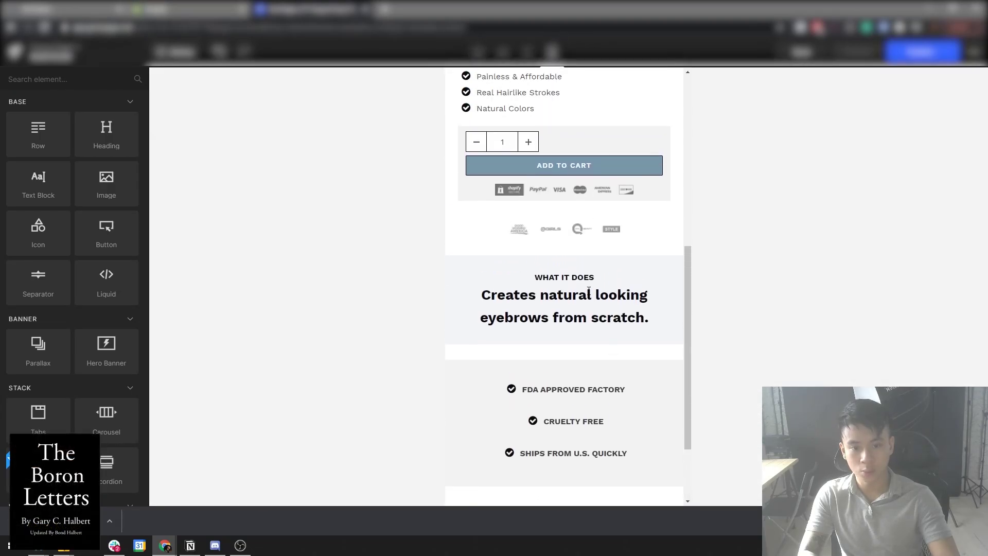
Examine the mobile layout of TatBrow's "WHAT IT DOES" and trust-claims sections and compare their spacing with the page being built.
key(alt+Tab)
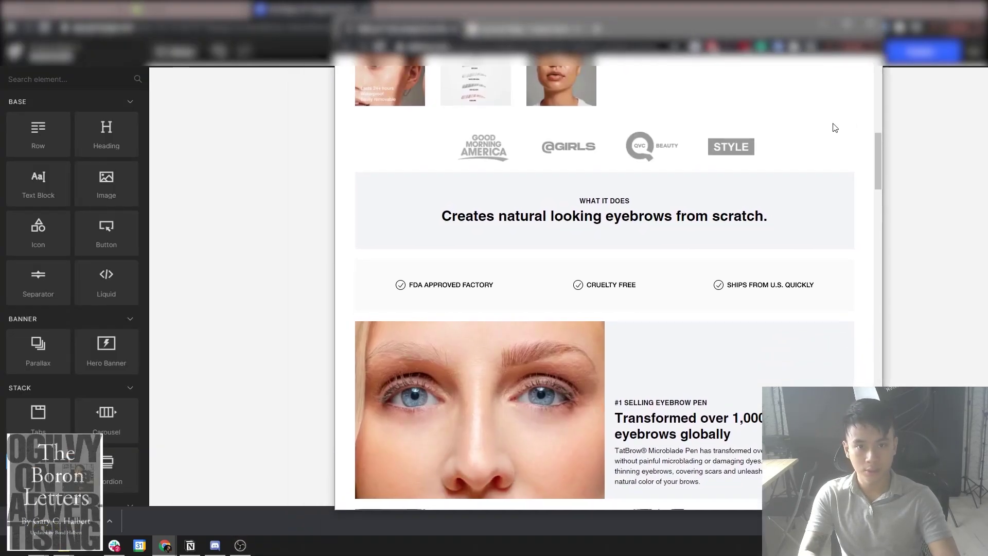
scroll(505, 254, down, 5)
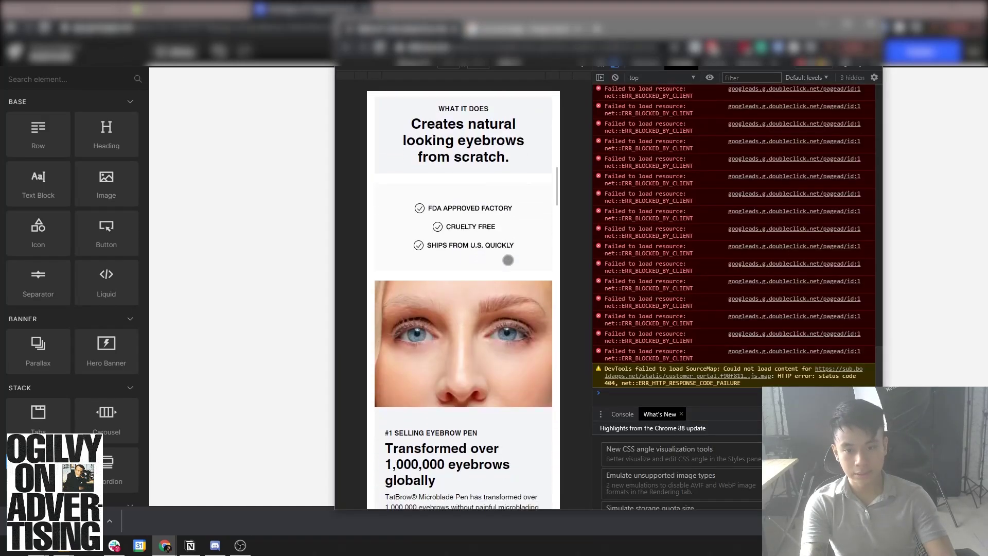
key(alt+Tab)
key(alt+Tab)
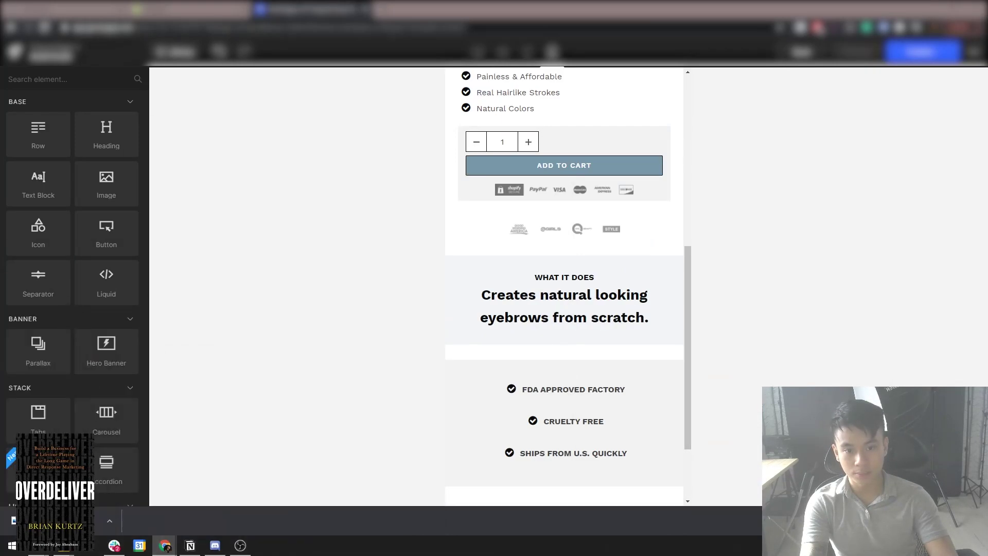
scroll(656, 352, down, 2)
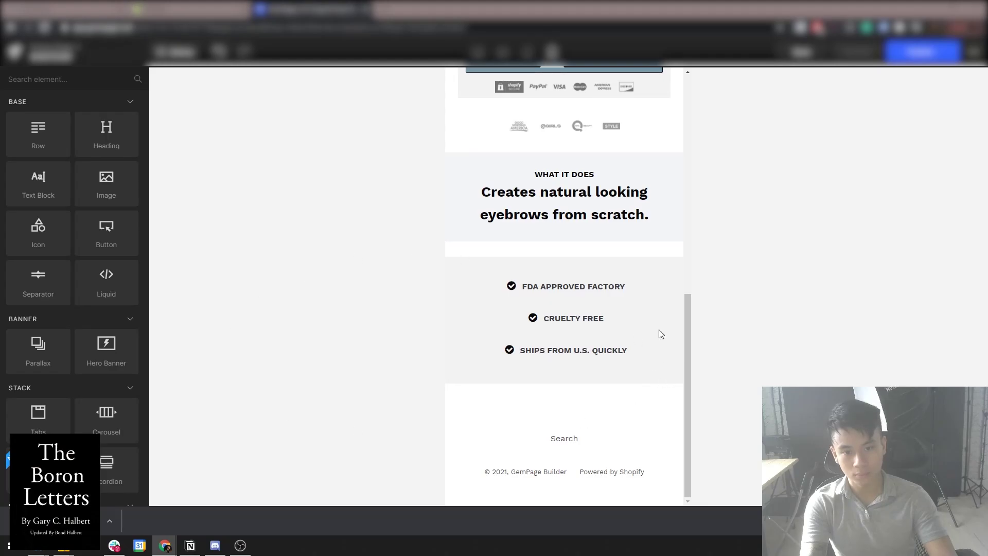
key(alt+Tab)
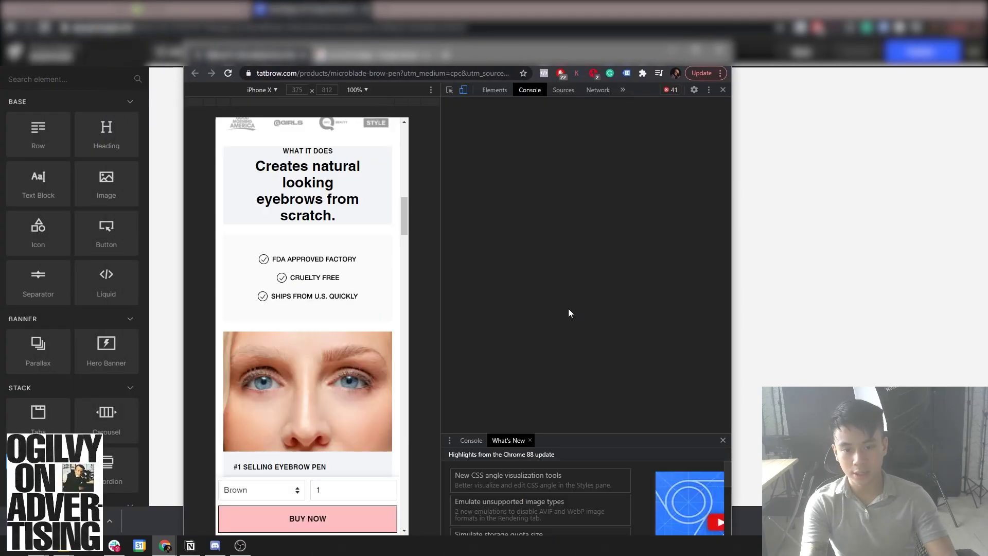
scroll(377, 306, down, 3)
scroll(378, 306, up, 5)
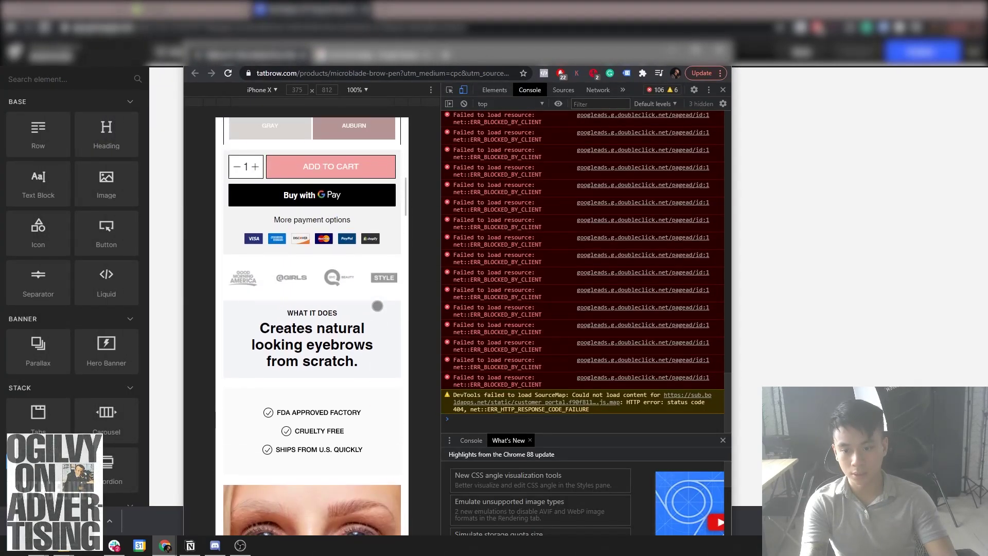
key(F12)
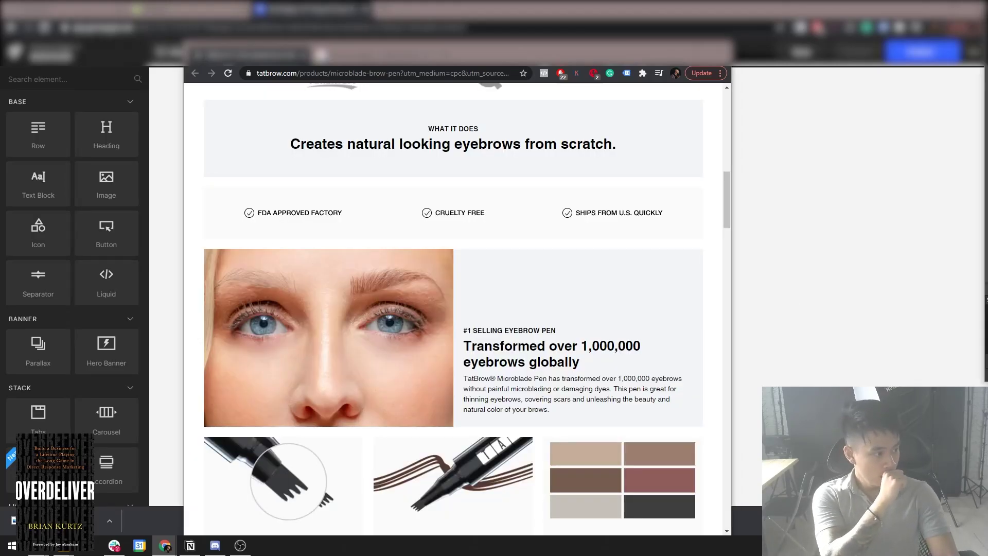
Back in the page editor, set the bottom padding of the "FDA APPROVED FACTORY" icon list to 0 px in mobile view.
key(alt+Tab)
click(566, 291)
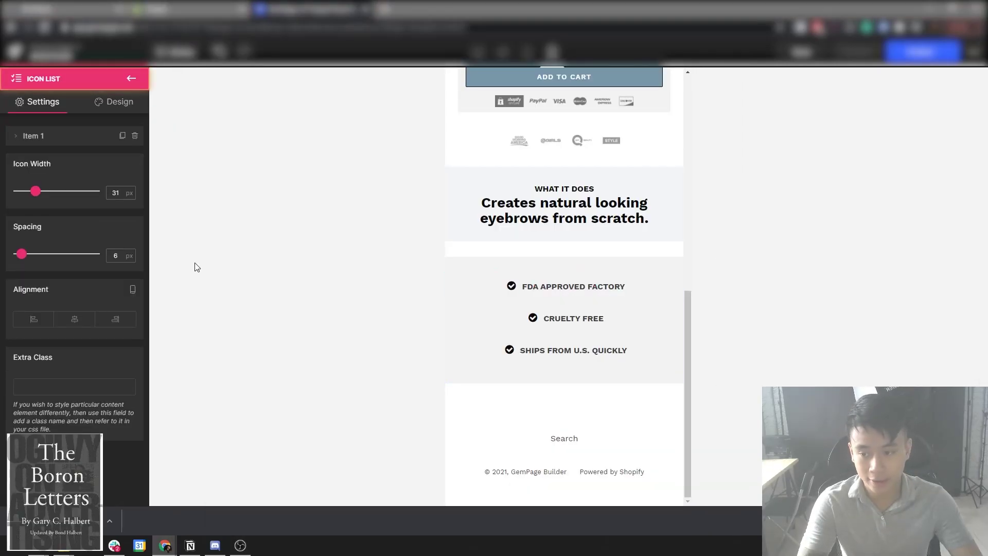
click(117, 102)
click(128, 162)
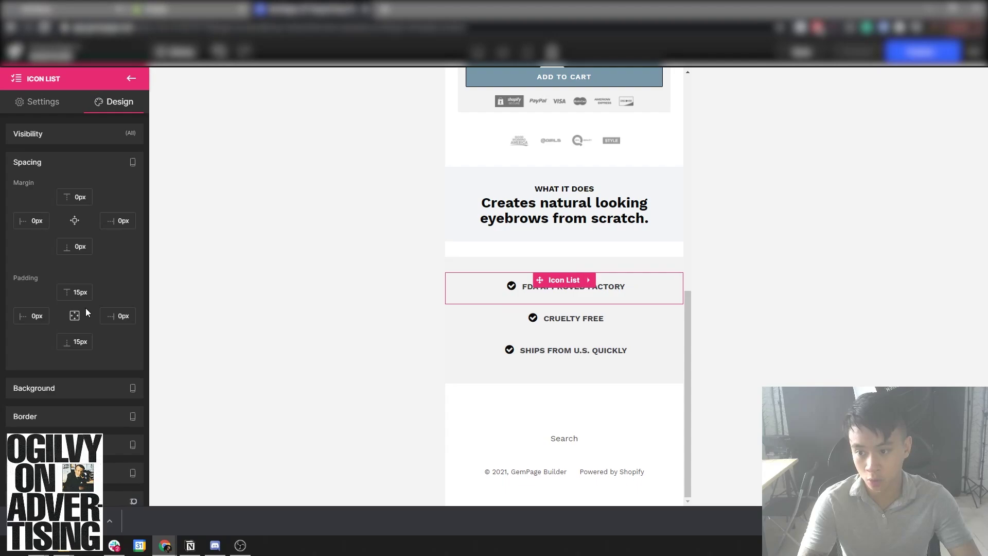
click(82, 344)
key(BackSpace)
key(BackSpace)
text(0)
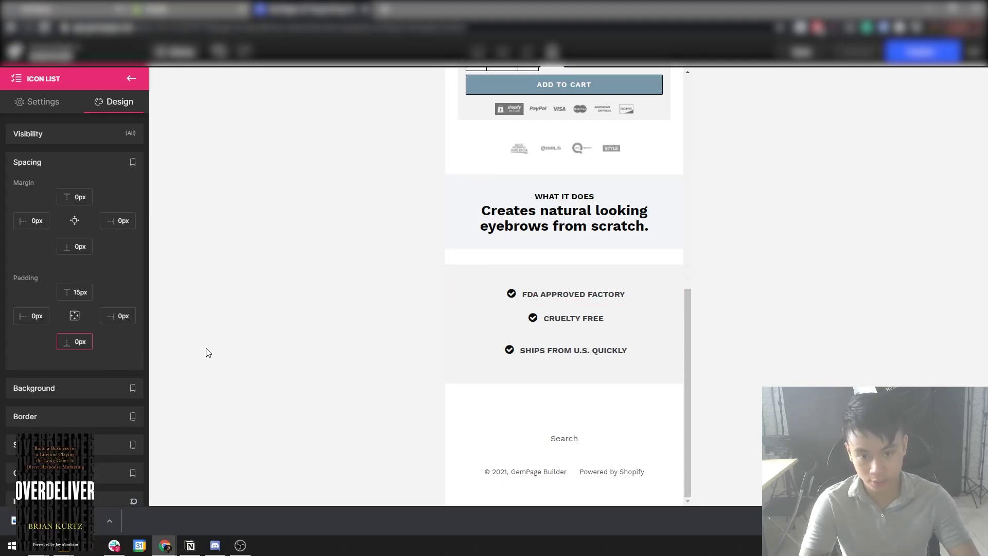
Set the bottom padding of the "CRUELTY FREE" icon list to 0 px in mobile view.
click(553, 324)
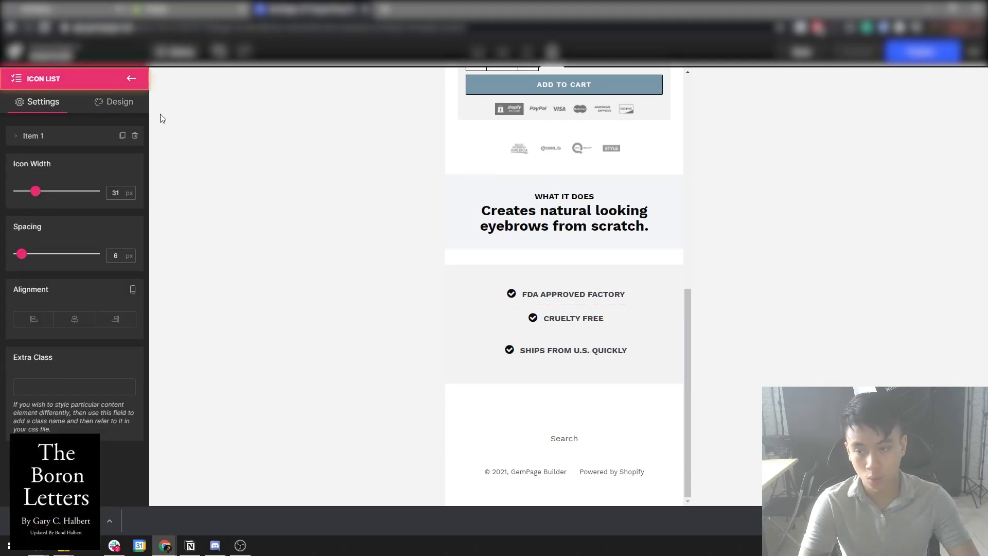
click(117, 102)
click(44, 164)
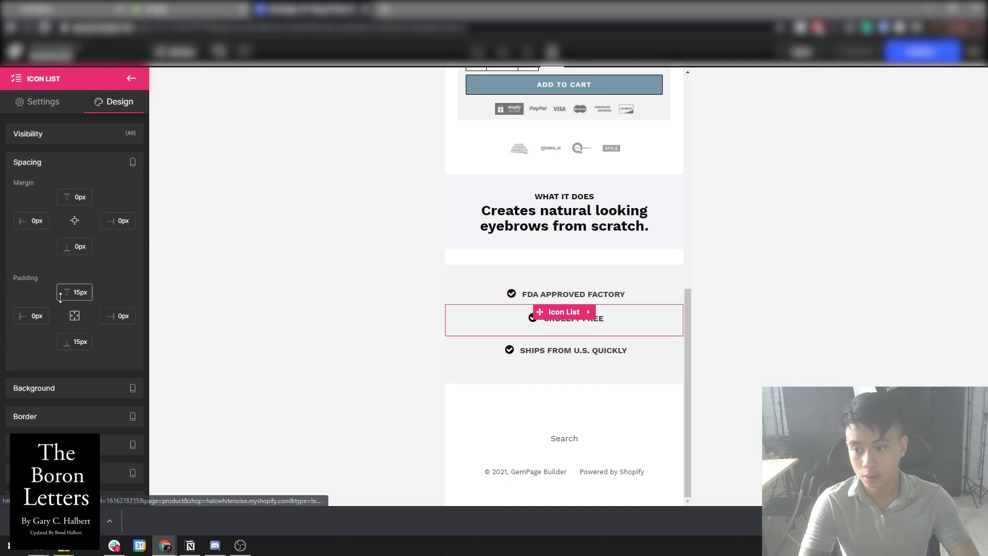
click(77, 343)
key(BackSpace)
key(Delete)
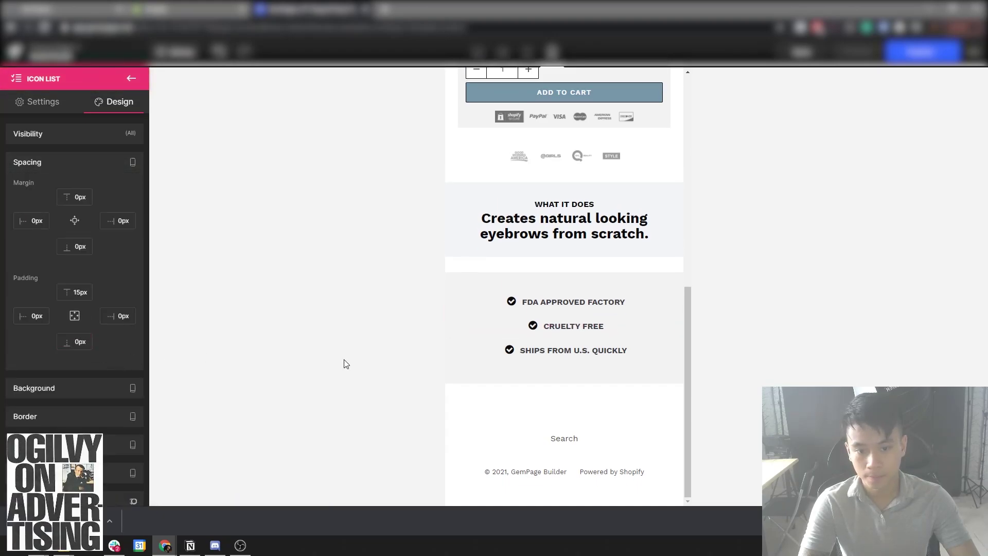
Set the bottom padding of the "SHIPS FROM U.S. QUICKLY" icon list to 0 px in mobile view.
click(548, 353)
click(117, 102)
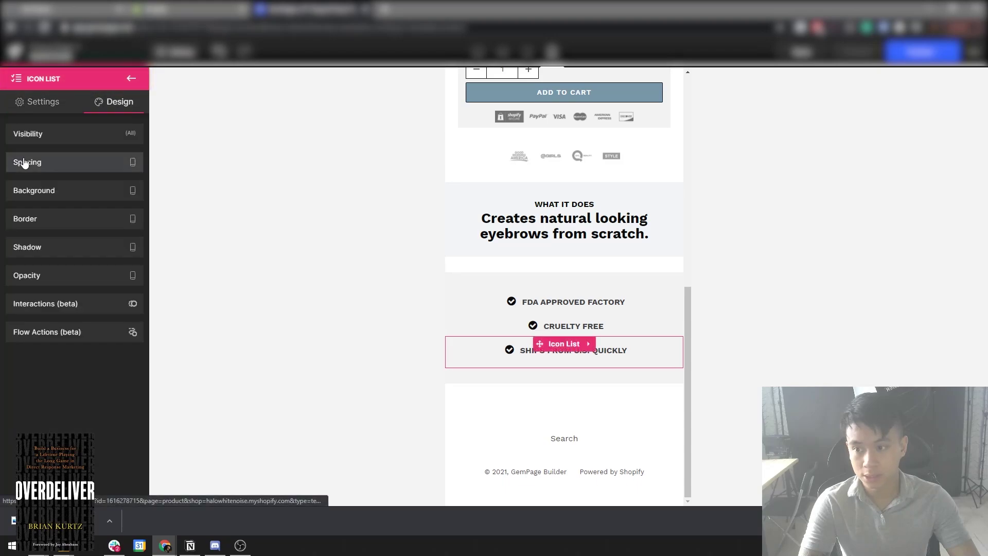
click(23, 162)
double_click(79, 341)
text(0)
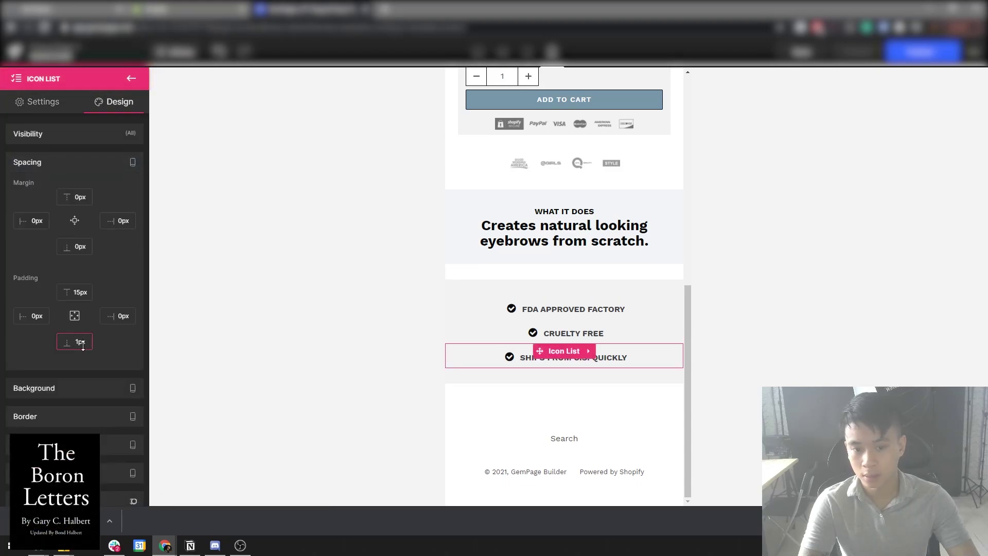
Switch to desktop view and remove the bottom padding of all three icon lists in the claims row.
click(477, 52)
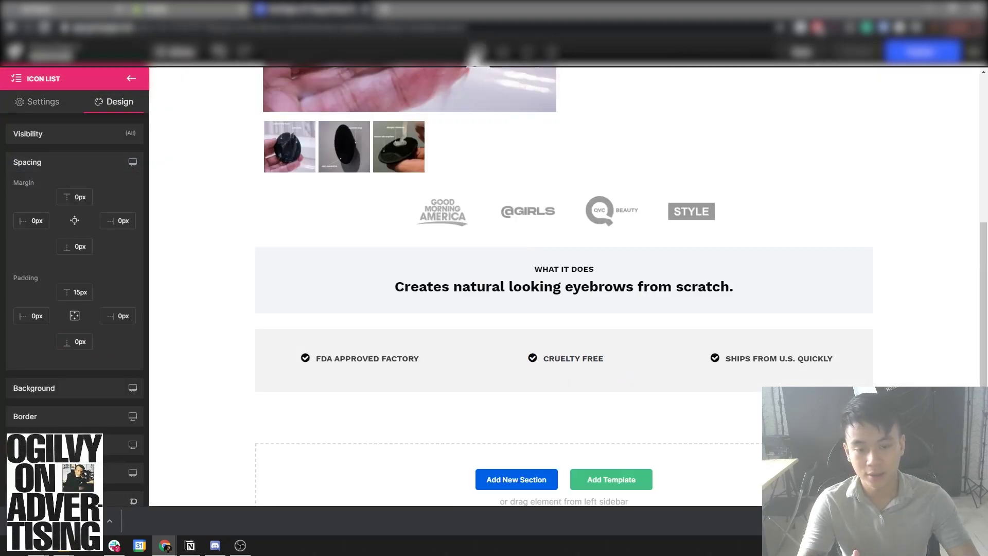
click(355, 365)
click(576, 380)
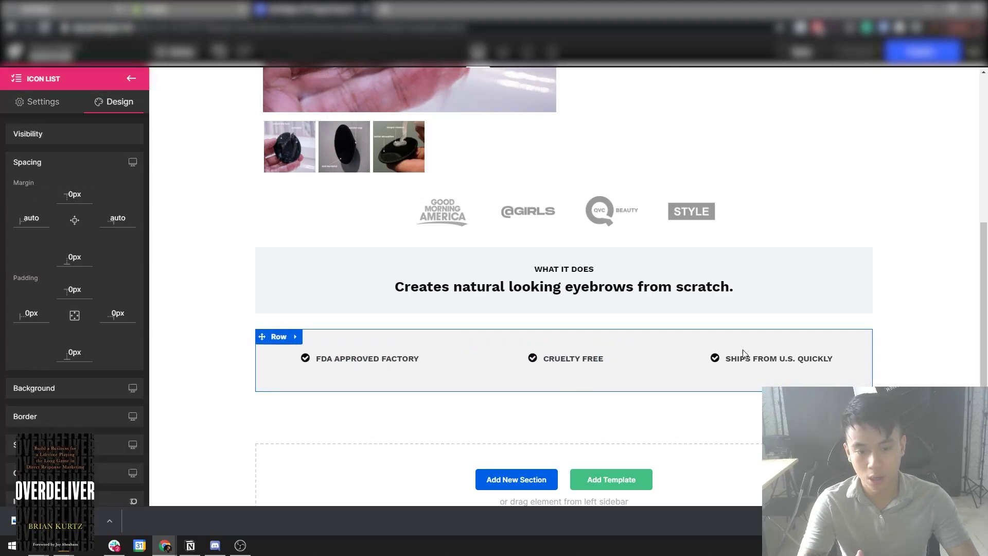
click(776, 350)
click(906, 314)
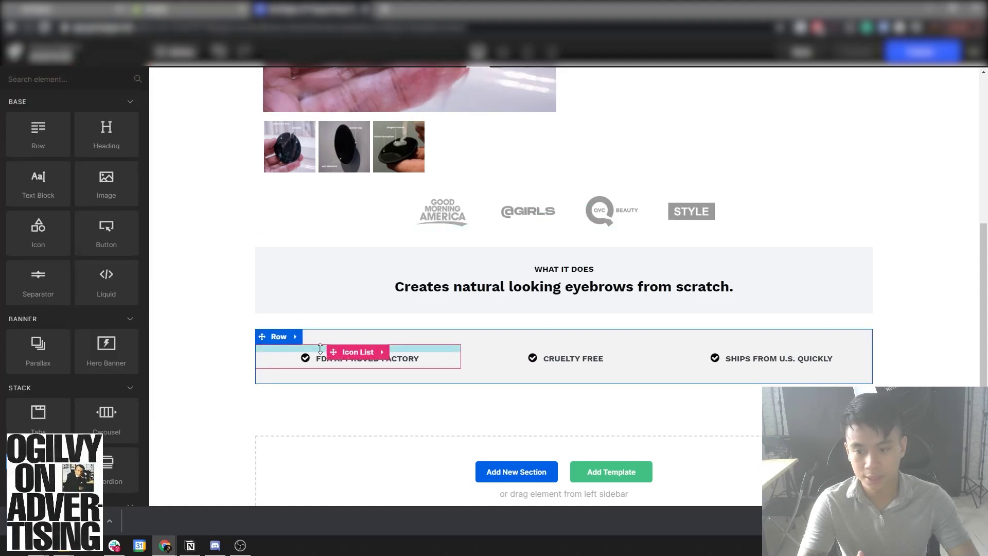
Reduce the top padding of all three claims icon lists to 0 px in desktop view.
click(320, 348)
shift+click(597, 353)
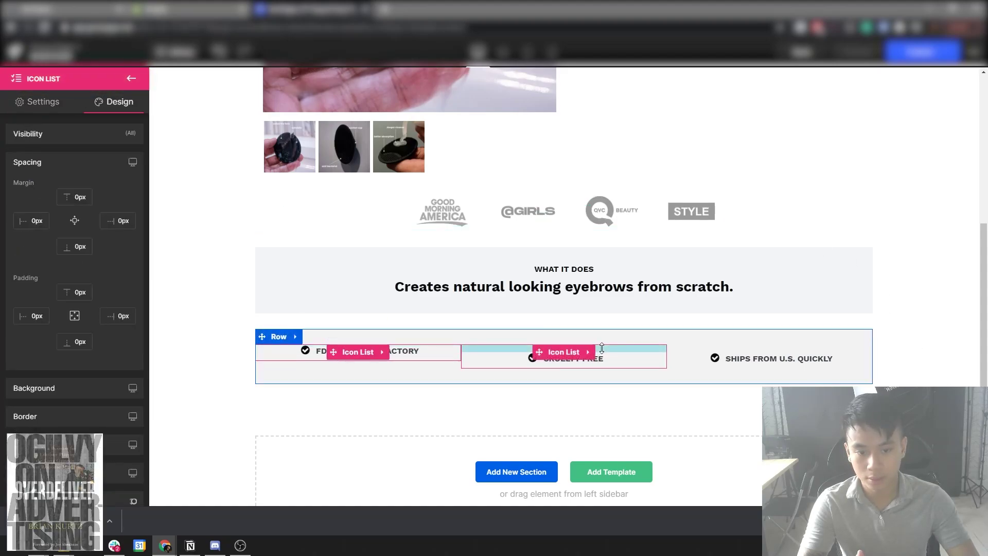
shift+click(761, 350)
click(910, 295)
scroll(869, 326, down, 1)
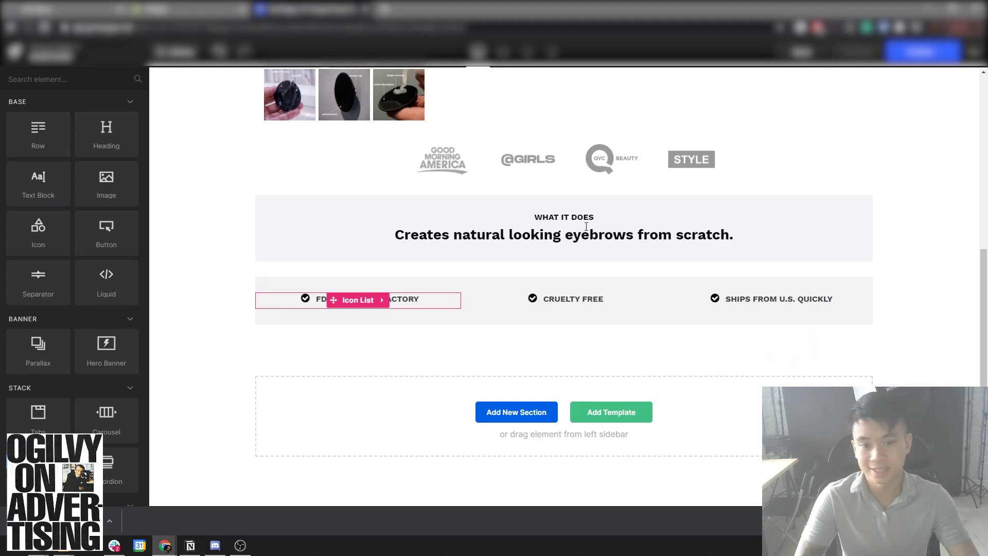
Replace the "FDA APPROVED FACTORY" icon with the outlined circled check mark, searching the icon library for "che".
click(305, 298)
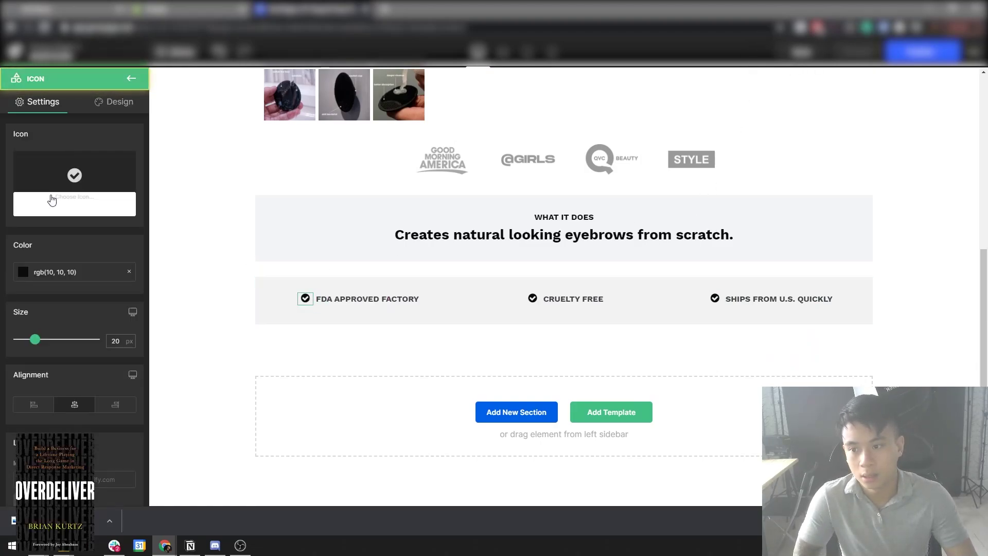
click(71, 201)
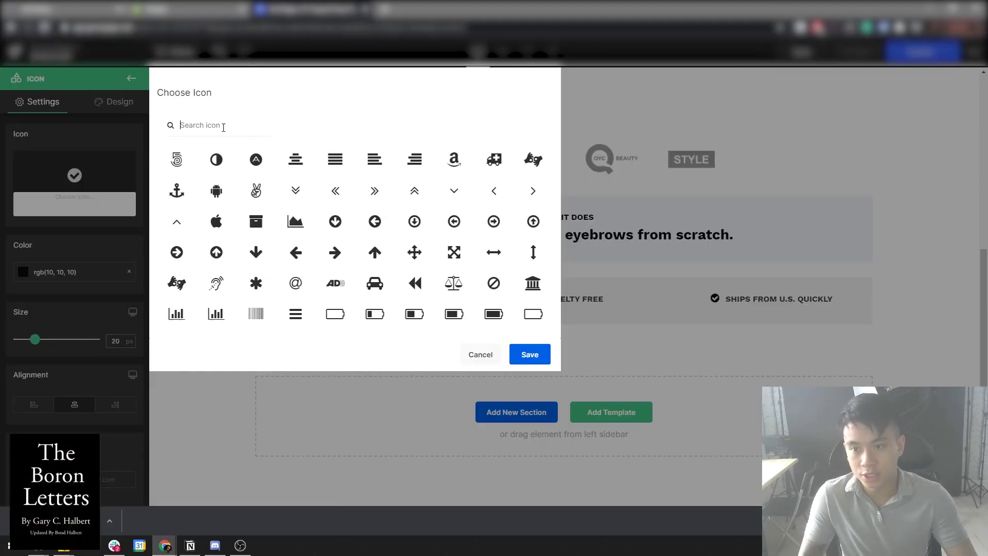
text(che)
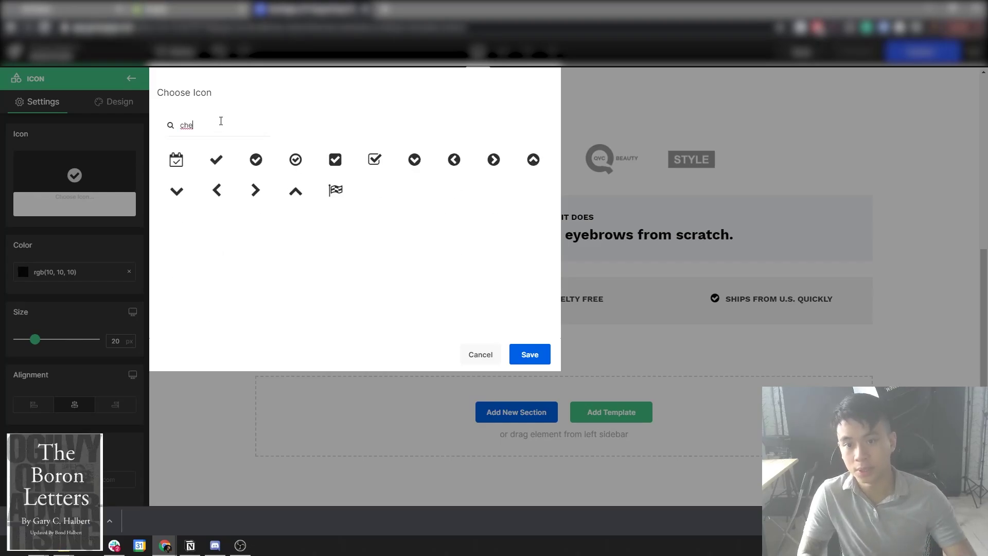
click(527, 352)
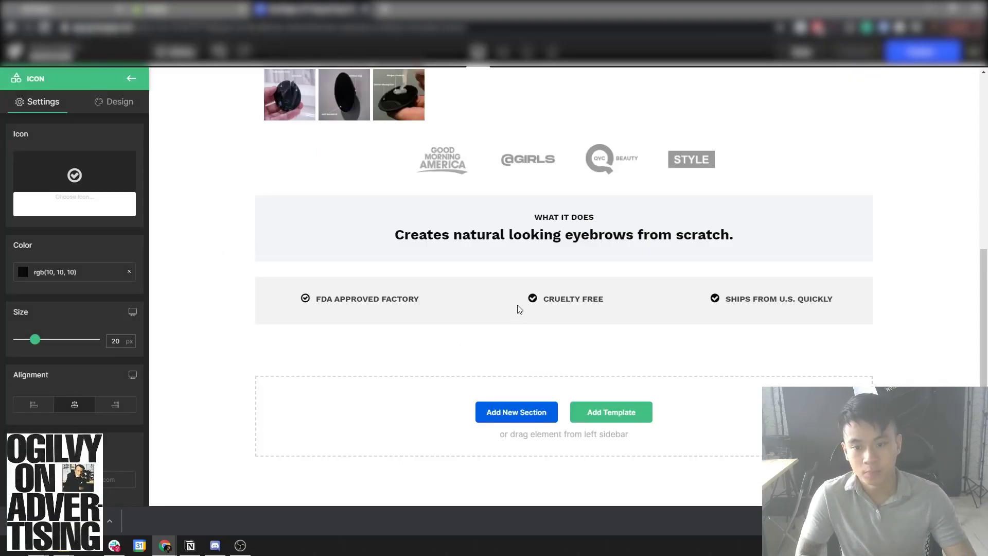
Replace the "CRUELTY FREE" icon with the outlined circled check mark, searching the icon library for "check".
click(530, 303)
click(530, 301)
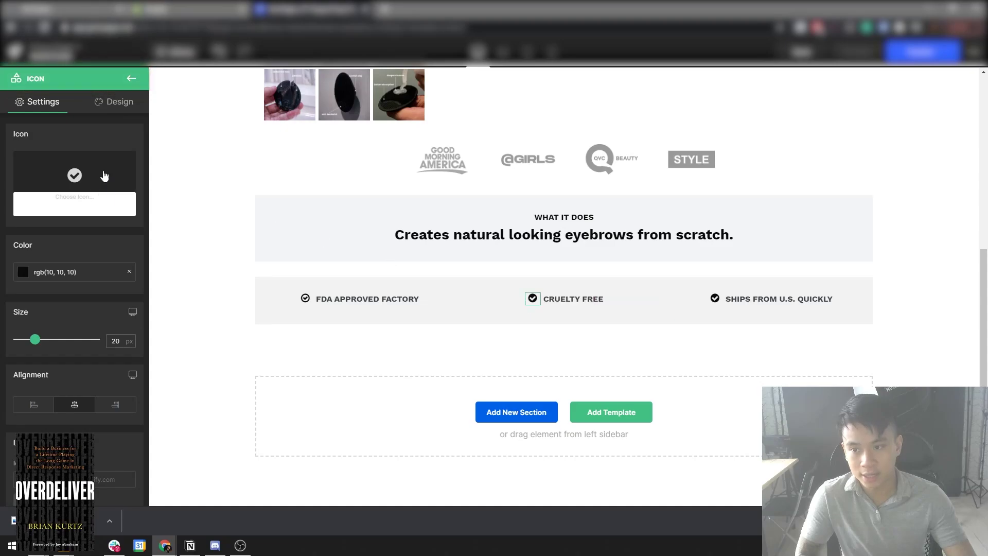
click(87, 184)
text(check)
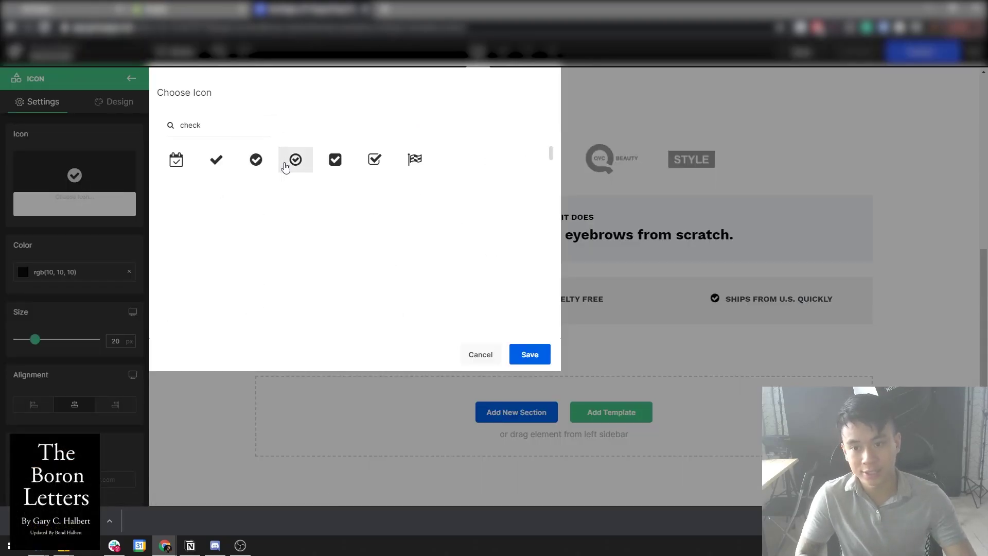
click(286, 167)
click(537, 355)
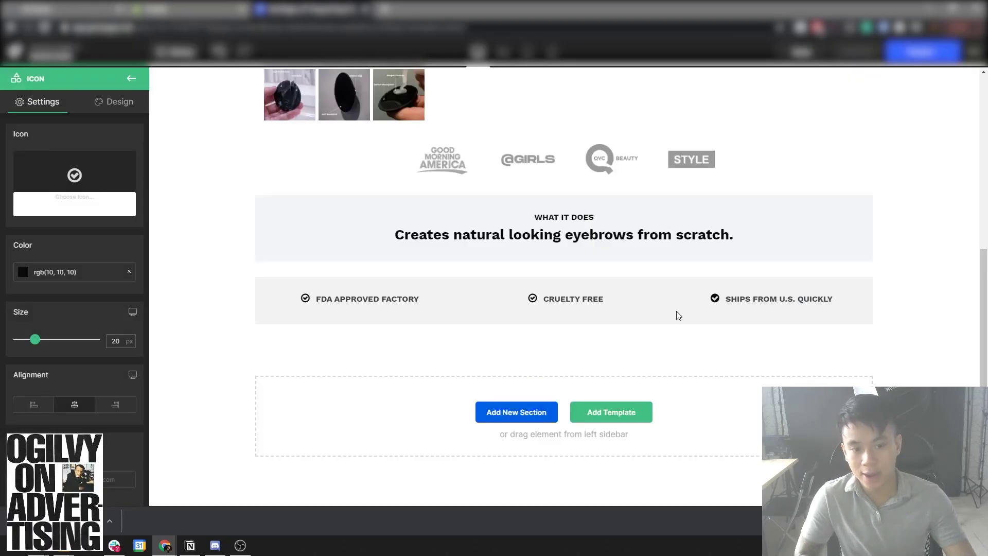
Open the icon library for the "SHIPS FROM U.S. QUICKLY" icon.
click(88, 186)
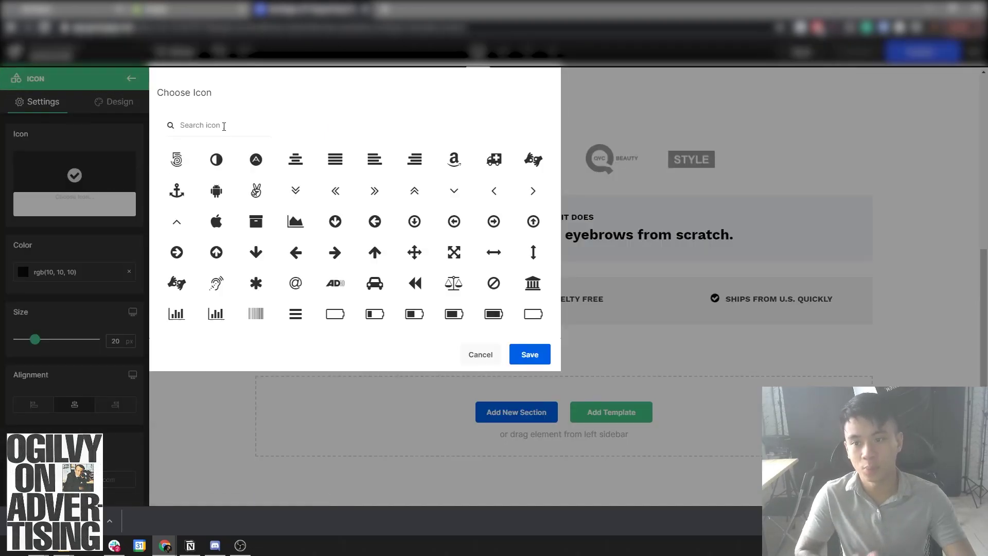
Switch the benefit row's icons to the outlined circle check found by searching "check", and save the page.
text(check)
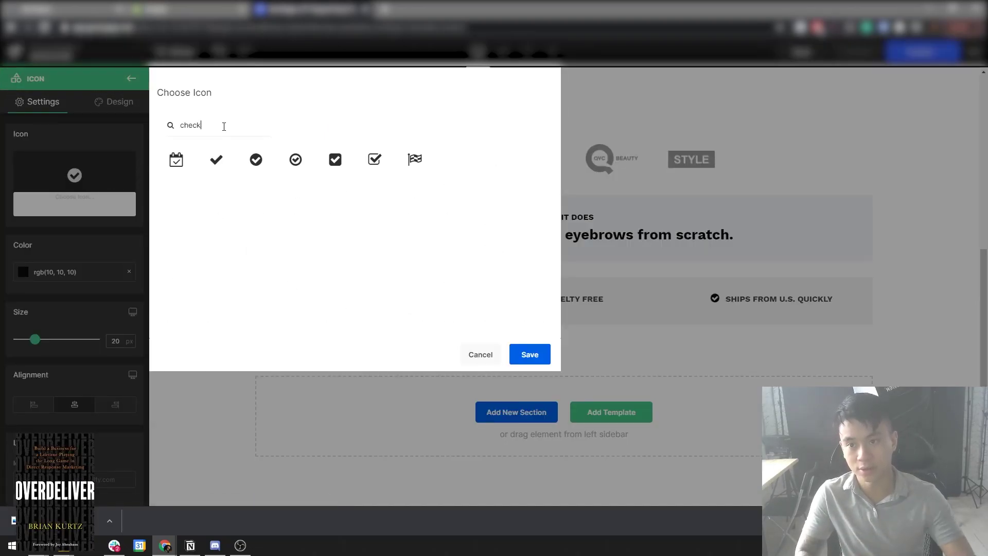
click(286, 159)
click(522, 356)
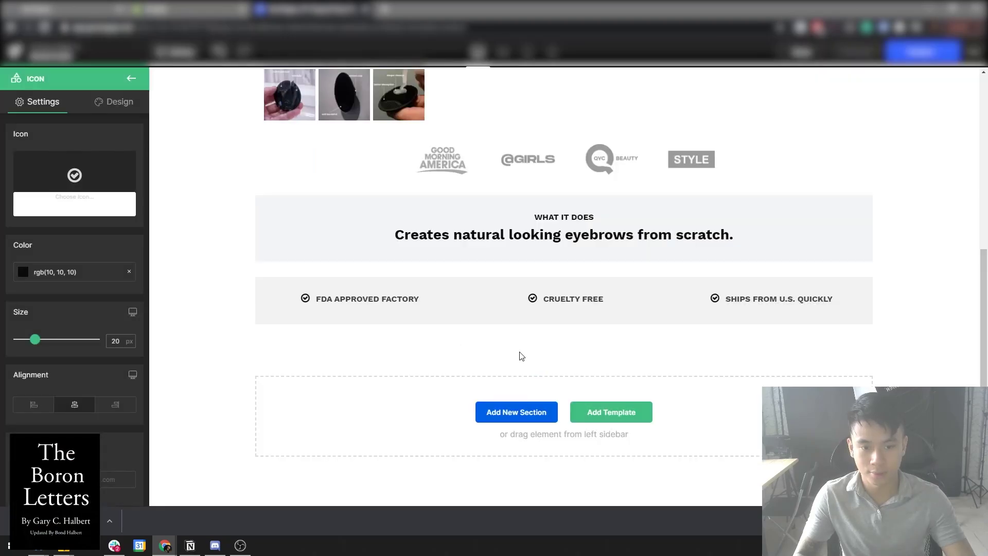
scroll(521, 356, up, 1)
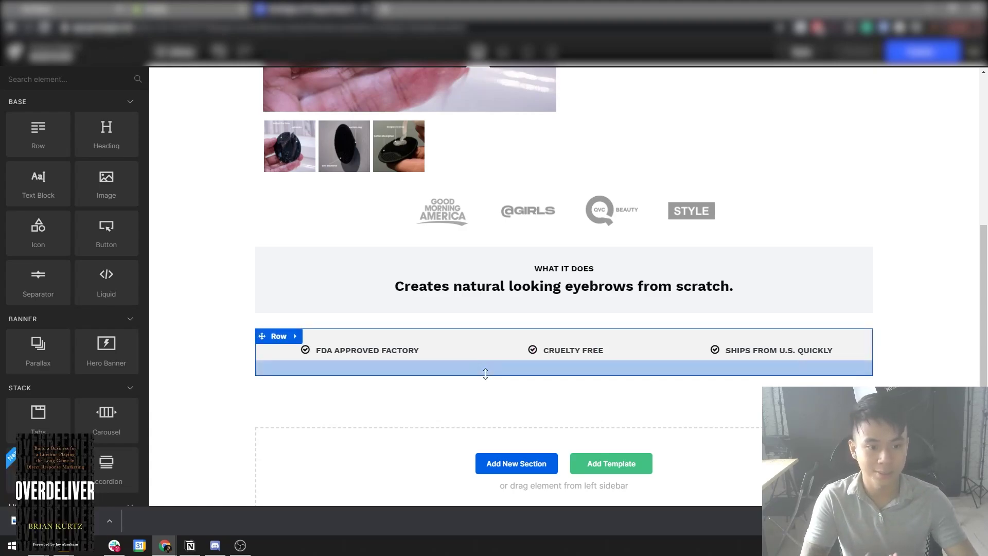
scroll(900, 322, up, 3)
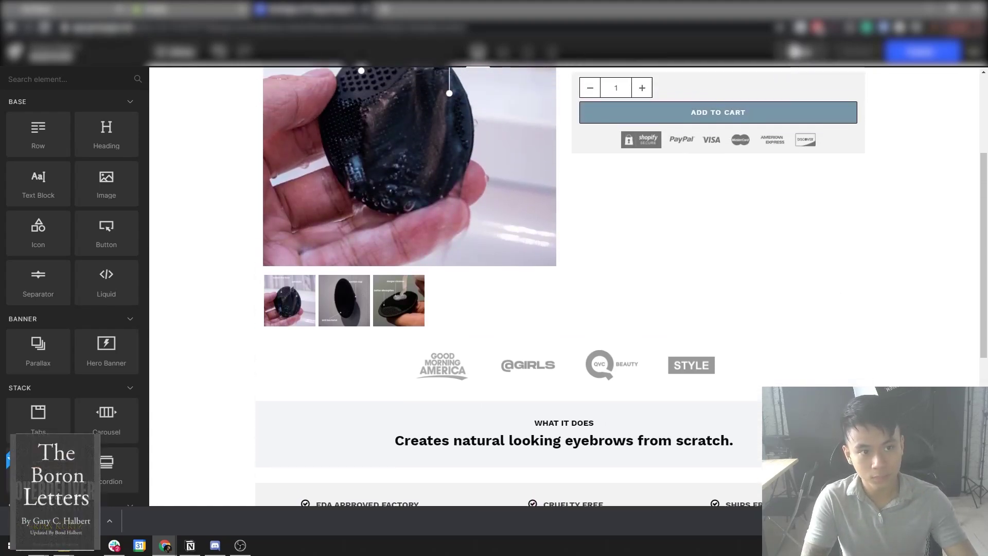
key(ctrl+s)
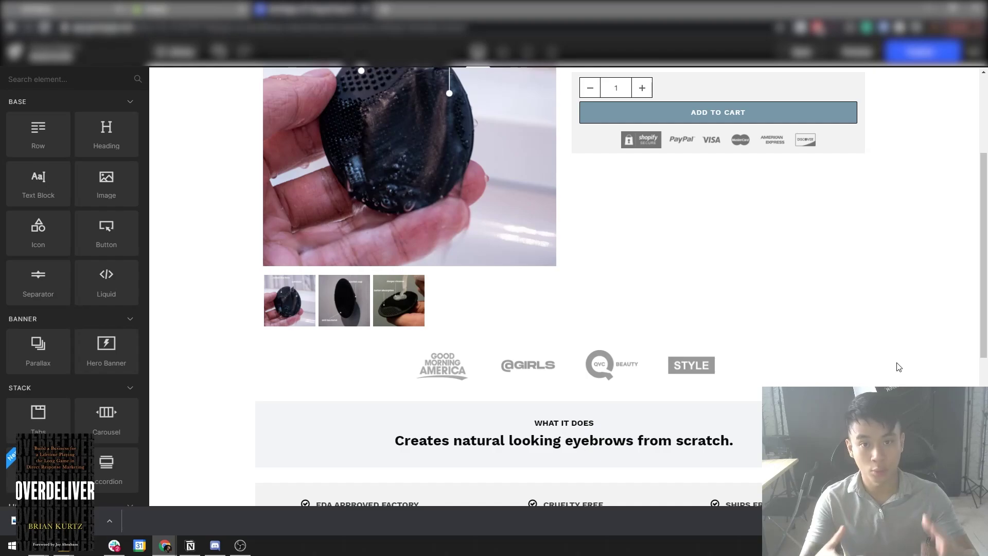
Examine the background and spacing design settings of the three-benefit row.
scroll(756, 277, down, 2)
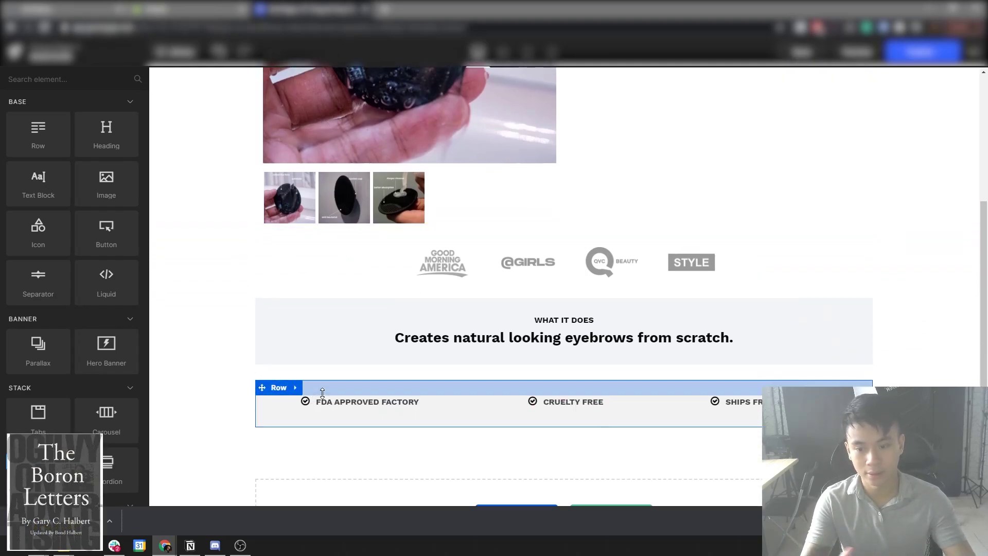
click(279, 388)
click(111, 101)
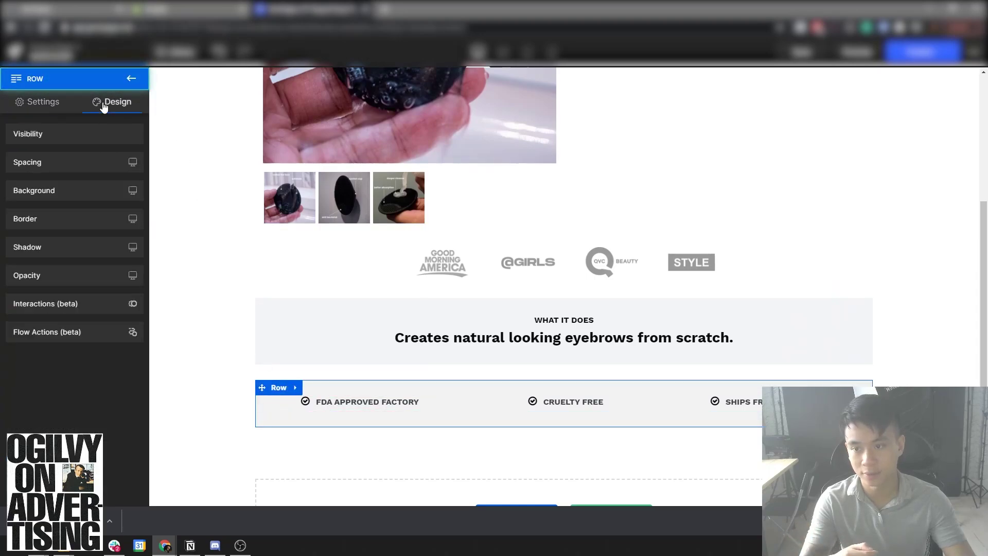
click(46, 190)
click(40, 164)
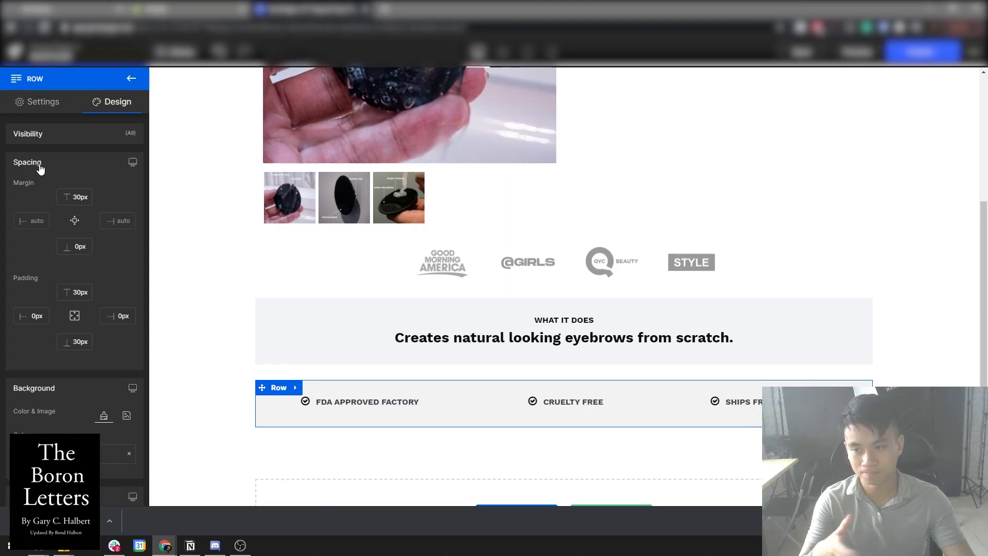
click(131, 81)
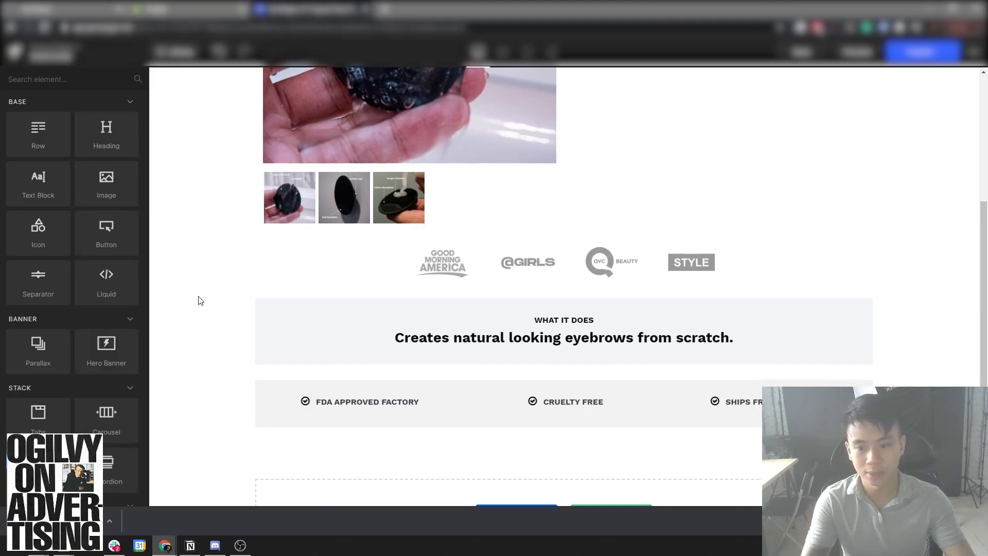
Duplicate the "WHAT IT DOES" row and move the copy below the three-benefit row.
scroll(698, 404, down, 1)
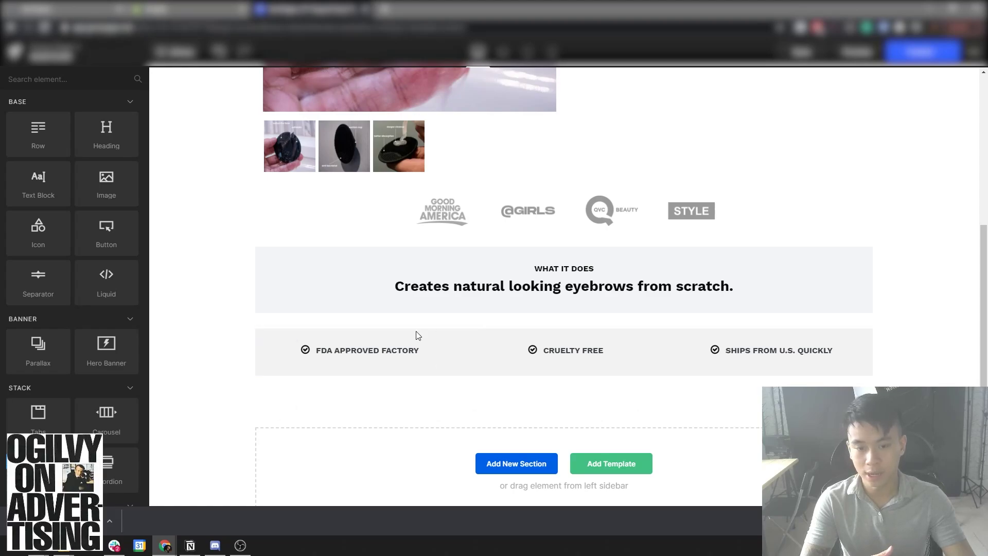
click(308, 255)
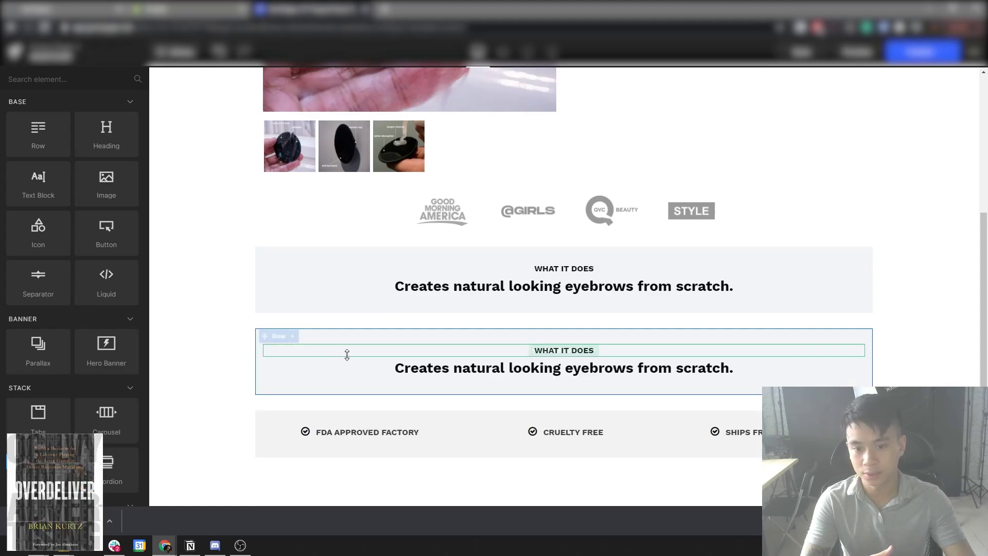
scroll(309, 309, down, 2)
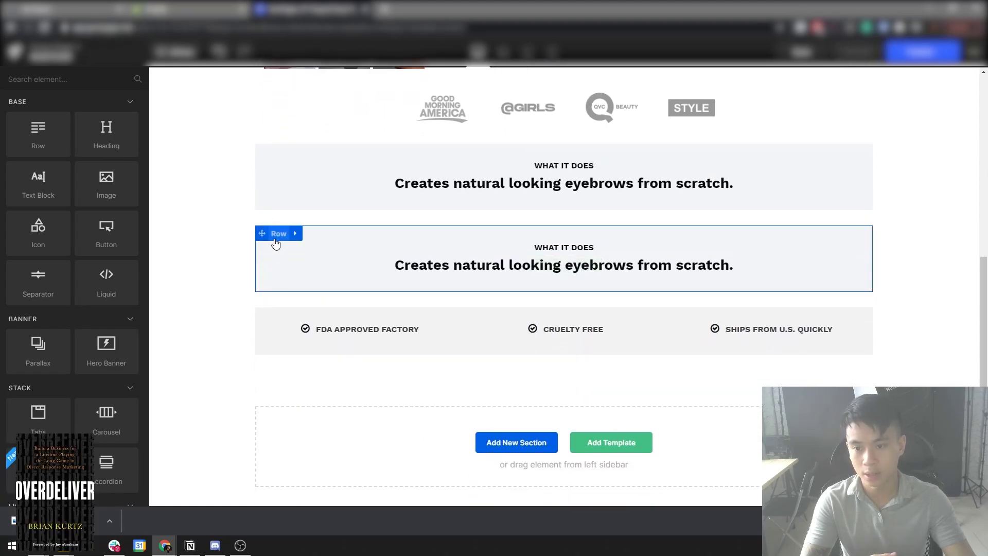
drag(275, 245, 298, 350)
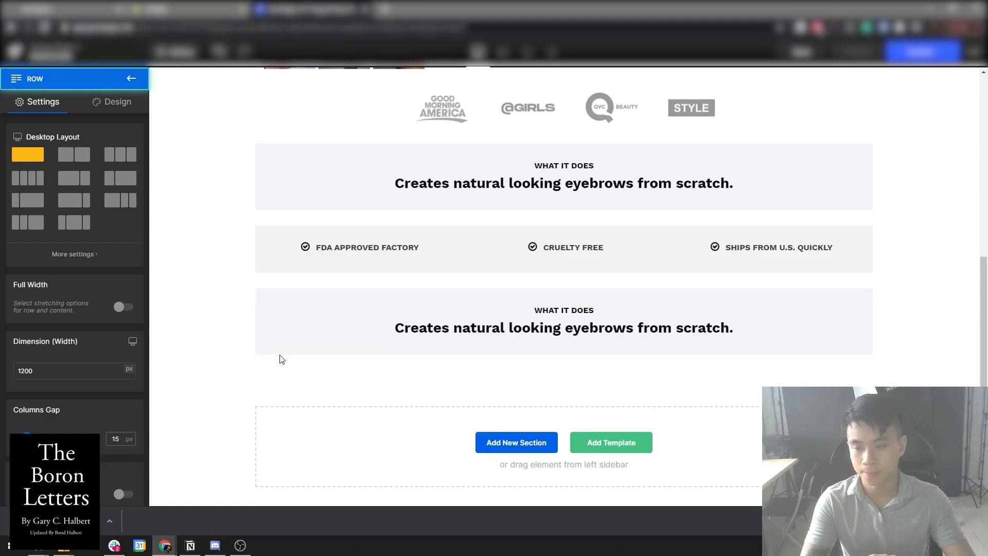
Give the duplicated row a layout of two equal columns and delete both of its text blocks.
click(74, 154)
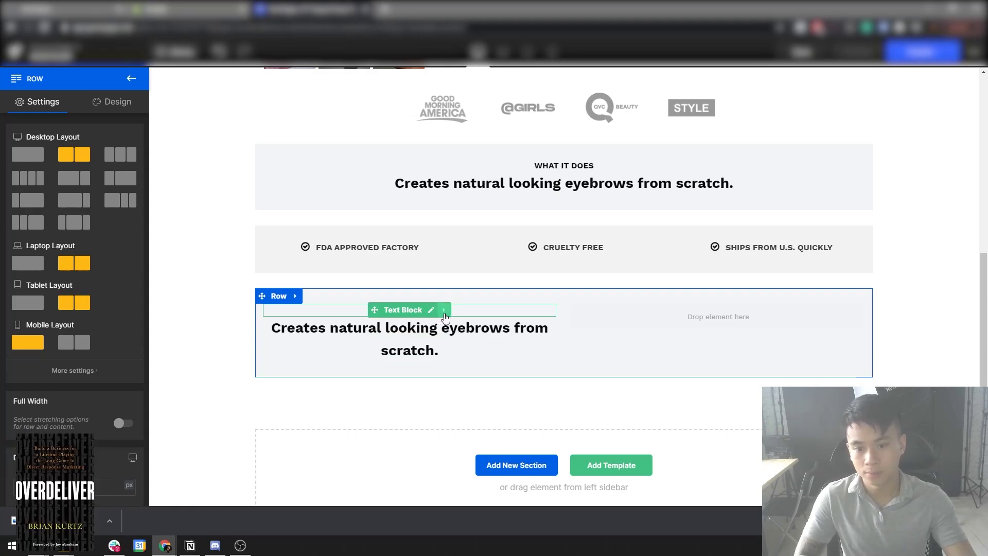
click(451, 311)
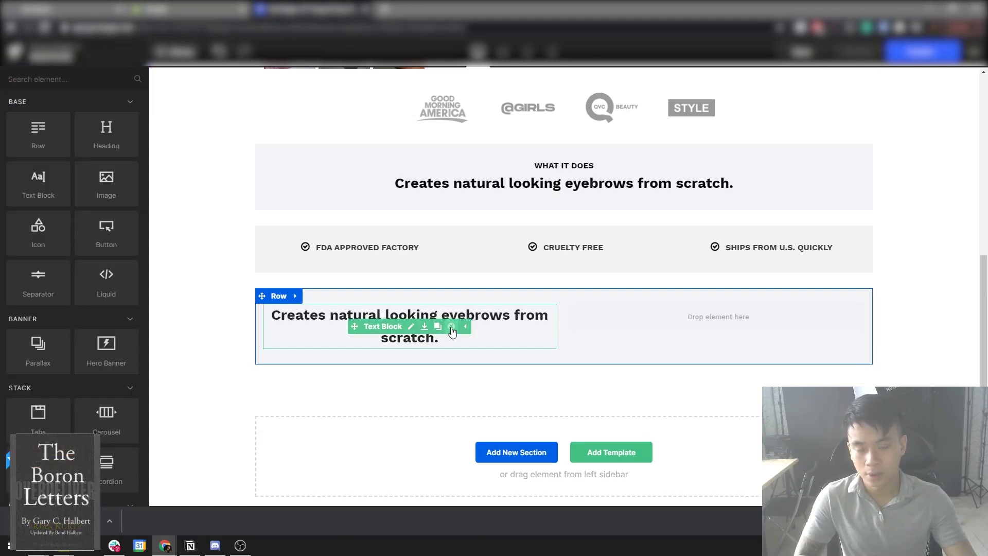
click(455, 326)
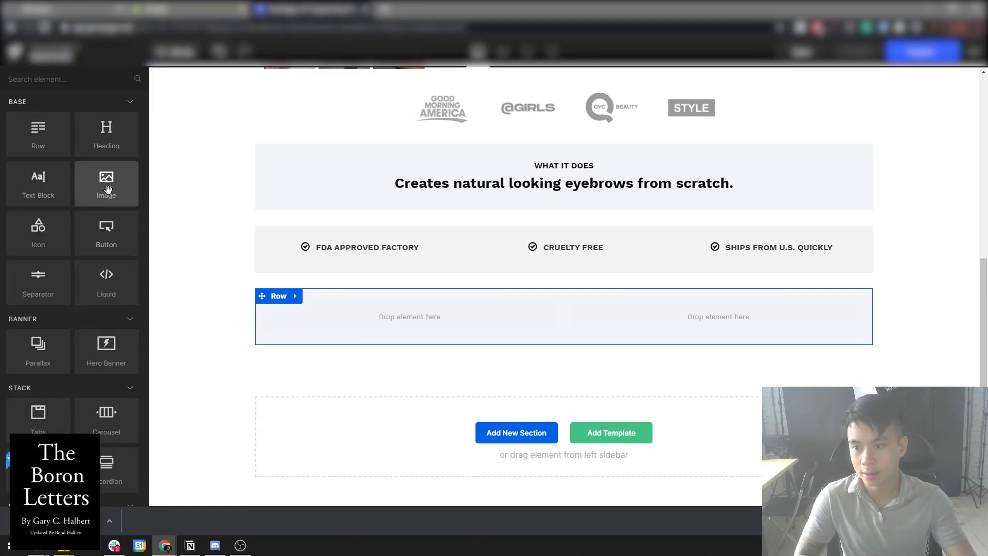
Add an Image element to the first column of the empty two-column row.
drag(106, 186, 392, 324)
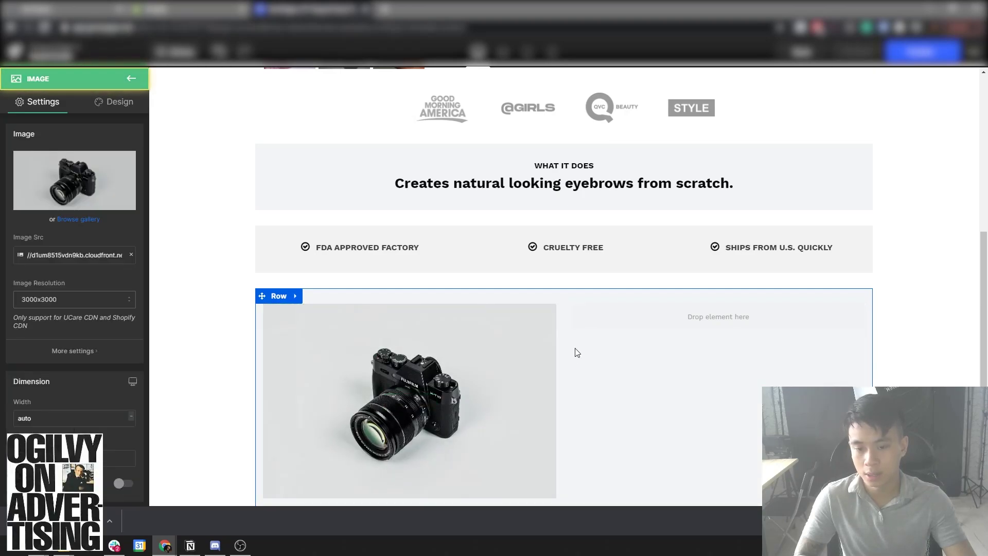
scroll(823, 330, down, 1)
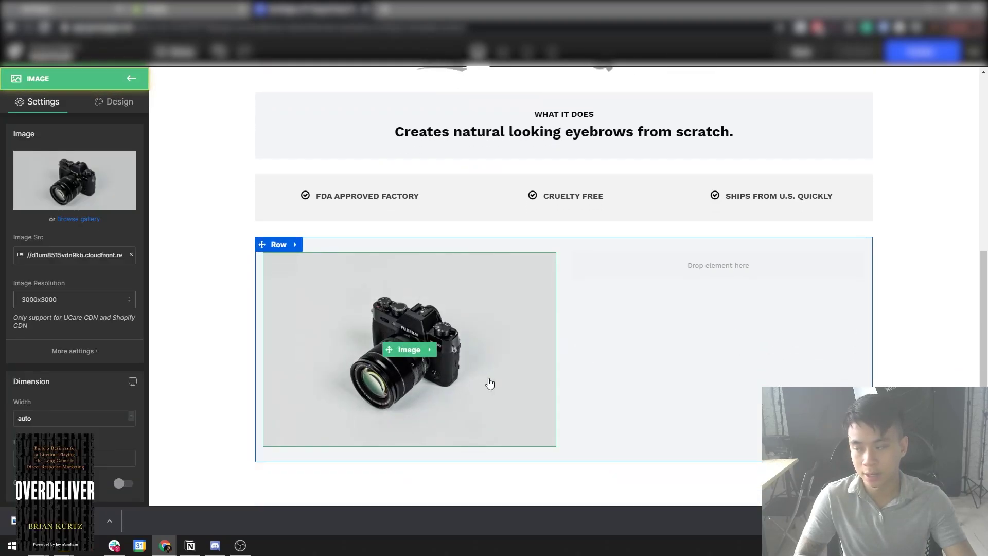
click(204, 259)
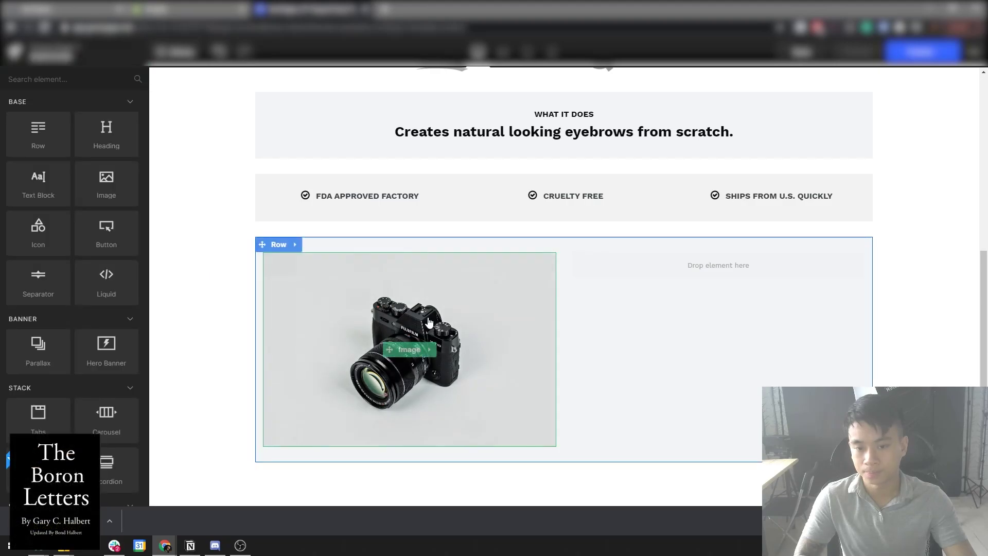
click(434, 331)
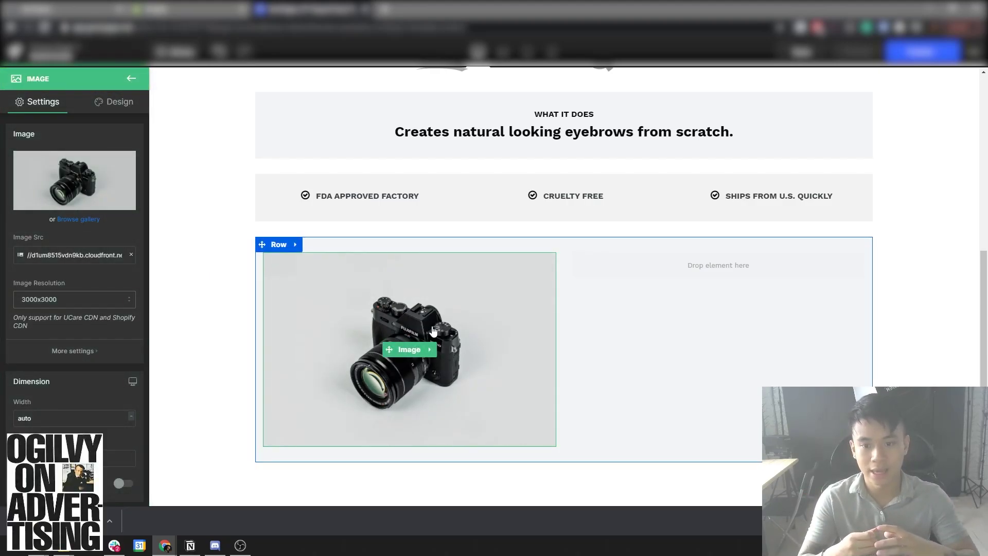
click(227, 273)
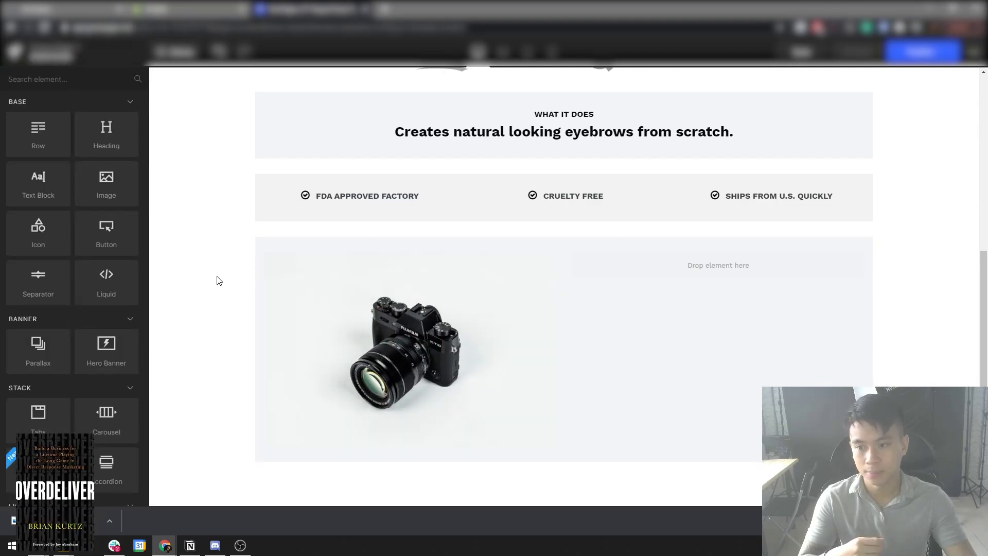
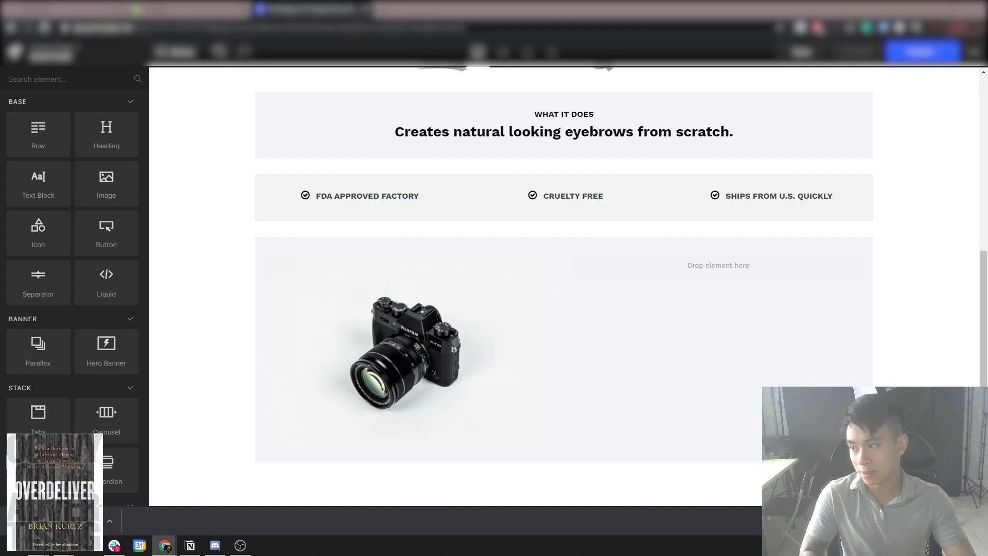
Replace the placeholder camera image's source with the URL of the close-up eyebrow photo.
click(401, 344)
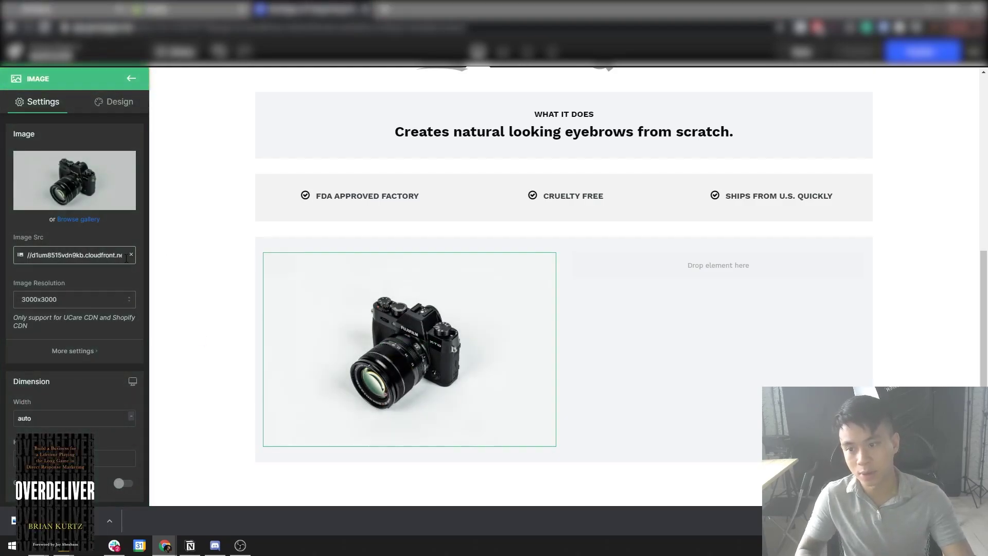
click(131, 255)
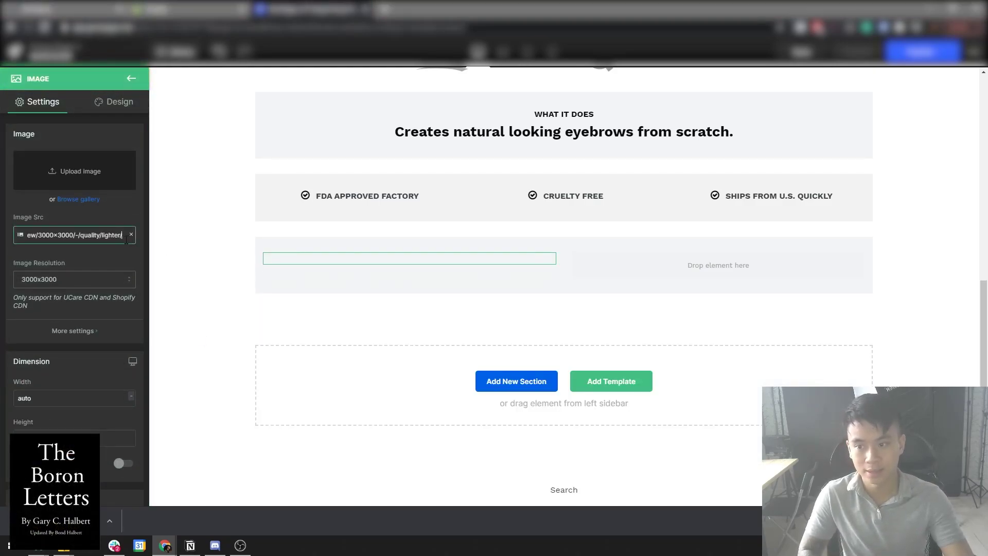
click(212, 276)
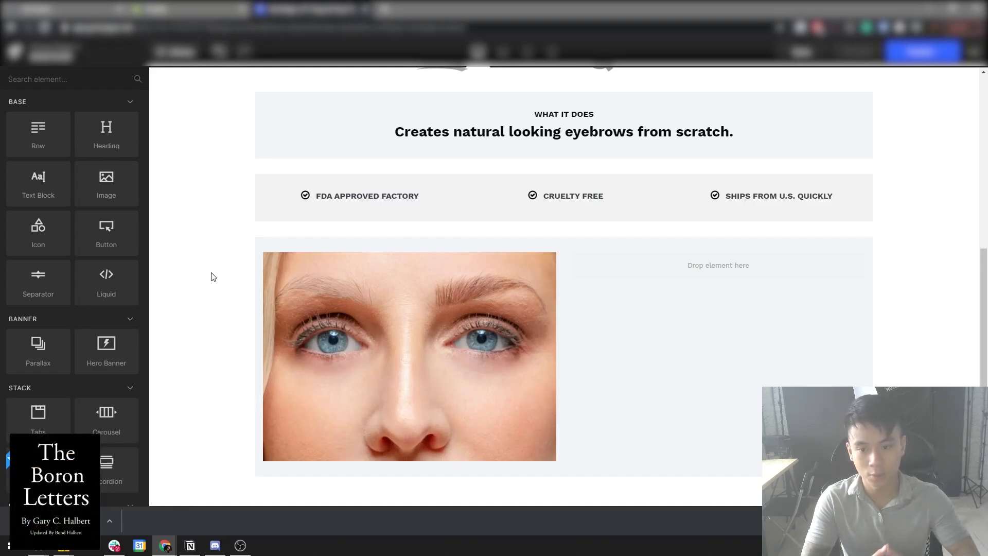
click(343, 320)
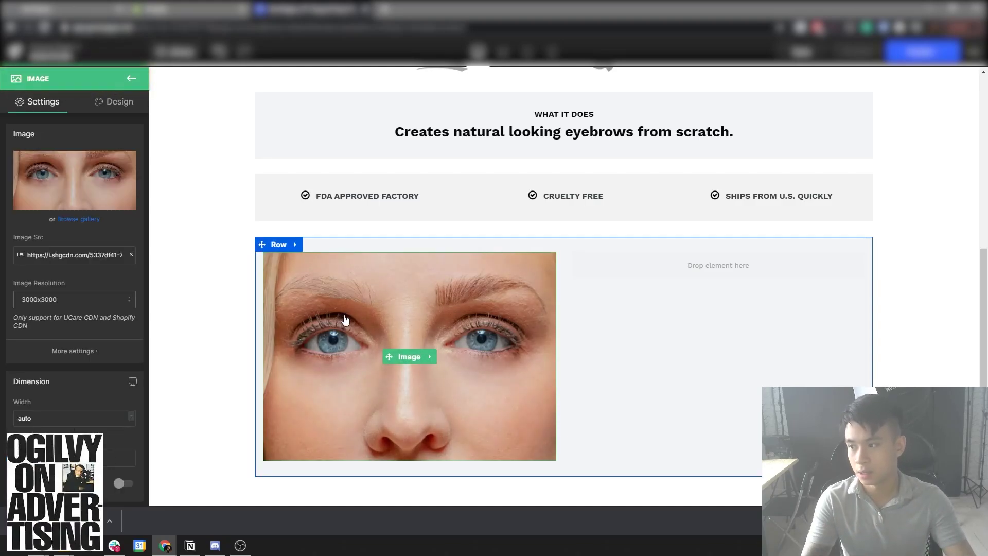
scroll(419, 369, up, 6)
scroll(454, 345, down, 10)
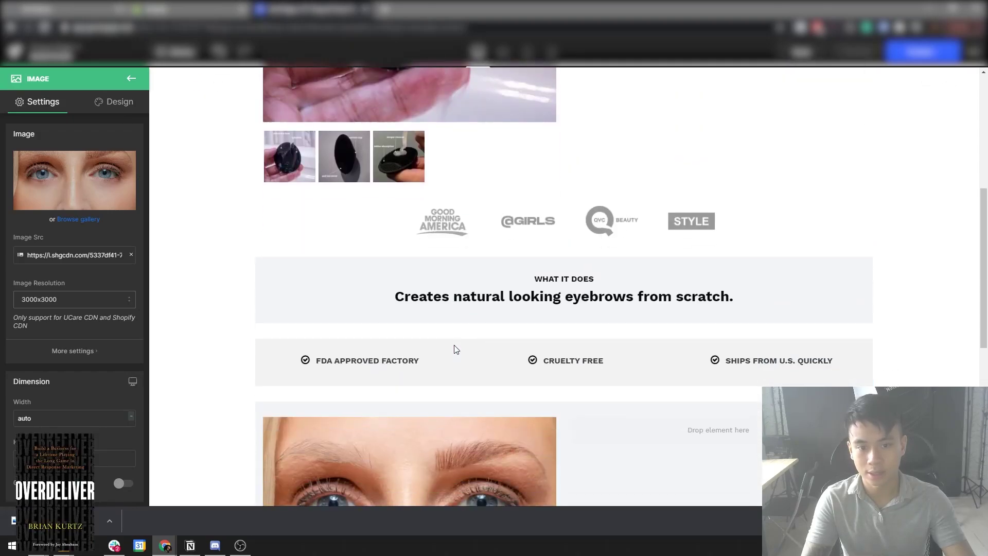
scroll(446, 332, up, 3)
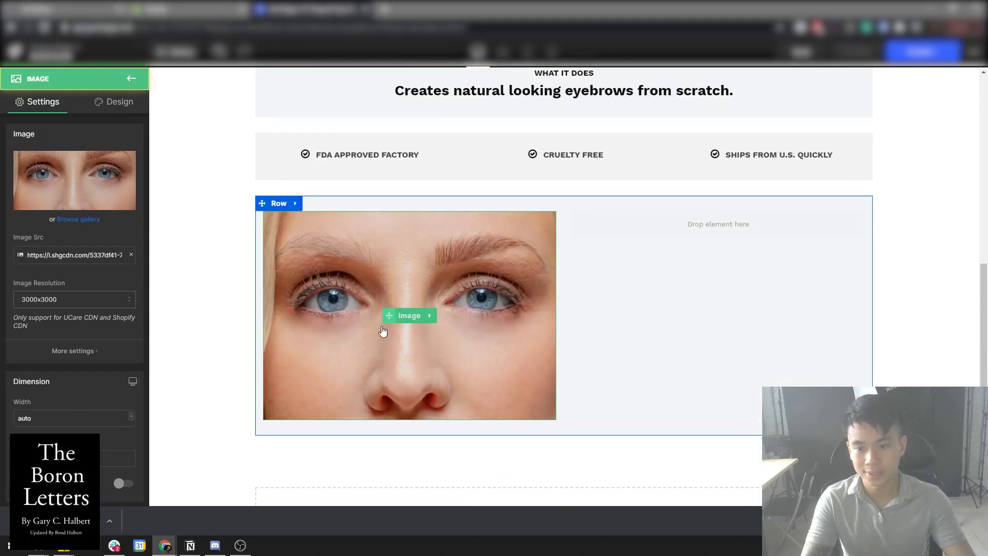
click(132, 79)
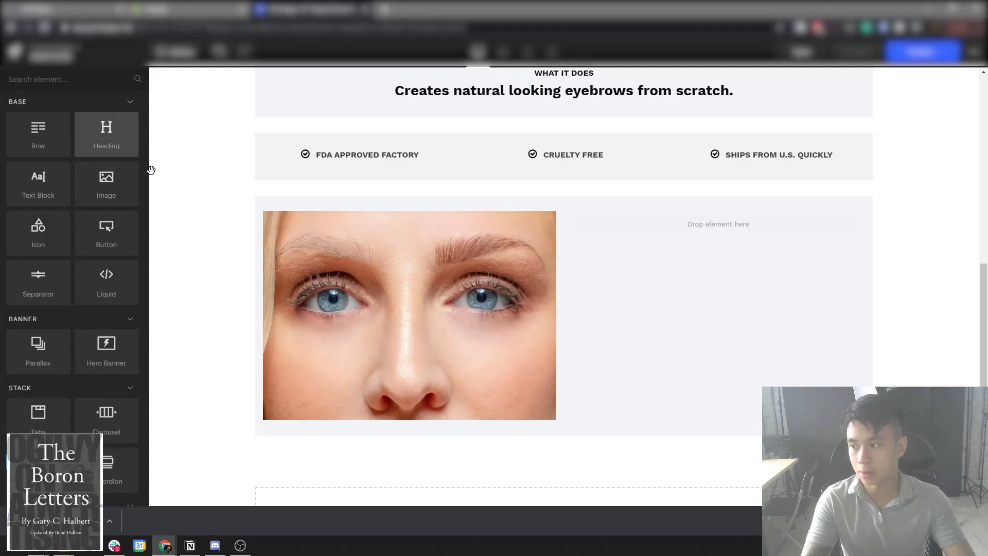
Copy the "WHAT IT DOES" label and the "Creates natural looking eyebrows from scratch." heading into the column beside the eyebrow photo.
scroll(297, 232, up, 3)
drag(524, 245, 656, 392)
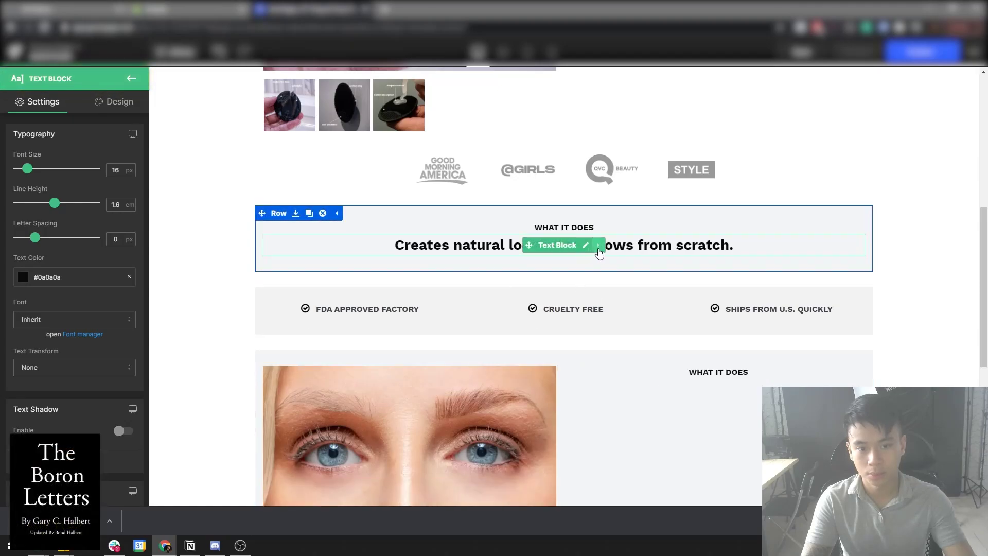
click(599, 252)
drag(555, 268, 710, 407)
Left-align the copied label and heading beside the eyebrow photo.
scroll(35, 397, down, 3)
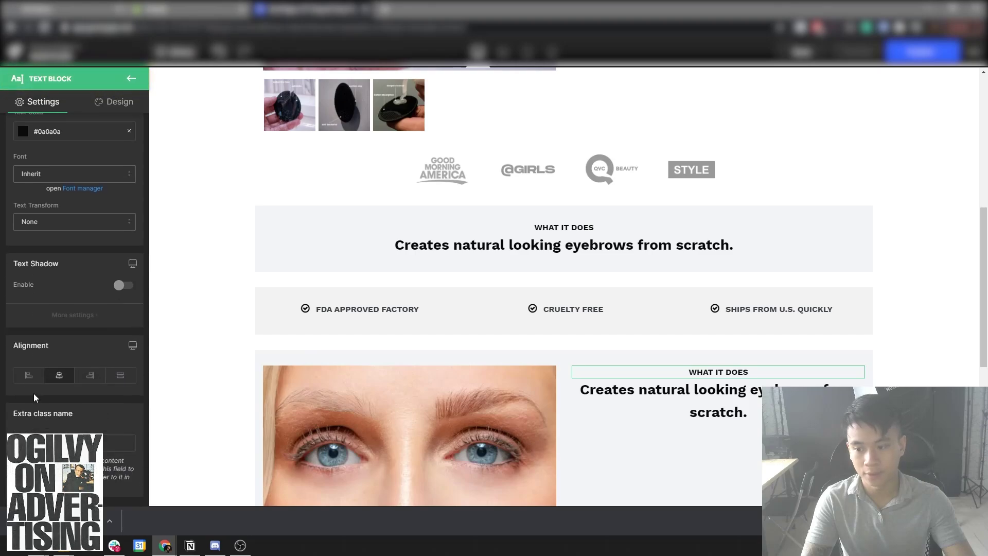
click(669, 406)
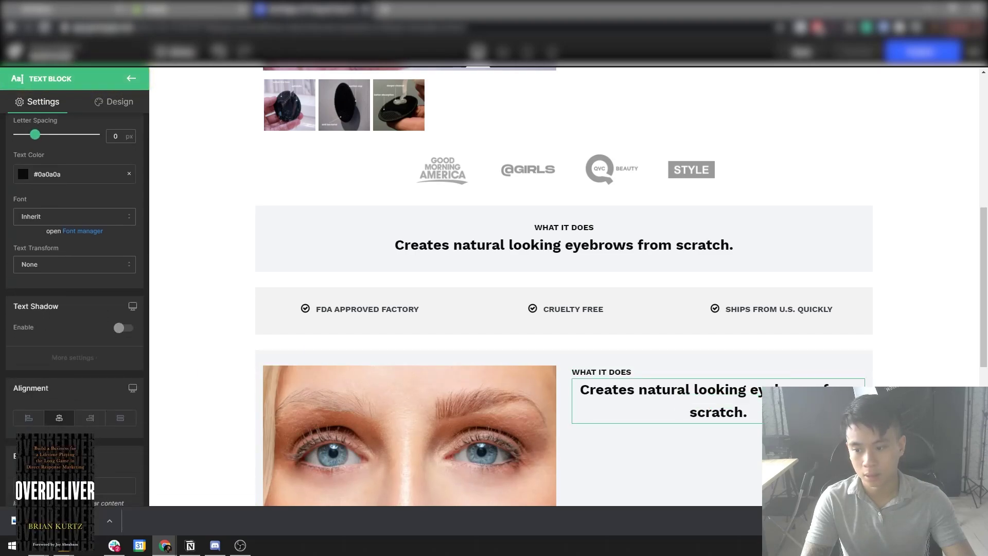
click(29, 417)
Reduce the line height of the "Creates natural looking eyebrows from scratch." heading in both the photo row and the original row.
scroll(80, 231, up, 2)
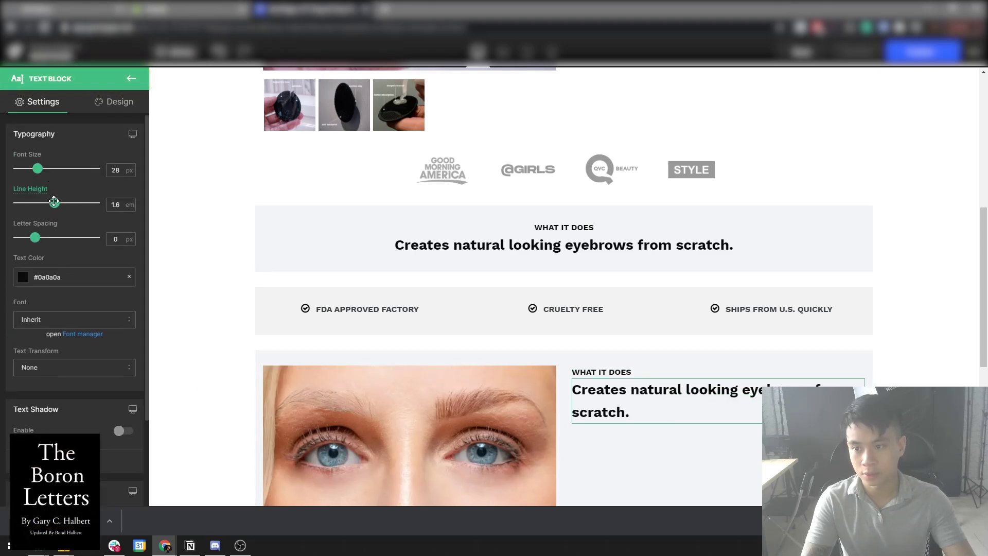
drag(54, 201, 37, 201)
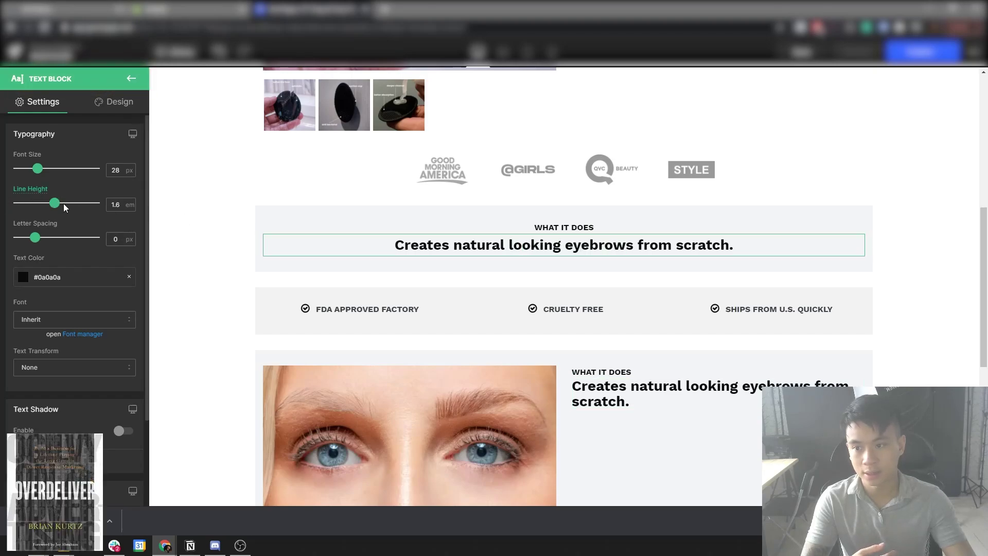
drag(38, 202, 41, 202)
click(233, 351)
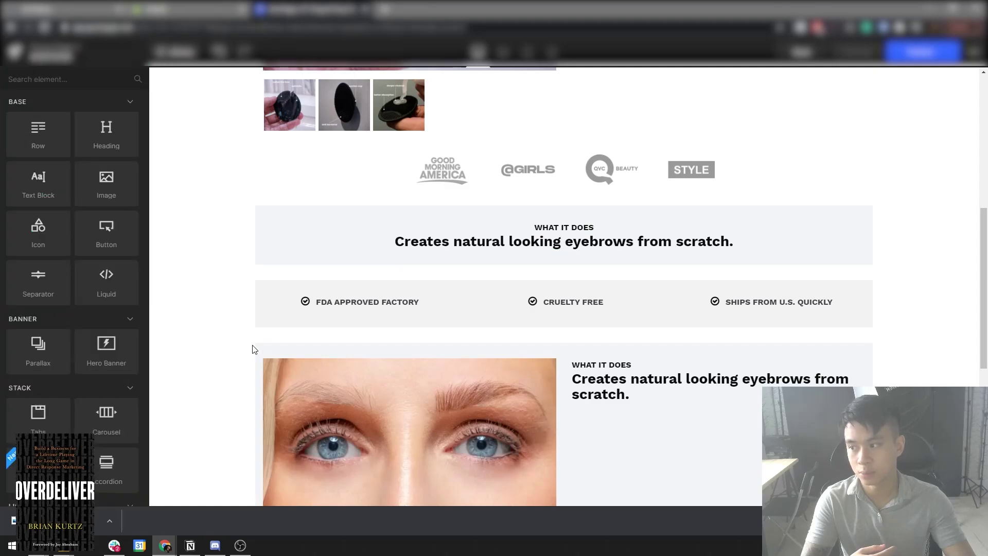
Replace the "WHAT IT DOES" label beside the eyebrow photo with "#1 SELLING EYEBROW PEN".
scroll(301, 341, down, 2)
click(632, 262)
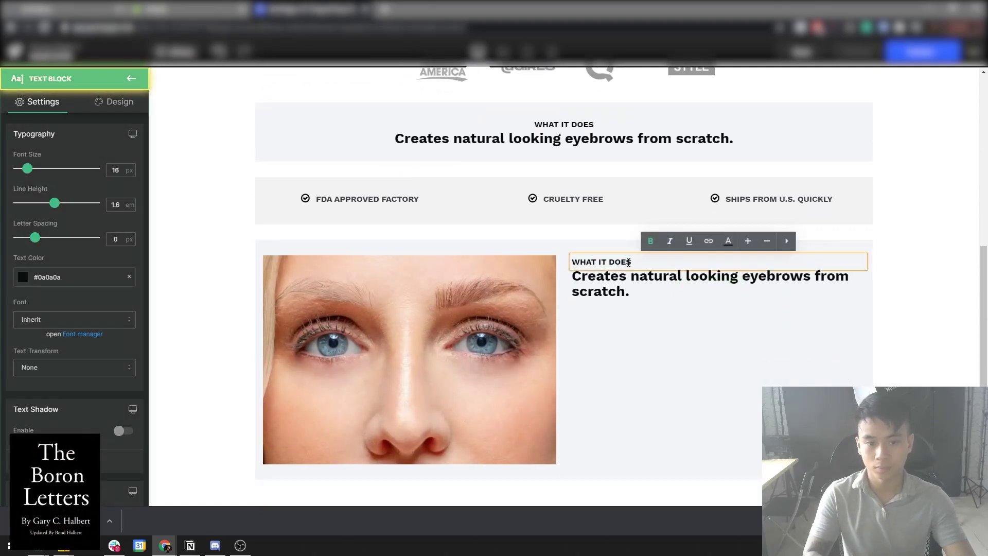
triple_click(631, 263)
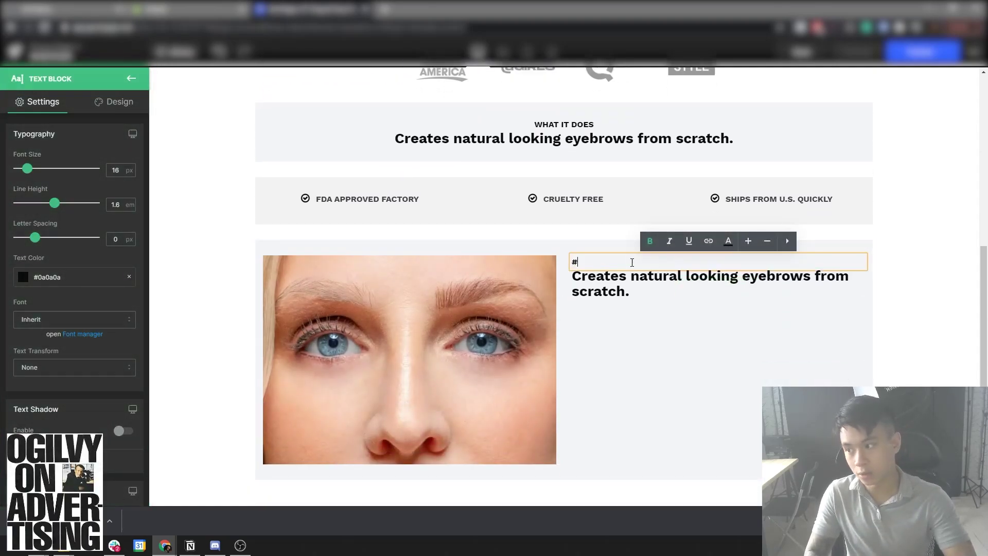
text(#1 BEST)
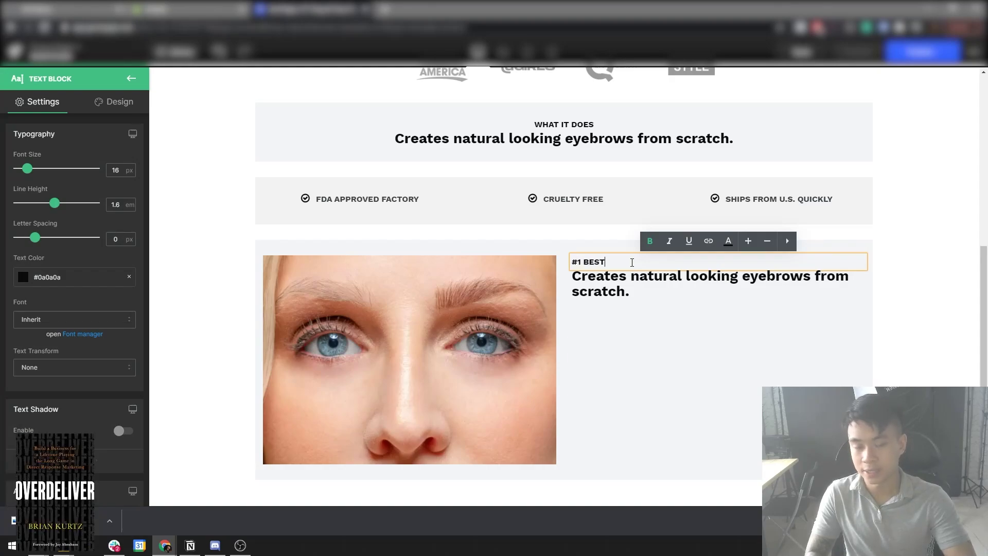
key(BackSpace)
key(BackSpace)
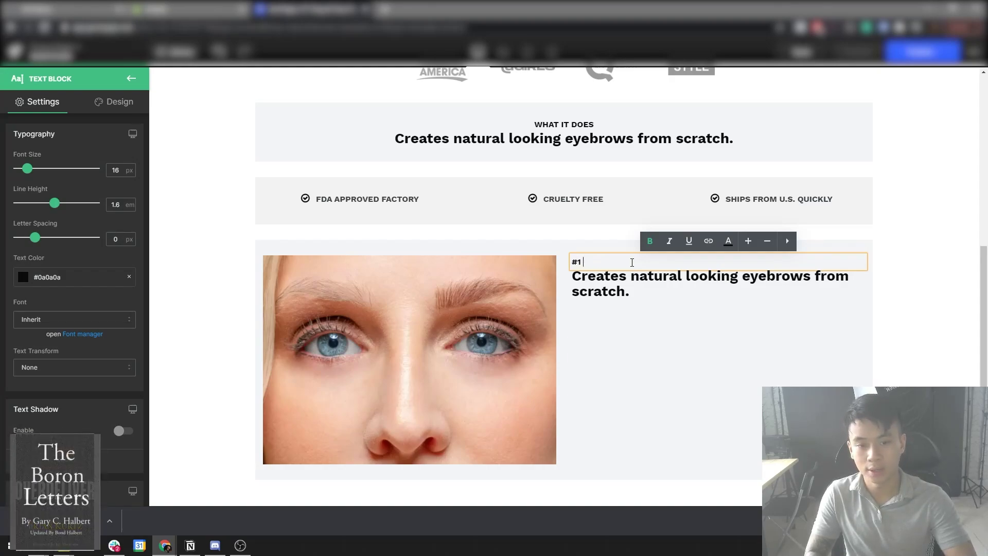
text(SELLING )
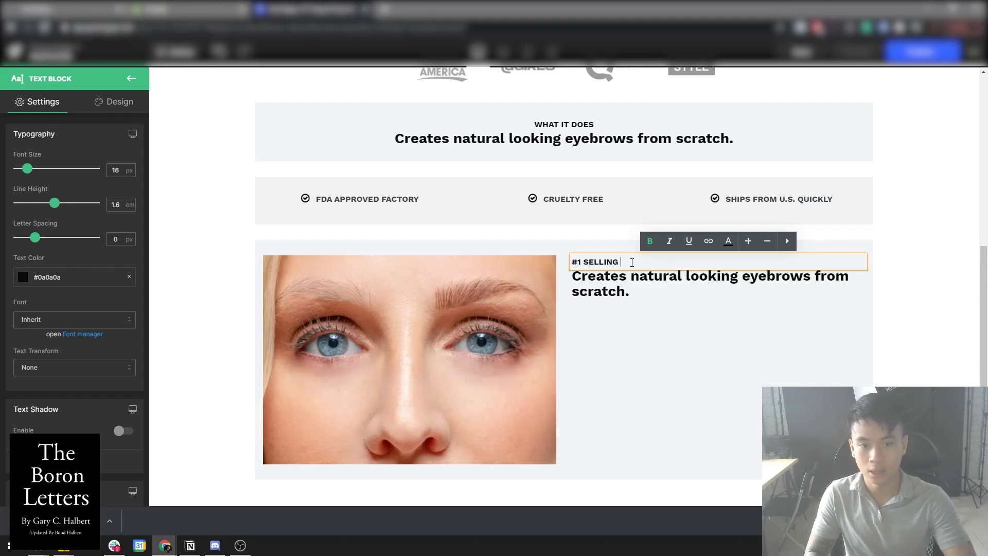
text(EYEBROW PEN)
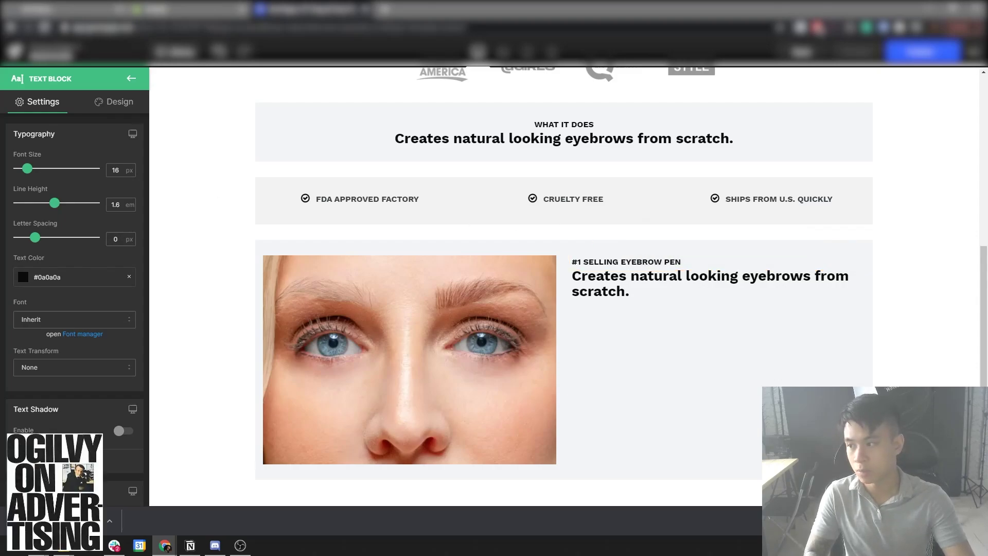
Replace the heading beside the eyebrow photo with "TRANSFORMED OVER 1,000,000 EYEBROWS GLOBALLY".
click(650, 300)
click(646, 291)
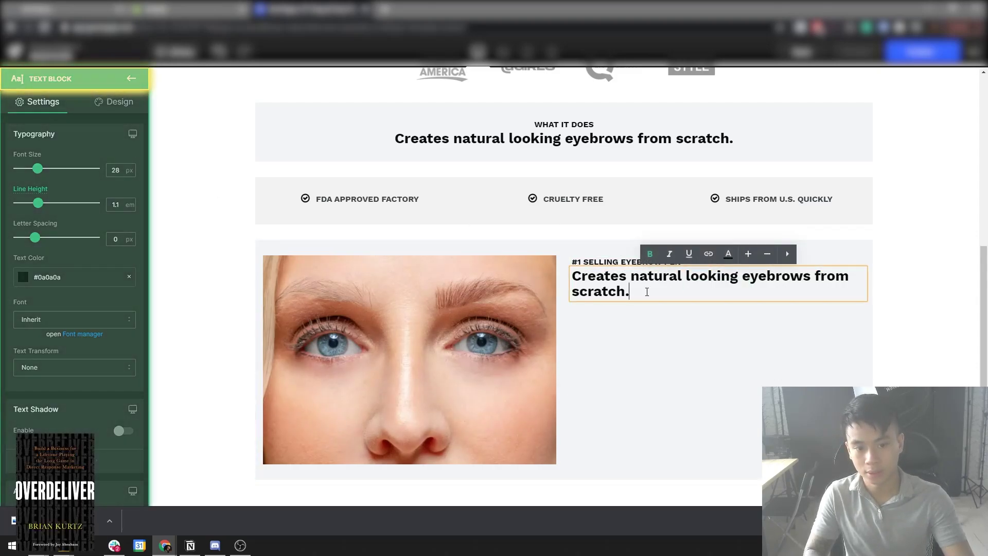
key(ctrl+a)
text(TRANSF)
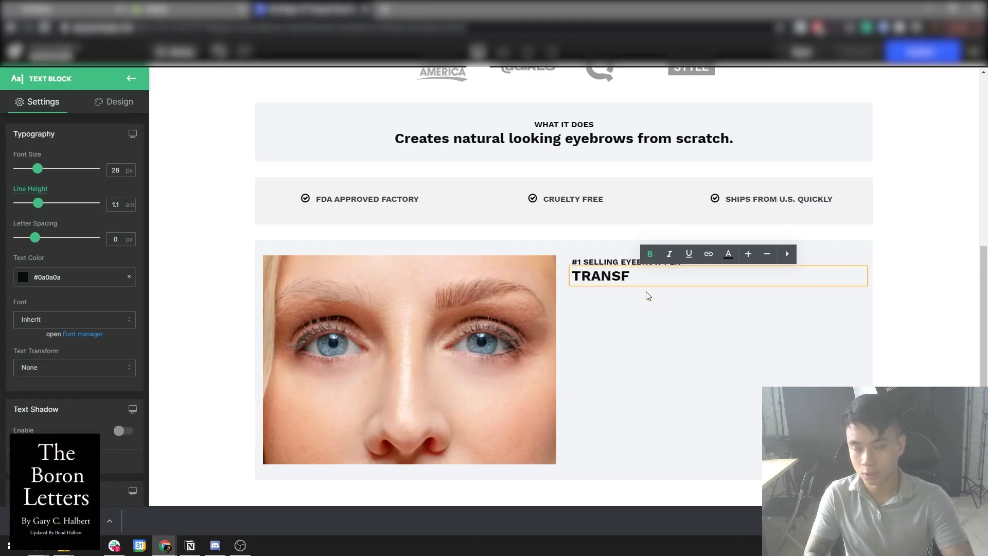
text(ORMED OVER 1,)
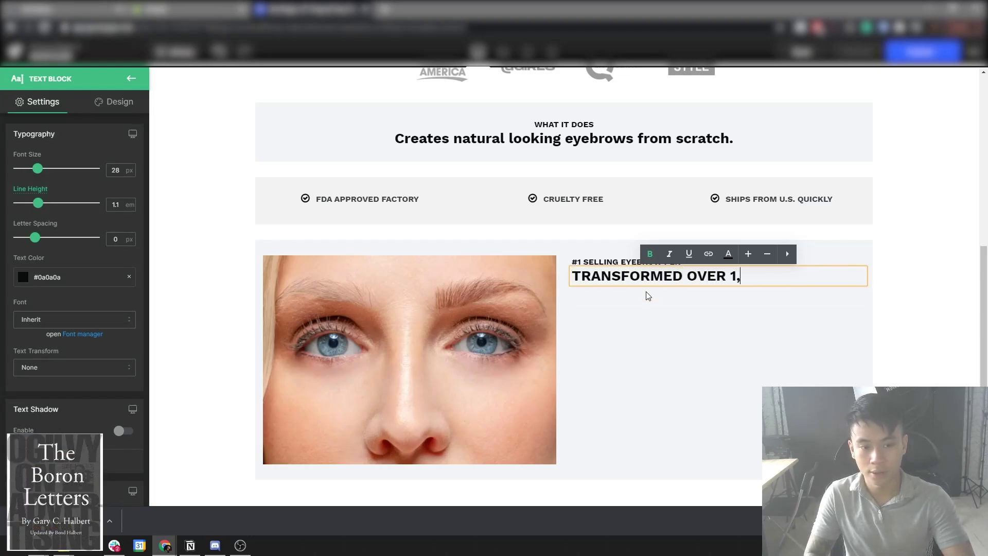
text(000,000)
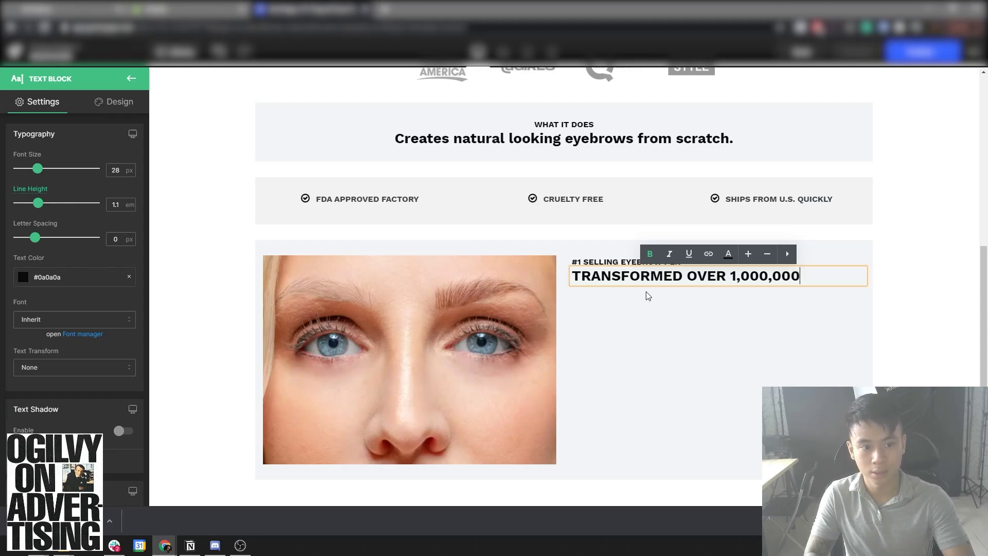
text( EYEBROWS GLOBAL)
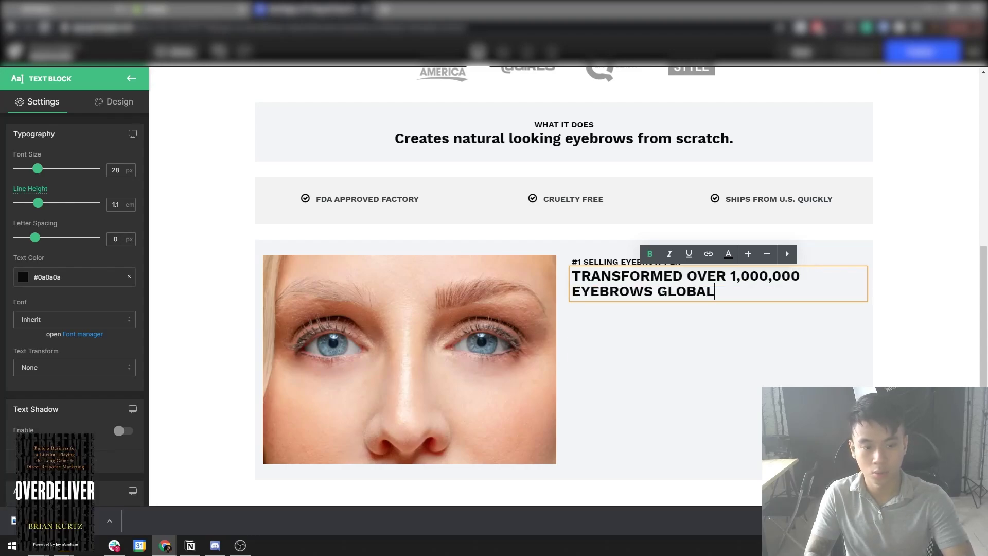
text(LY)
click(900, 271)
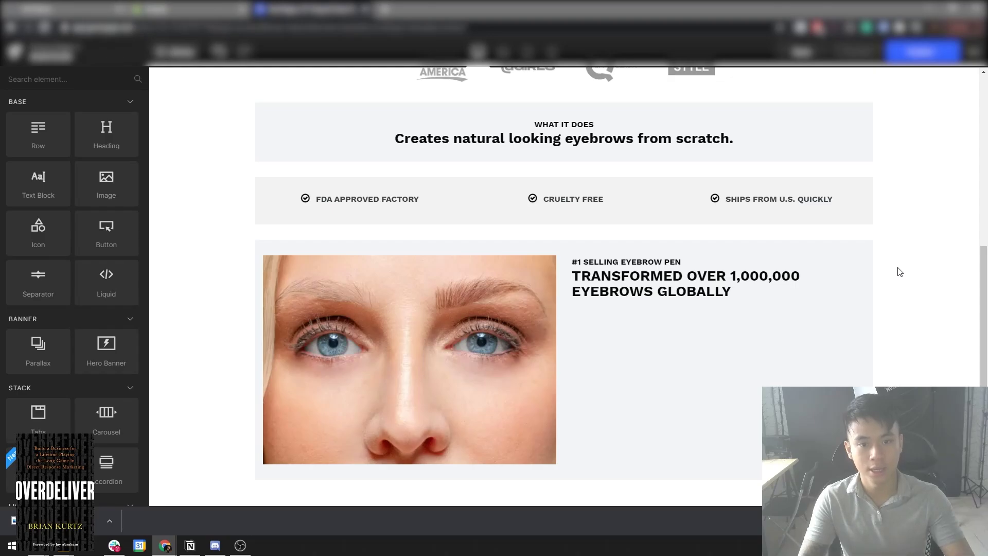
Compare the page built so far with the TatBrow reference page, examining the order of its sections from the product header to the press quotes.
scroll(899, 272, up, 8)
scroll(833, 247, down, 6)
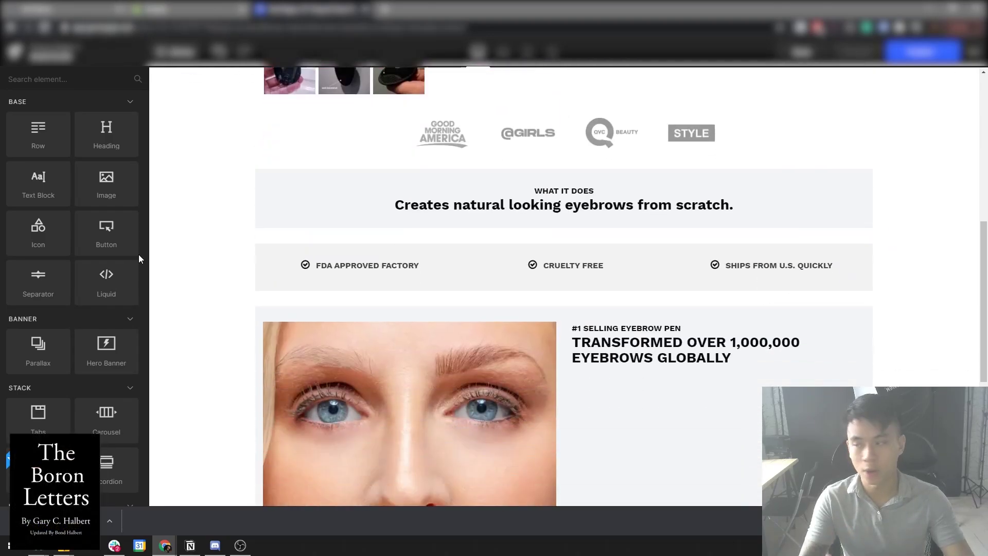
scroll(563, 283, down, 1)
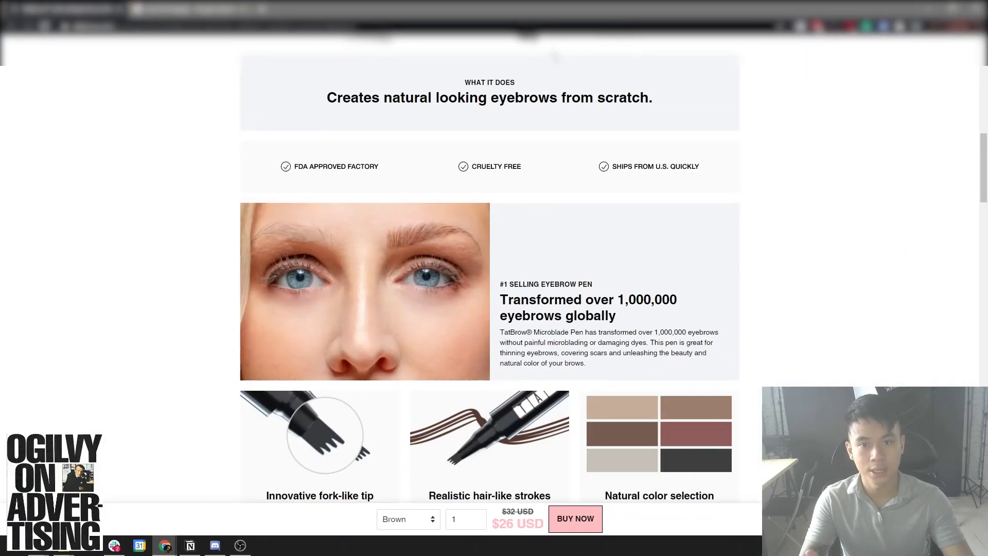
scroll(774, 241, up, 10)
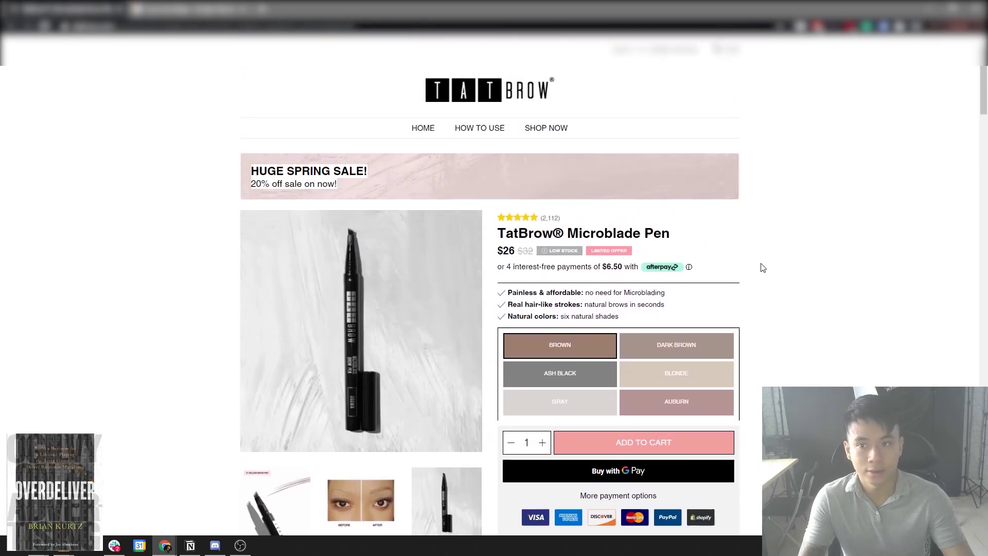
scroll(475, 298, down, 20)
scroll(475, 299, up, 4)
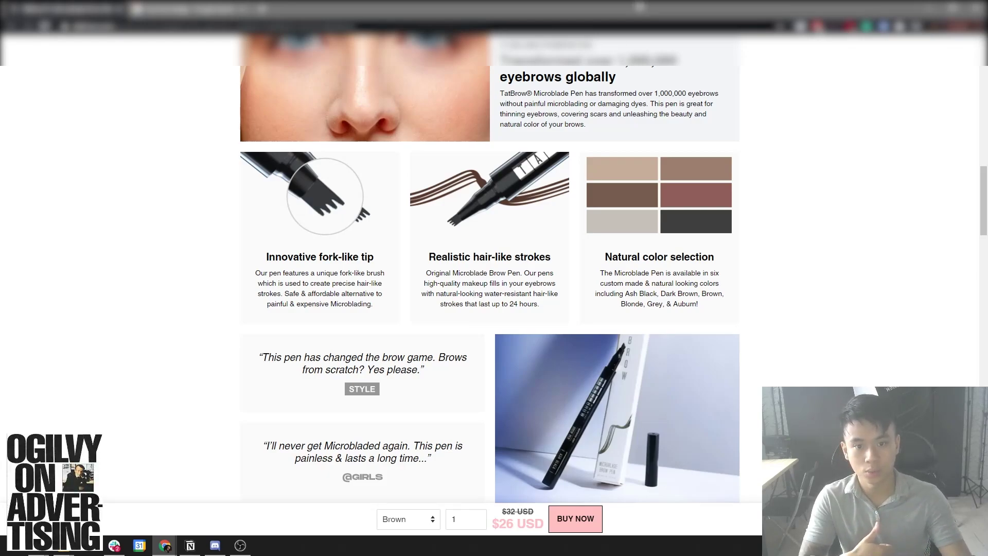
scroll(546, 186, down, 2)
scroll(546, 186, up, 4)
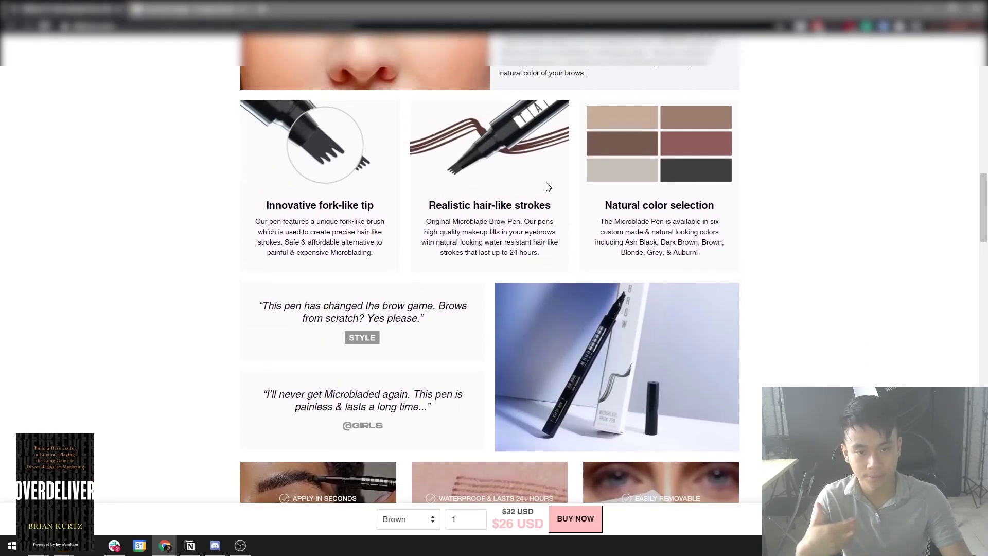
scroll(547, 186, up, 7)
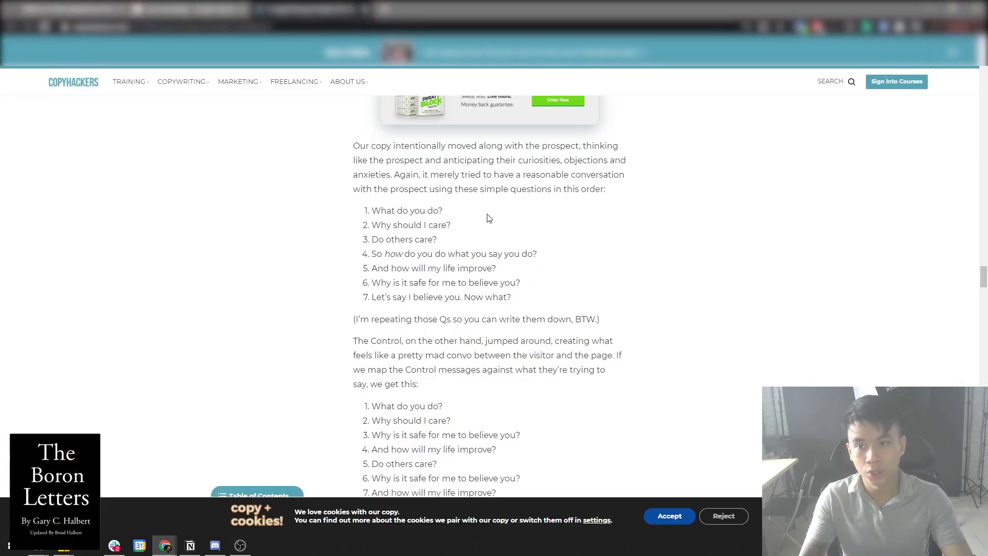
Read the ordered list of seven prospect questions in the Copyhackers article as a guide to structuring the page copy.
drag(396, 225, 430, 240)
click(390, 244)
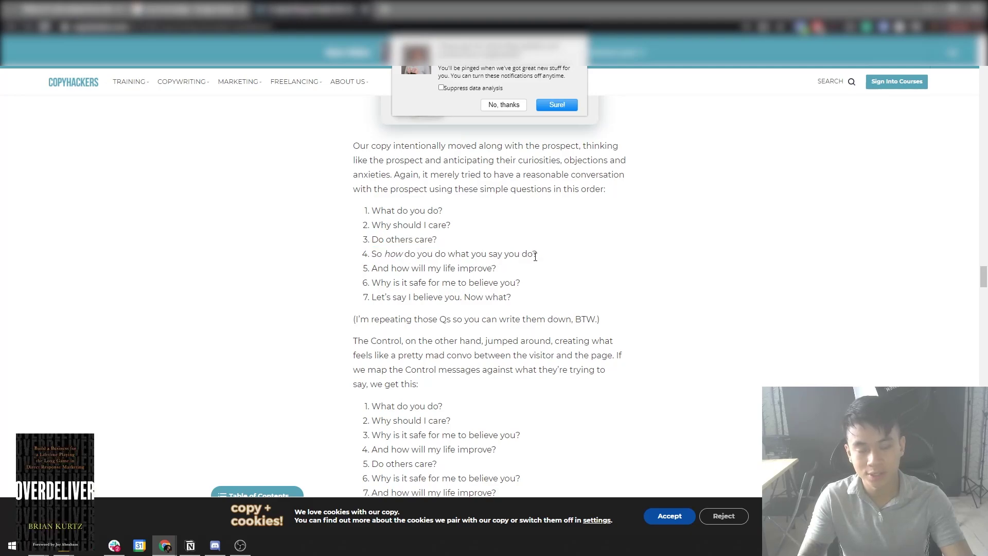
drag(421, 272, 409, 270)
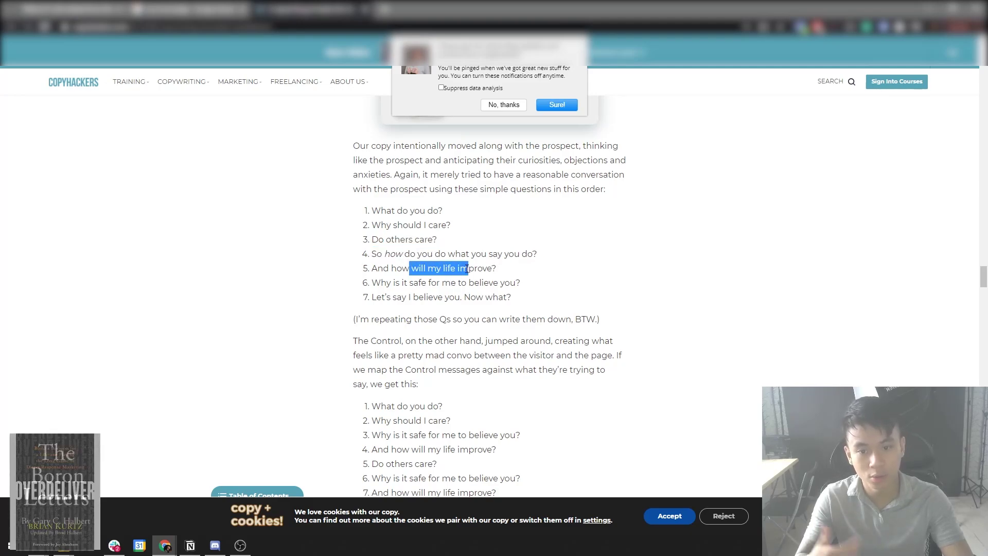
click(491, 271)
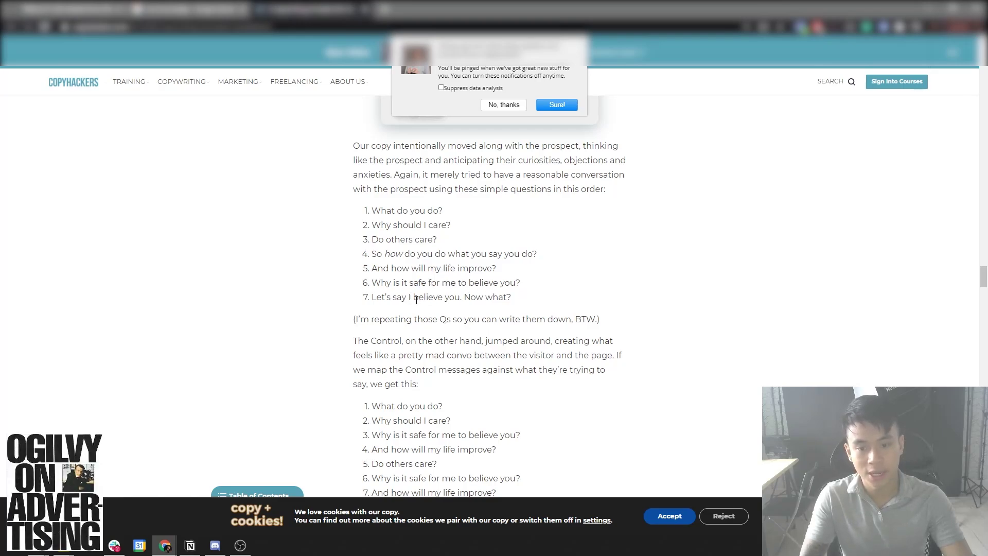
drag(416, 300, 511, 299)
drag(353, 320, 401, 309)
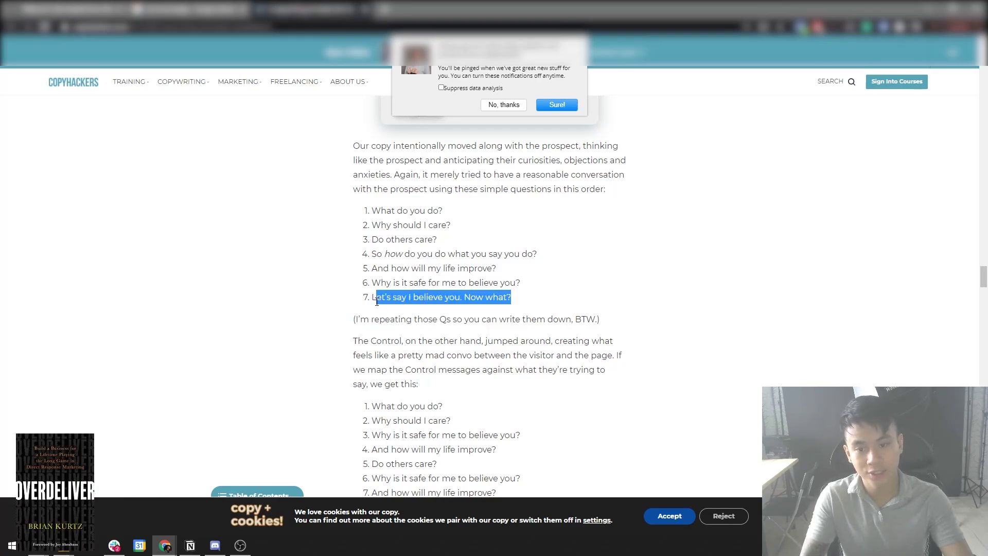
drag(542, 292, 415, 310)
scroll(461, 279, down, 4)
scroll(468, 279, up, 4)
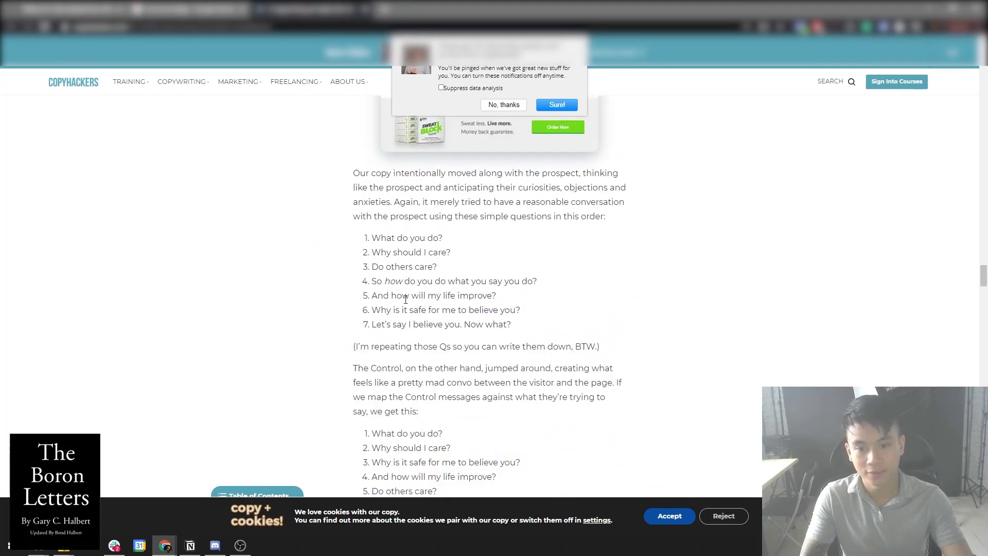
drag(472, 281, 342, 319)
click(424, 291)
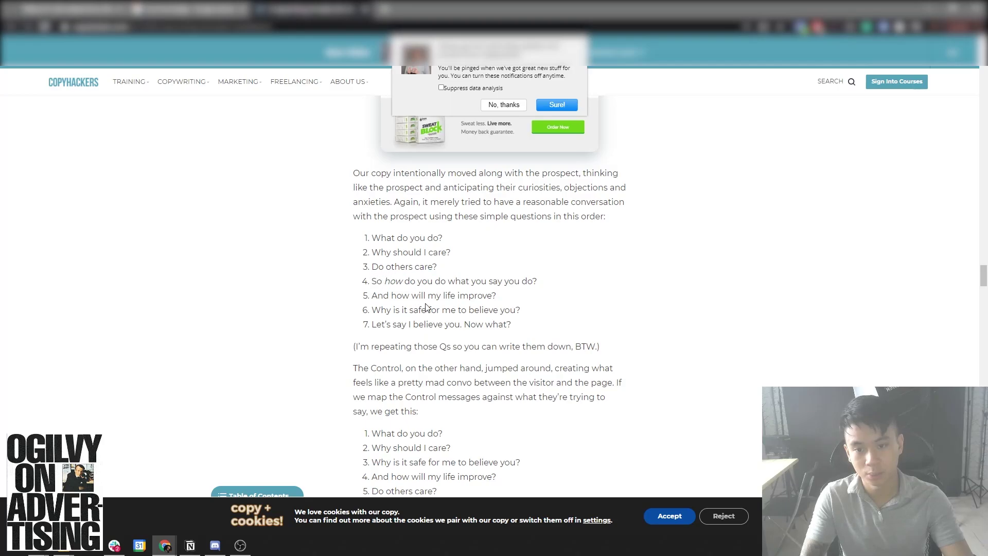
drag(463, 253, 380, 238)
click(502, 268)
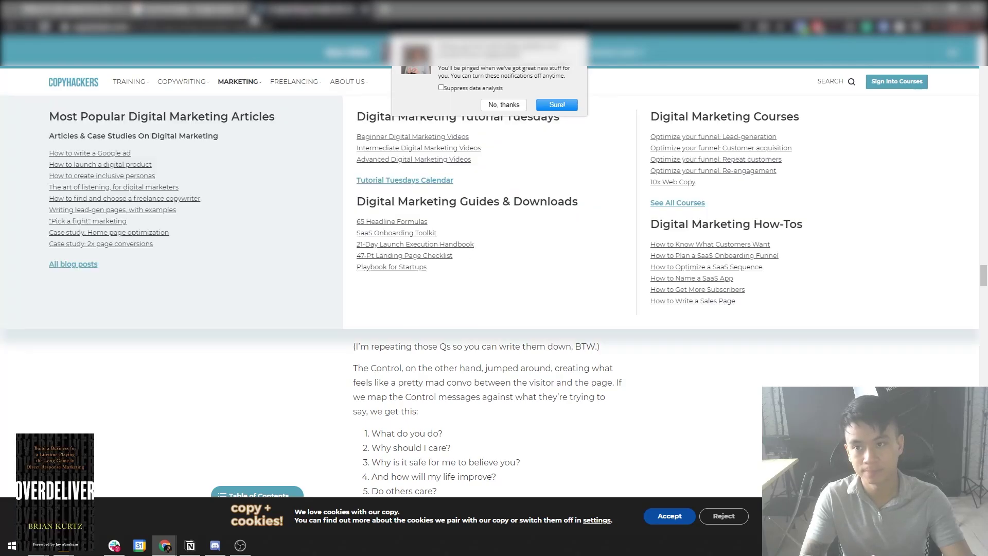
Switch back to the TatBrow page and examine its copy from the "WHAT IT DOES" section down to the customer video testimonials.
click(56, 7)
scroll(505, 277, up, 3)
scroll(503, 278, down, 4)
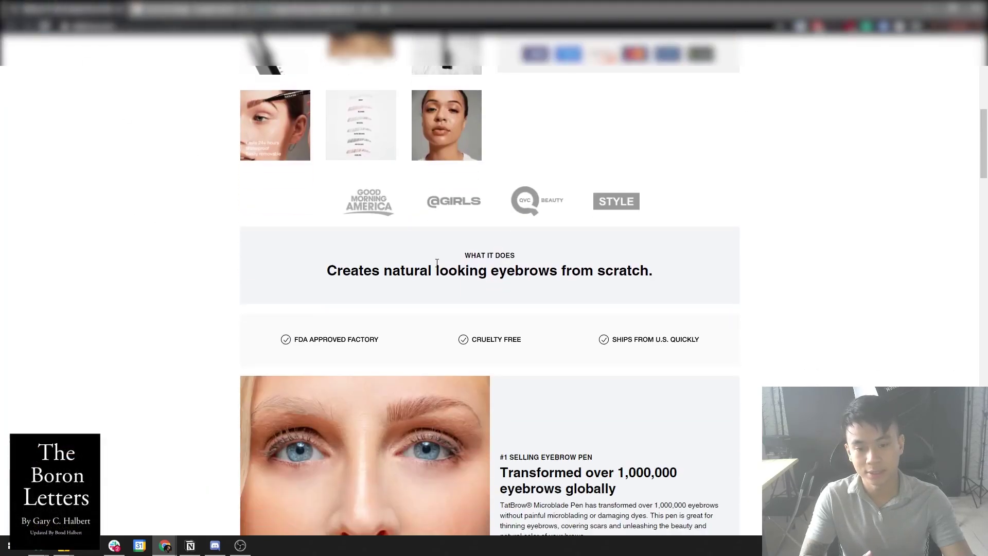
scroll(524, 253, down, 4)
scroll(382, 297, down, 1)
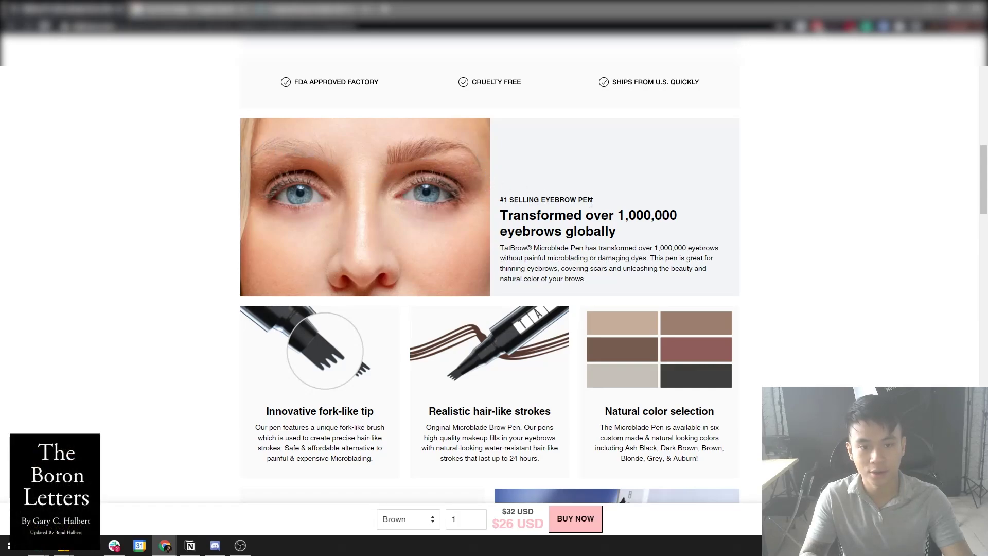
double_click(628, 212)
drag(669, 242, 550, 213)
click(506, 215)
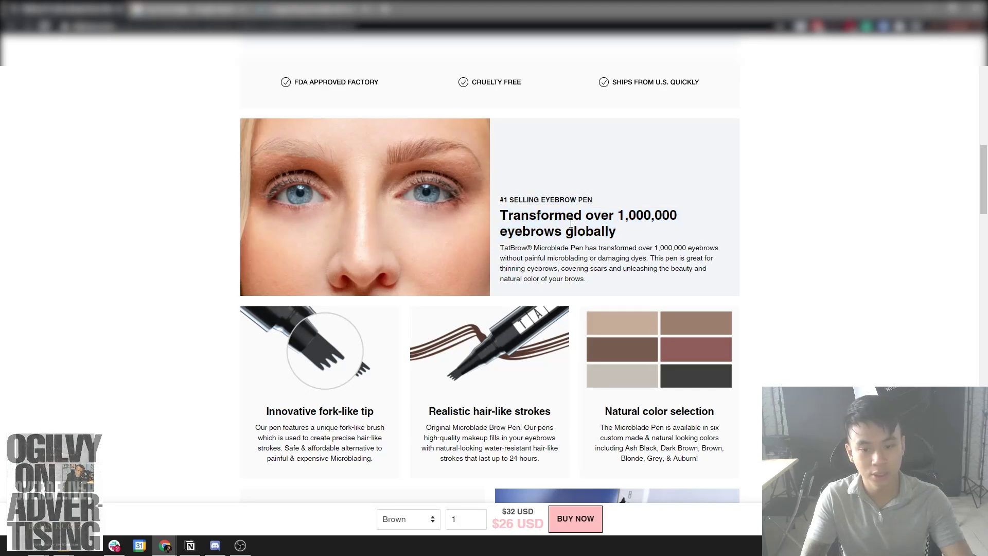
scroll(520, 289, down, 2)
scroll(519, 290, down, 10)
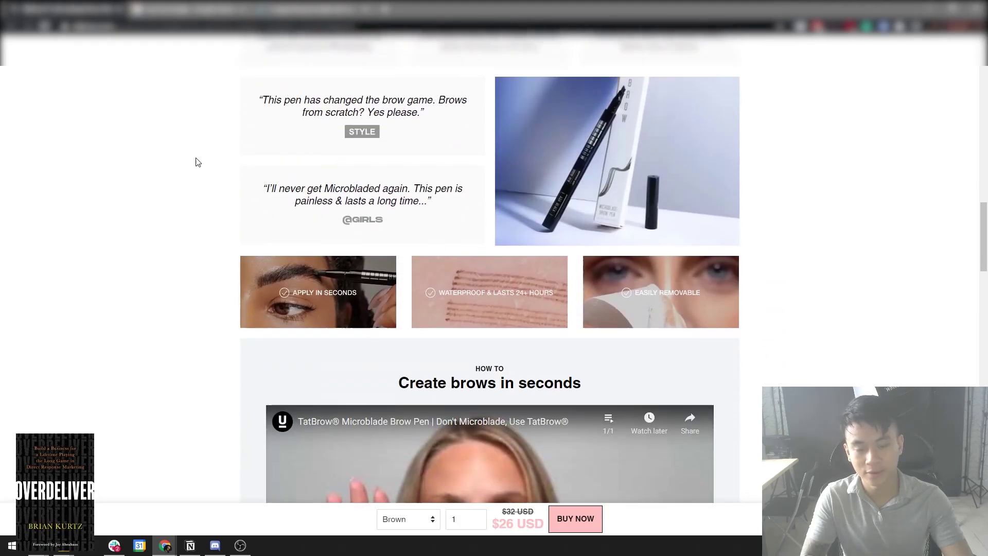
scroll(410, 293, down, 10)
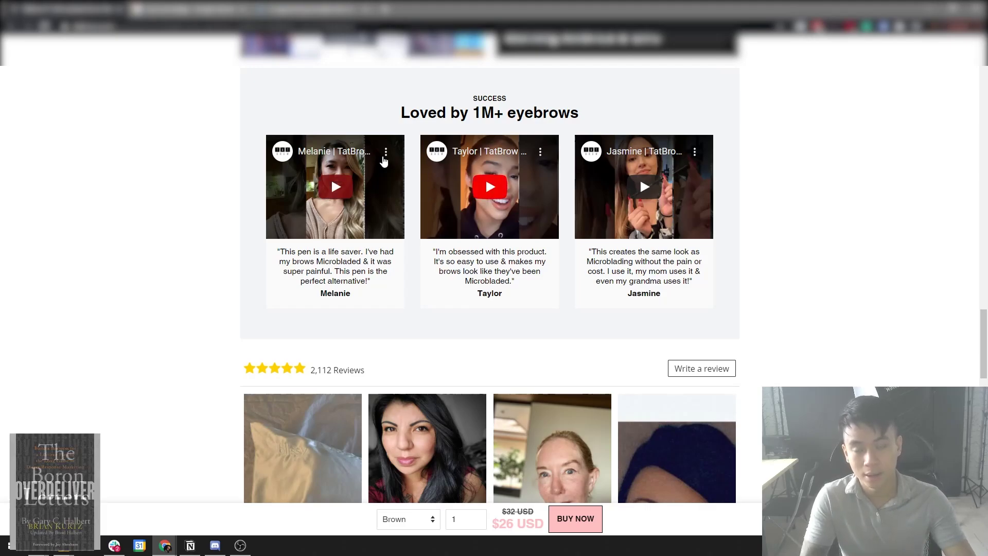
scroll(480, 153, up, 9)
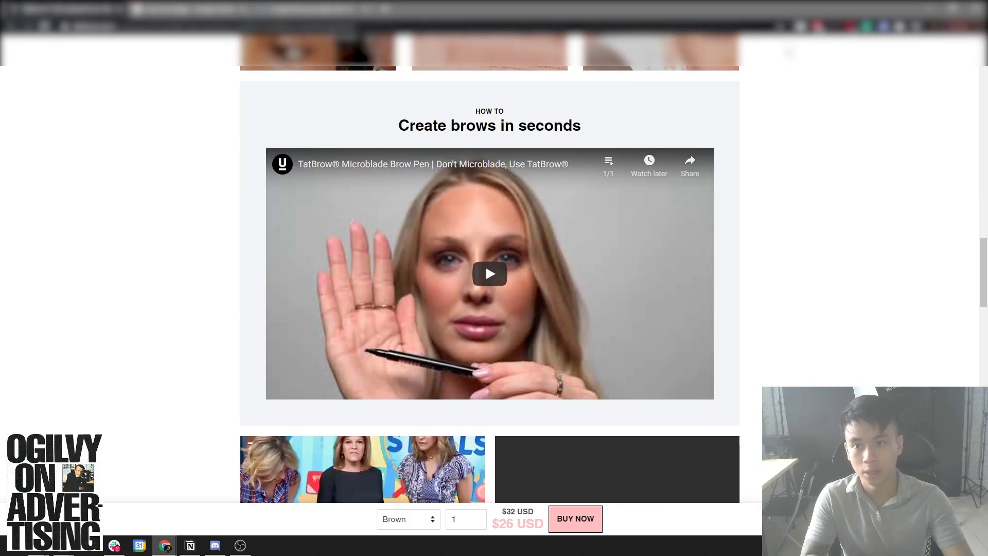
drag(516, 10, 0, 144)
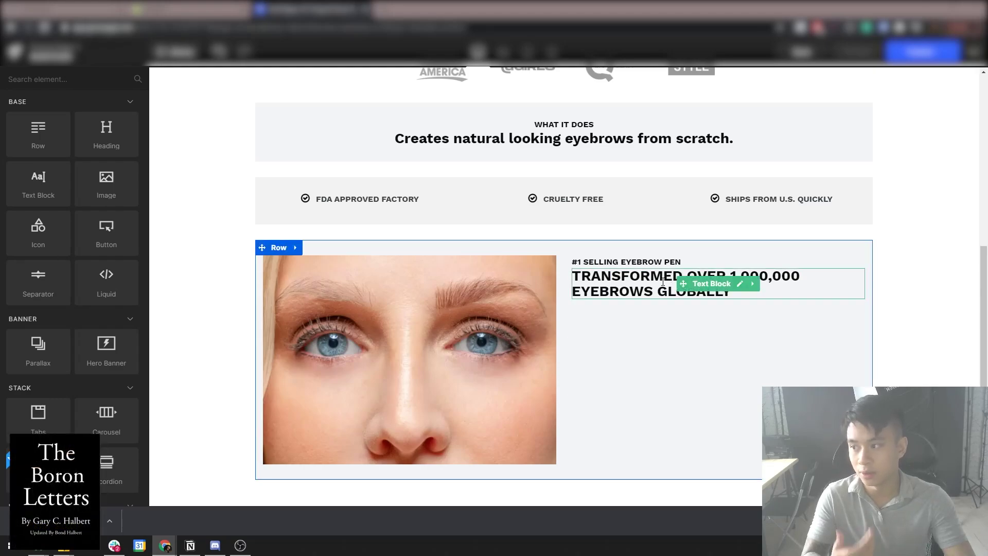
Duplicate the "TRANSFORMED OVER 1,000,000 EYEBROWS GLOBALLY" text block directly below the original in the photo row.
click(678, 282)
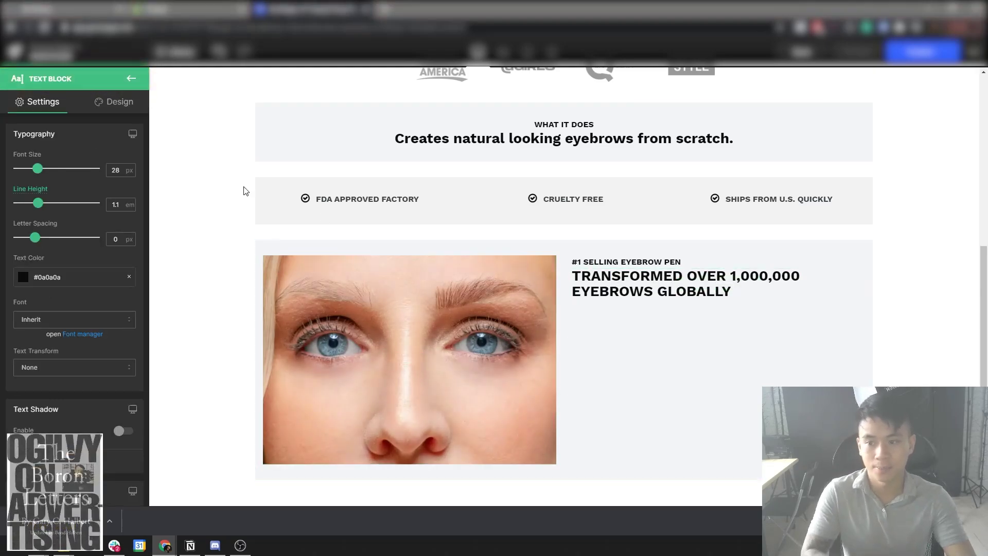
click(239, 218)
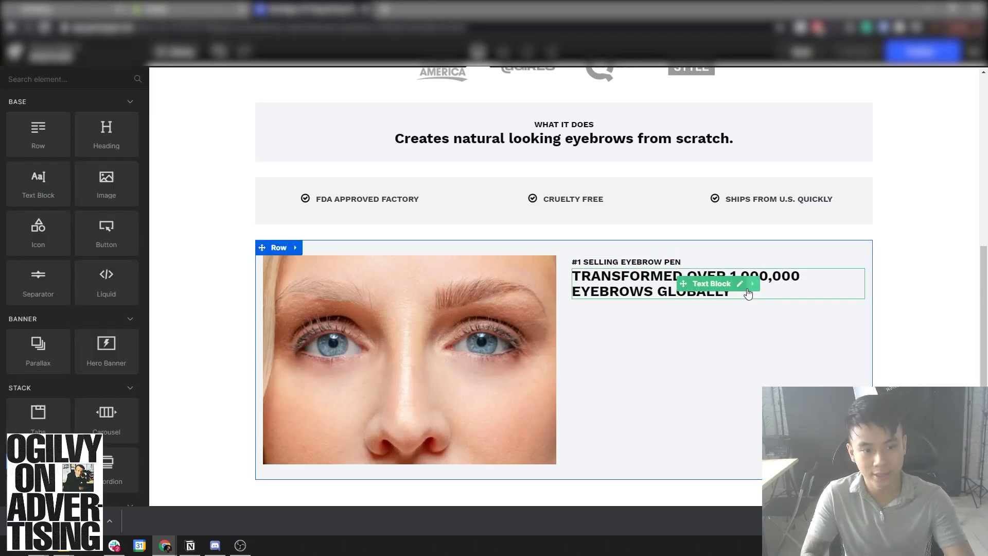
click(752, 285)
click(748, 285)
click(705, 317)
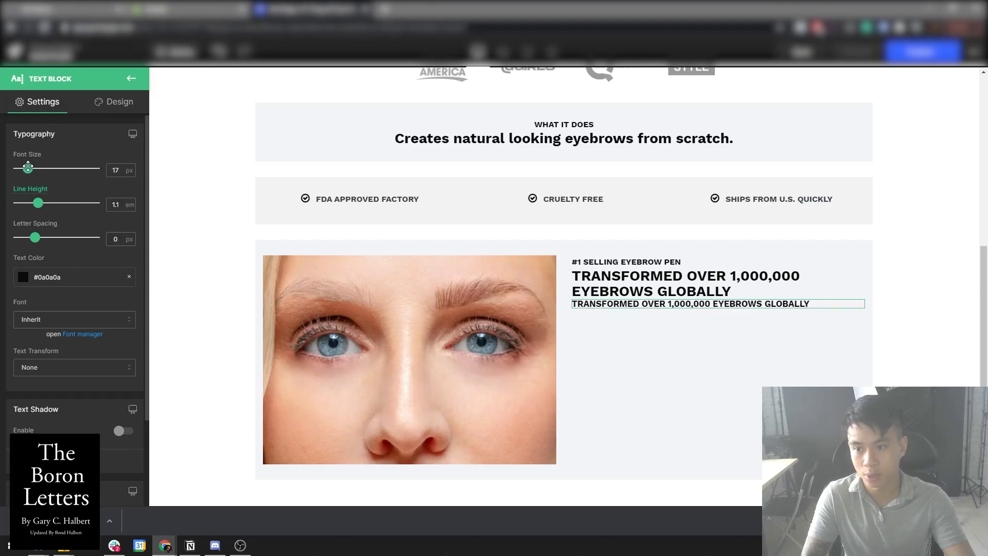
Set the duplicated text block to 16 px regular weight and replace its text with the TatBrow Microblade Pen description paragraph.
drag(29, 167, 28, 167)
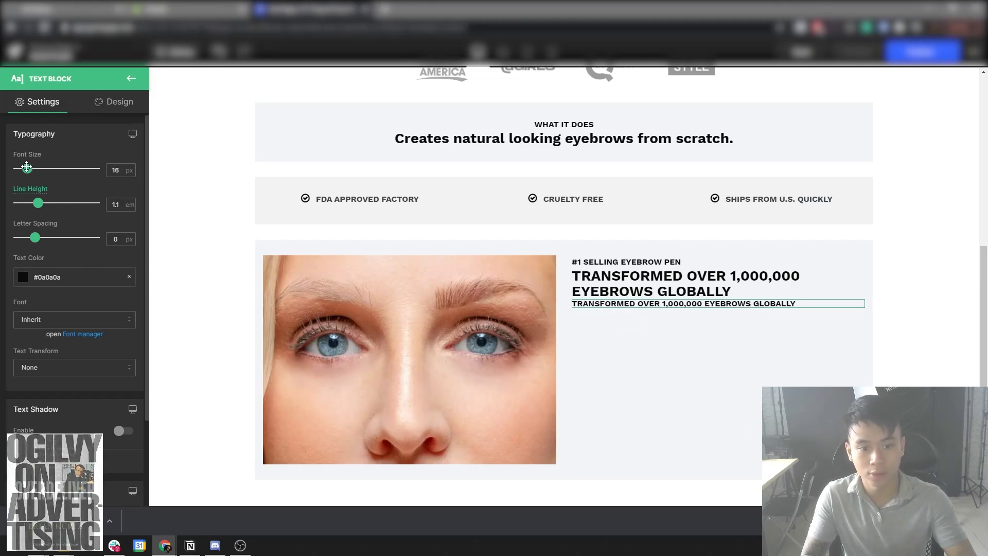
click(618, 304)
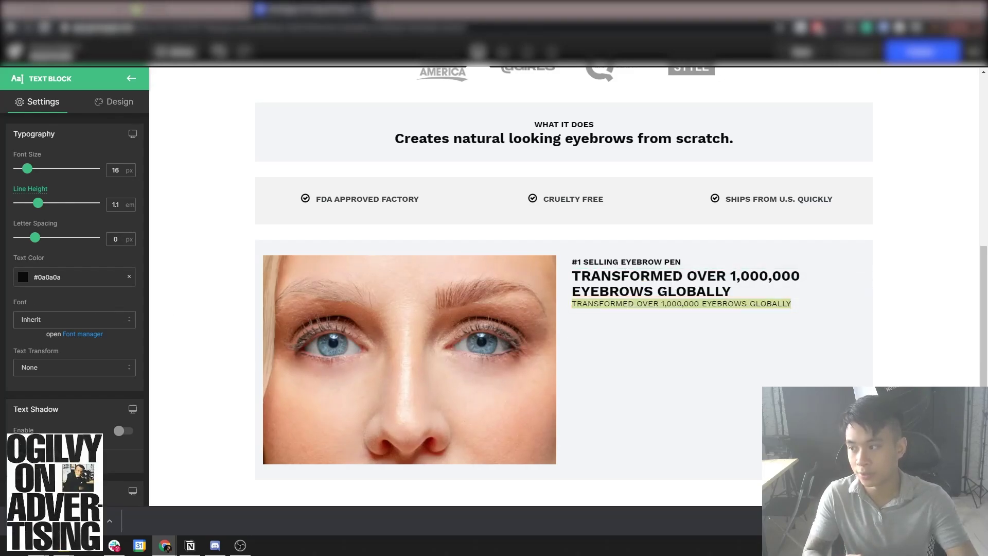
triple_click(599, 305)
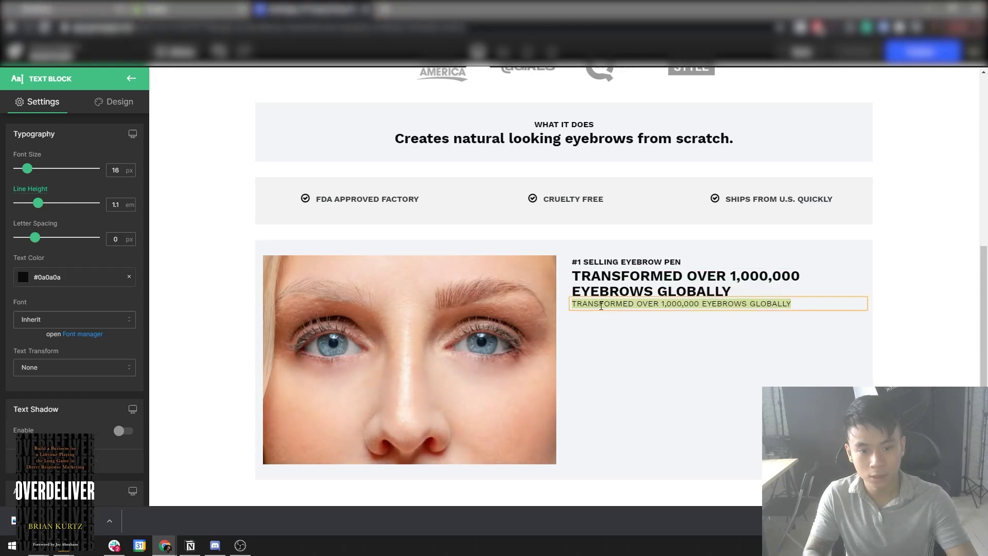
key(ctrl+v)
click(459, 295)
click(719, 339)
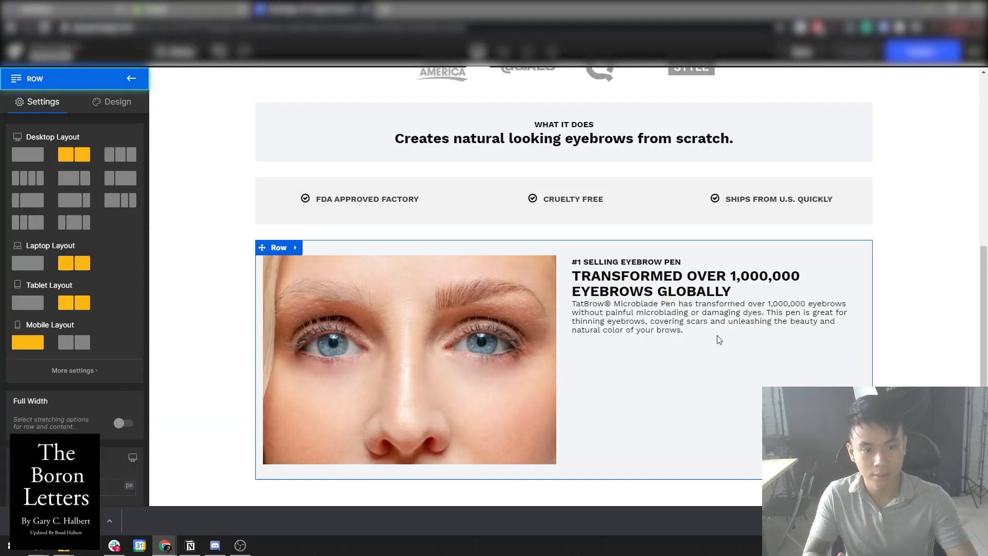
Add a small top margin to the description paragraph to separate it from the "TRANSFORMED OVER 1,000,000 EYEBROWS GLOBALLY" heading.
click(690, 318)
click(116, 102)
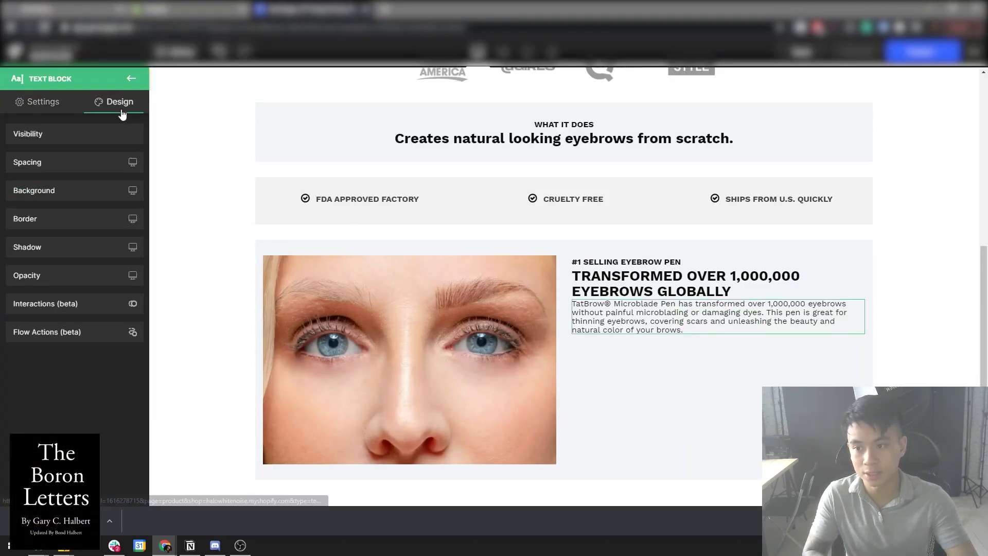
click(53, 170)
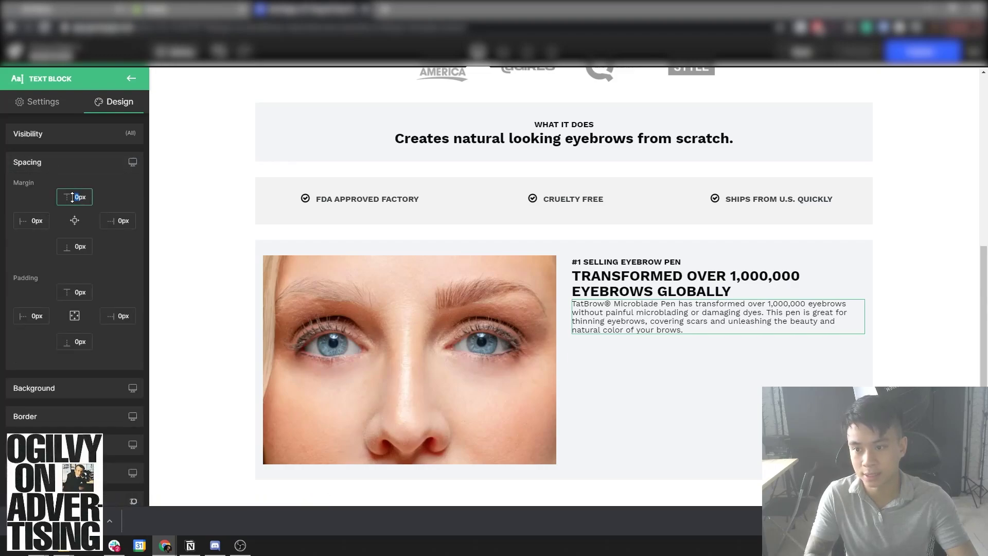
click(183, 262)
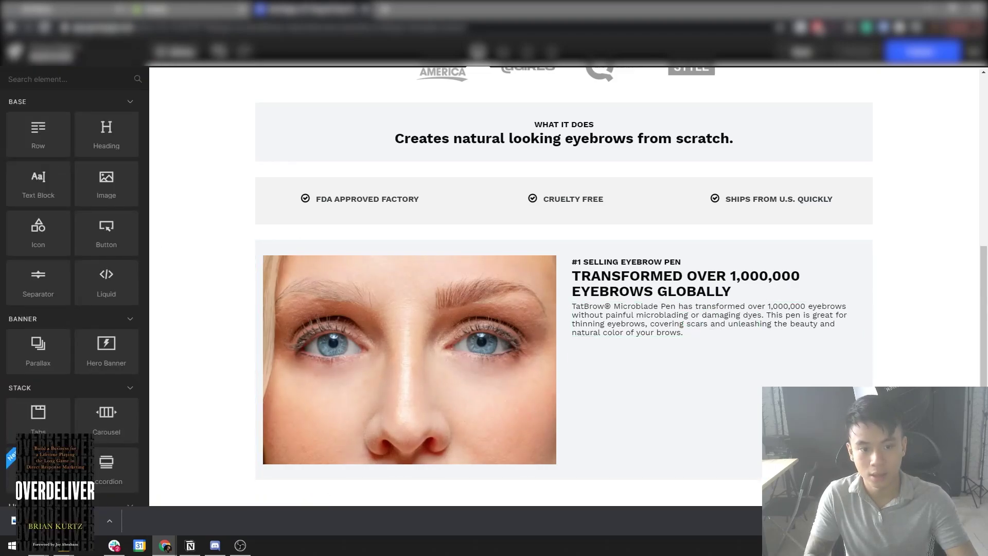
Nest the subheading, heading and description in a new row beside the eyebrow photo, with 117 px of top padding on that row.
scroll(924, 374, down, 1)
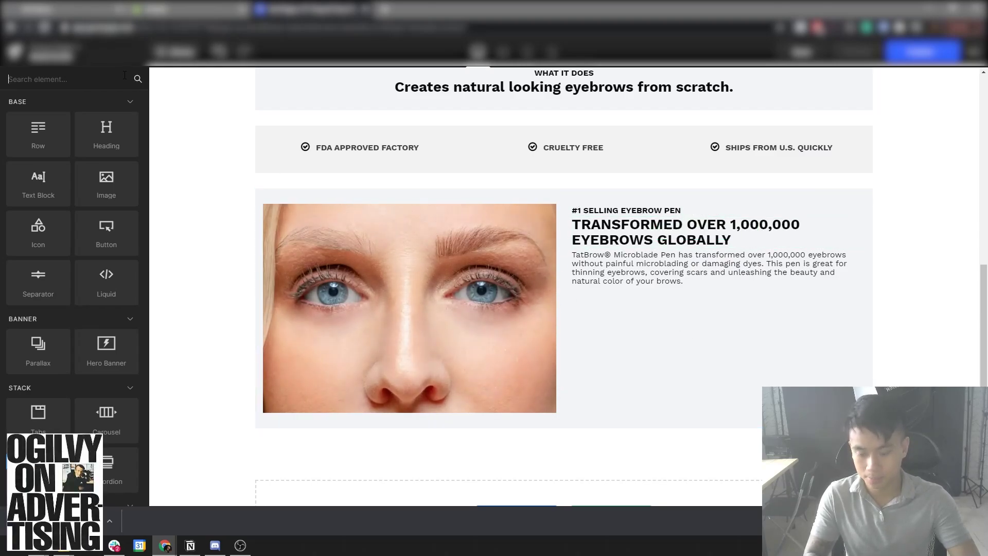
text(row)
drag(38, 133, 726, 213)
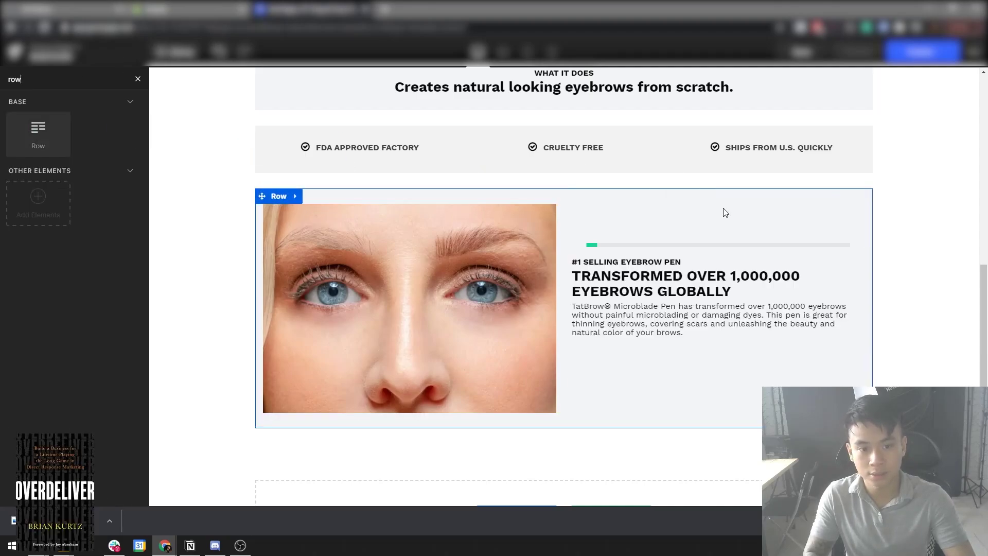
drag(638, 261, 669, 232)
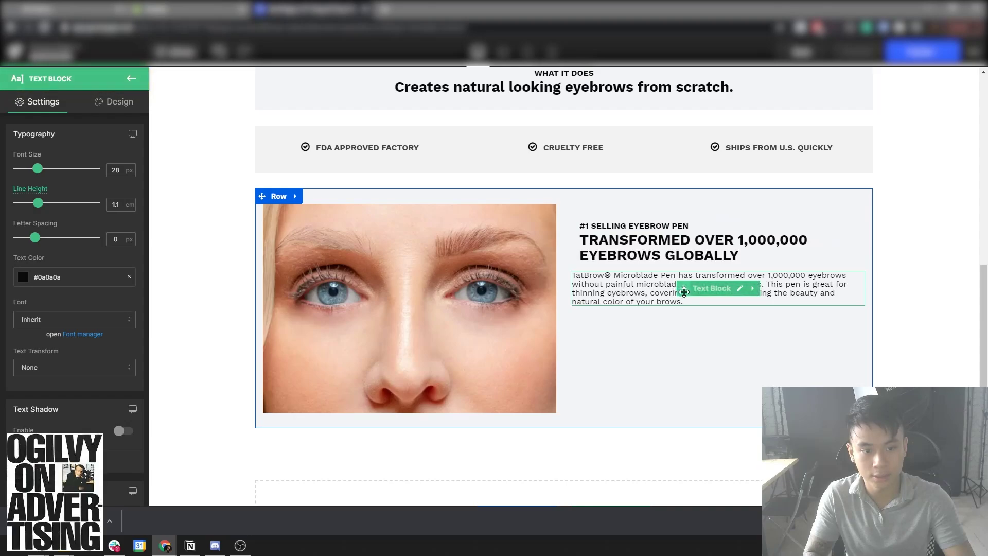
drag(683, 291, 683, 266)
drag(658, 211, 661, 257)
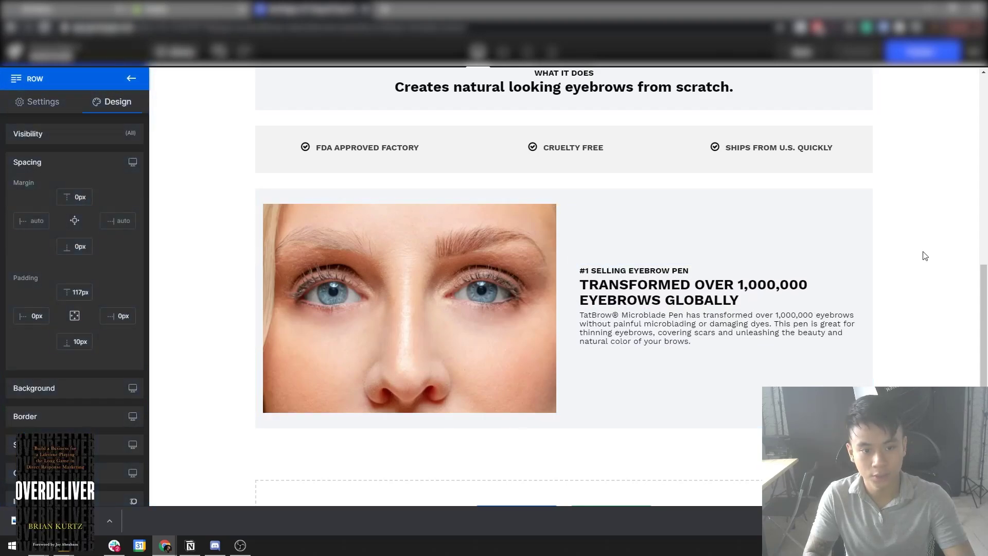
key(Escape)
Set the nested text row's top padding to 30 px in the mobile view and return to the desktop view.
click(552, 51)
scroll(560, 261, down, 3)
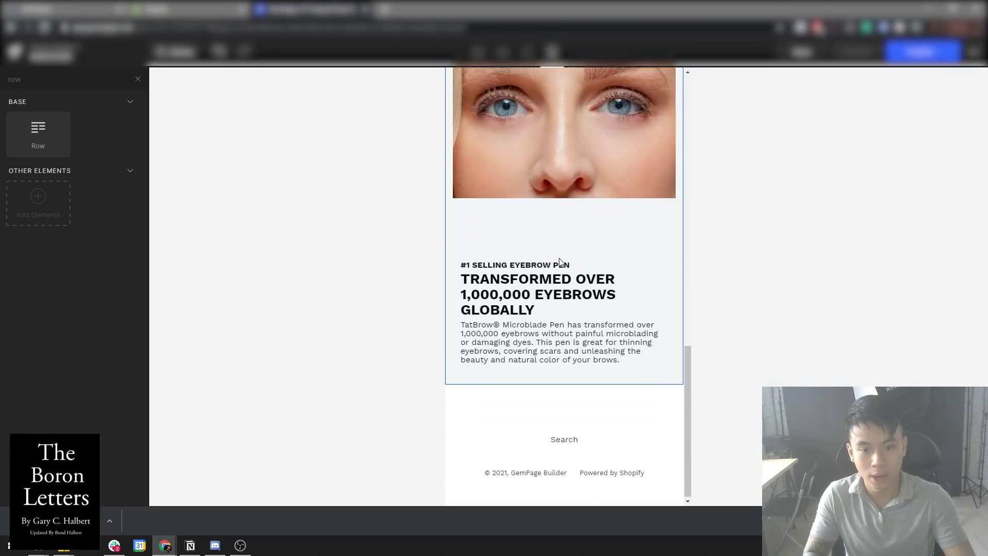
click(553, 236)
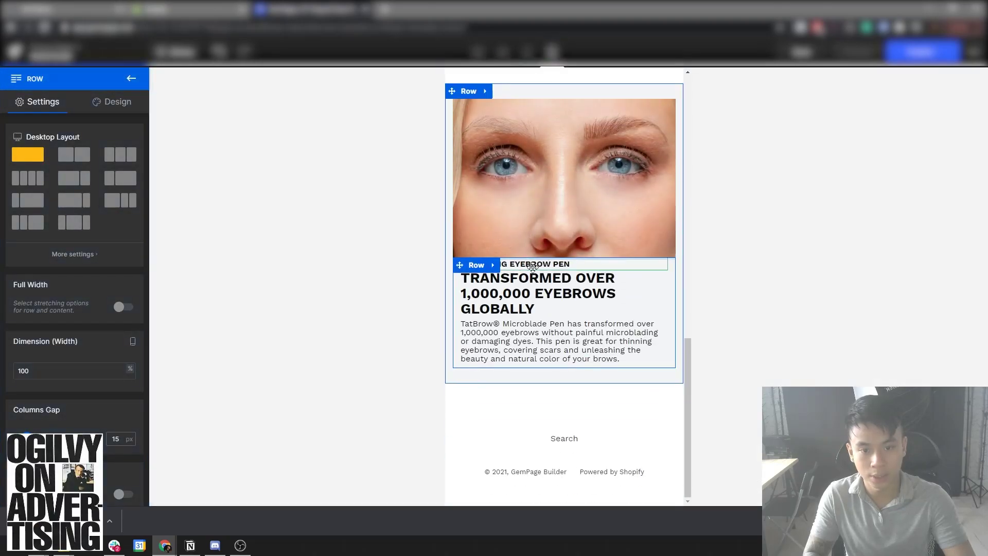
drag(639, 258, 644, 262)
click(473, 264)
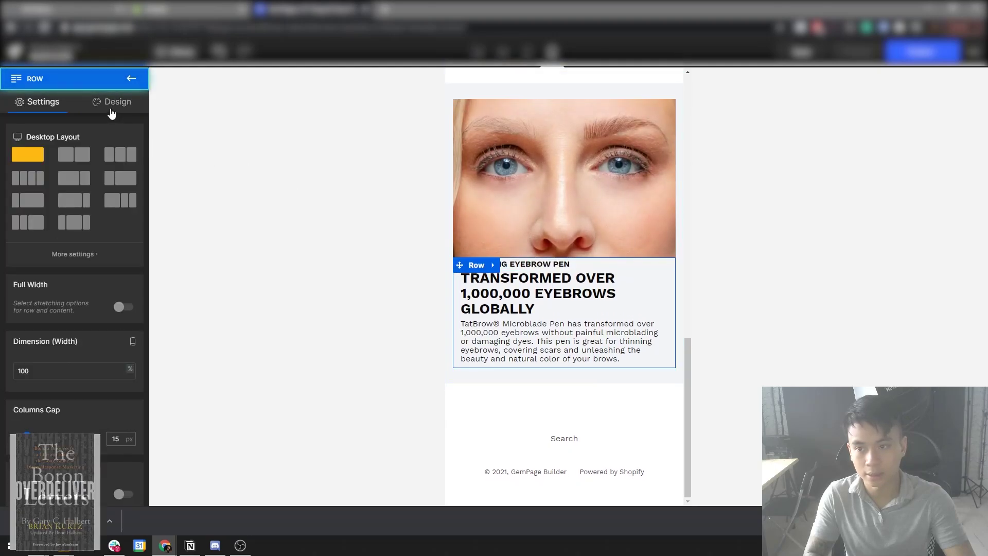
click(108, 102)
click(48, 162)
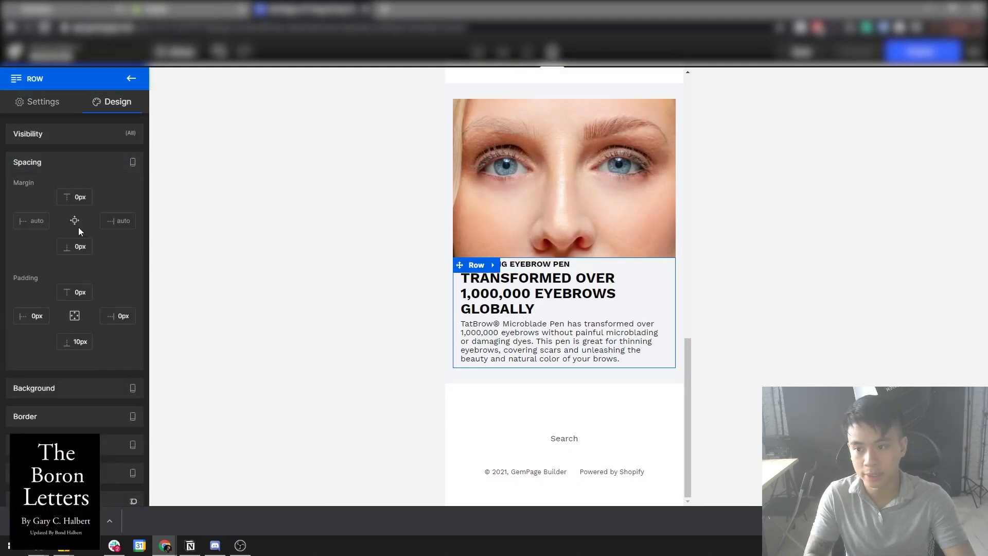
double_click(80, 292)
text(30)
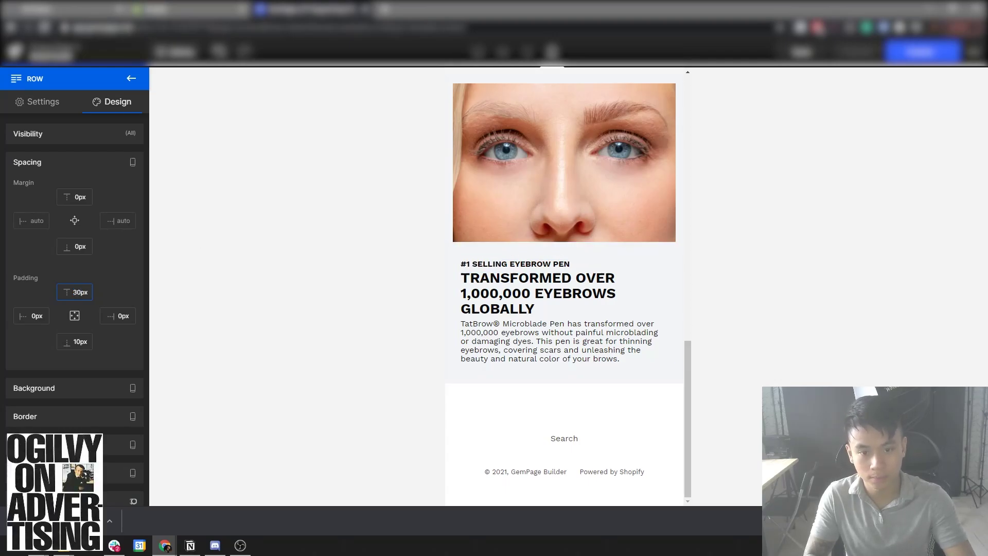
click(478, 51)
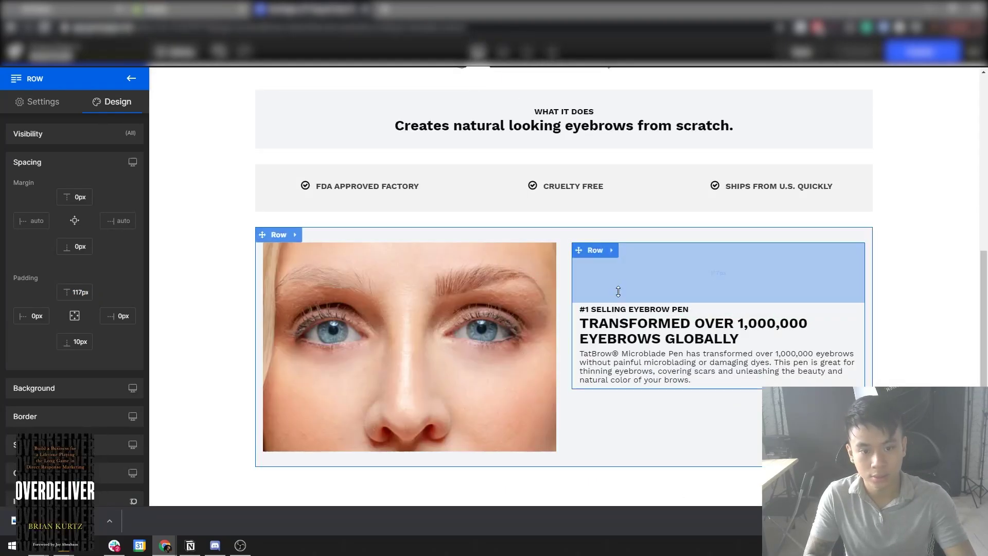
click(903, 339)
Save the page with the finished photo and text section.
scroll(895, 315, up, 2)
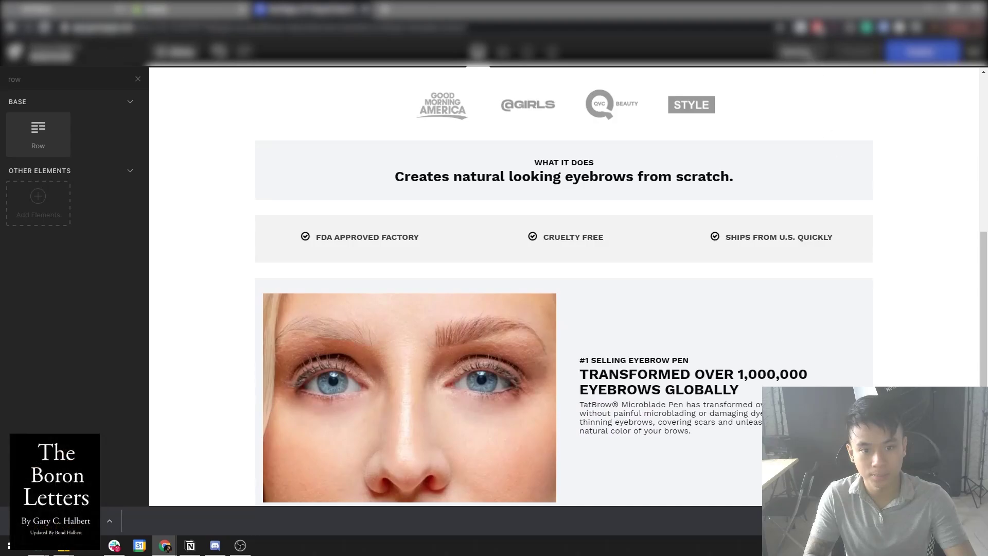
scroll(330, 323, down, 1)
key(ctrl+s)
Insert a new row directly below the photo and text section and give it a top margin.
scroll(269, 267, down, 4)
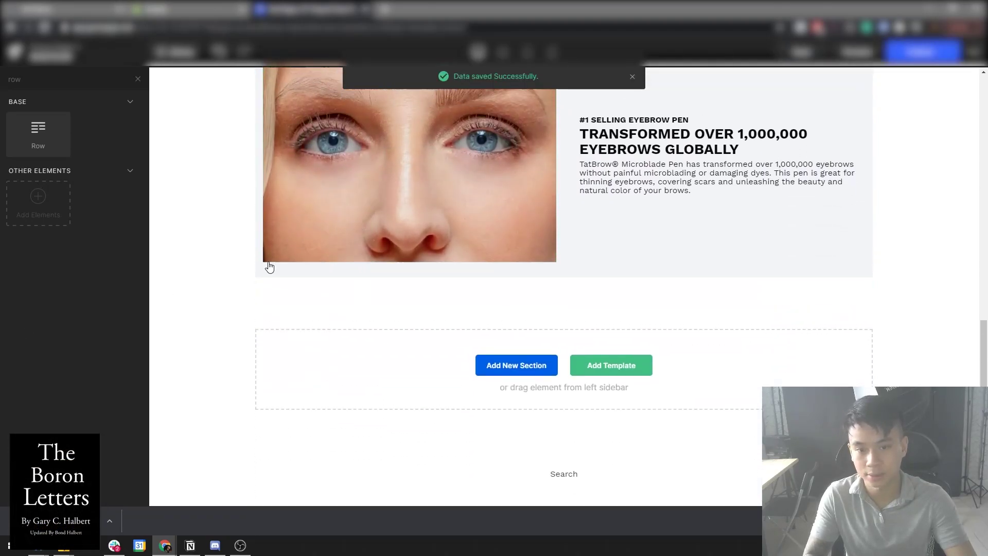
scroll(200, 248, up, 2)
click(137, 79)
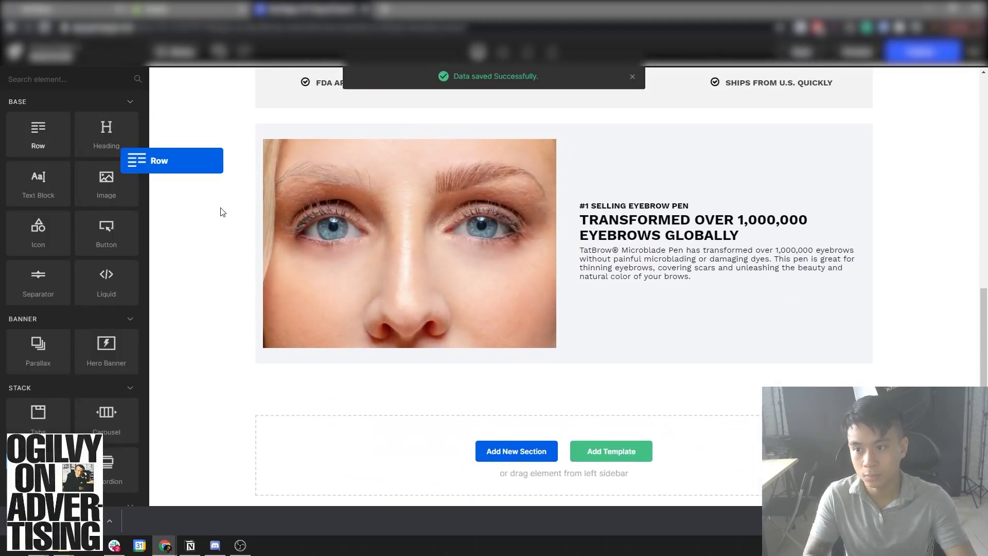
drag(222, 212, 546, 369)
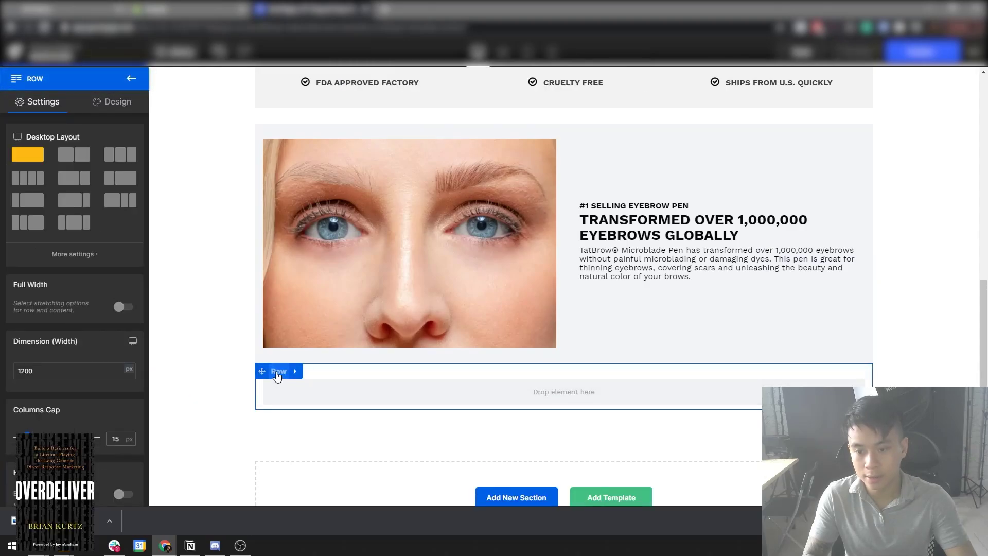
click(112, 102)
click(35, 163)
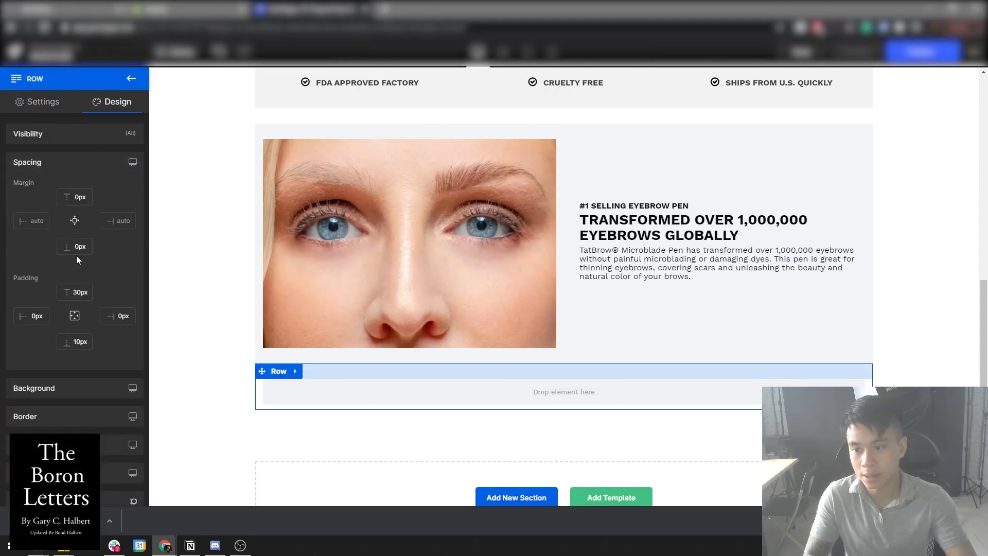
click(187, 283)
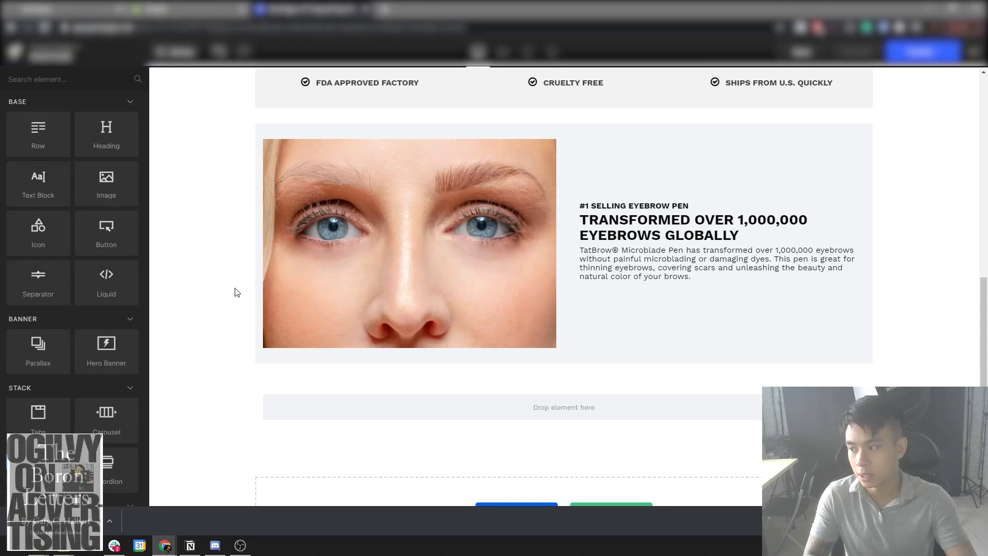
Split the new empty row into three equal columns for the desktop layout.
click(289, 396)
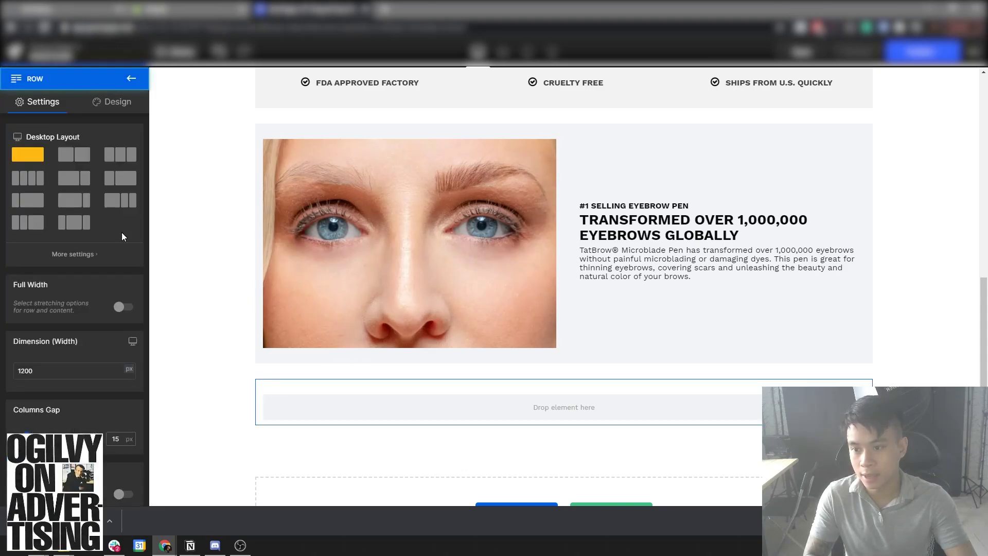
click(122, 156)
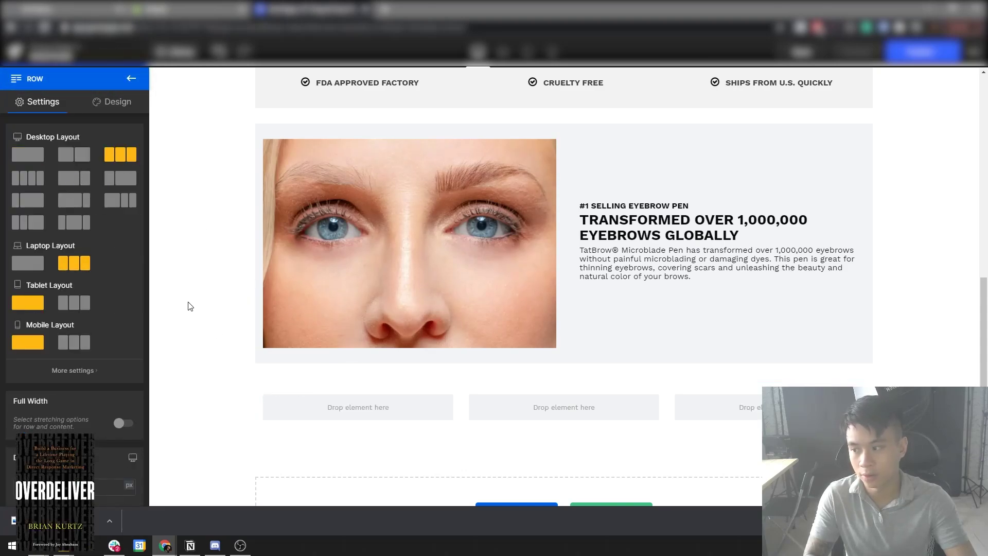
click(189, 306)
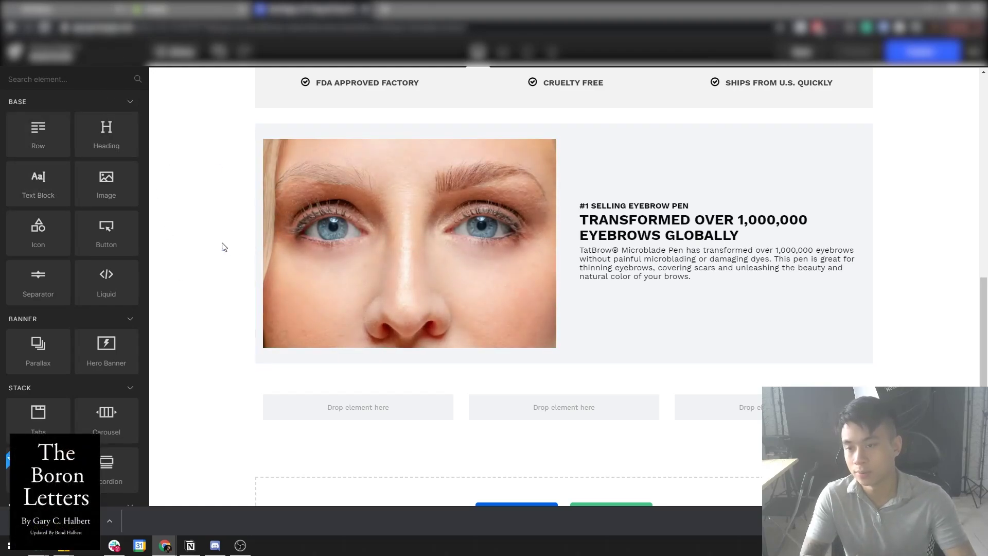
Nest a separate row inside each of the three columns below the photo section.
scroll(206, 250, up, 10)
scroll(206, 250, down, 15)
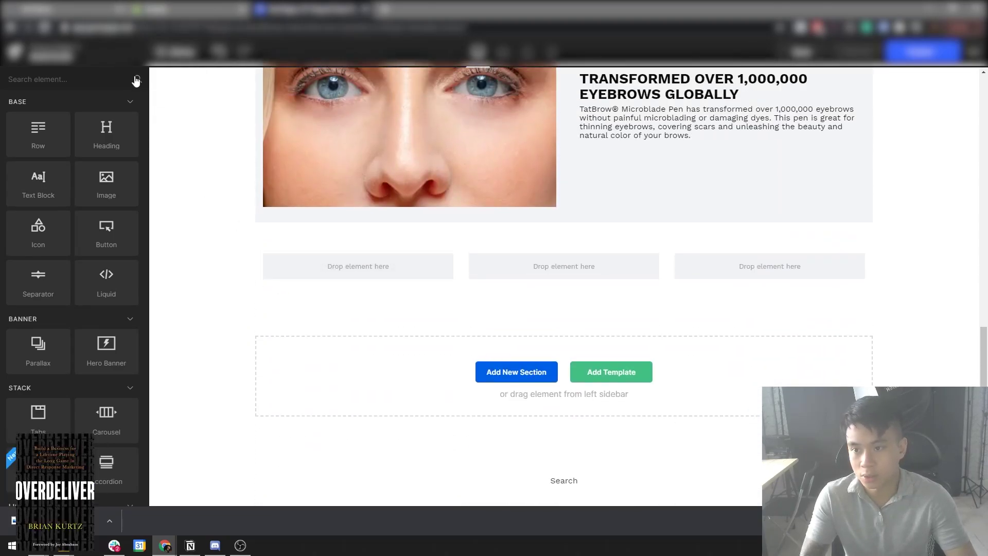
drag(58, 120, 358, 266)
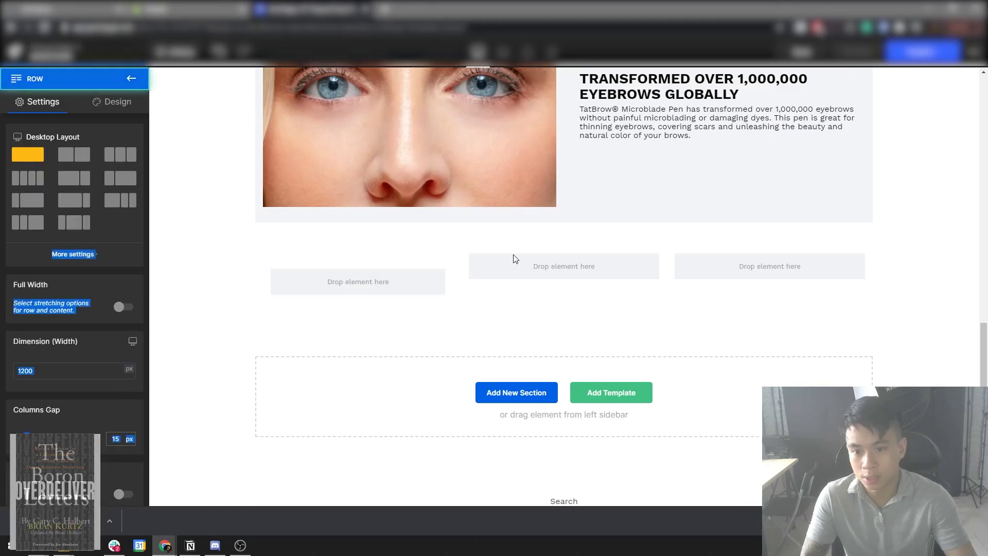
click(129, 80)
drag(31, 128, 566, 268)
click(131, 78)
drag(31, 129, 769, 268)
Set the background colour of the first column's nested row to #f2f2f2.
click(296, 268)
click(111, 101)
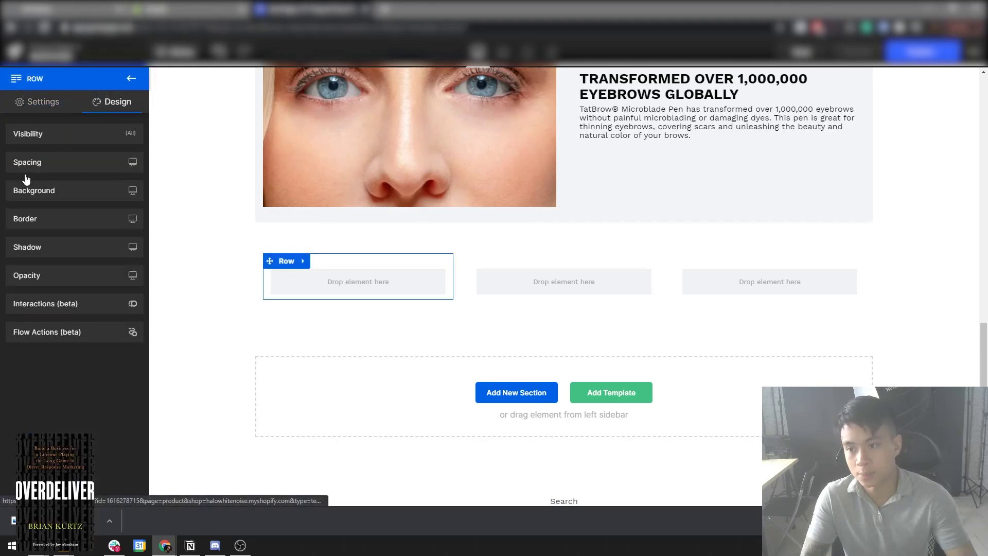
click(34, 191)
click(80, 253)
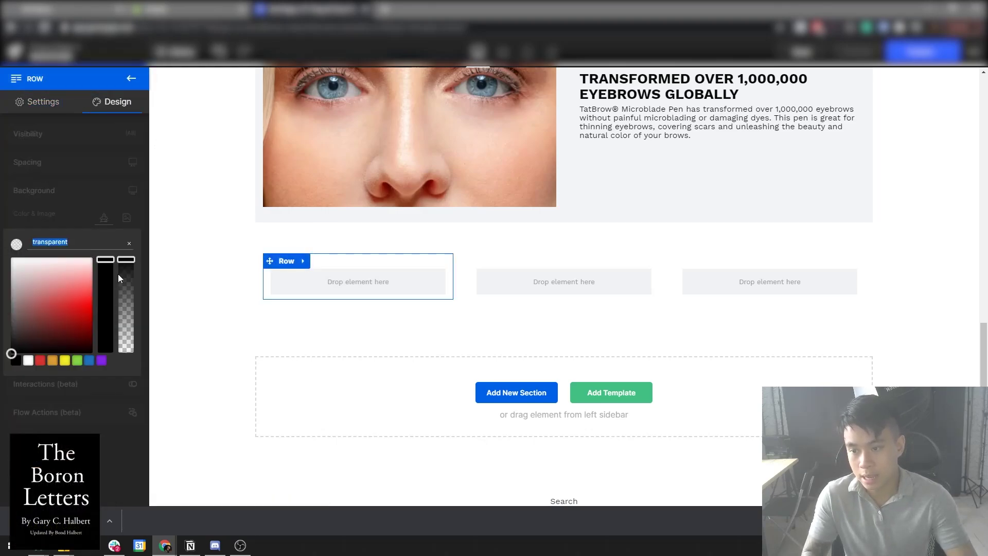
text(f2f2f2)
key(ctrl+a)
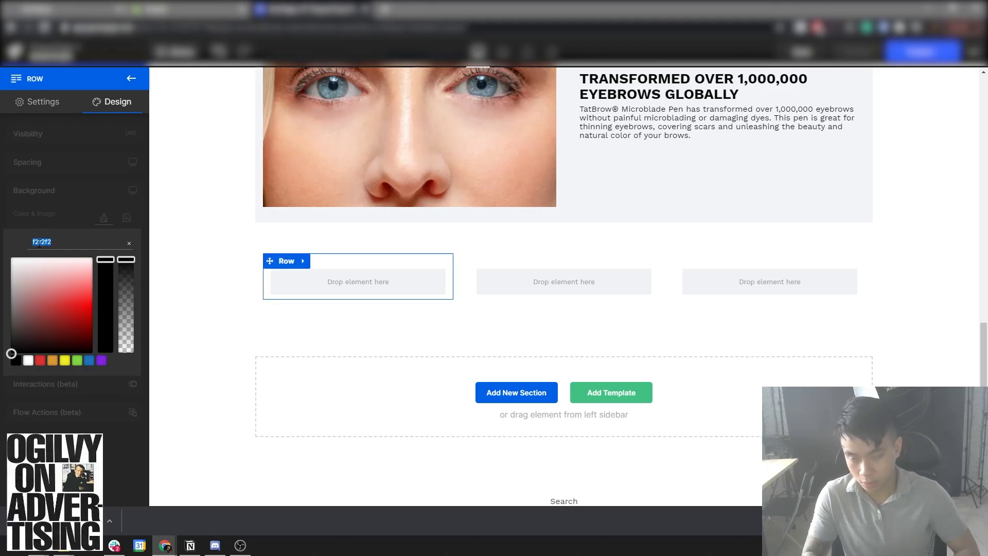
text(#)
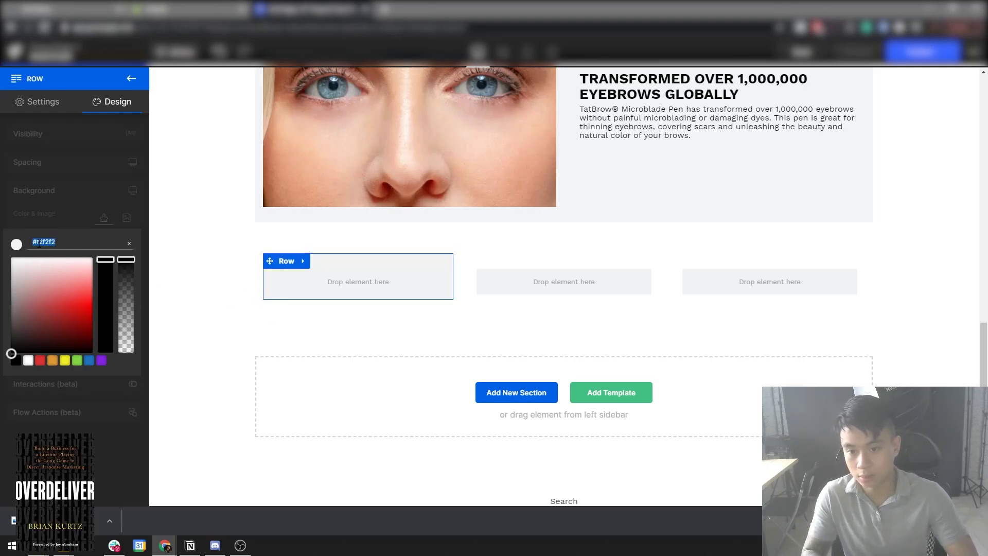
Set the background colour of the middle column's nested row to #f2f2f2.
click(545, 265)
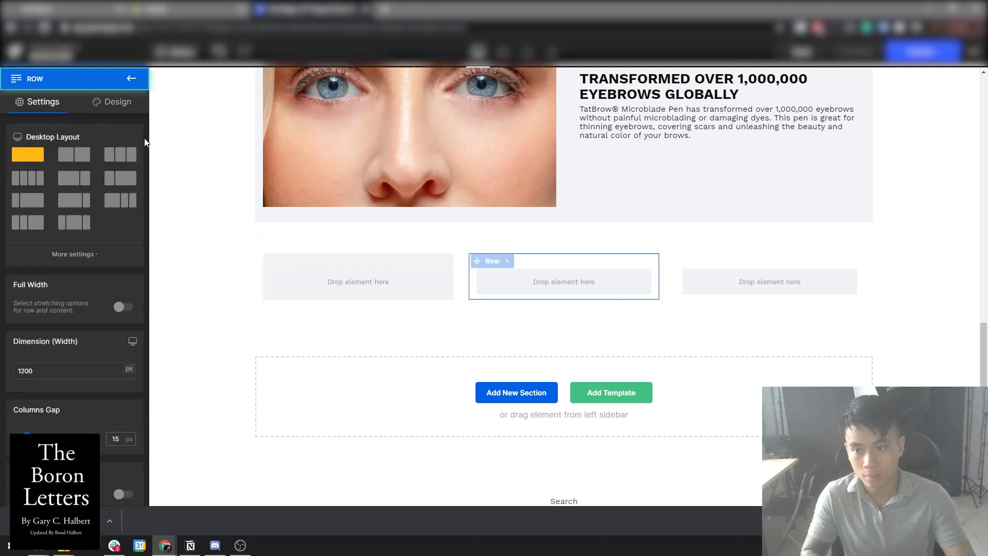
click(111, 102)
click(76, 253)
double_click(52, 241)
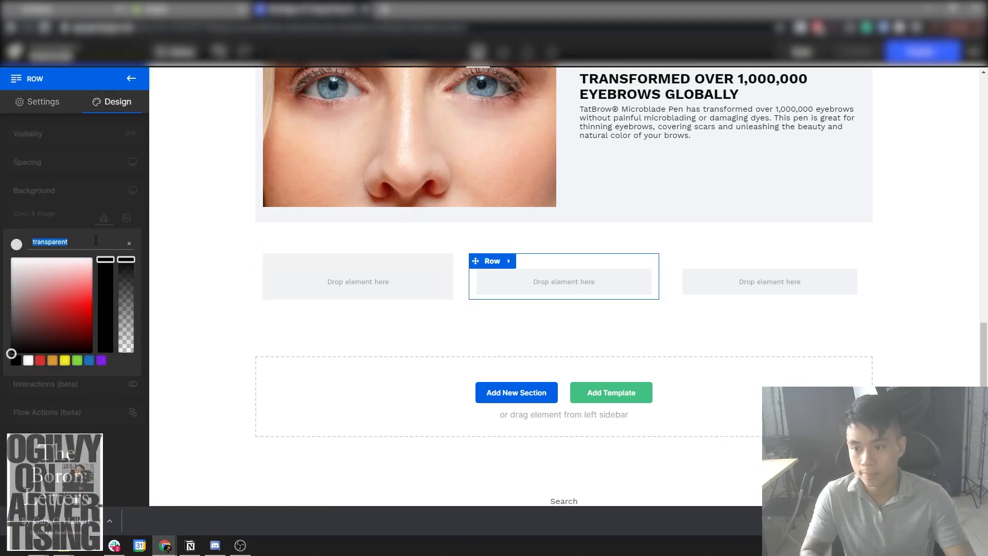
text(#f2f2f2)
Set the background colour of the third column's nested row to #f2f2f2.
click(723, 285)
click(693, 264)
click(112, 101)
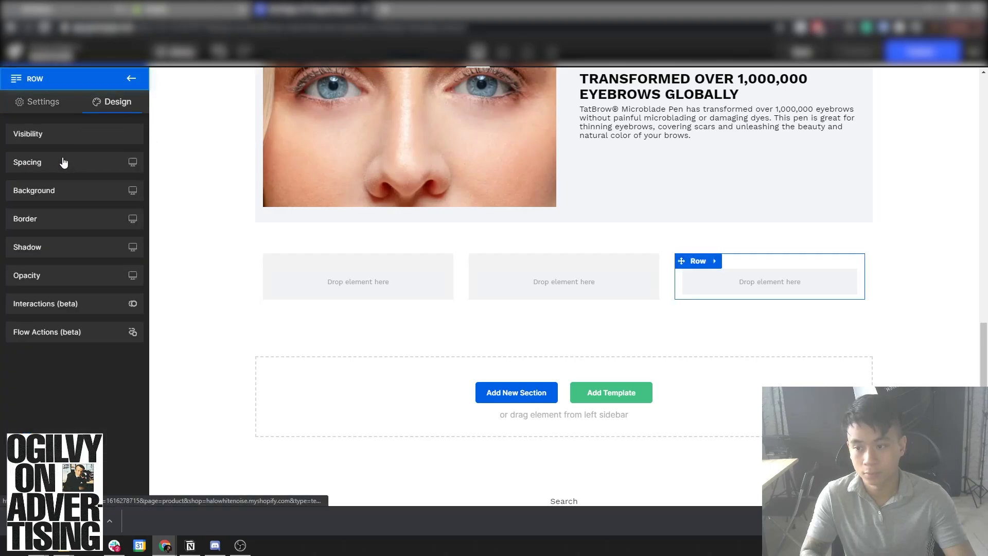
click(62, 162)
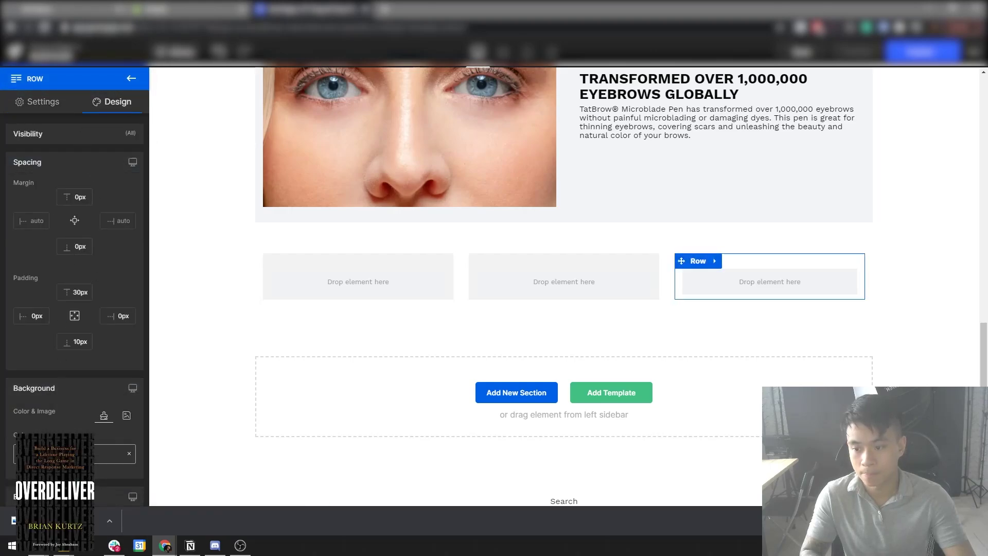
click(76, 454)
double_click(51, 346)
text(#f2f2f2)
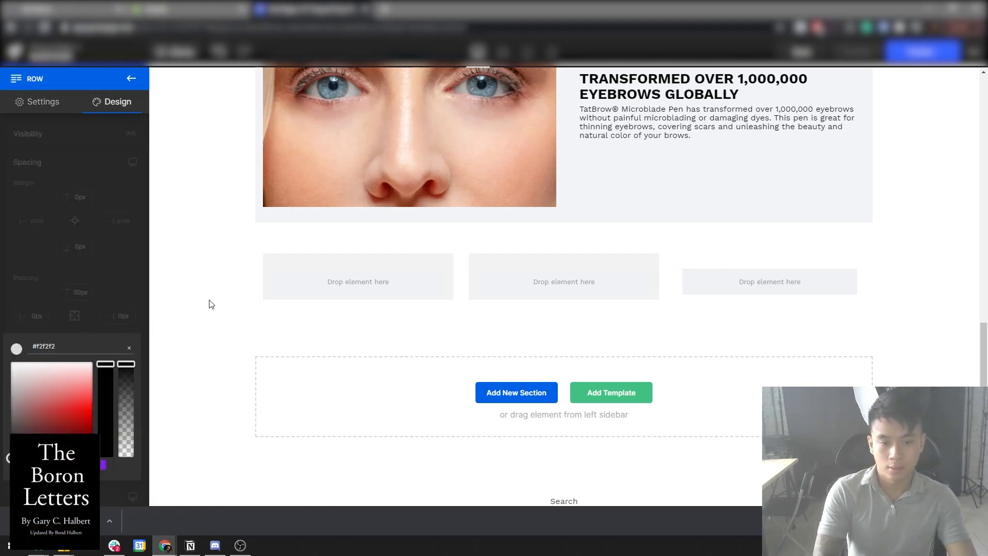
click(249, 310)
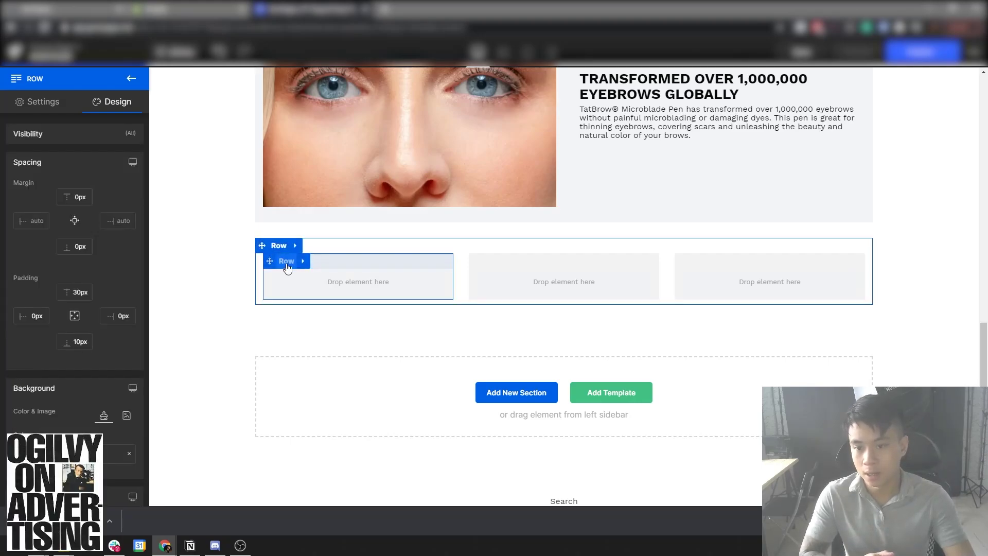
Set the top and bottom padding of the first column's nested row to 15 px.
click(287, 264)
click(111, 101)
click(36, 161)
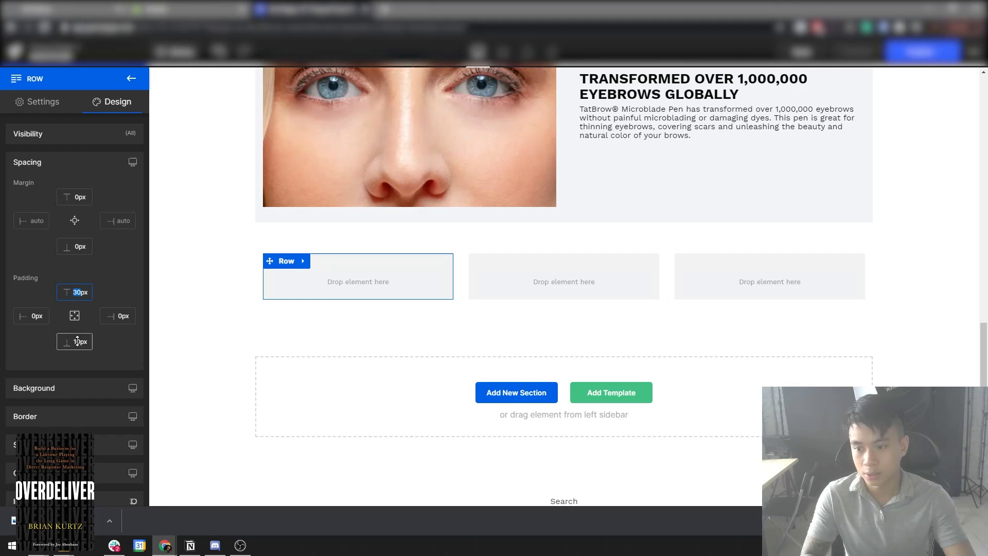
text(15)
click(77, 341)
click(412, 324)
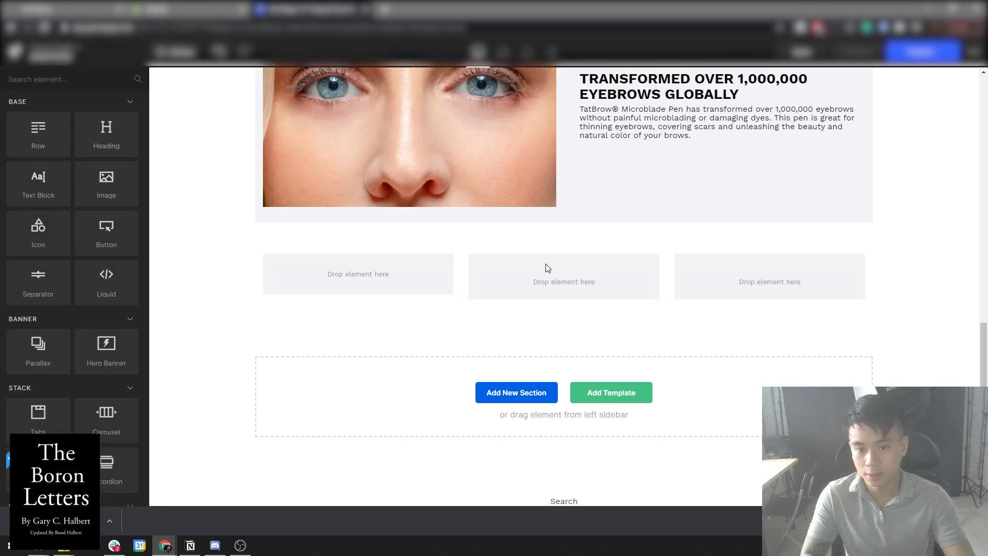
Set the top and bottom padding of the middle column's nested row to 15 px.
click(496, 263)
click(110, 101)
click(49, 170)
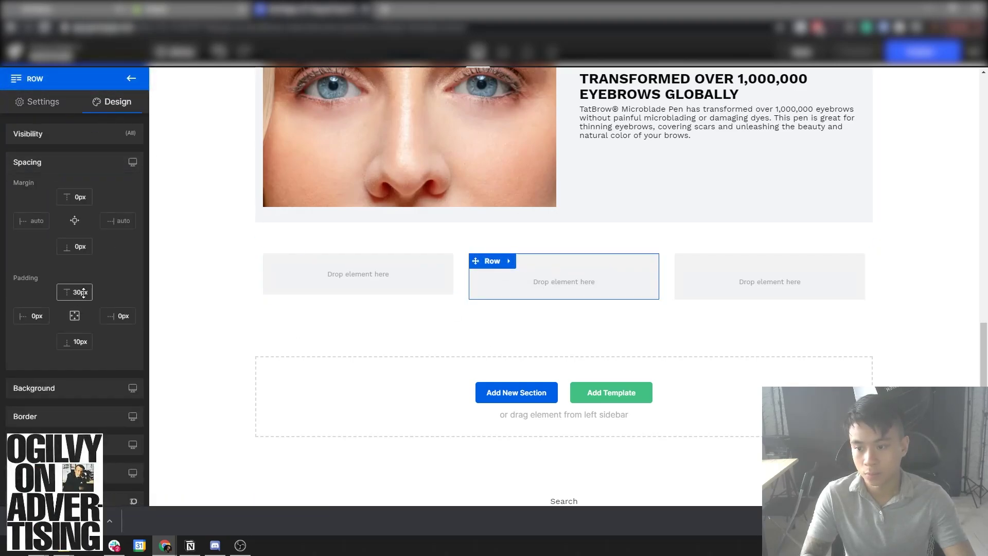
text(15)
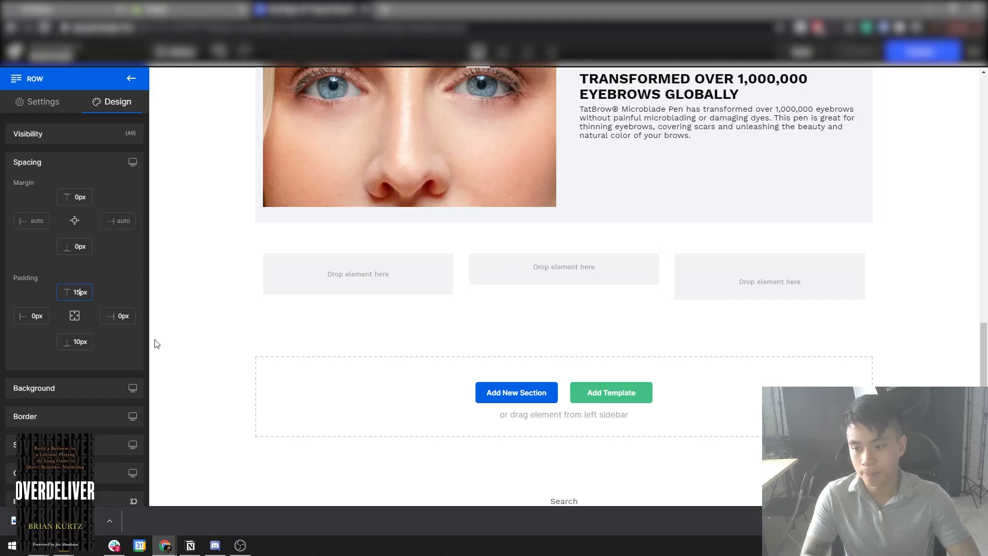
key(BackSpace)
text(5)
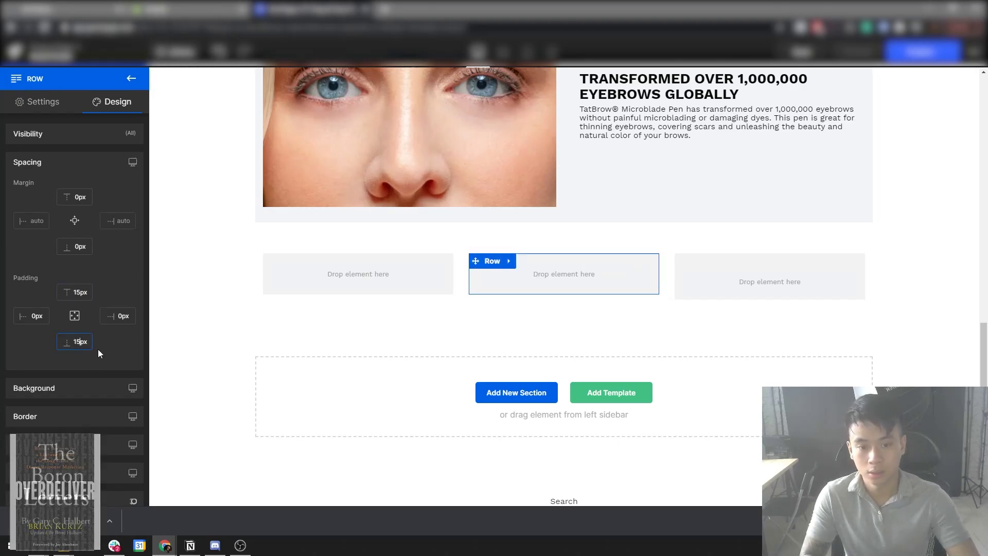
Set the top and bottom padding of the third column's nested row to 15 px.
click(690, 269)
click(110, 101)
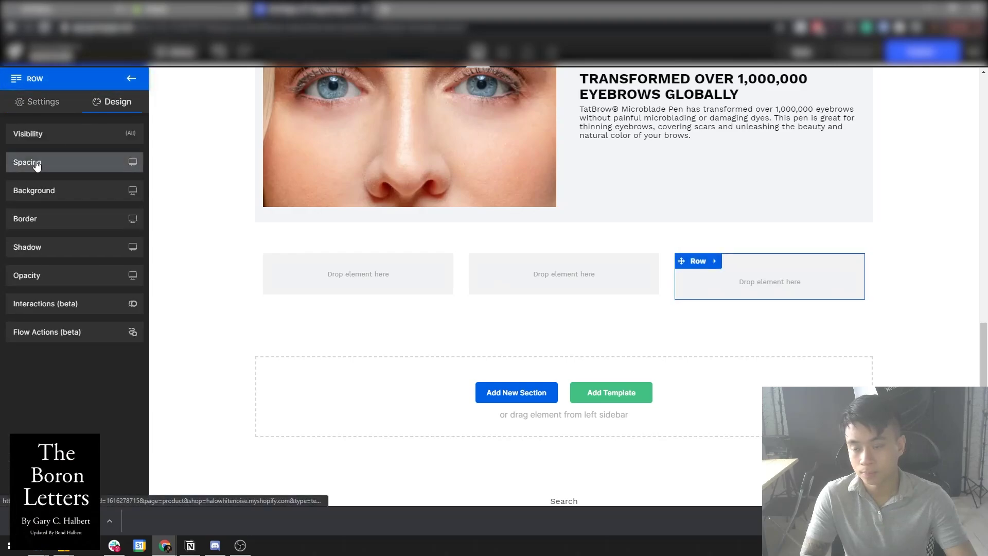
click(35, 163)
click(77, 291)
key(BackSpace)
key(BackSpace)
text(15)
click(77, 342)
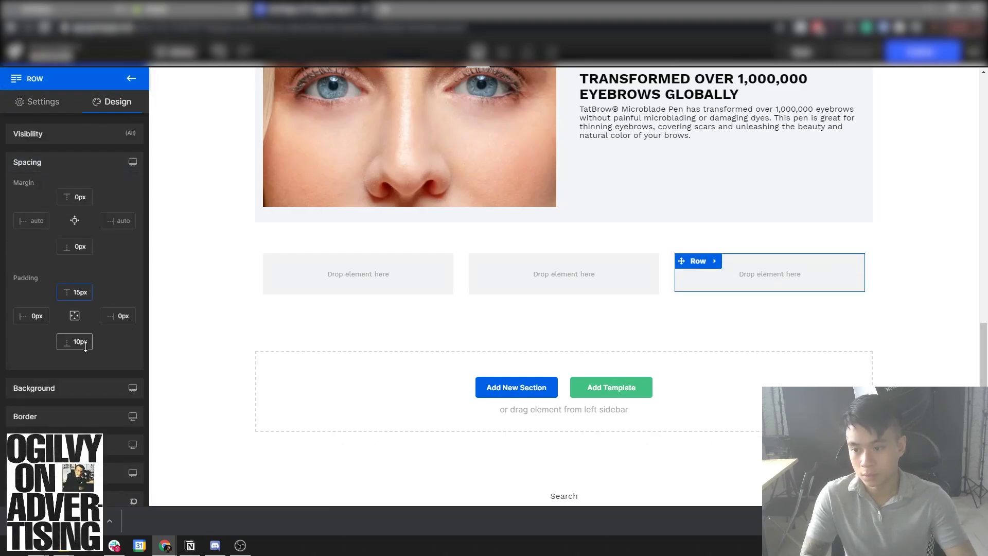
key(BackSpace)
text(5)
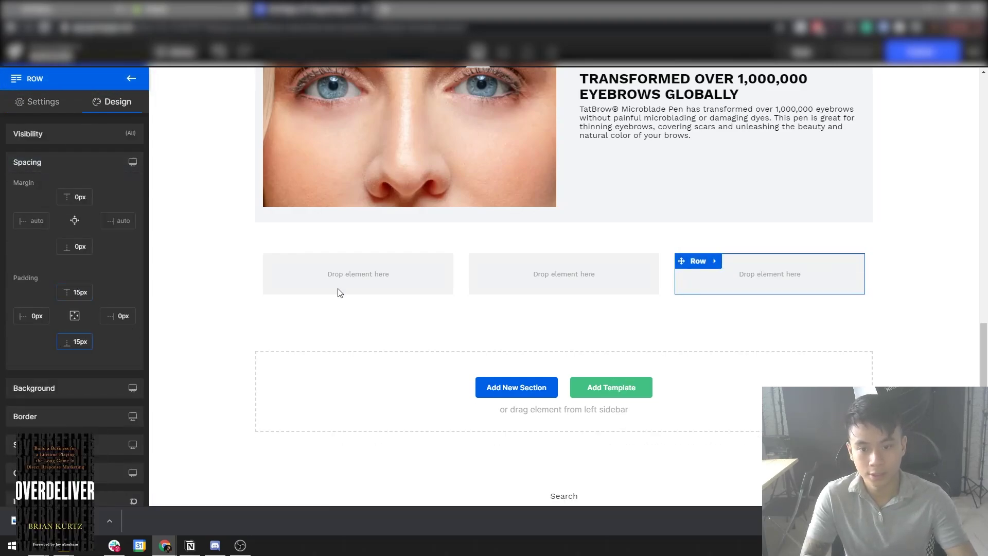
click(459, 335)
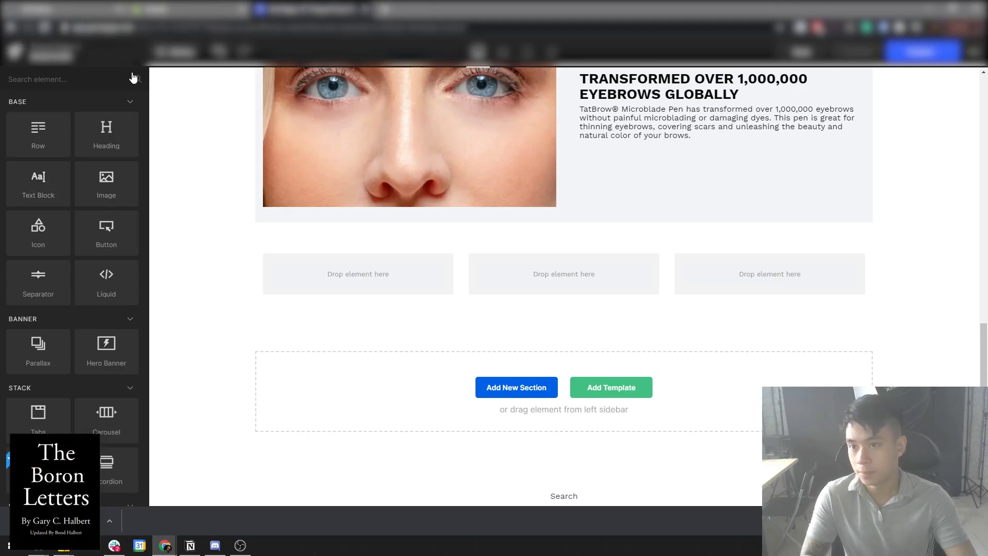
Place an Image element inside the nested row of each of the three columns.
text(image)
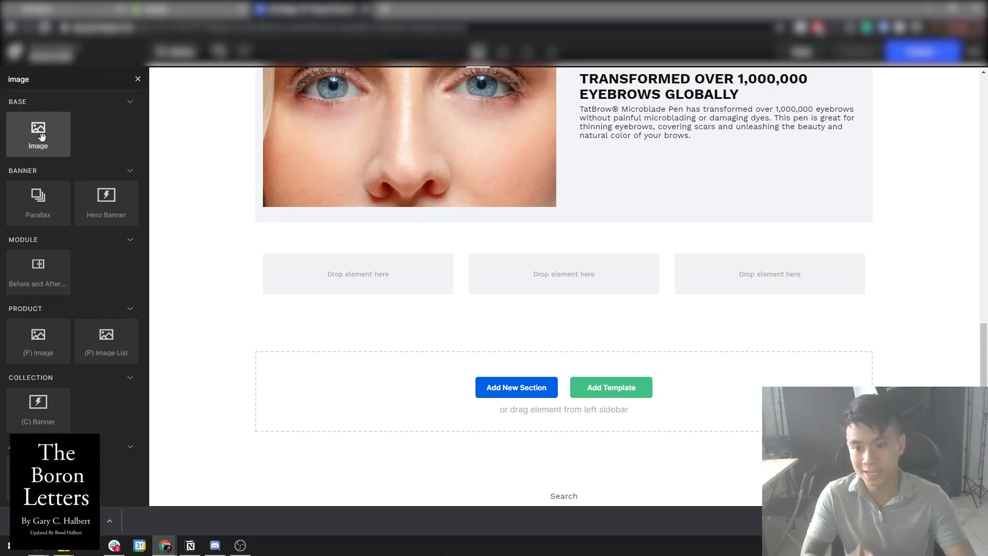
drag(41, 136, 353, 258)
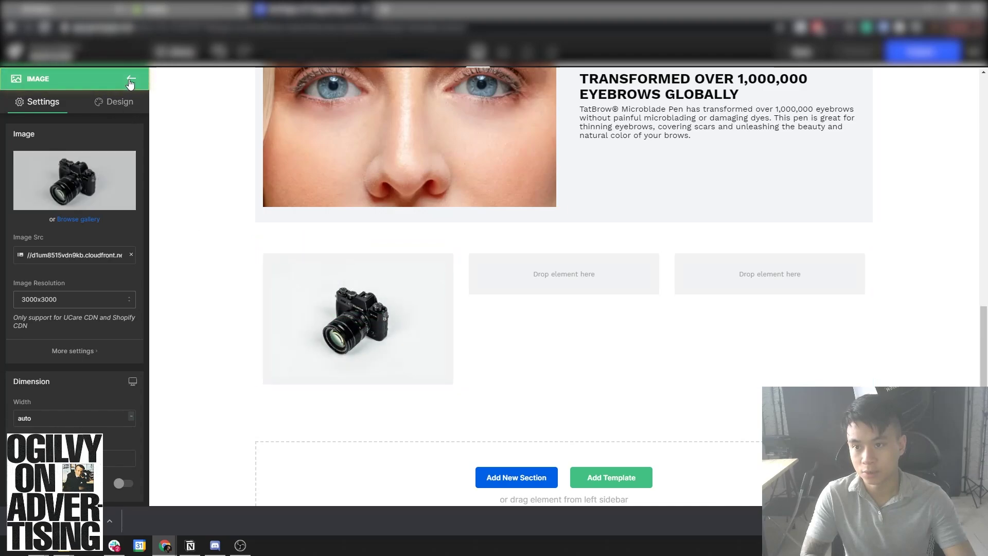
click(130, 82)
drag(41, 135, 556, 282)
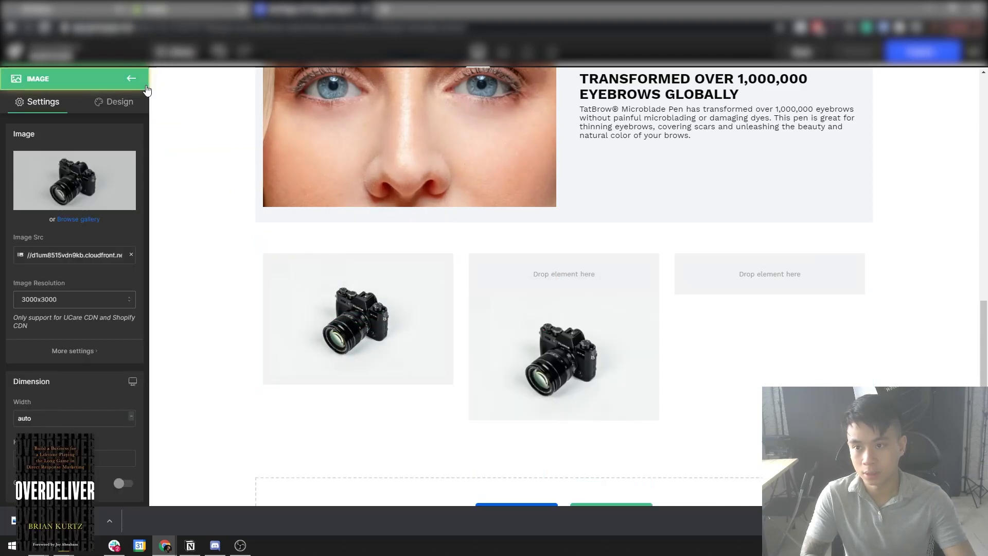
click(131, 78)
drag(38, 132, 769, 272)
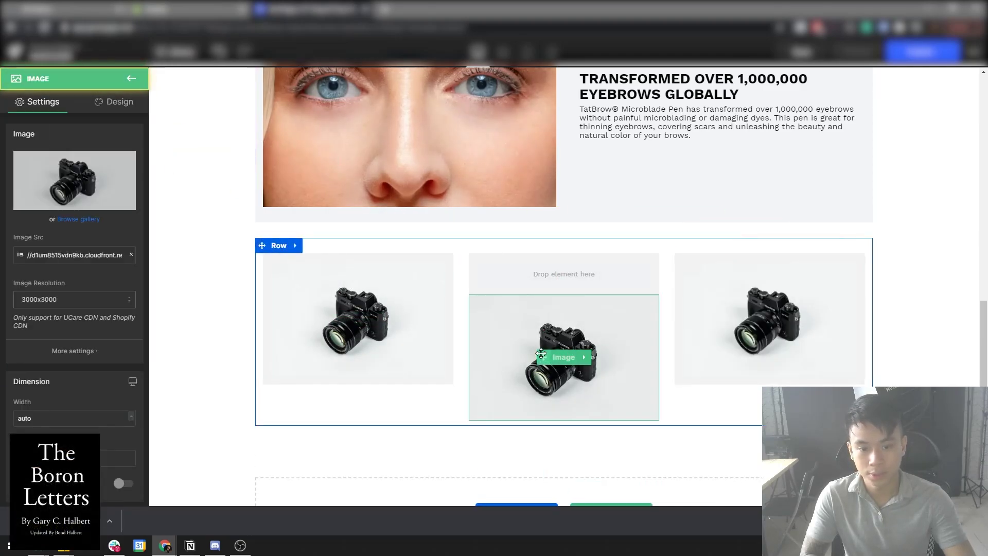
drag(541, 354, 558, 277)
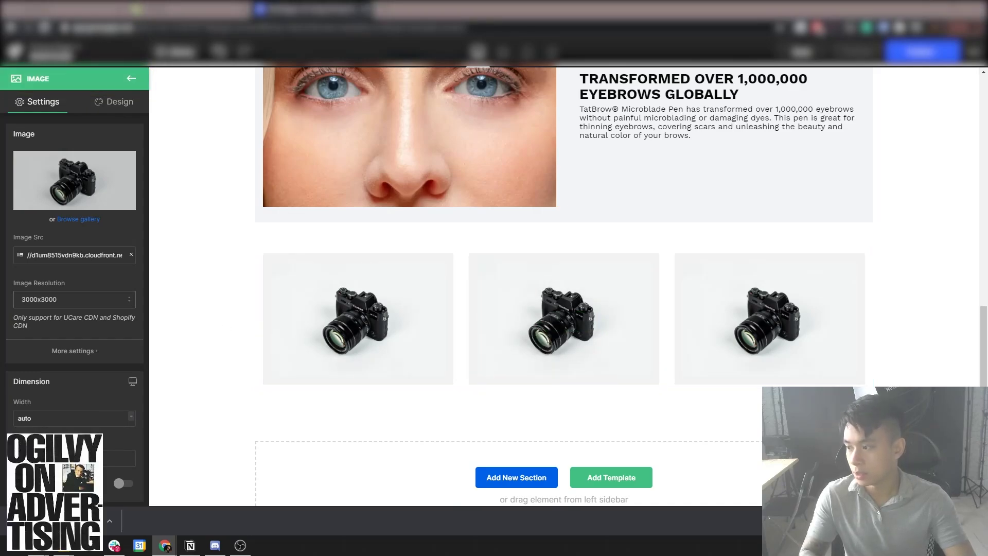
Replace the first column's placeholder image source with the copied link to the fork-like pen tip picture.
click(341, 309)
click(131, 255)
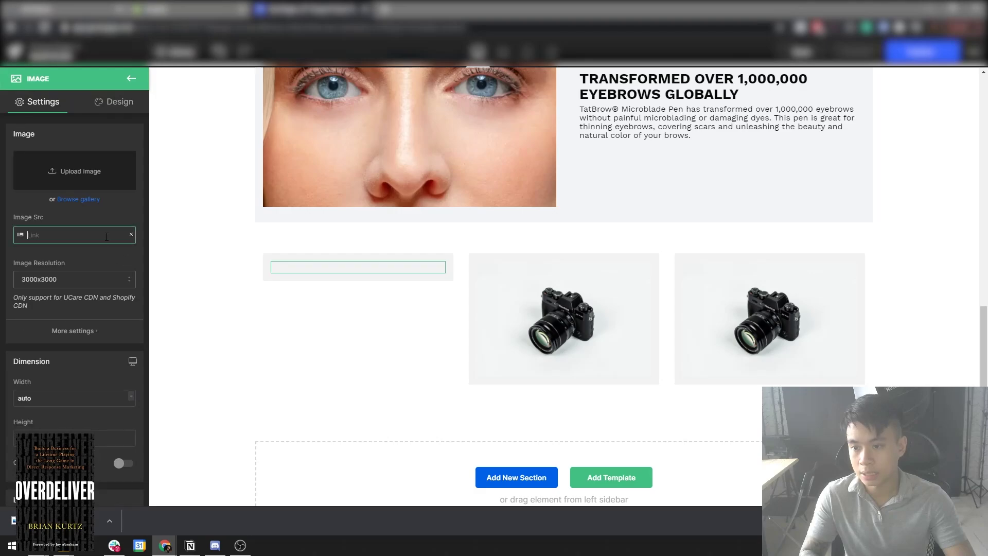
key(ctrl+v)
click(214, 283)
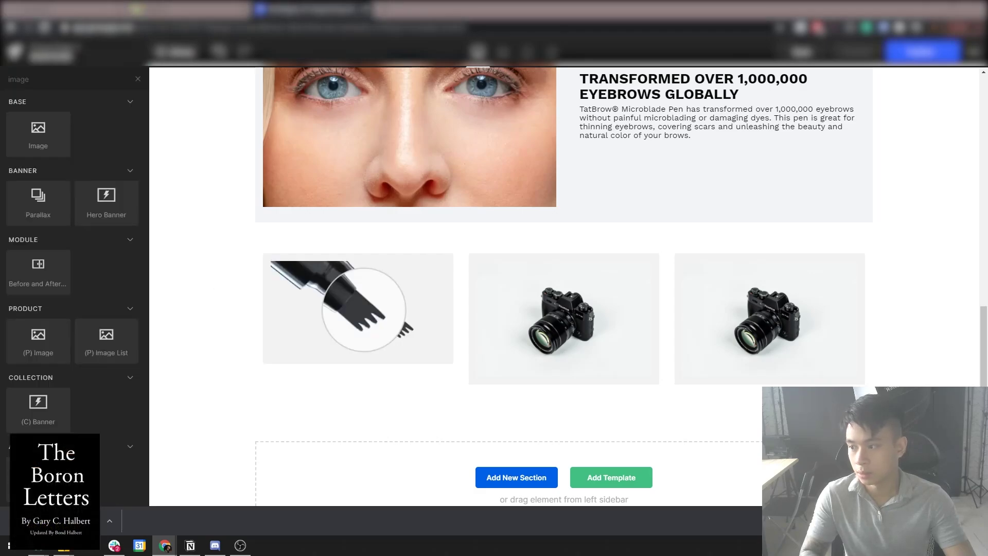
Replace the placeholder image sources in the middle and third columns with the copied links to the brush stroke and colour swatch pictures.
click(515, 308)
click(132, 254)
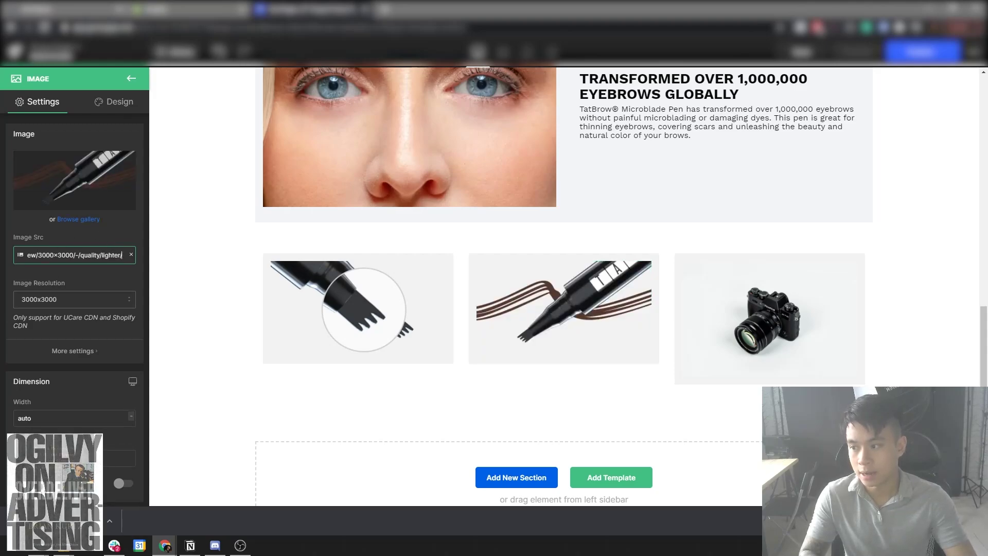
click(733, 367)
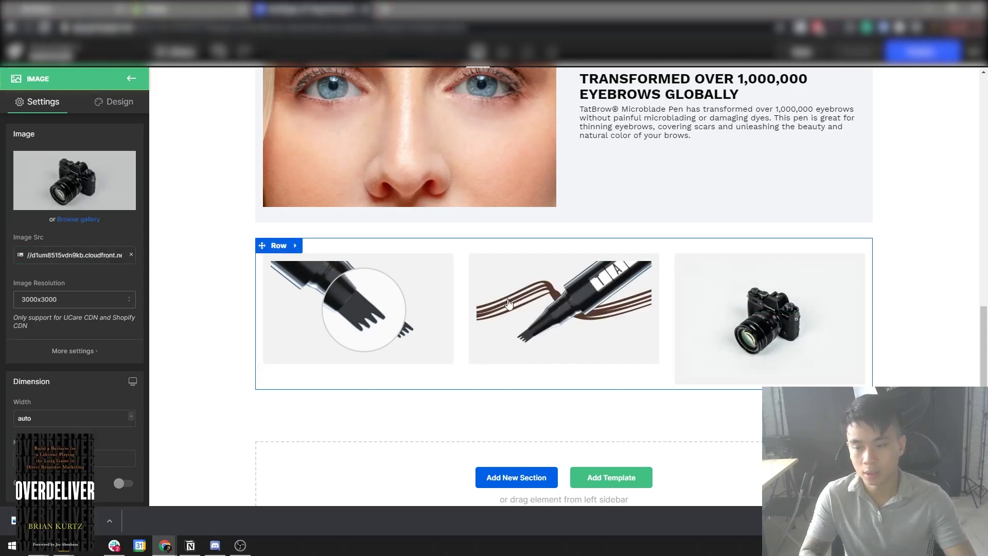
click(130, 254)
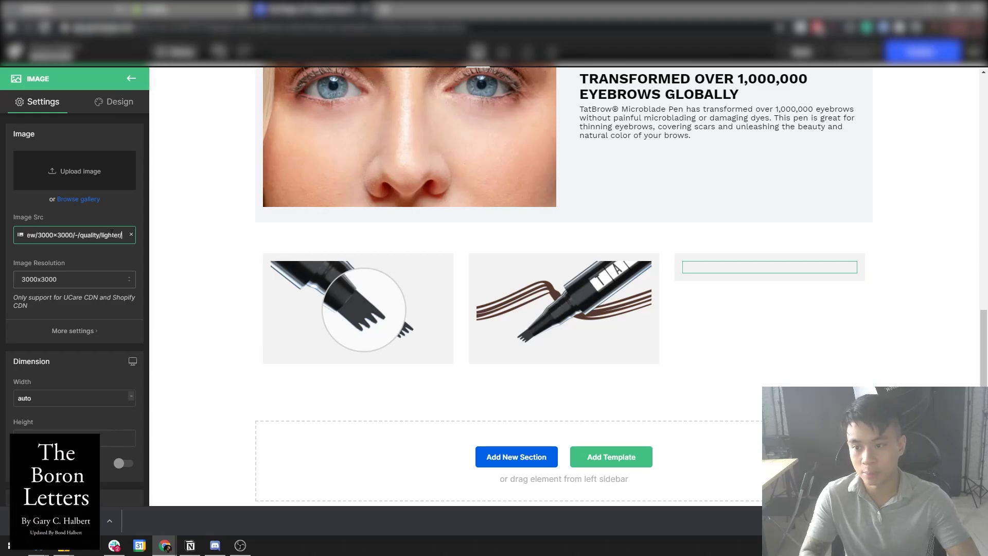
click(204, 253)
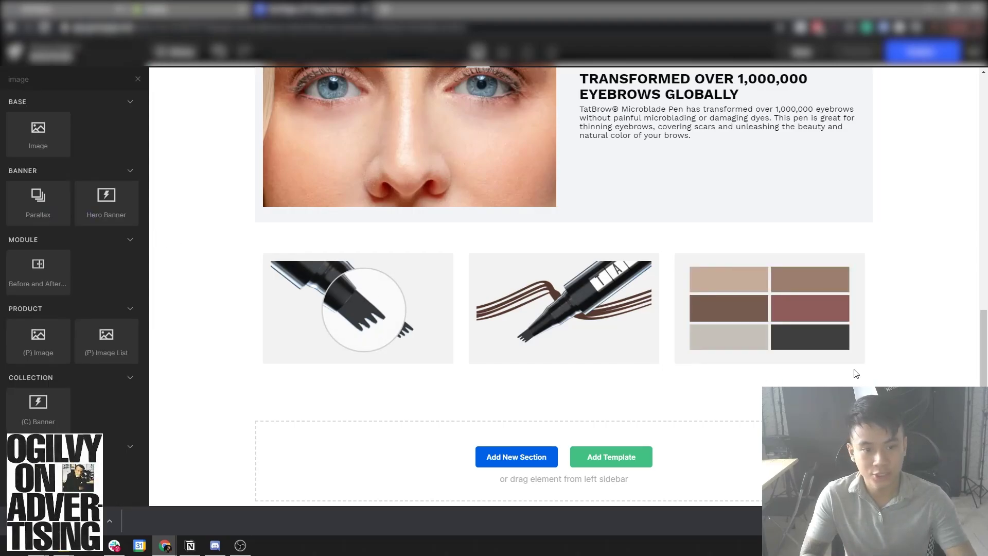
Compare the layout and width of the built sections with the matching sections on the TatBrow product page.
scroll(627, 307, up, 5)
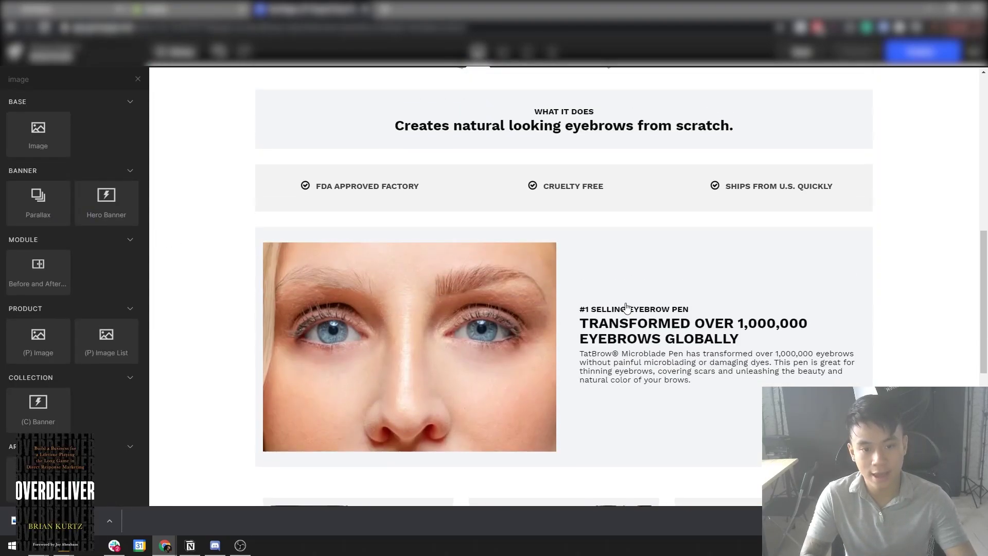
scroll(627, 307, up, 7)
scroll(628, 303, down, 9)
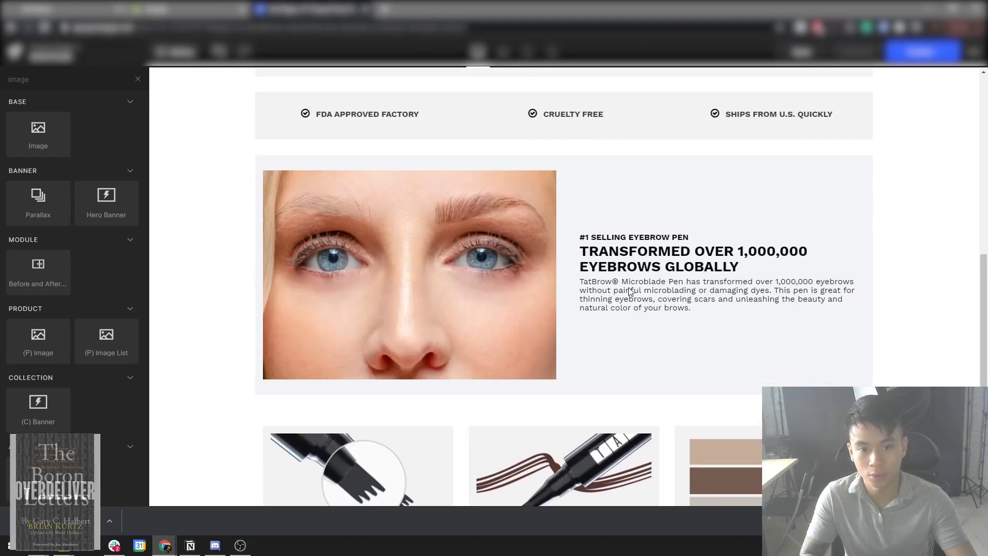
scroll(630, 292, up, 2)
scroll(463, 242, down, 1)
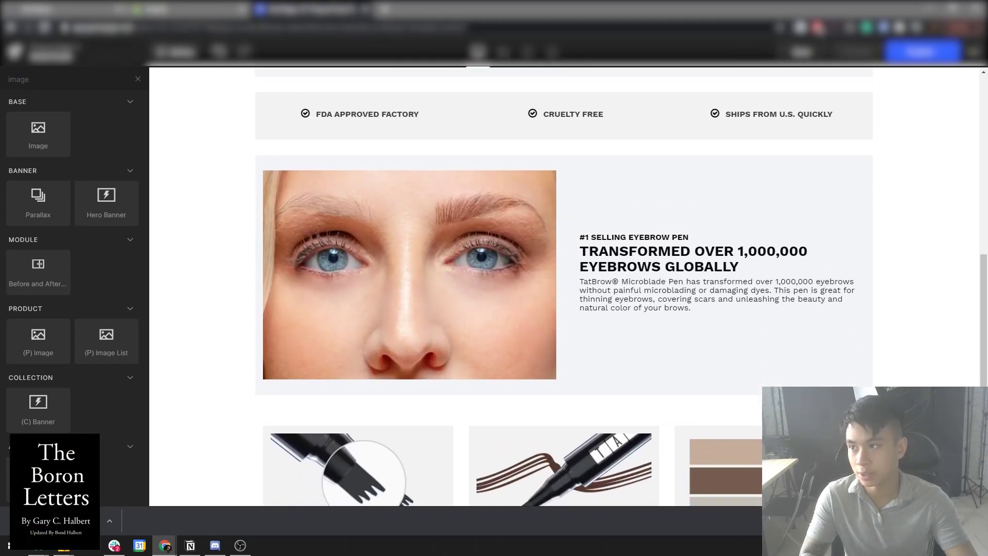
key(alt+Tab)
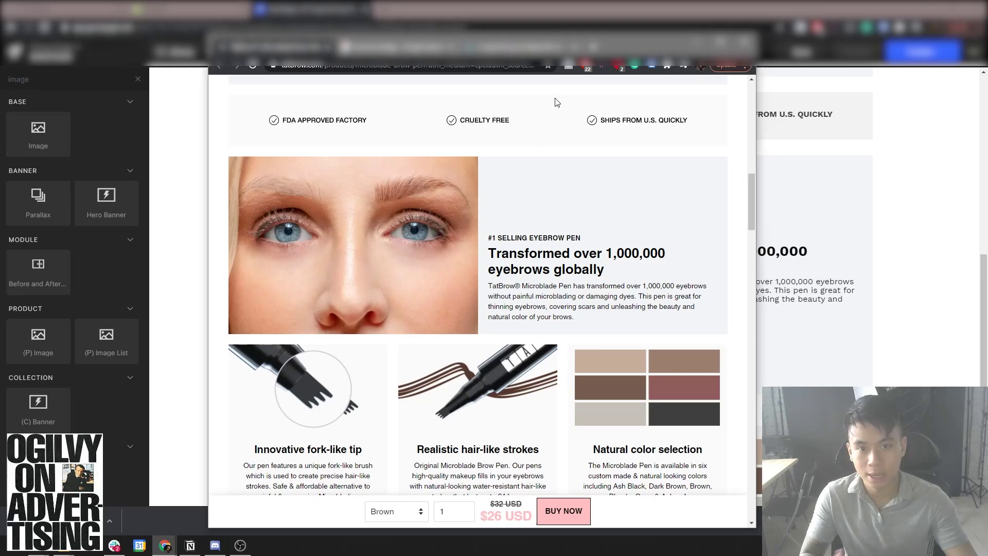
click(868, 178)
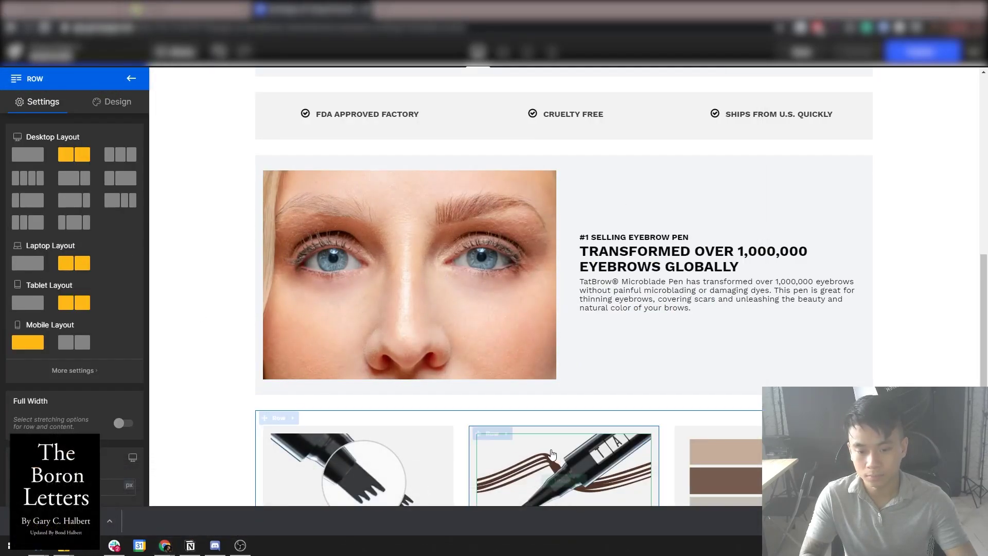
click(895, 302)
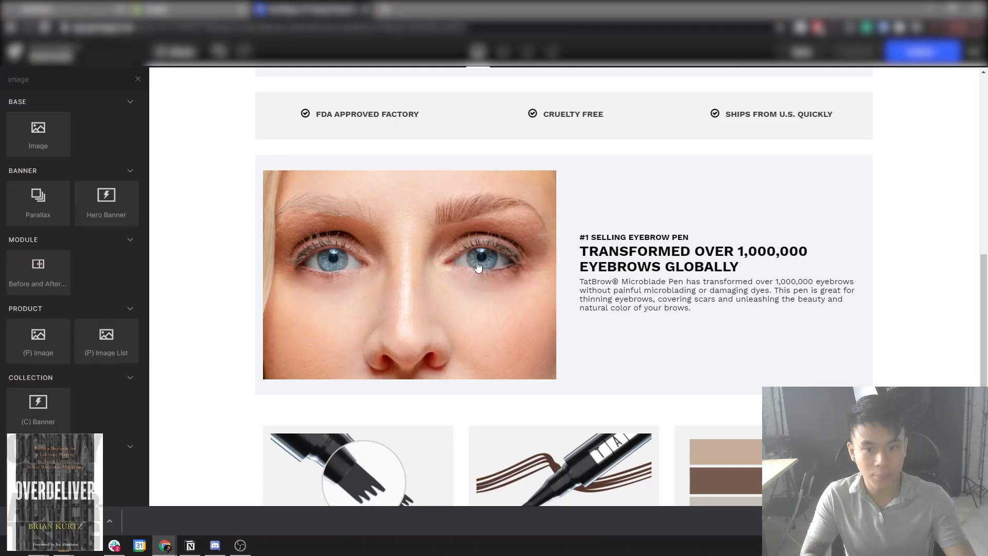
Set the width of the main product row, holding the product photo and purchase details, to 900 px.
scroll(398, 220, up, 4)
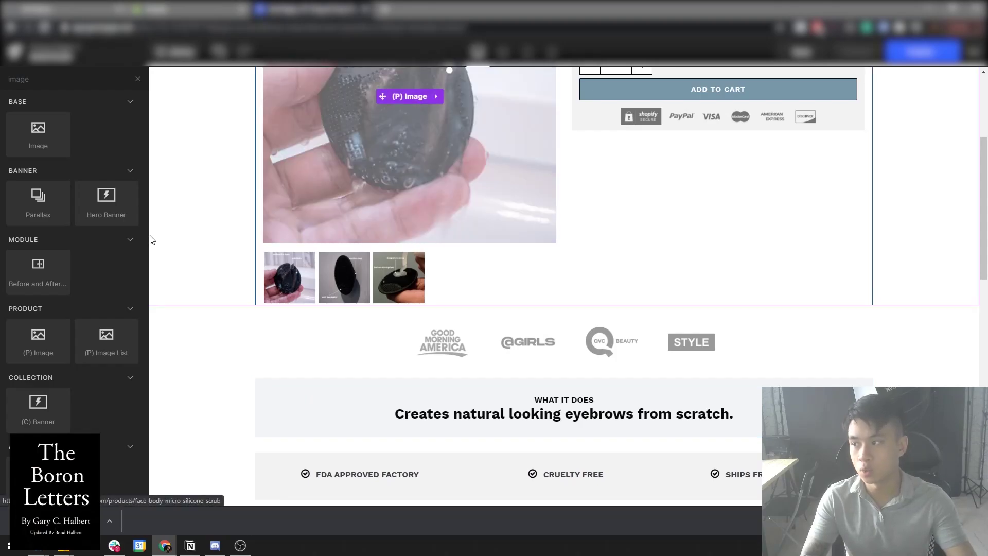
scroll(597, 282, up, 4)
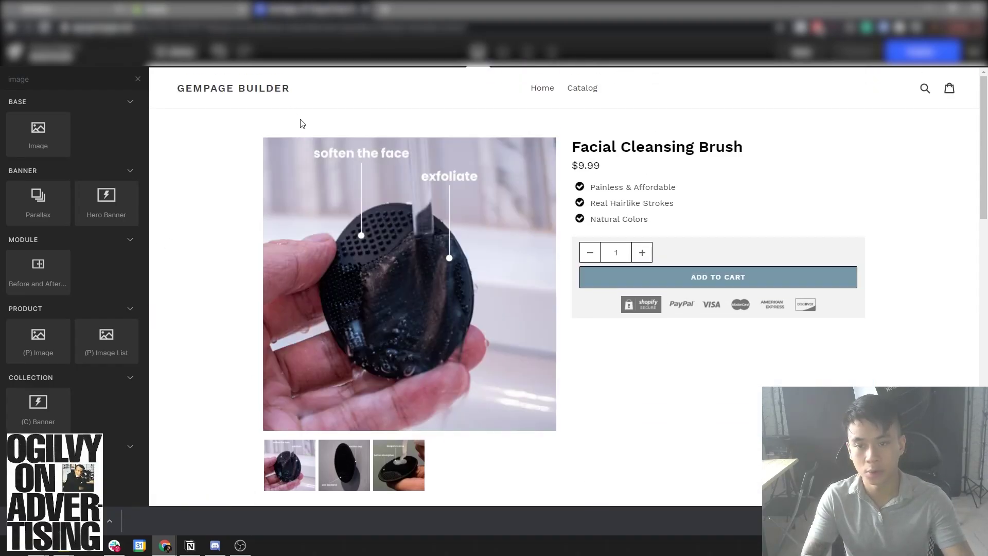
click(279, 147)
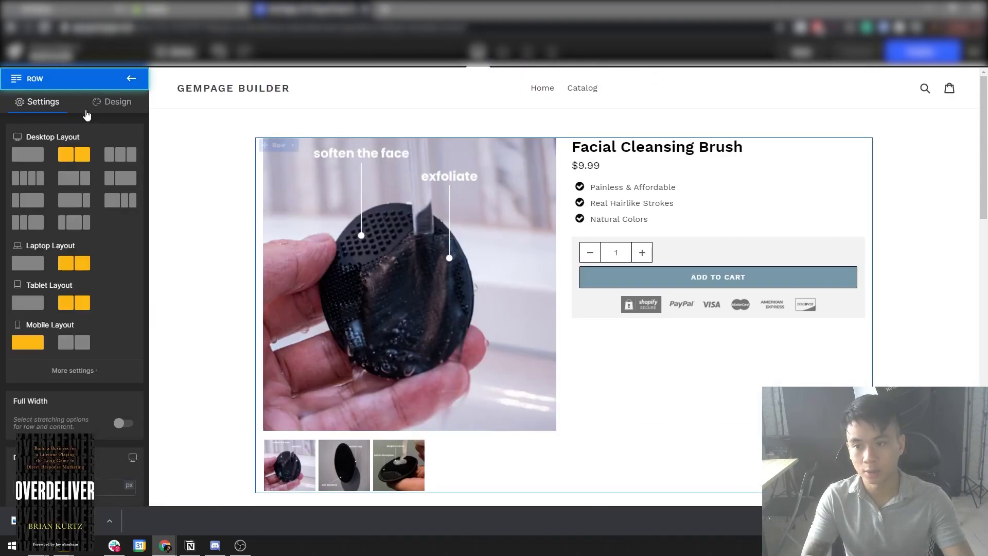
click(103, 102)
click(44, 102)
scroll(68, 266, down, 5)
double_click(31, 241)
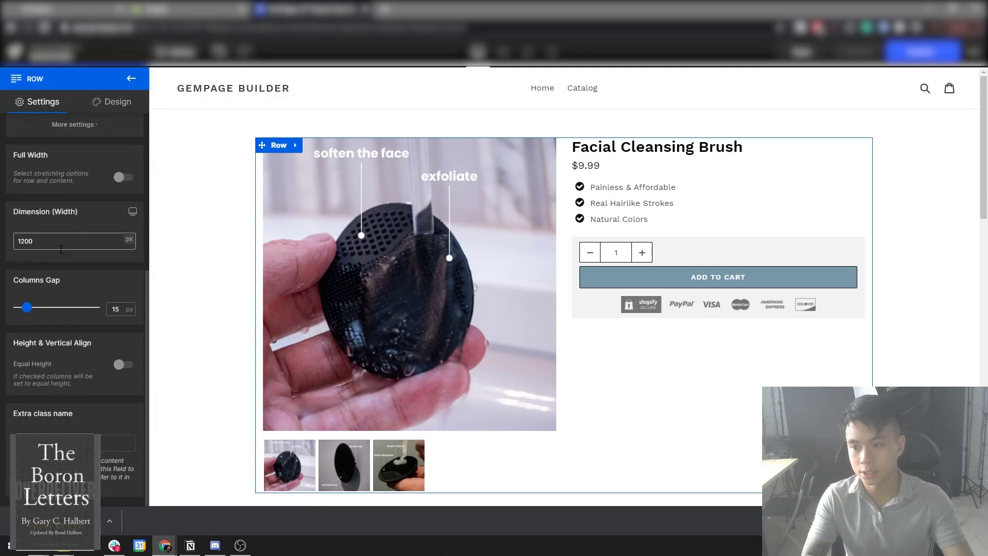
text(900)
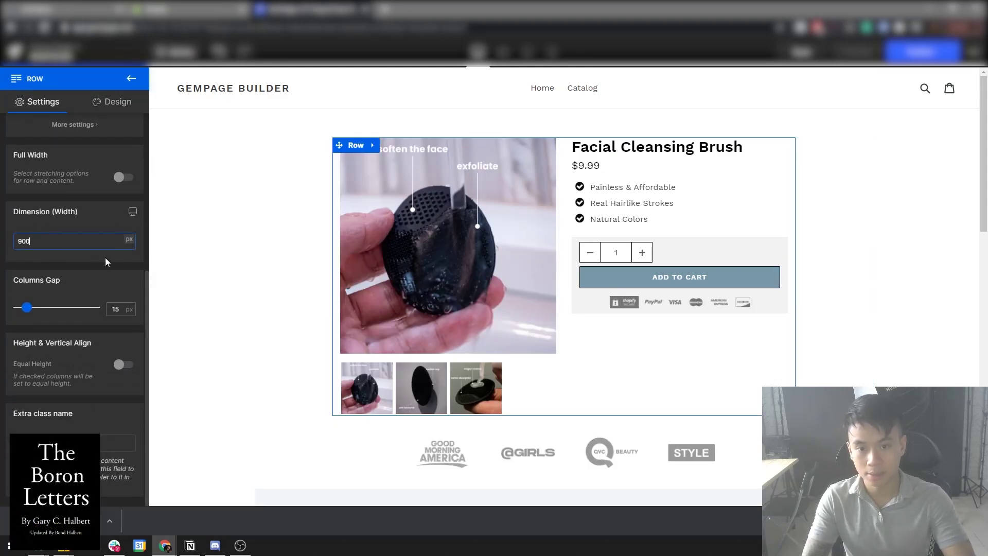
Set the width of the press logo row below the product section to 900 px.
click(251, 303)
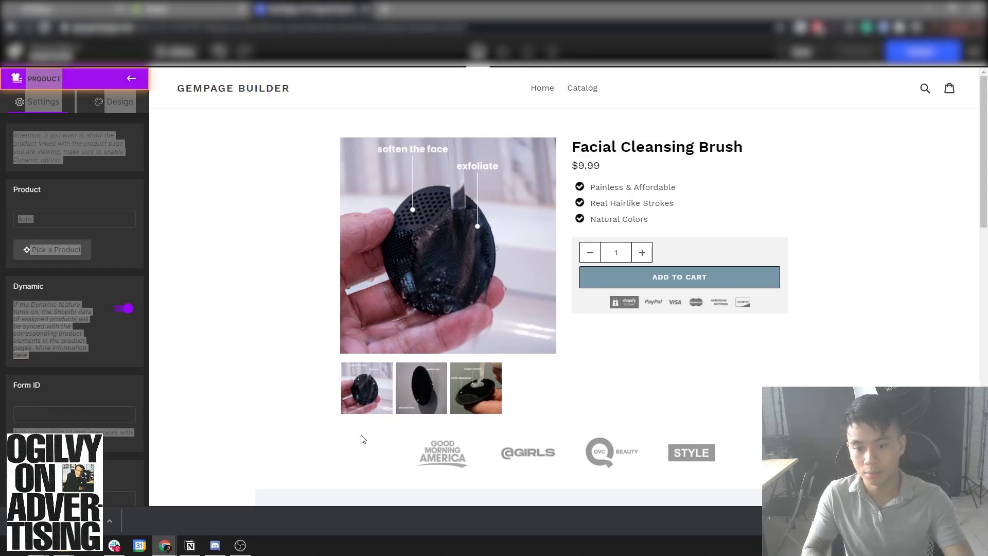
click(278, 438)
scroll(103, 247, down, 1)
double_click(79, 321)
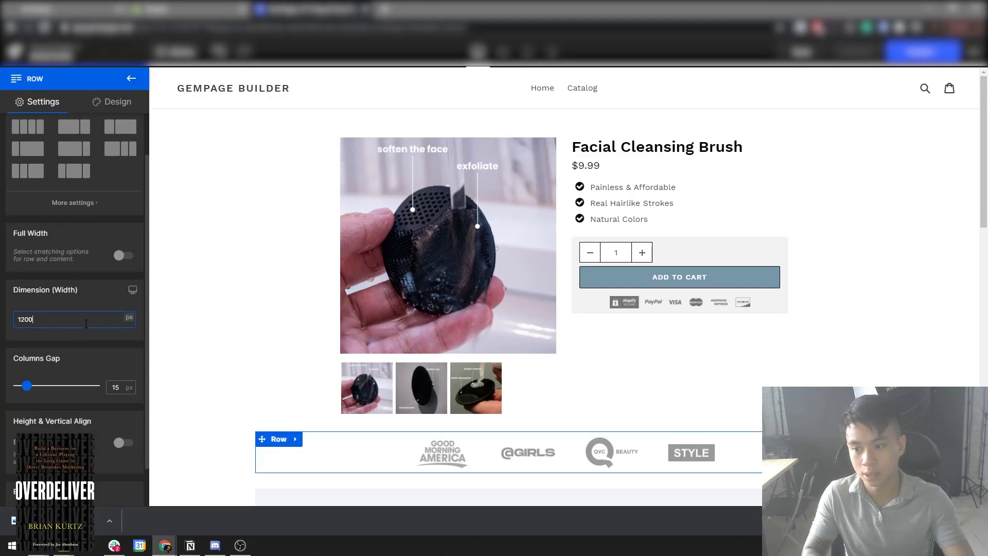
text(900)
click(227, 332)
Set the width of the "Creates natural looking eyebrows from scratch." headline row to 900 px.
scroll(343, 352, down, 1)
scroll(343, 351, down, 1)
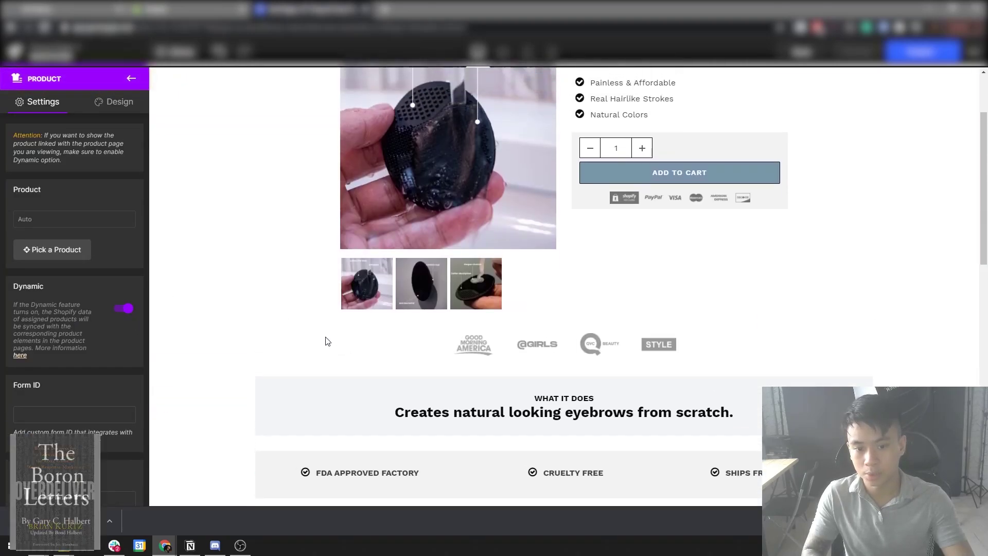
click(280, 394)
click(276, 386)
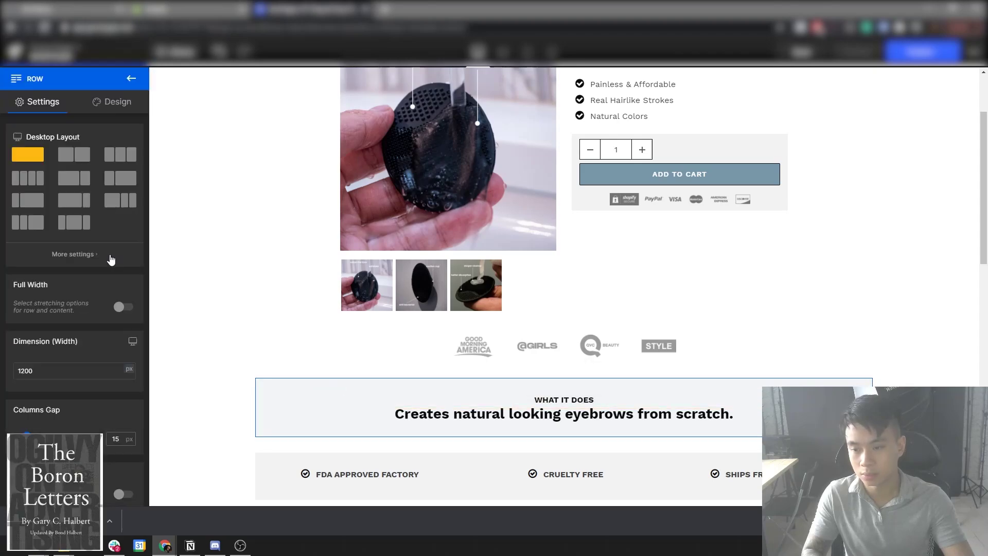
click(235, 379)
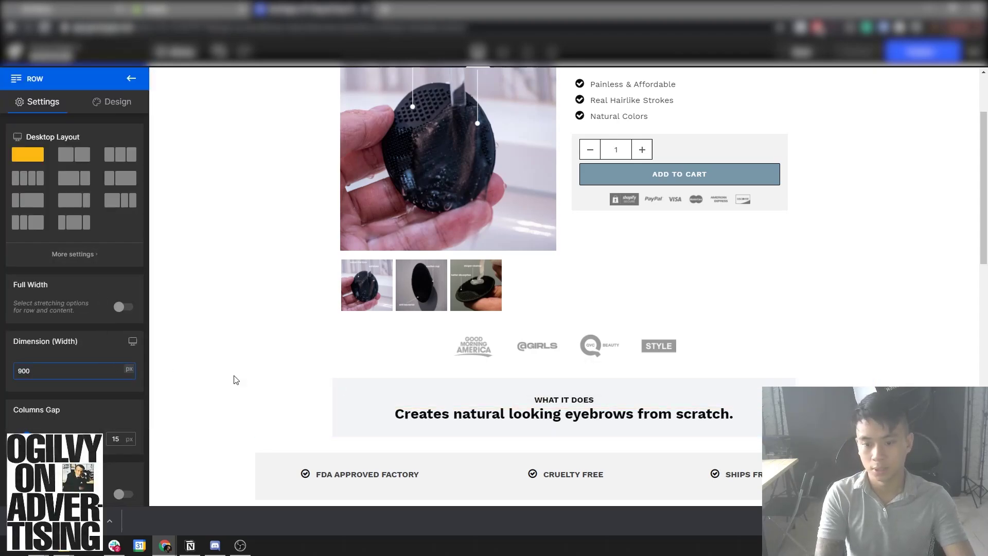
Set the width of the three-badge row with FDA approved factory, cruelty free and U.S. shipping to 900 px.
click(261, 467)
scroll(62, 332, down, 2)
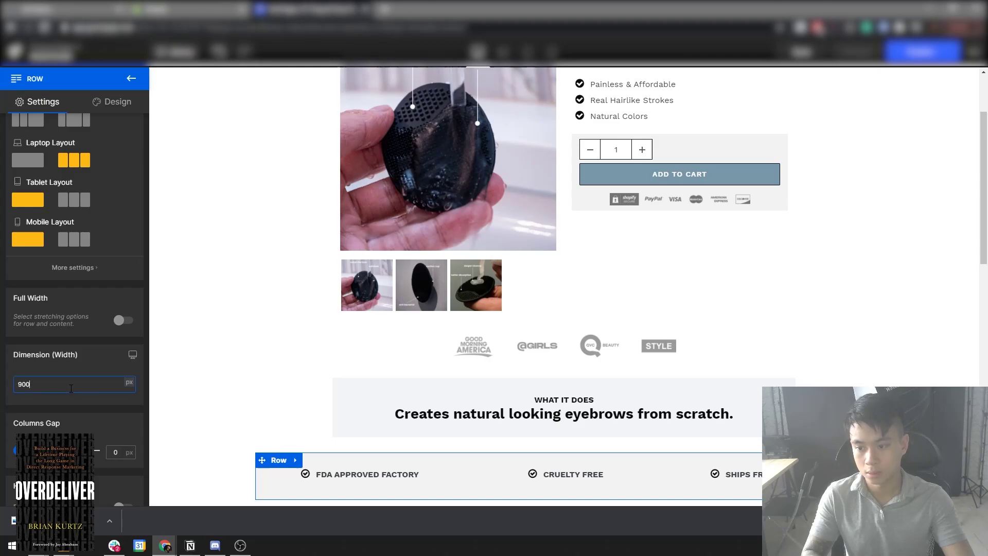
click(264, 385)
Set the width of the eyebrow photo row to 900 px and reduce the space above its text column.
scroll(254, 375, down, 4)
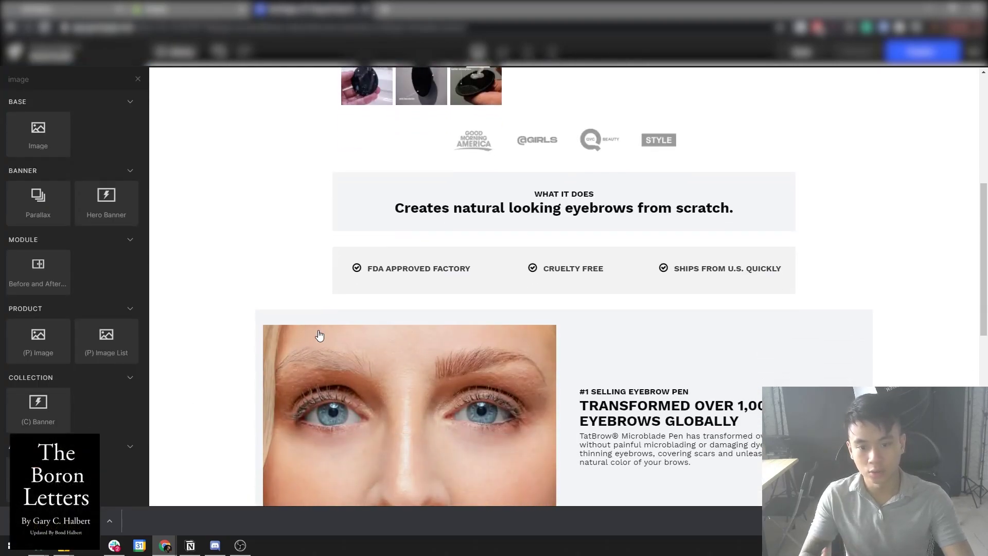
click(270, 322)
scroll(70, 360, down, 3)
double_click(80, 334)
text(900)
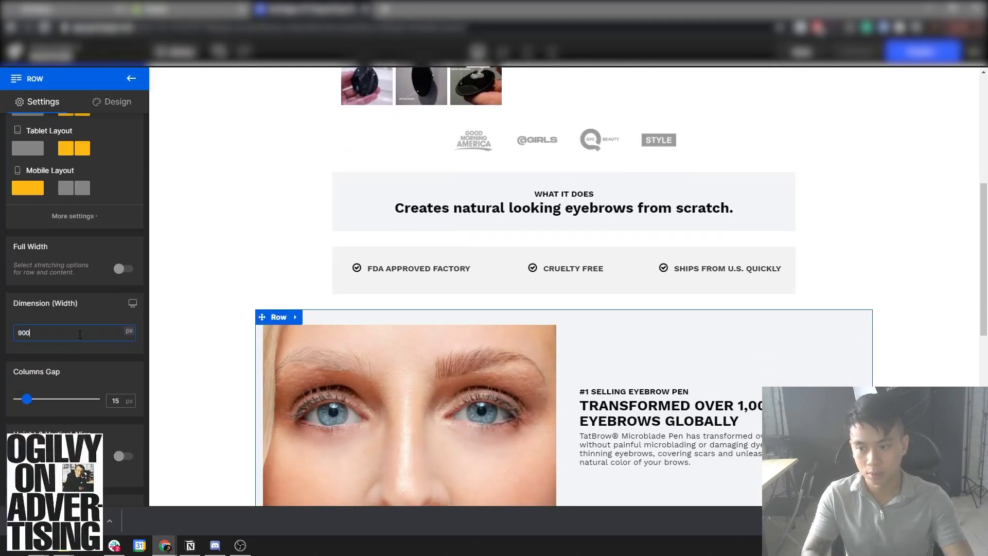
click(258, 355)
scroll(287, 339, down, 4)
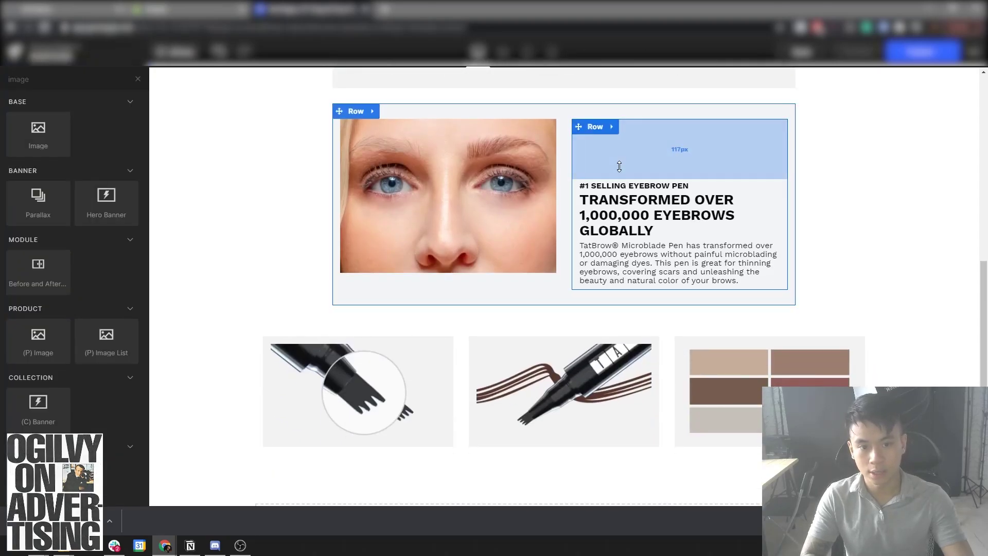
drag(620, 166, 626, 134)
Set the width of the row holding the three image columns to 900 px.
click(270, 322)
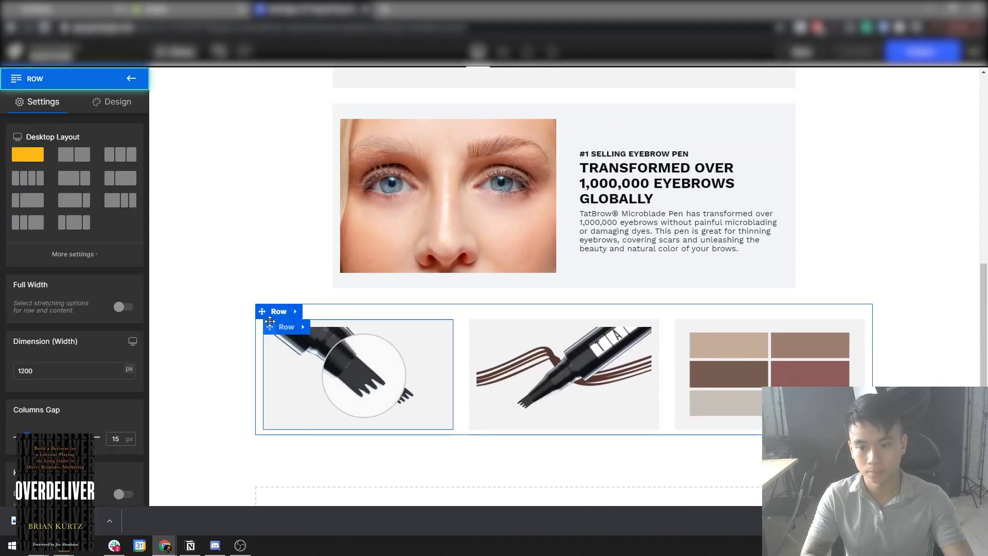
scroll(90, 334, down, 2)
text(9)
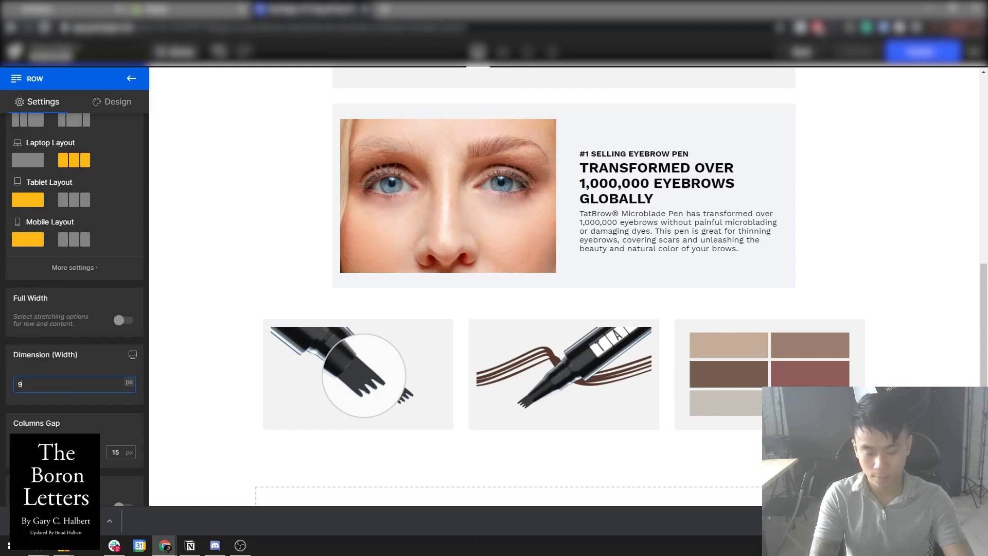
text(00)
click(919, 302)
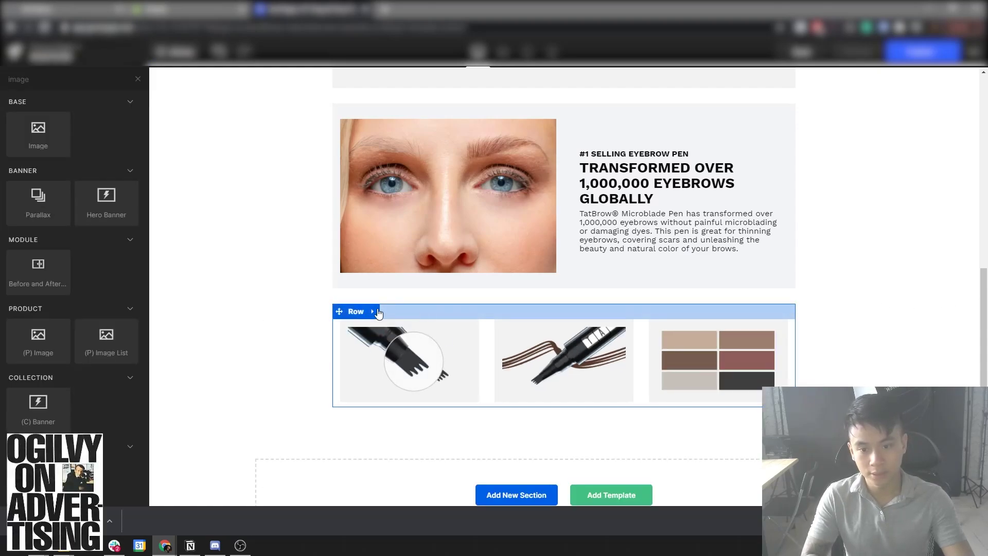
Set the top padding of the three-column image row to 0.
click(378, 311)
click(118, 109)
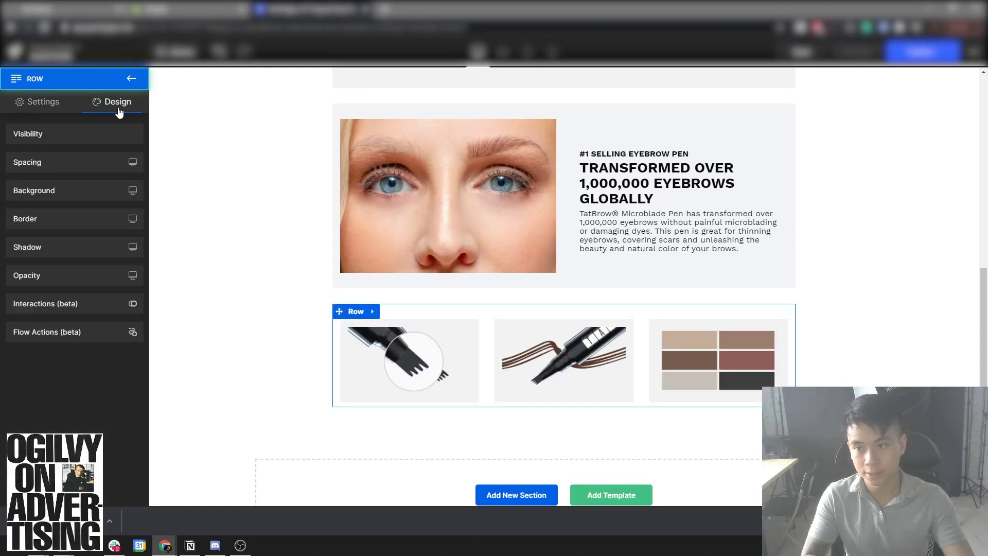
click(49, 162)
click(78, 292)
text(0)
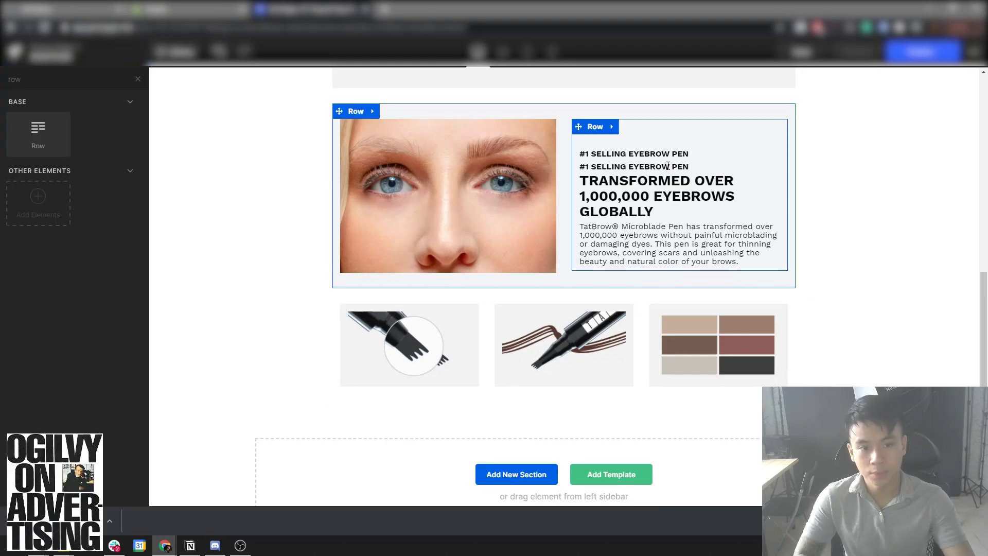
Place a copy of the "#1 SELLING EYEBROW PEN" text block under the fork-like pen tip image in the first column.
drag(656, 171, 424, 391)
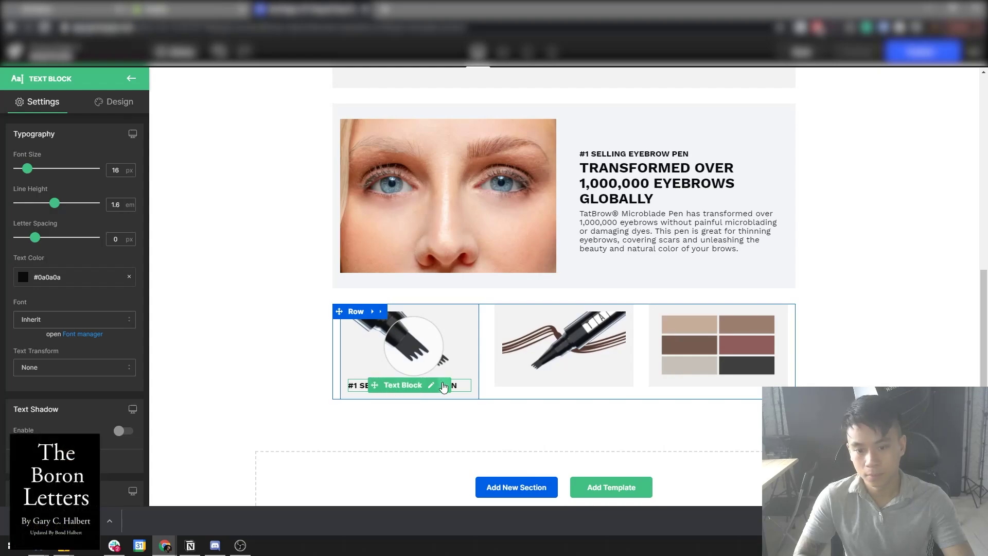
click(438, 385)
scroll(372, 410, down, 3)
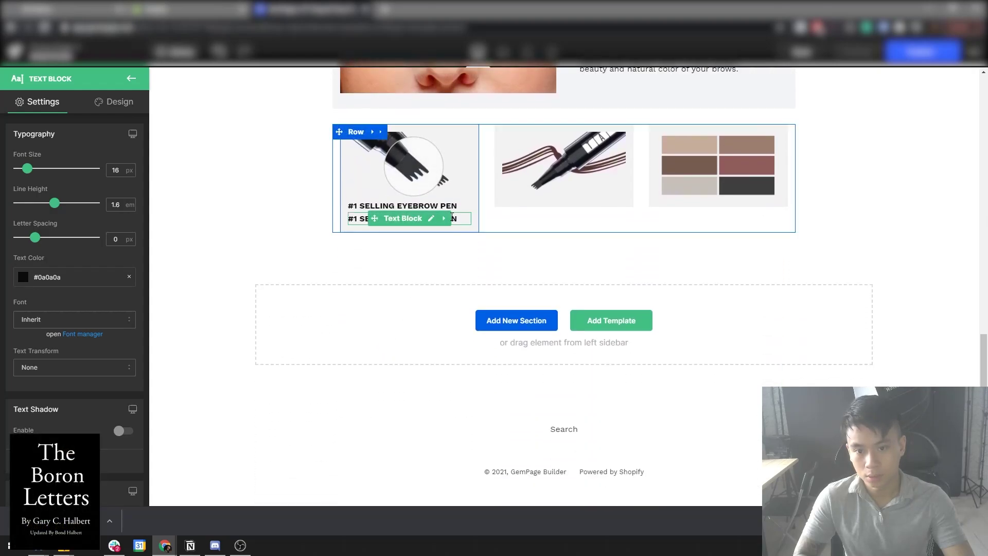
click(415, 219)
Centre the heading under the pen tip image and increase its top margin.
click(395, 233)
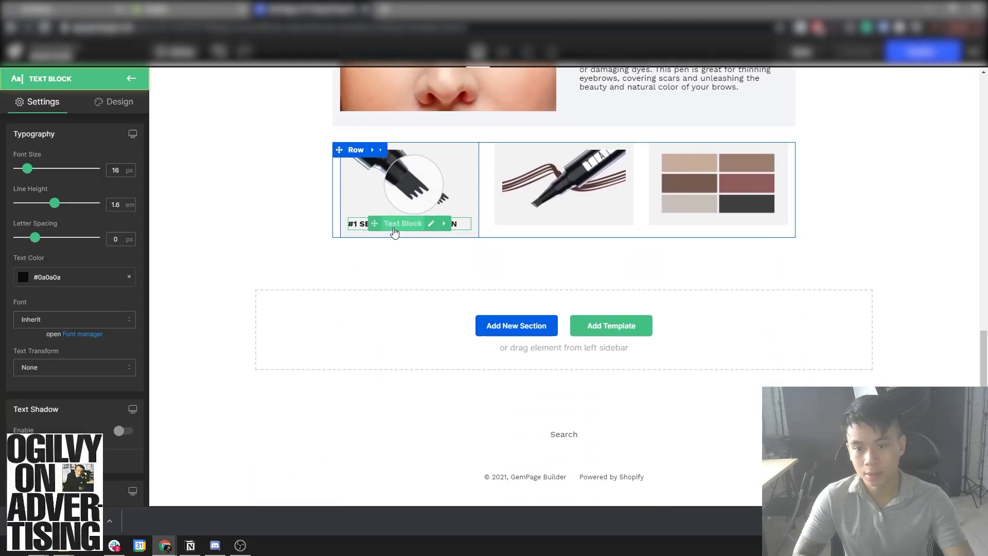
scroll(61, 347, down, 2)
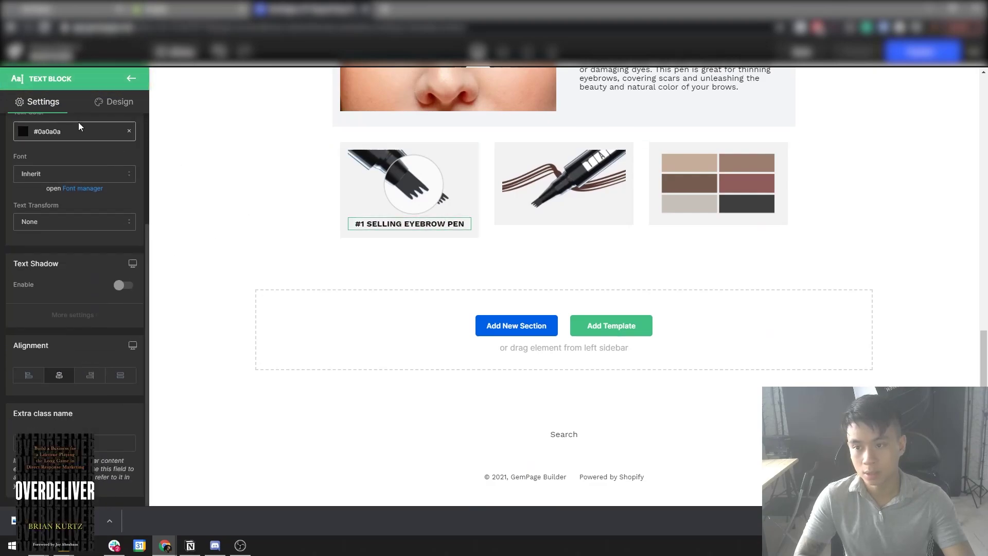
click(114, 101)
click(53, 161)
click(76, 197)
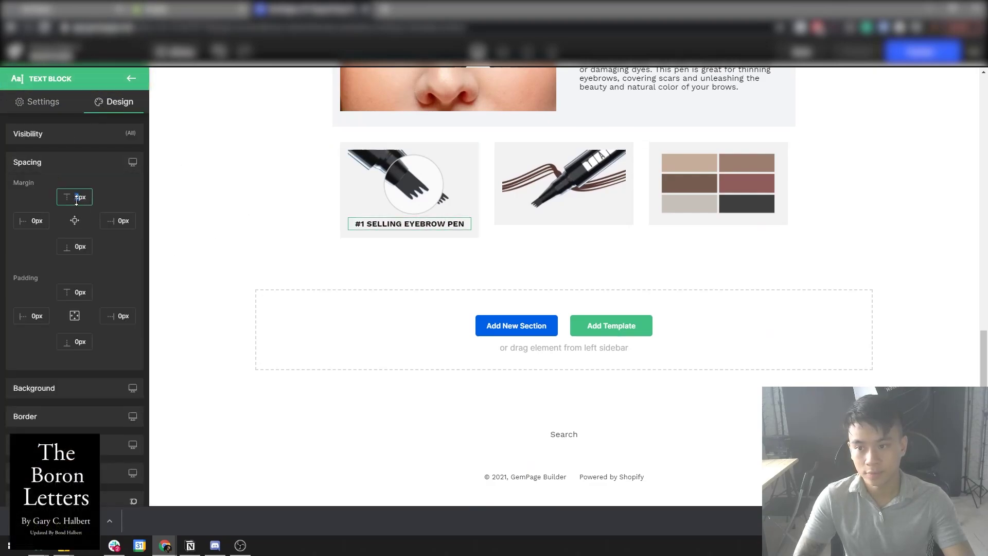
click(312, 259)
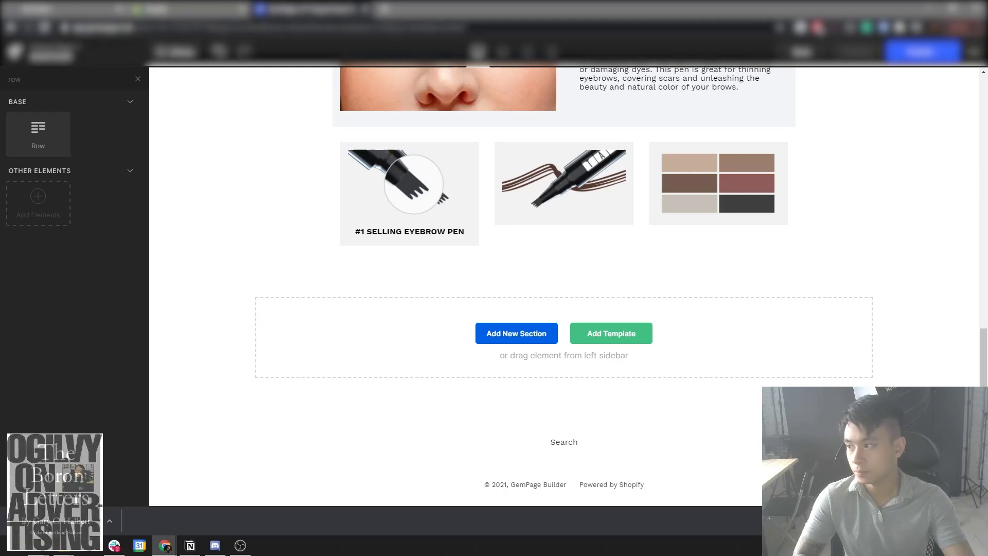
Copy the TatBrow Microblade Pen paragraph below the first column's heading and centre its text.
scroll(833, 286, up, 2)
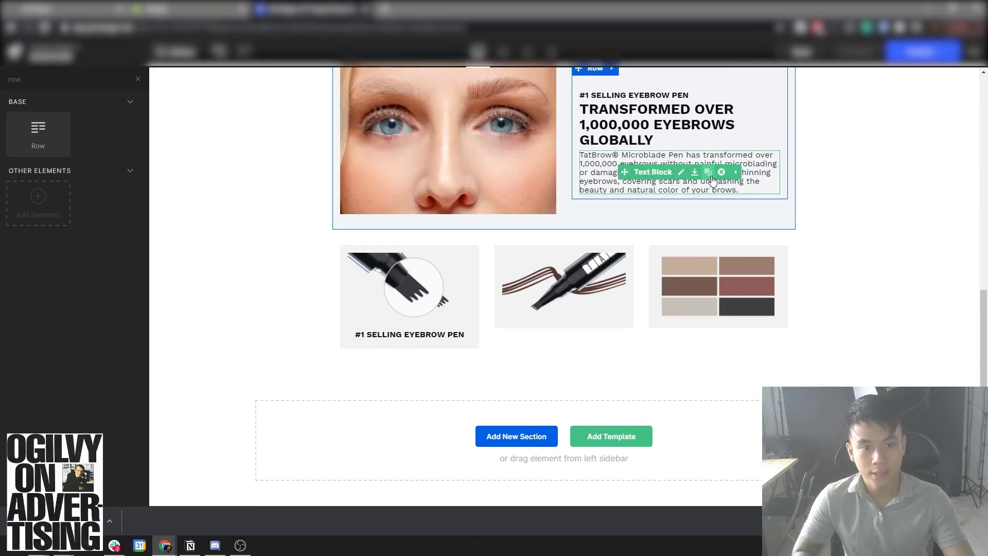
click(707, 172)
drag(631, 219, 387, 355)
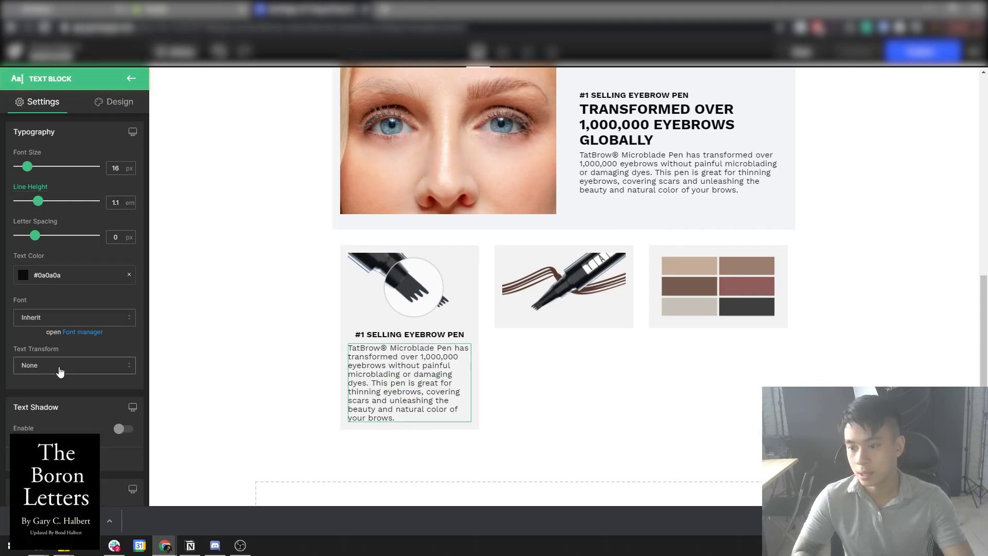
scroll(60, 372, down, 3)
click(59, 375)
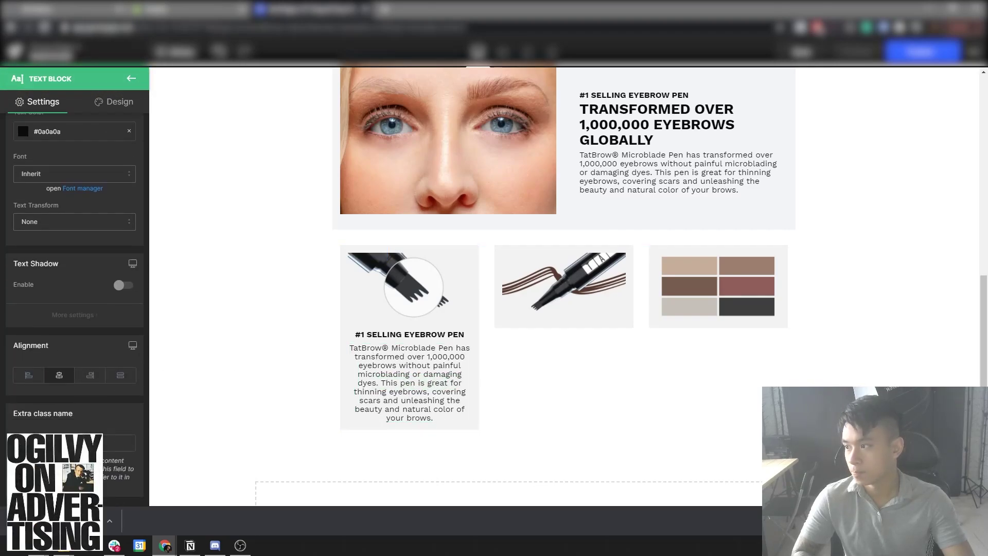
Replace the first column's paragraph with the copied description starting "Our pen features a unique fork-like brush".
click(368, 377)
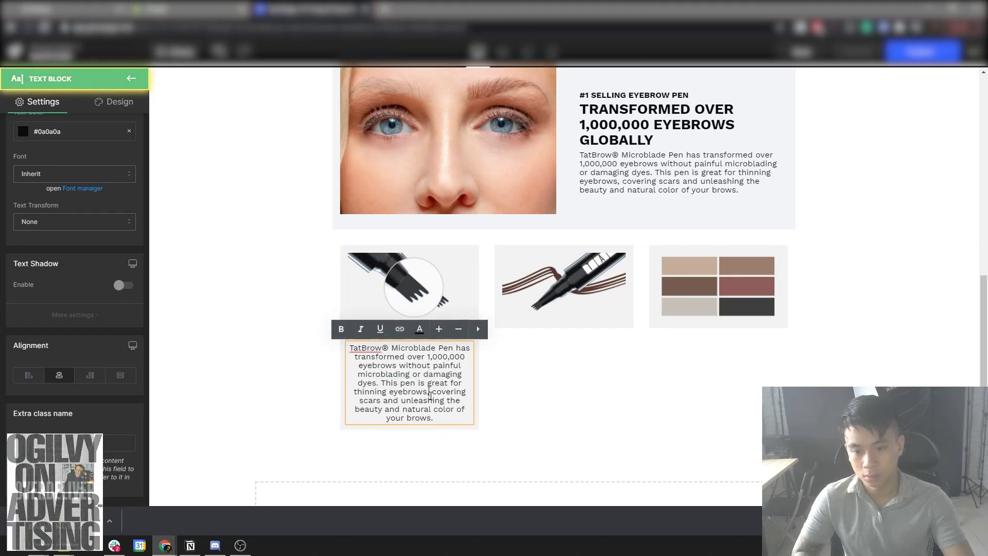
key(ctrl+a)
key(ctrl+v)
click(459, 295)
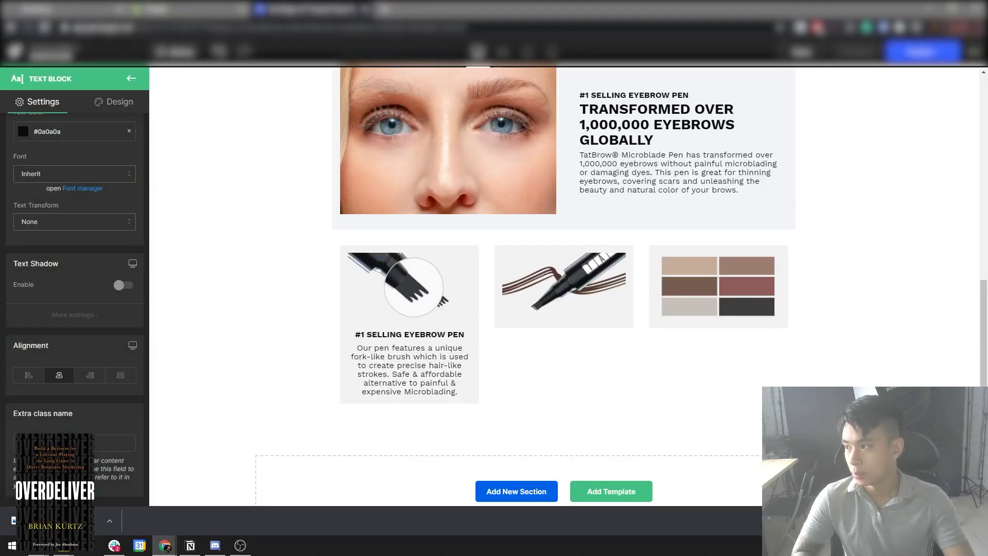
Change the first column's heading text to "Innovative fork-like tip".
click(362, 337)
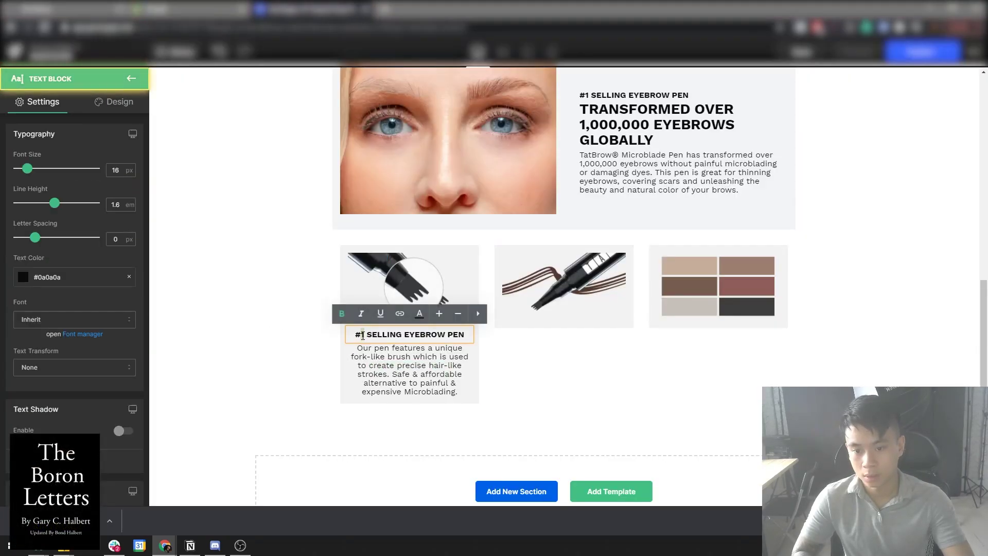
key(ctrl+a)
text(Innovative fork-like tip)
click(480, 297)
click(569, 408)
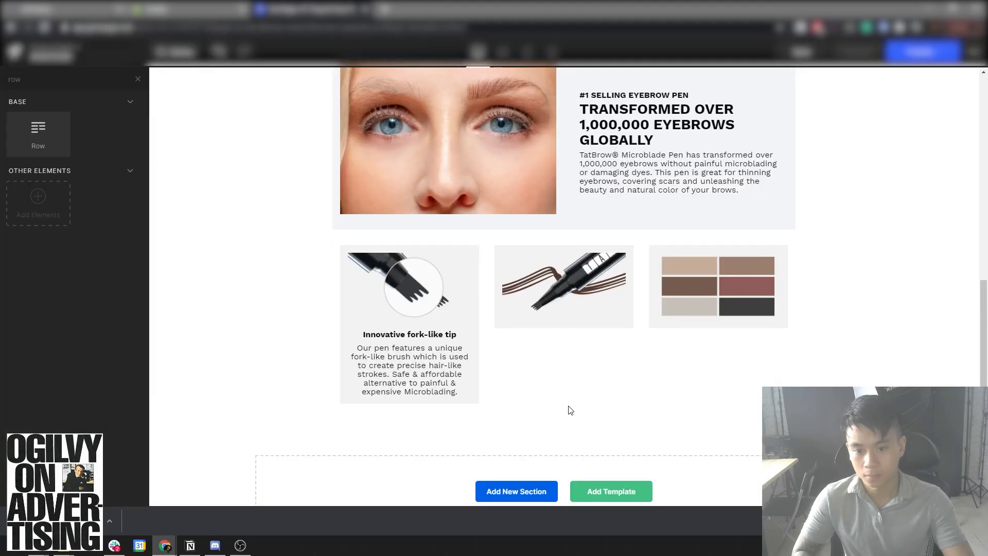
Copy the first column's heading and description into the middle column, below the brush stroke image.
click(442, 335)
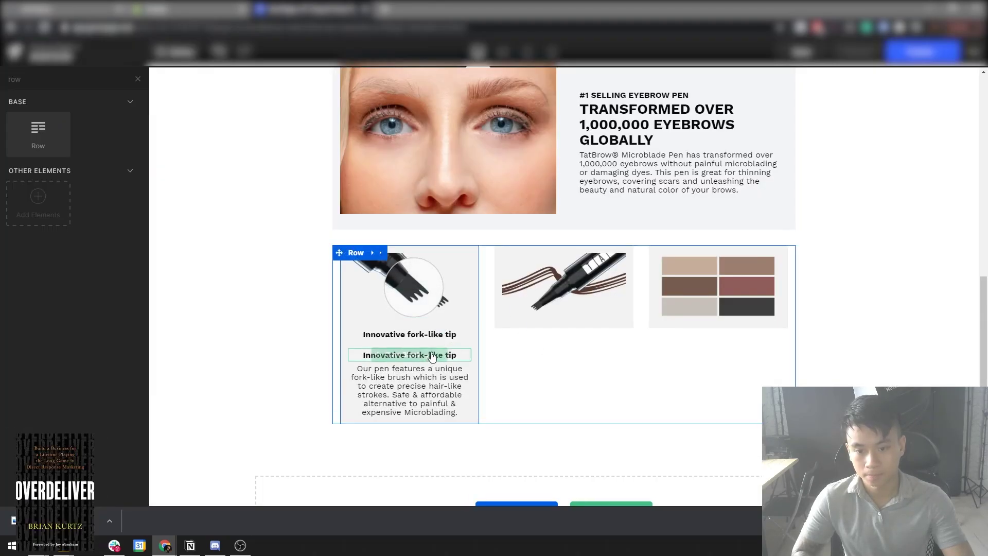
drag(377, 354, 586, 324)
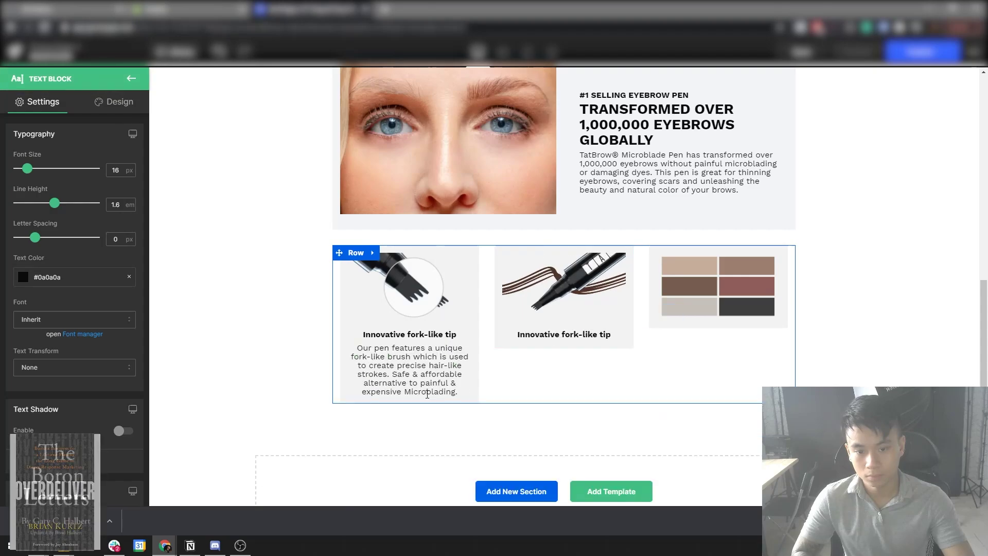
click(439, 370)
scroll(445, 376, down, 5)
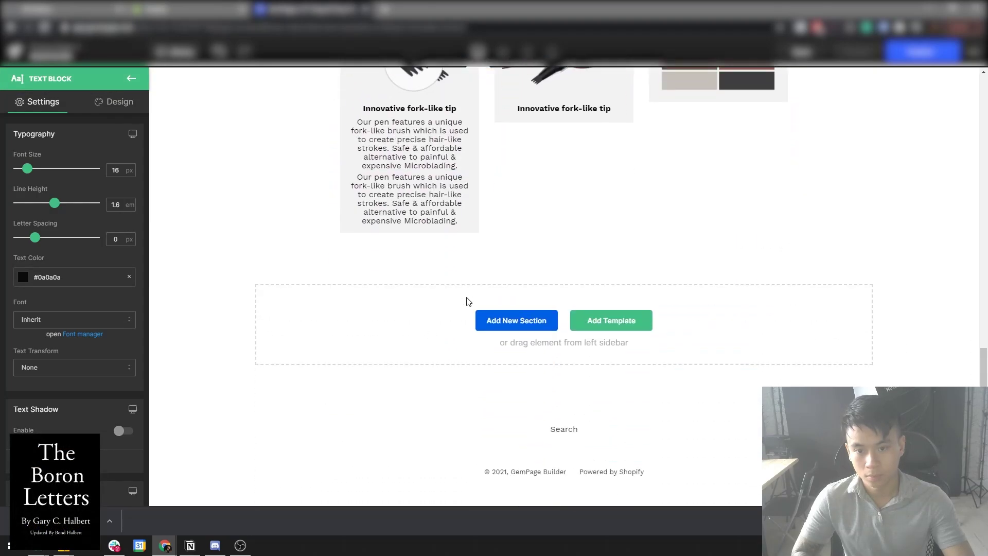
scroll(465, 300, up, 1)
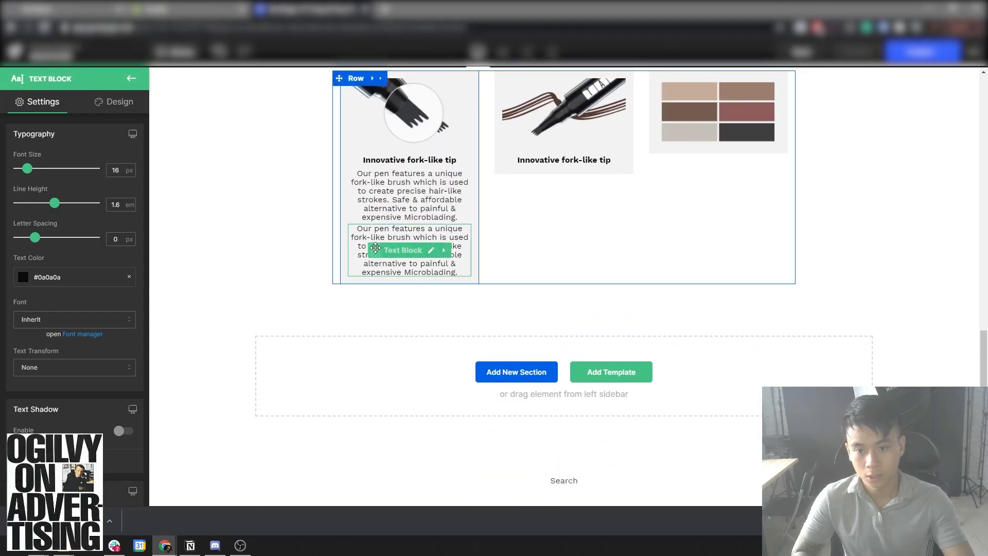
drag(376, 248, 628, 222)
scroll(648, 242, up, 3)
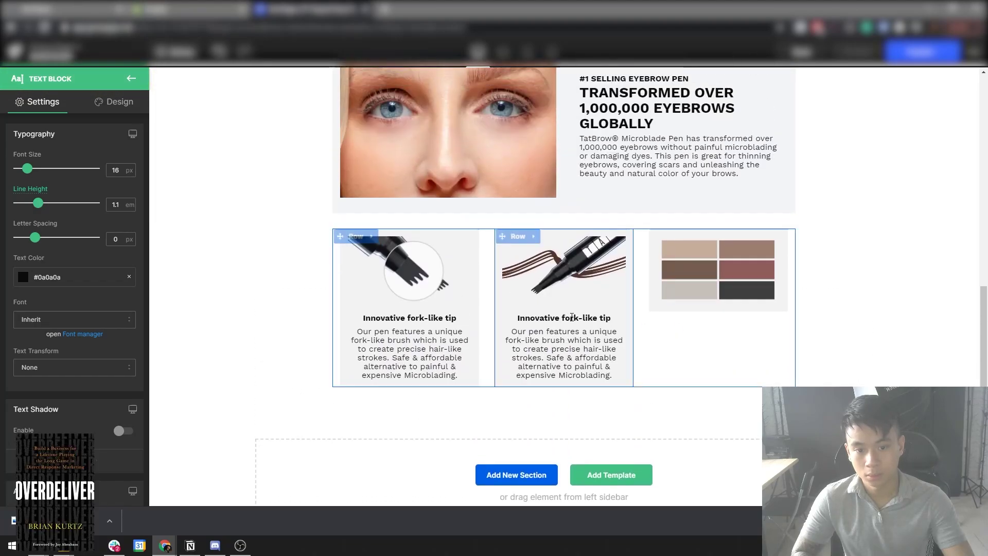
Copy the heading and description into the third column below the colour swatches, and change the middle heading to "Realistic hair-like strokes".
click(594, 319)
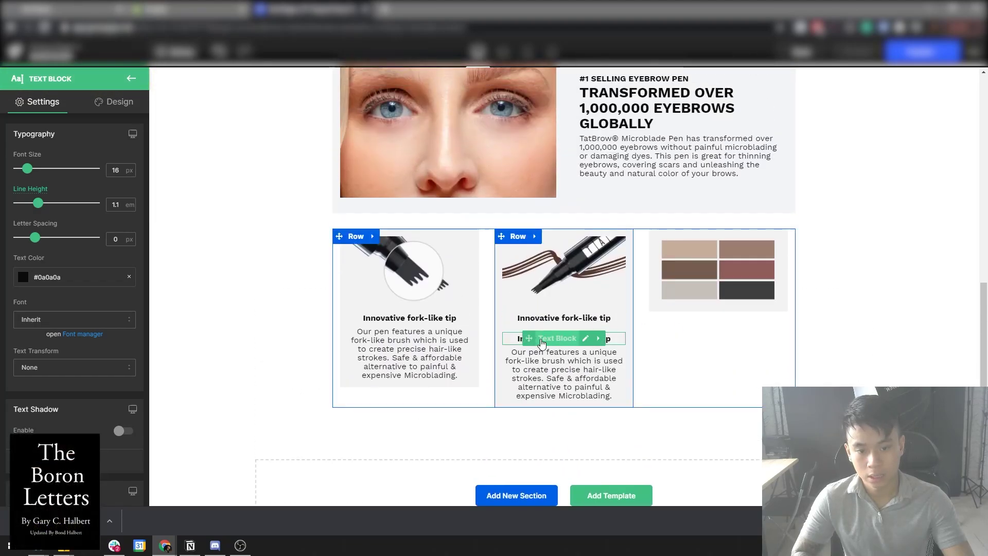
drag(747, 318, 753, 295)
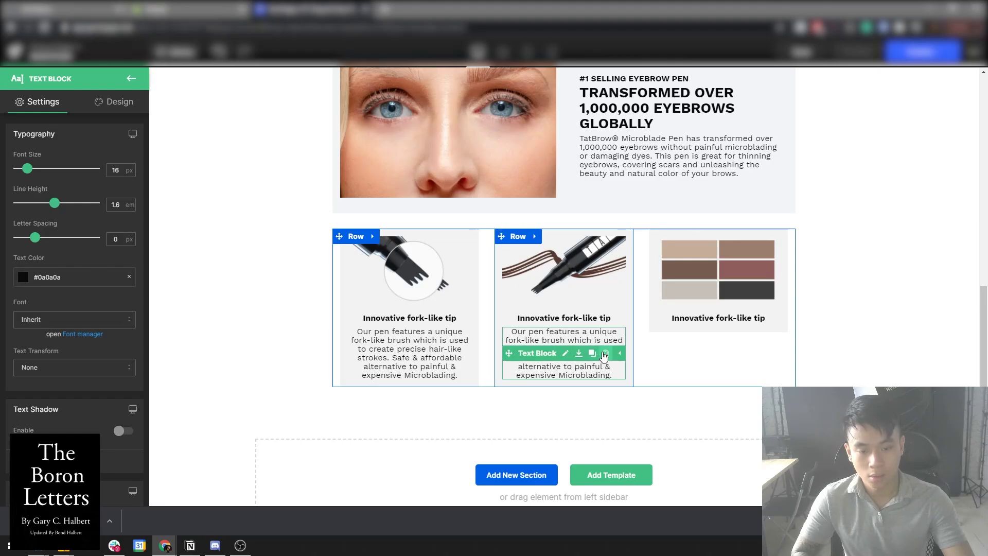
click(605, 355)
scroll(592, 284, down, 3)
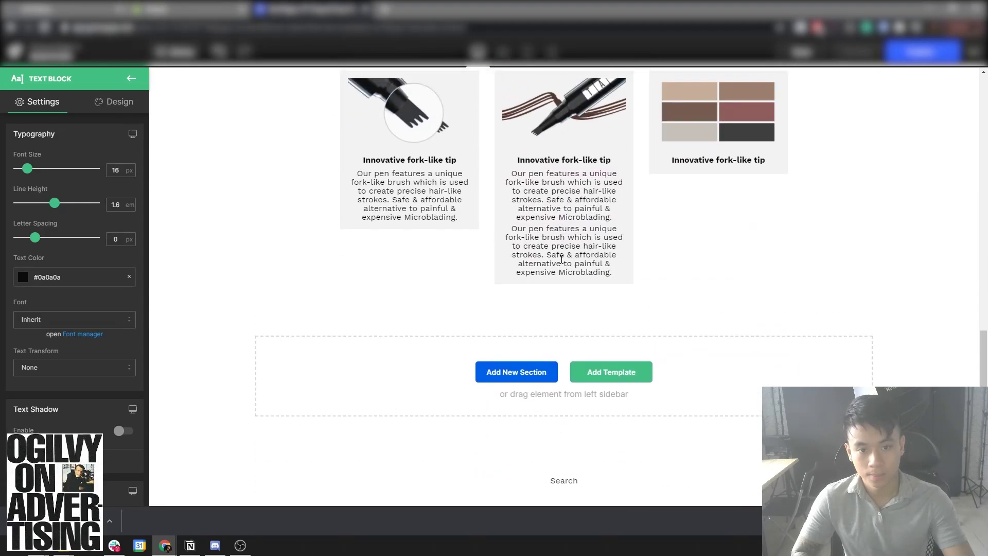
drag(552, 252, 746, 165)
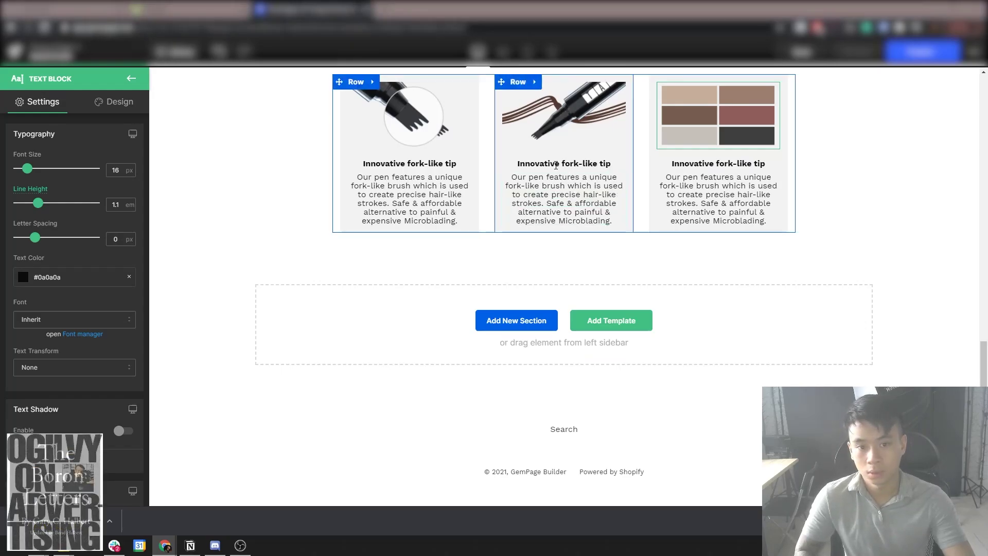
click(532, 161)
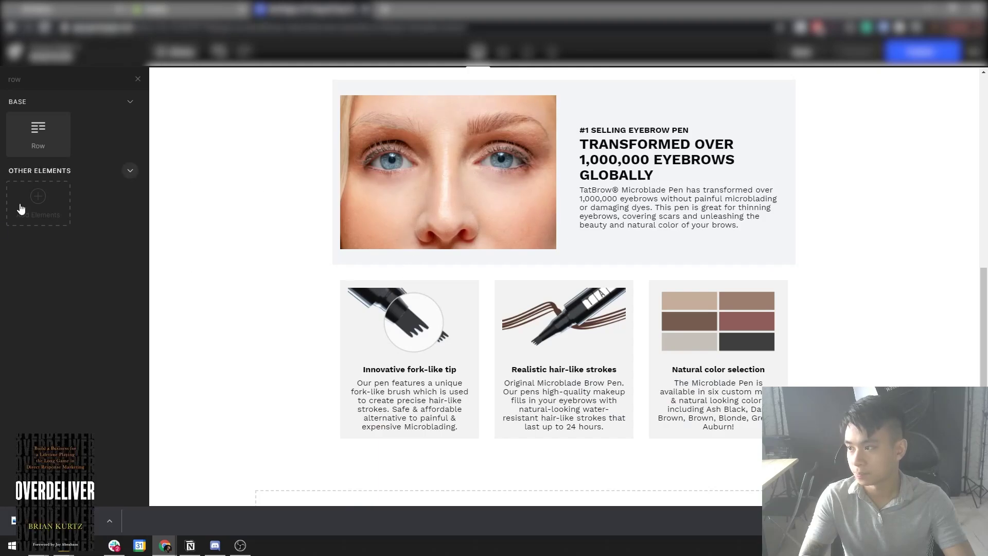
Compare the built page with the TatBrow reference page, examining its quote section and the three captioned image banners.
scroll(245, 335, up, 3)
scroll(245, 335, down, 1)
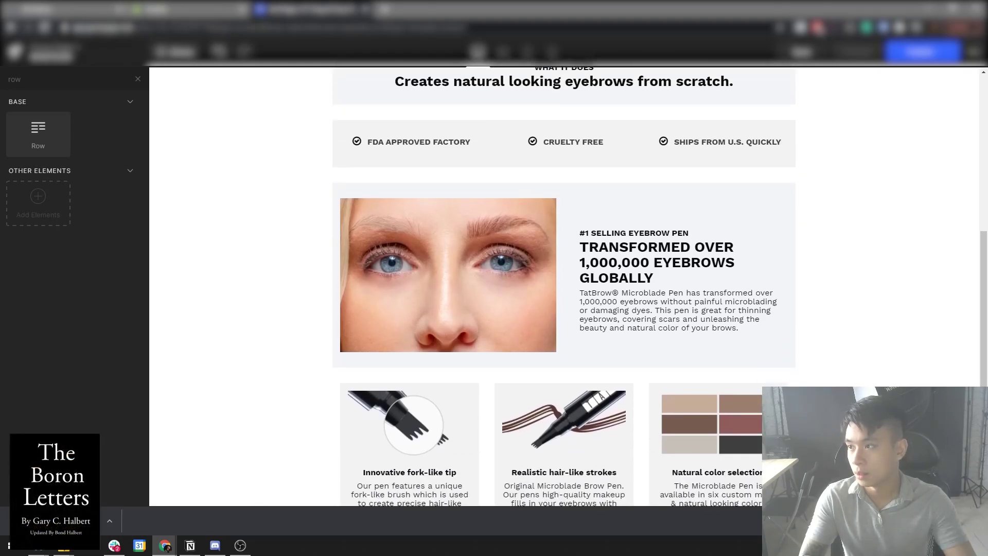
key(alt+Tab)
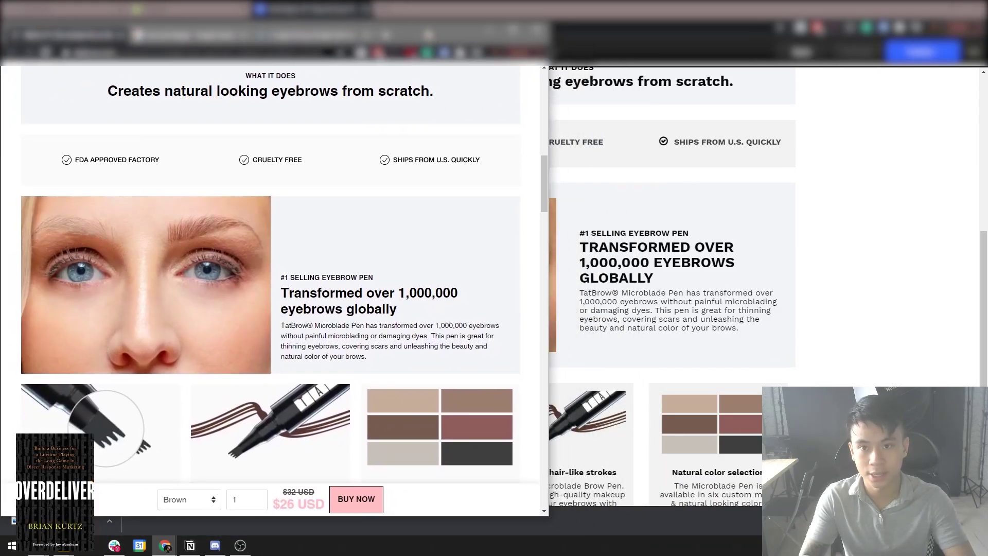
key(alt+Tab)
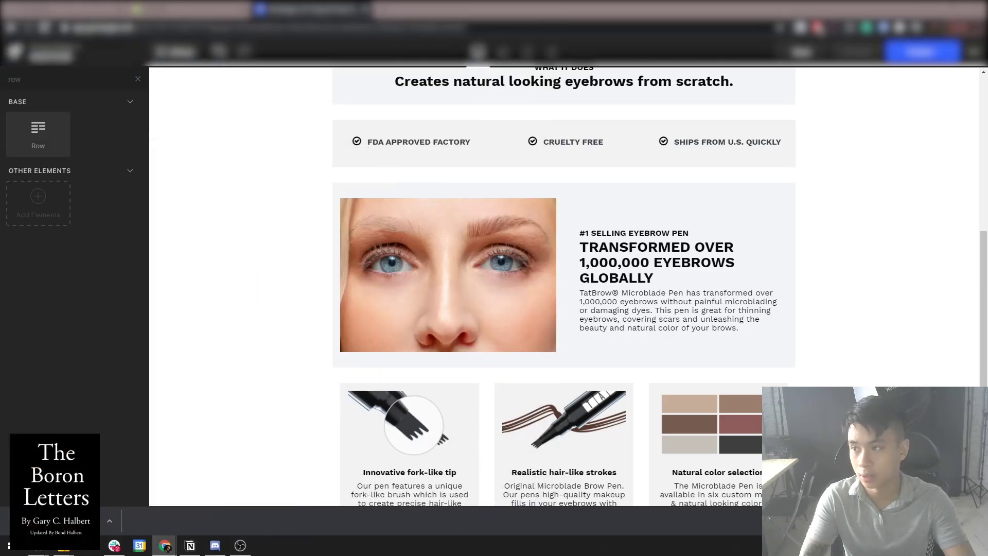
scroll(430, 281, down, 5)
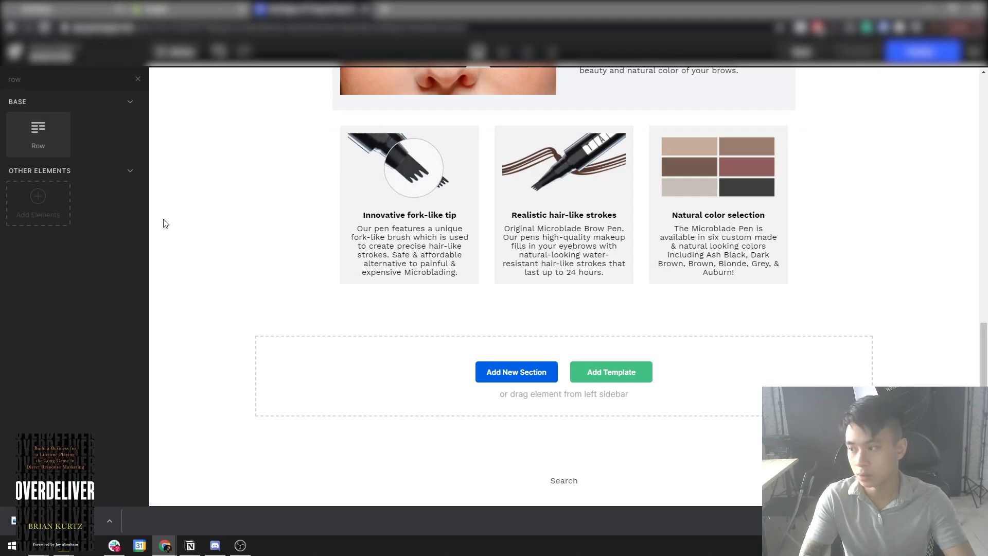
key(alt+Tab)
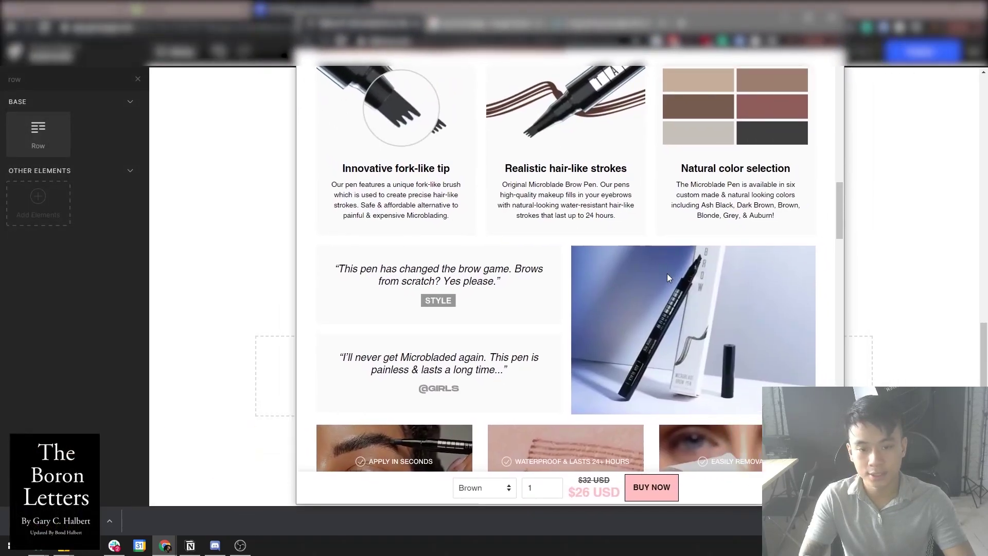
drag(350, 272, 732, 271)
click(820, 374)
click(428, 285)
scroll(429, 285, down, 1)
scroll(428, 285, down, 3)
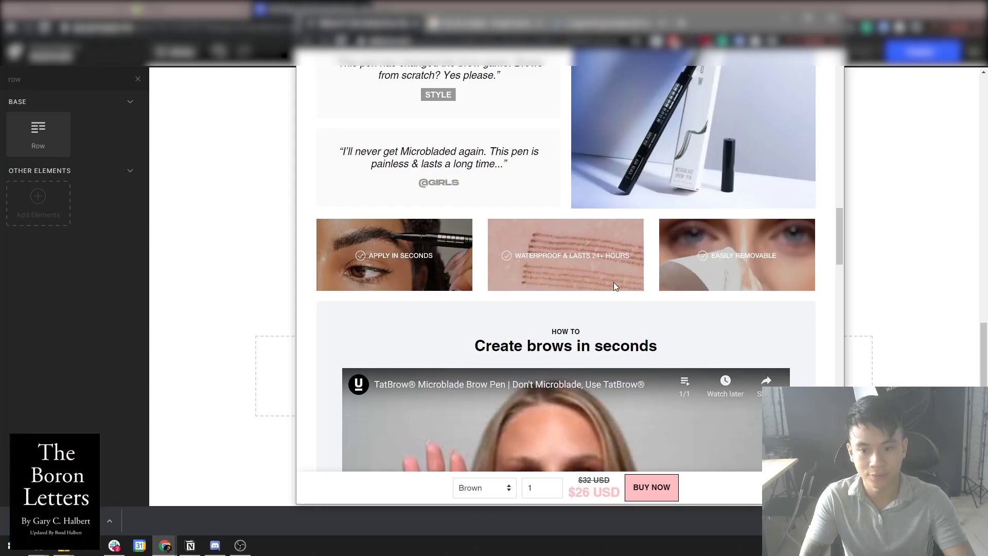
click(202, 294)
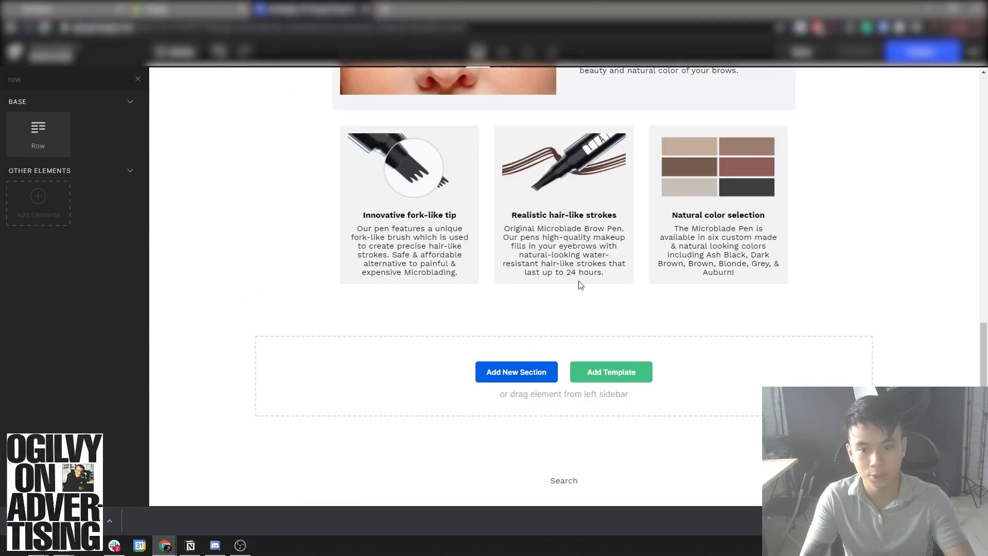
scroll(451, 208, up, 2)
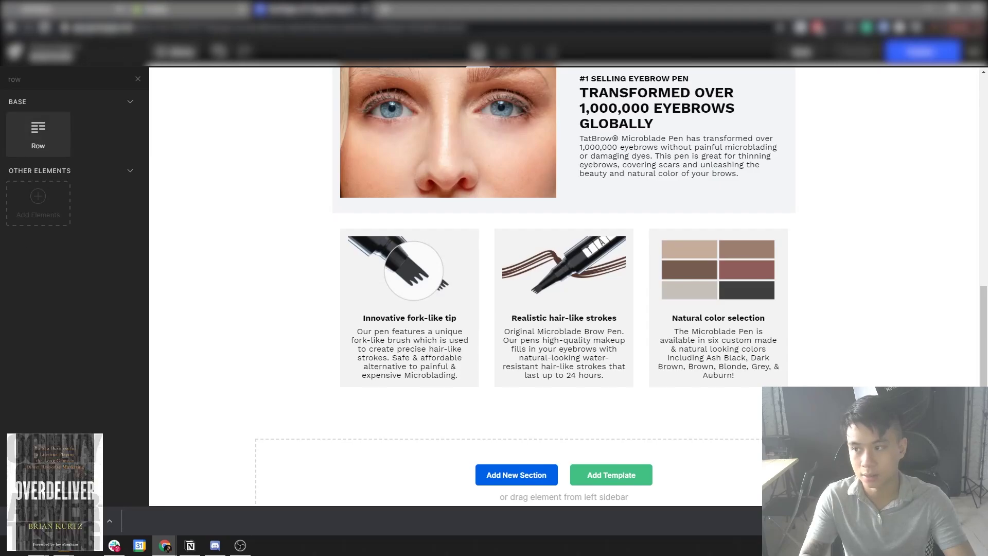
mouse_move(164, 545)
click(503, 507)
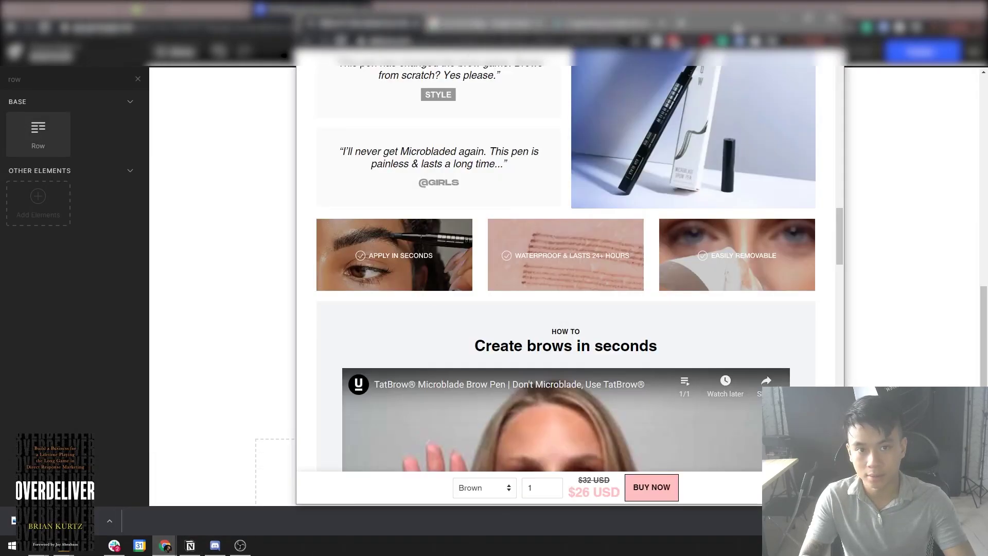
click(267, 239)
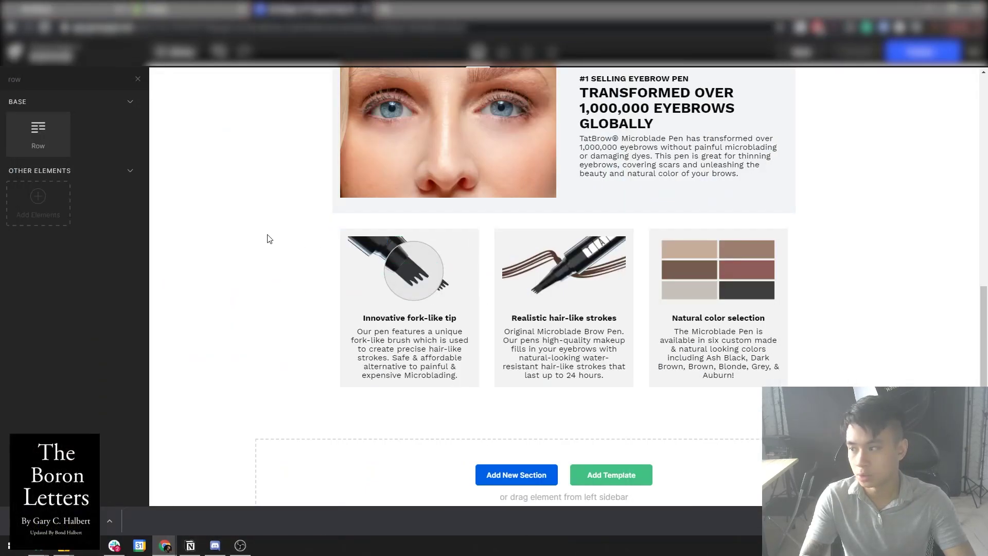
Add a 900 px wide row below the three feature columns and split it into three equal columns.
drag(38, 134, 539, 443)
double_click(31, 370)
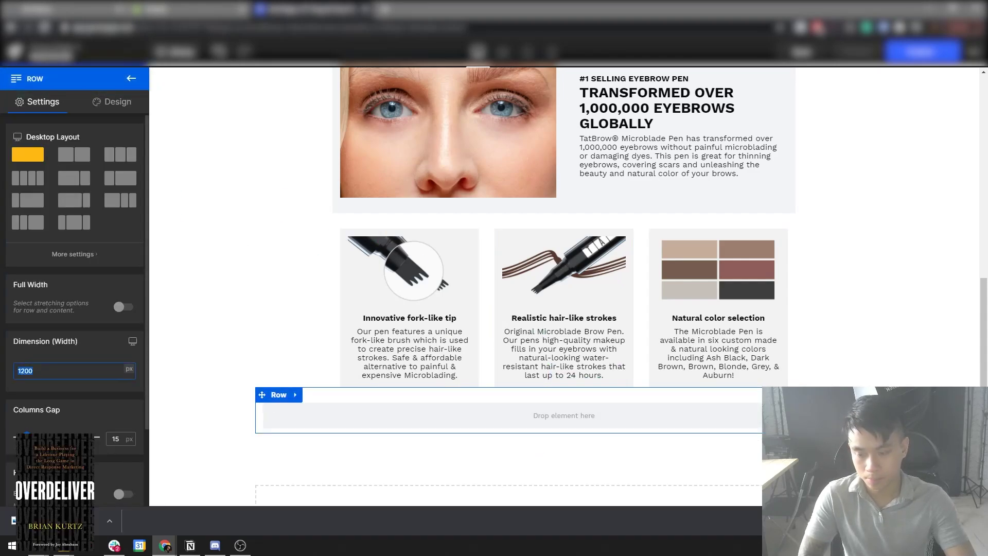
text(9)
click(234, 368)
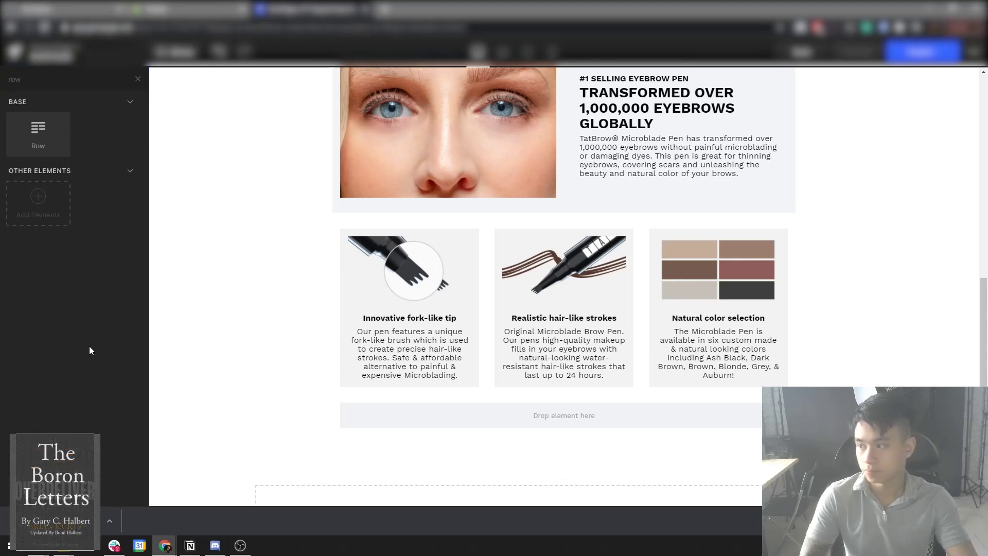
click(347, 404)
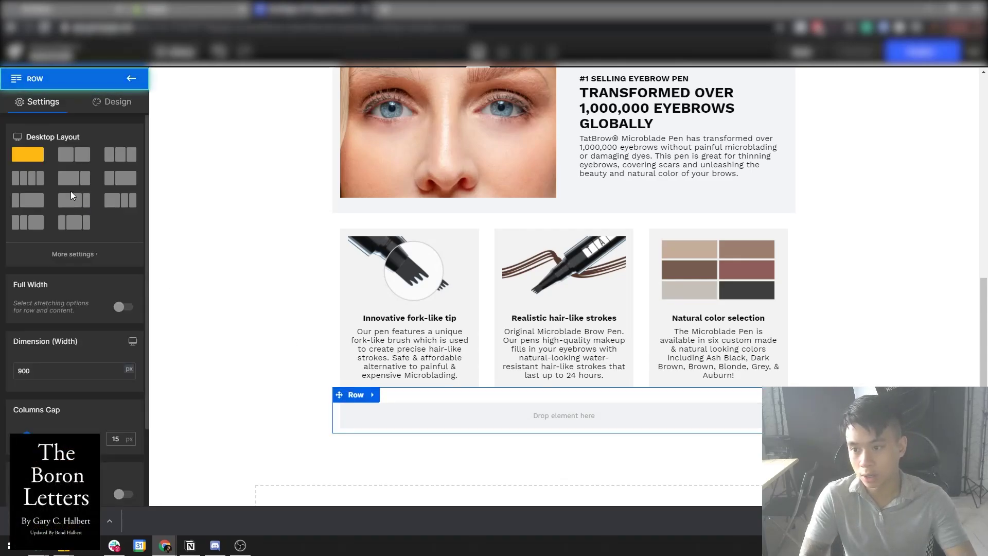
click(70, 191)
Nest a row with a 13 px columns gap in the new row's first column, and set the fork-like tip card's columns gap to 15 px.
click(141, 92)
drag(46, 135, 390, 424)
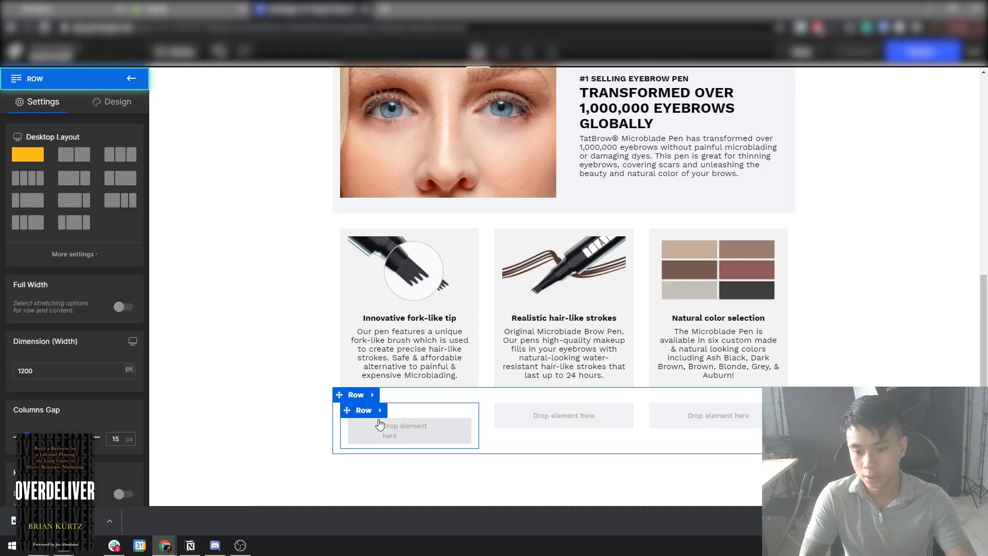
drag(25, 436, 16, 436)
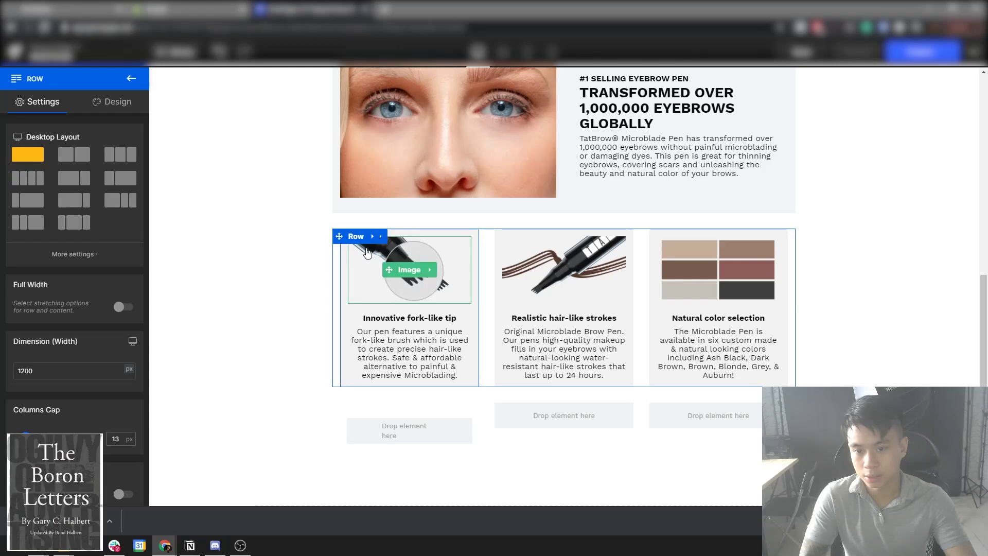
click(405, 234)
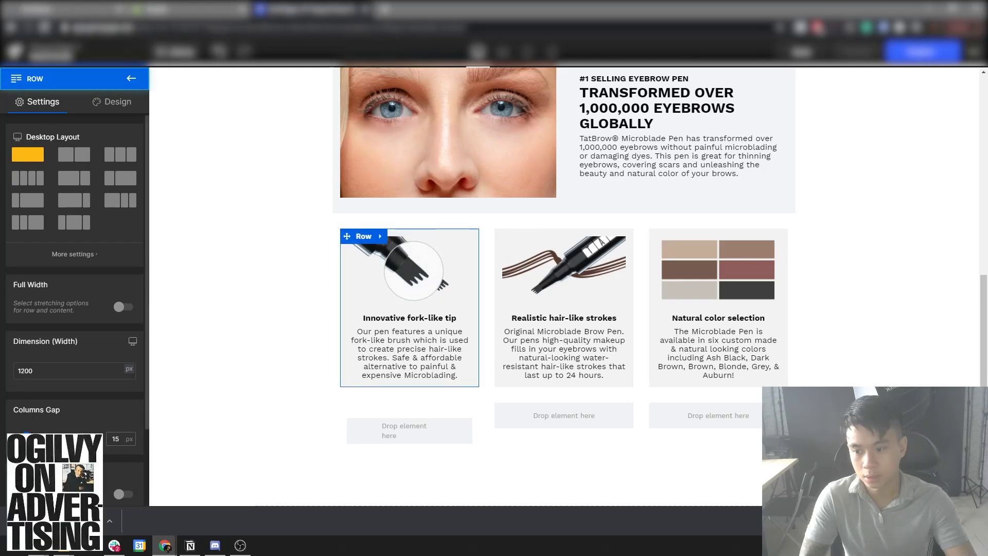
click(110, 436)
text(15)
click(214, 416)
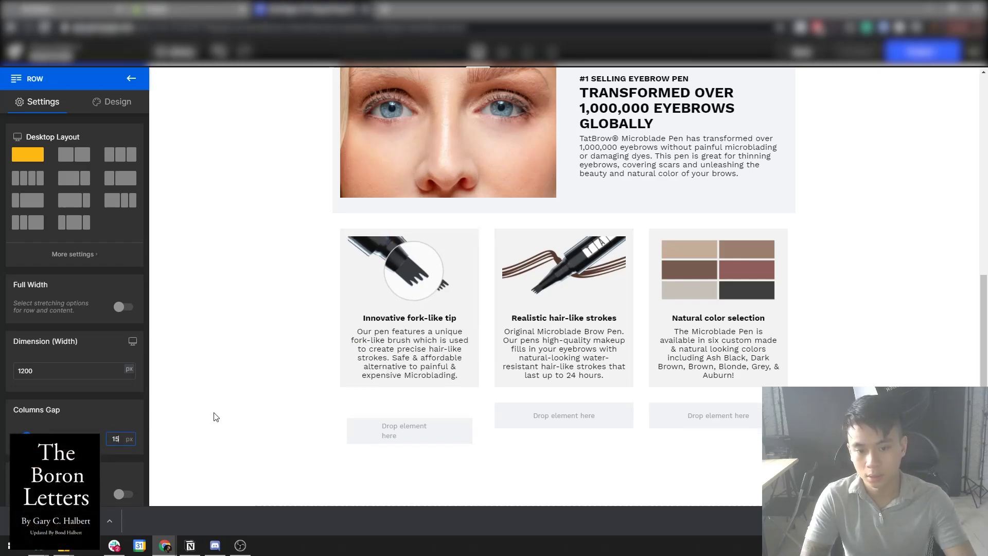
click(214, 413)
click(355, 411)
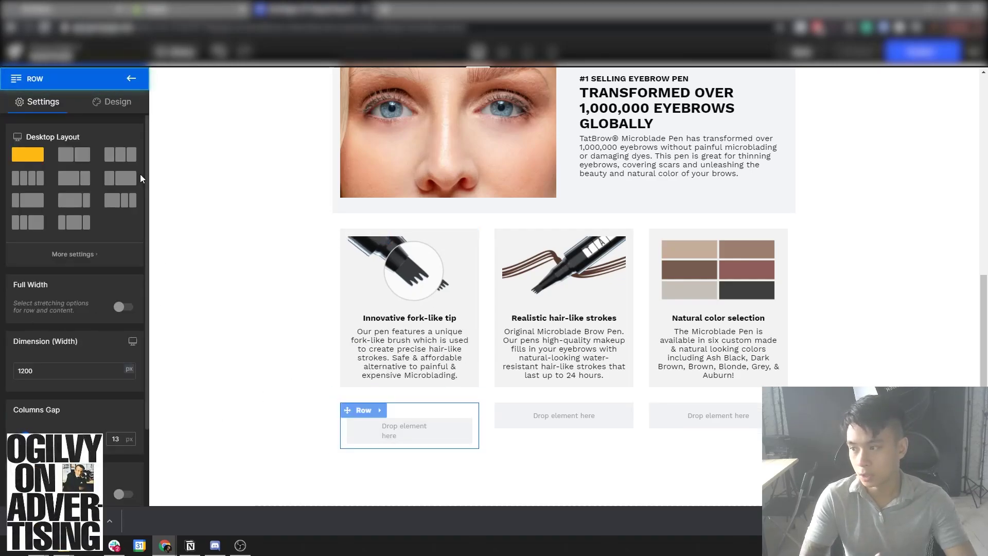
Find the Hero Banner element and add it to the new row's first column, moving it out of the nested row.
click(136, 82)
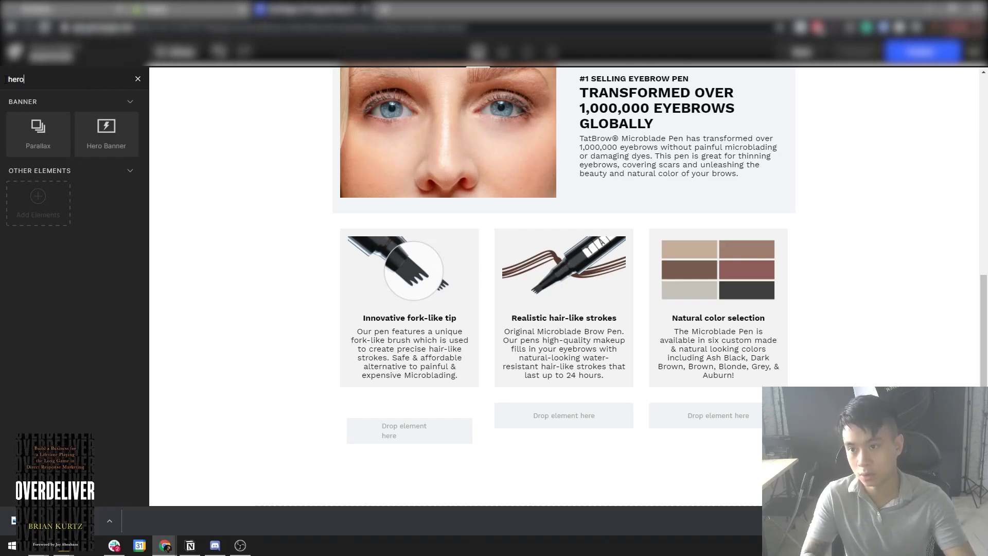
drag(106, 134, 411, 410)
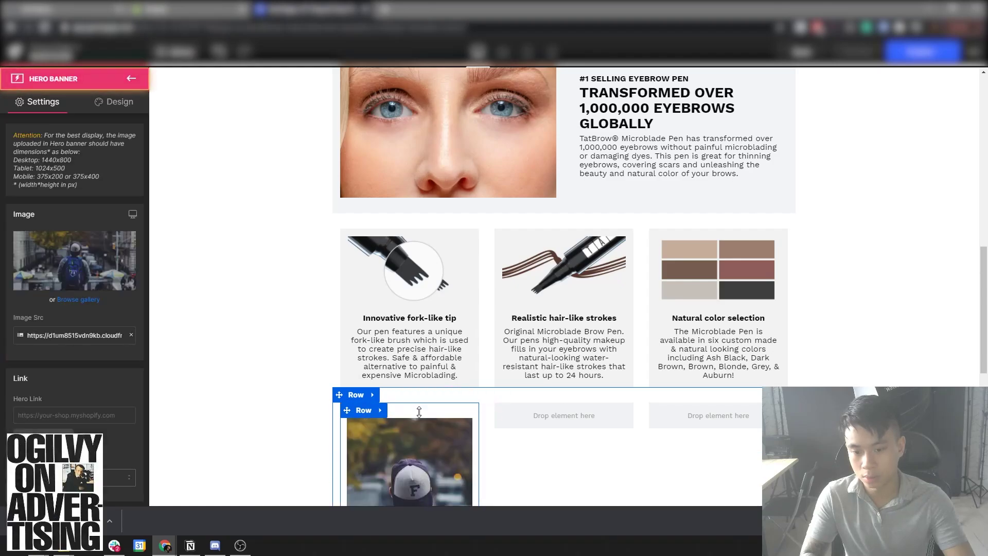
scroll(460, 362, down, 2)
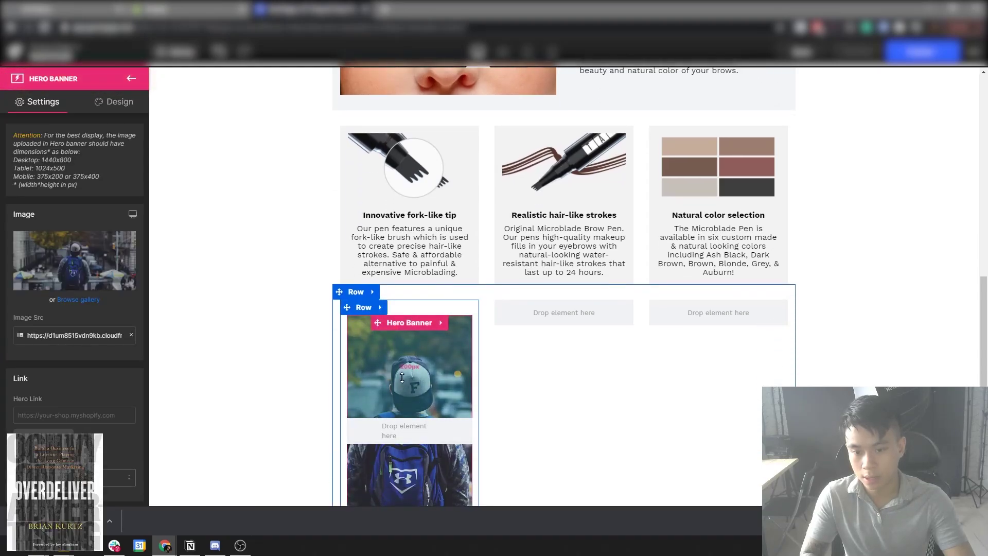
drag(407, 322, 425, 301)
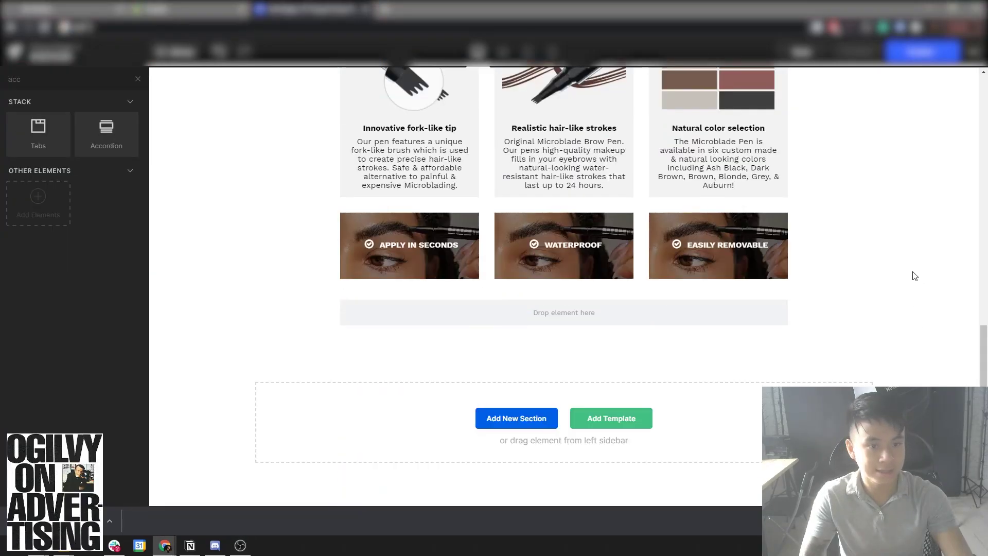
Review the spacing, height and overlay settings of the "APPLY IN SECONDS" hero banner.
scroll(834, 313, up, 1)
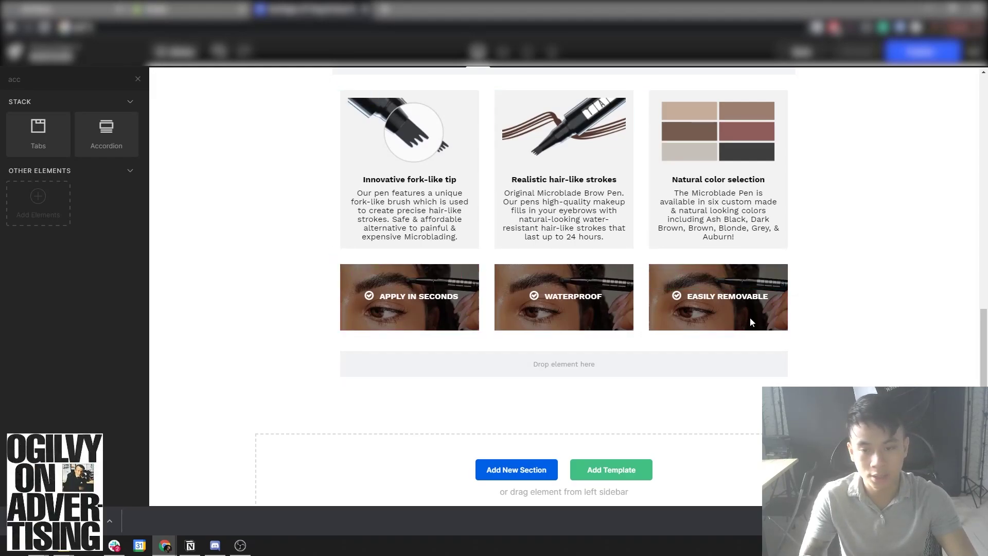
click(386, 273)
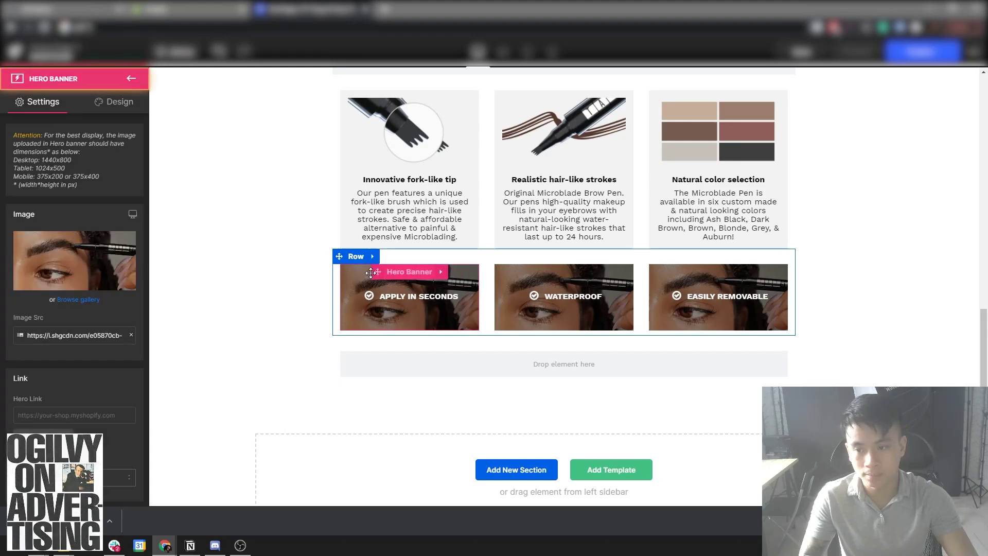
click(120, 102)
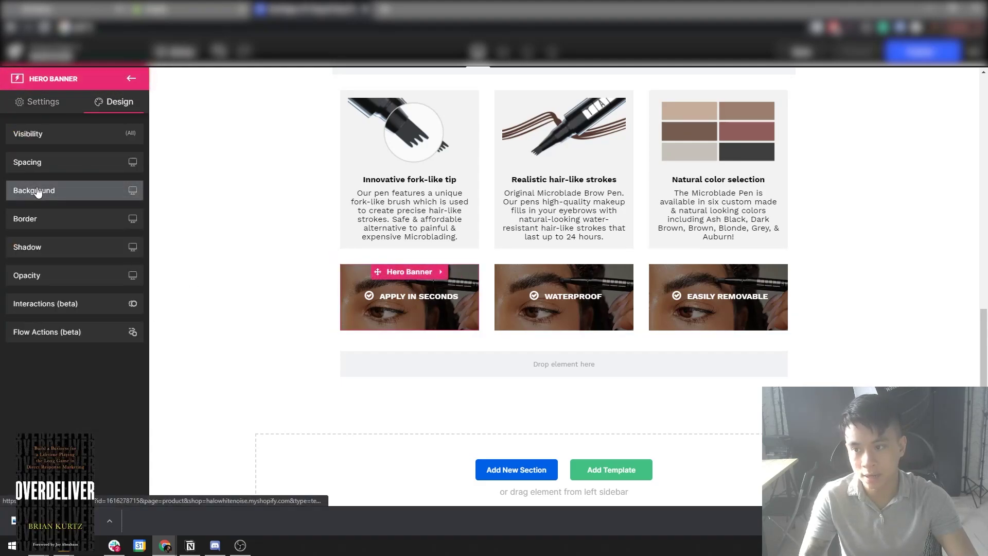
click(73, 169)
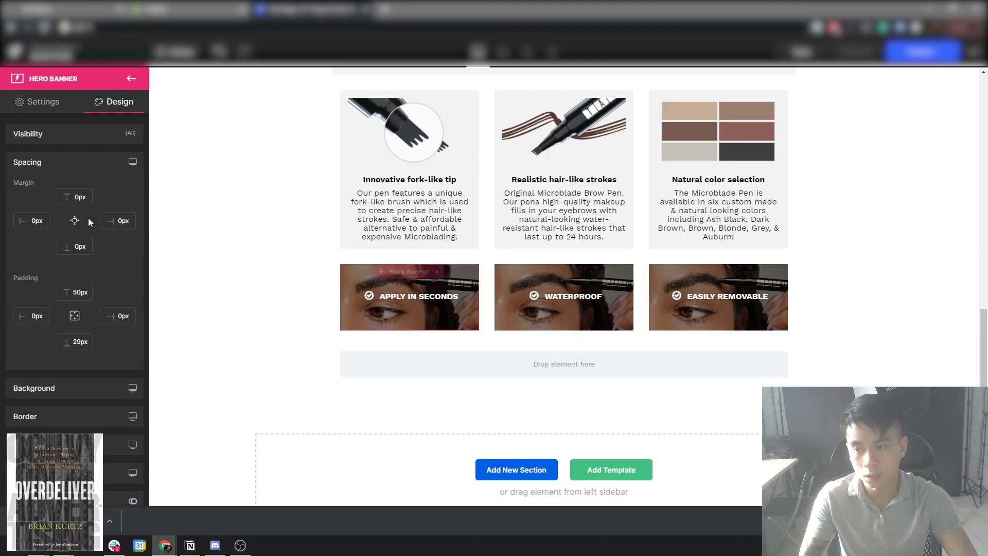
click(36, 103)
scroll(69, 278, down, 6)
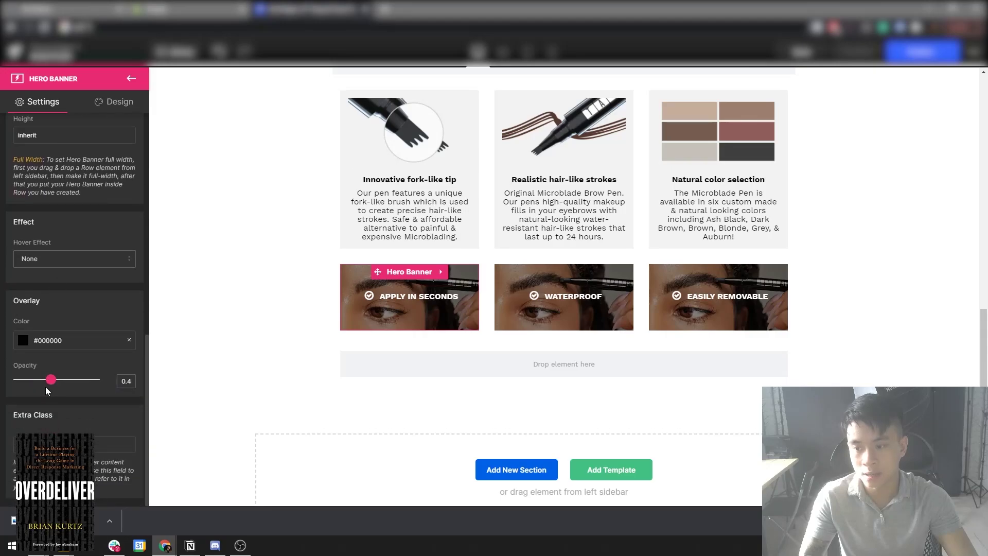
click(854, 257)
Review the icon list in the "FDA APPROVED FACTORY" row and open the check icon's settings in the "APPLY IN SECONDS" banner.
scroll(854, 257, up, 12)
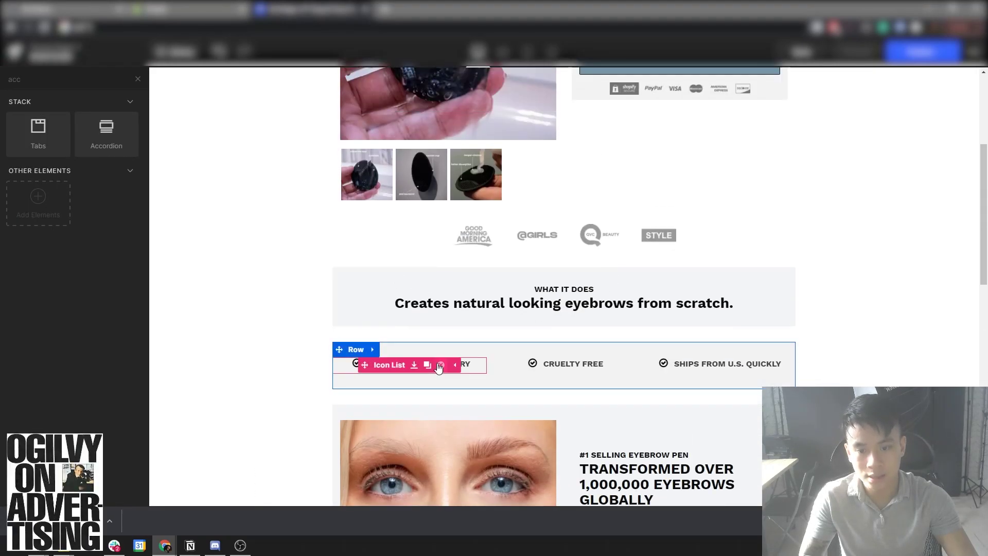
scroll(489, 309, down, 10)
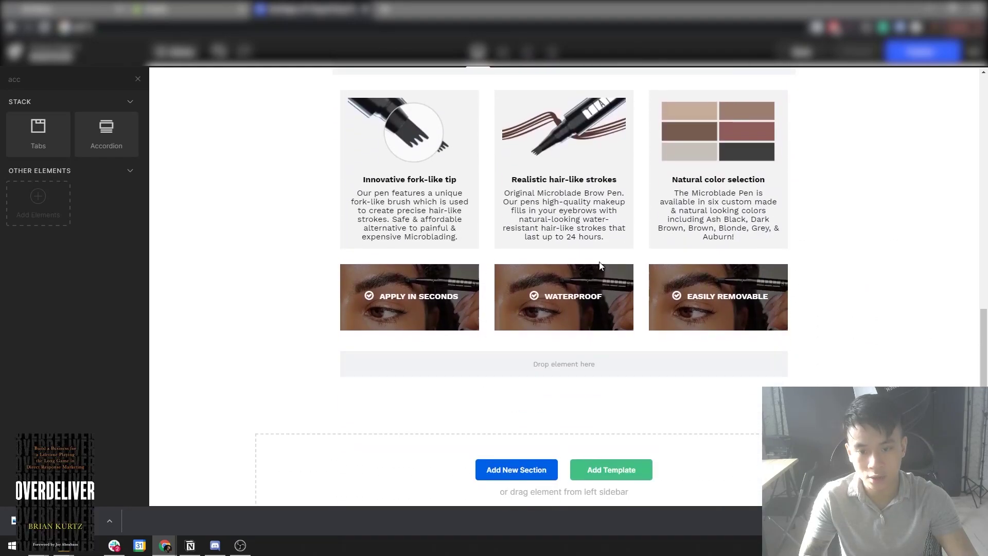
click(369, 296)
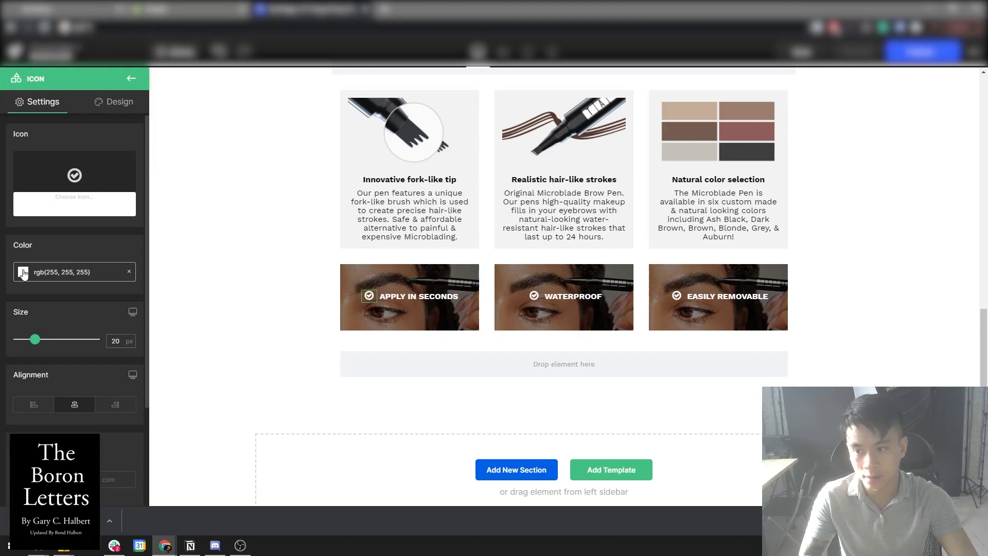
Review the icon width, spacing and alignment settings of the icon list in the "APPLY IN SECONDS" banner.
click(417, 296)
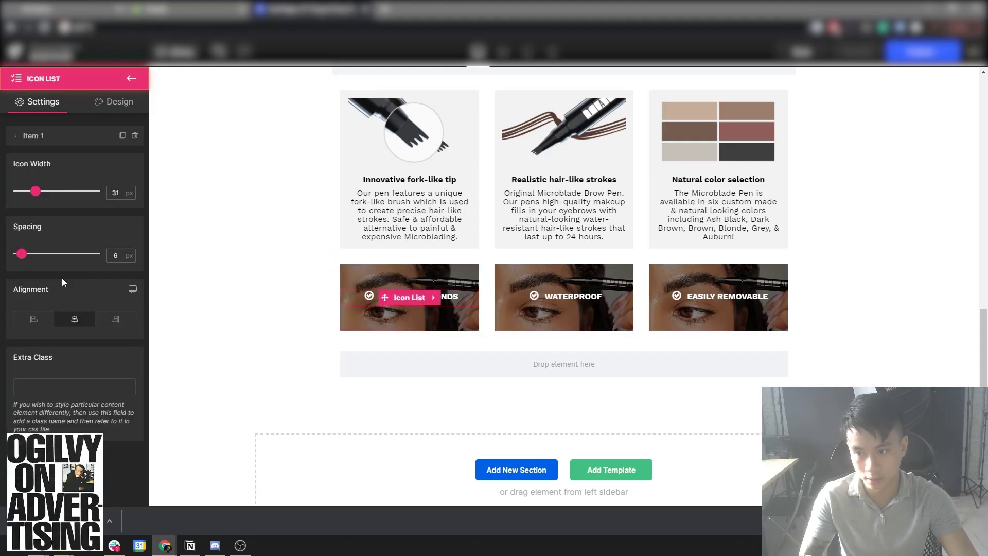
click(16, 136)
click(16, 136)
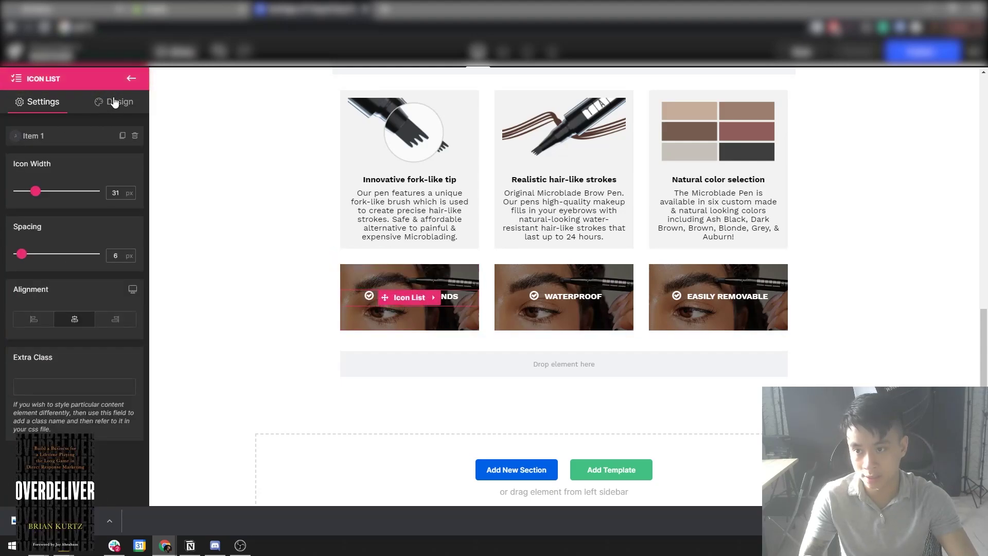
click(114, 102)
click(405, 303)
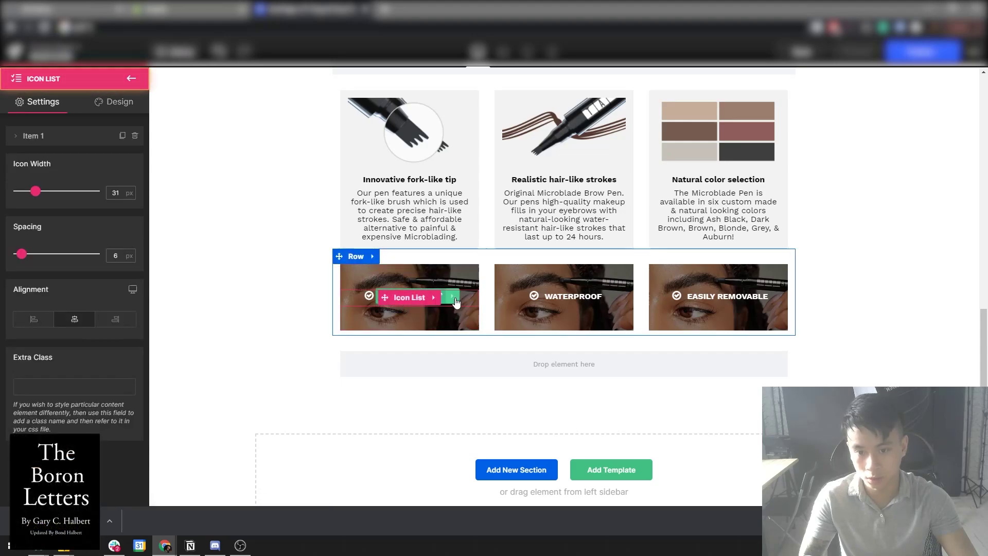
click(684, 353)
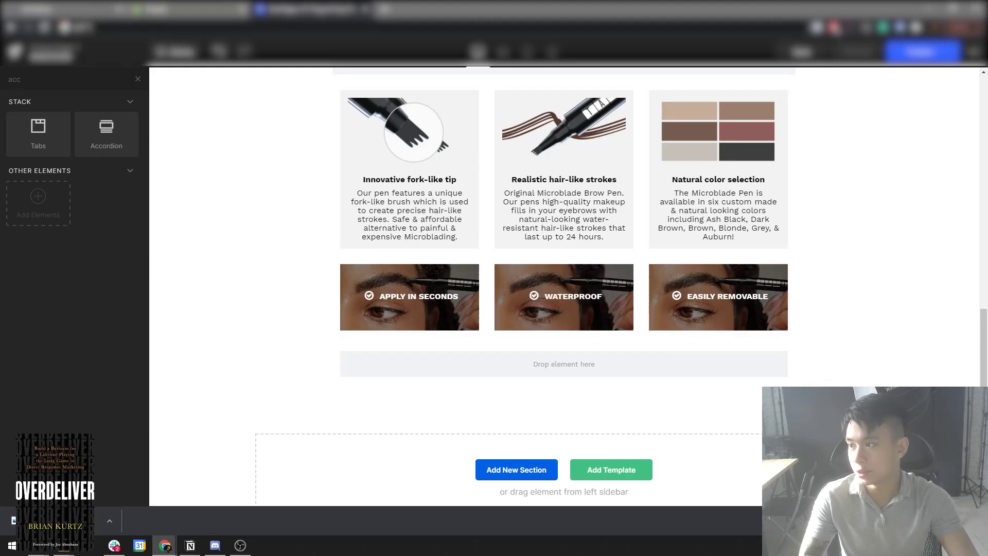
Add an Accordion element to the empty row below the hero banners and reduce the space above it.
drag(987, 13, 0, 37)
scroll(584, 198, down, 2)
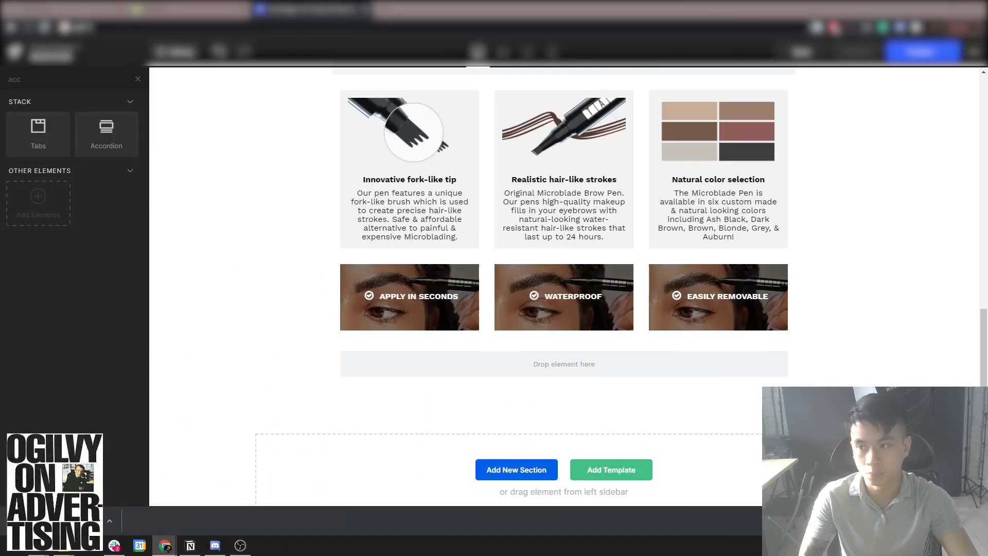
scroll(730, 246, up, 3)
scroll(730, 252, down, 3)
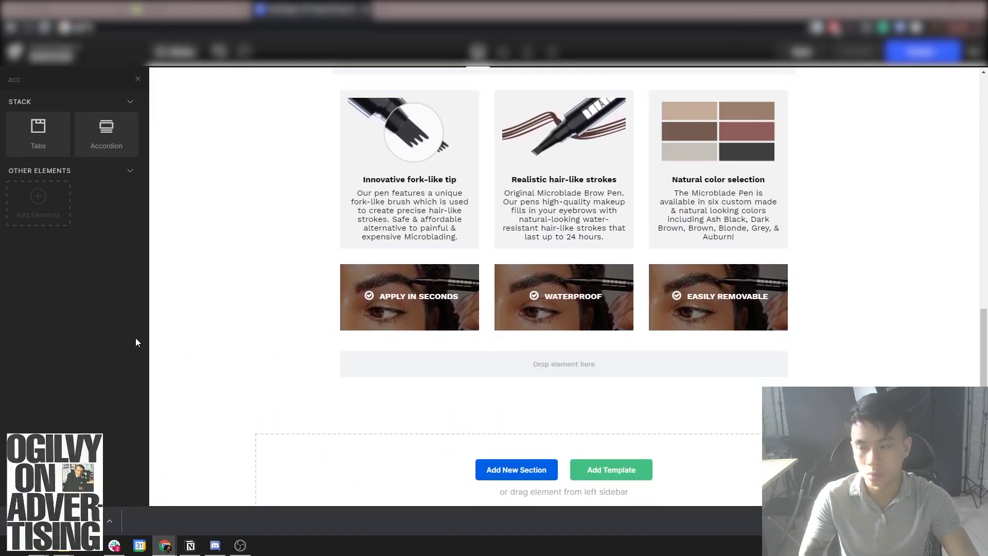
scroll(512, 394, down, 2)
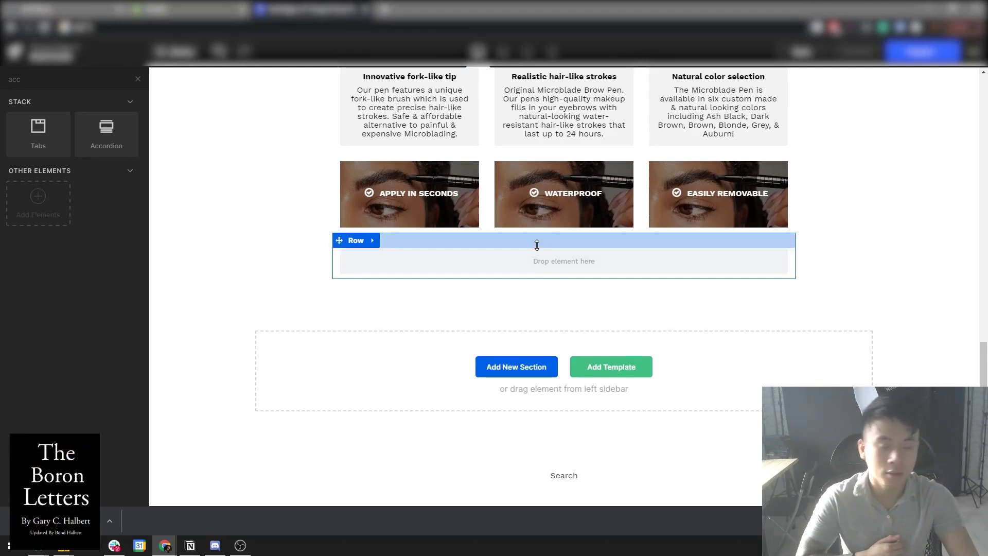
drag(106, 131, 469, 260)
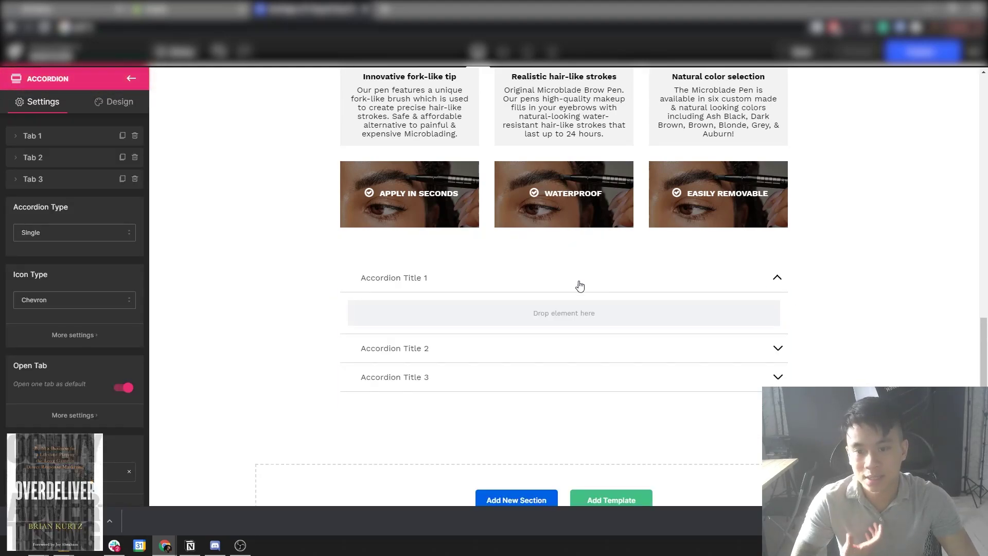
drag(619, 260, 624, 249)
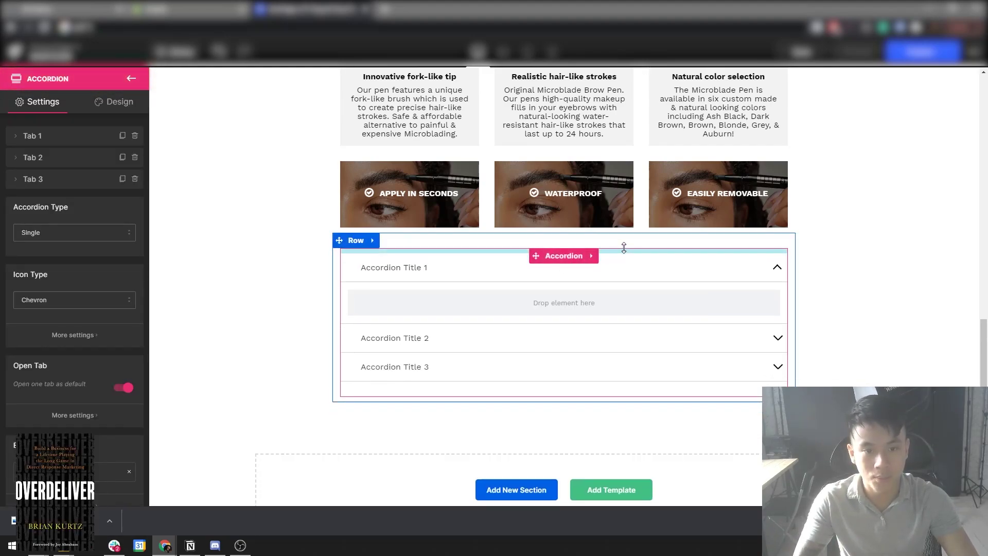
Set the background colour of the accordion's row to #f2f2f2.
click(103, 103)
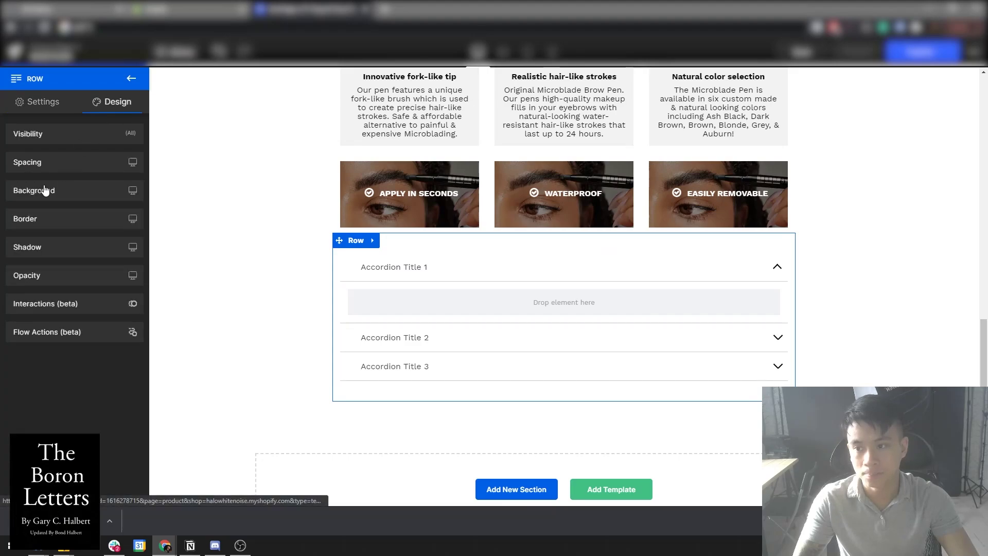
click(33, 191)
click(94, 247)
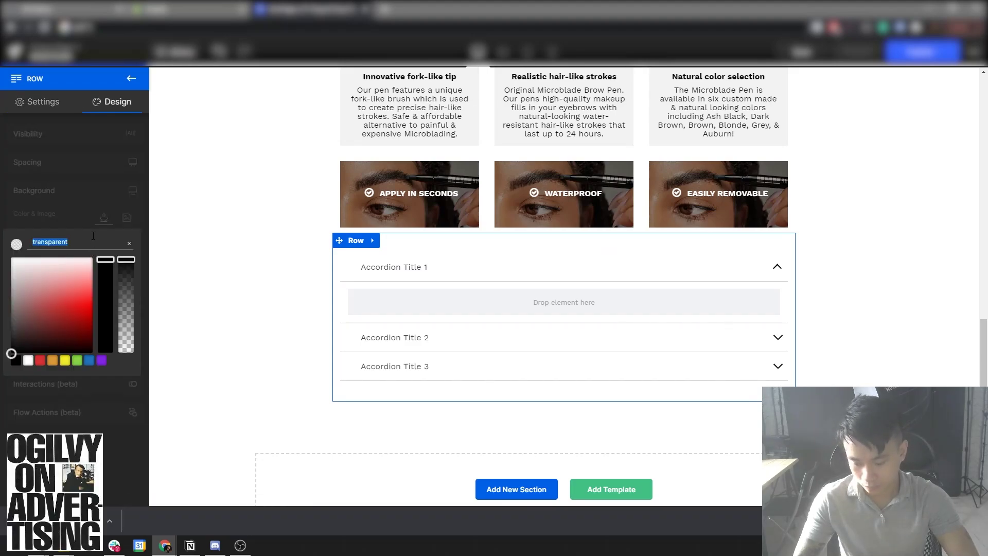
text(#f2f2f2)
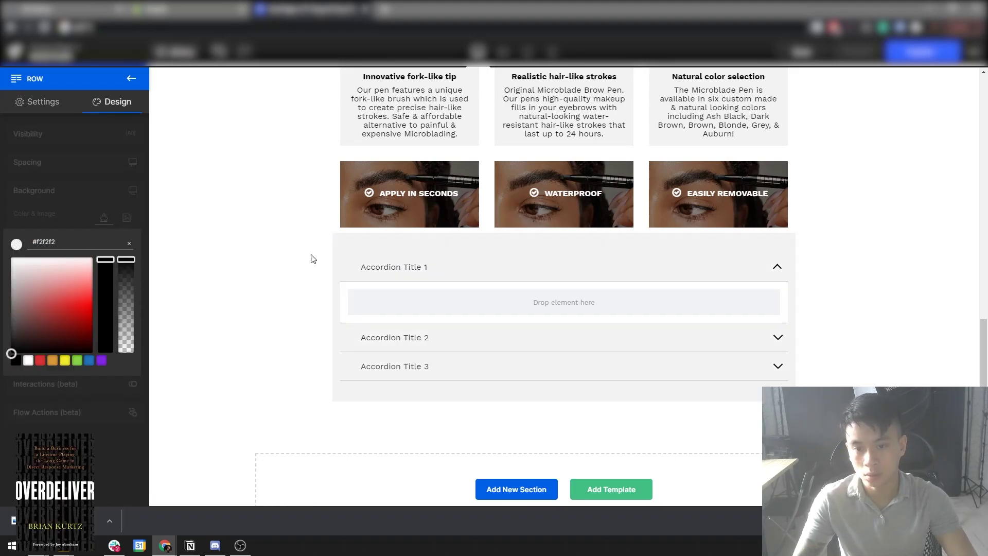
click(318, 285)
Set the accordion's own background colour to #ffffff.
click(575, 264)
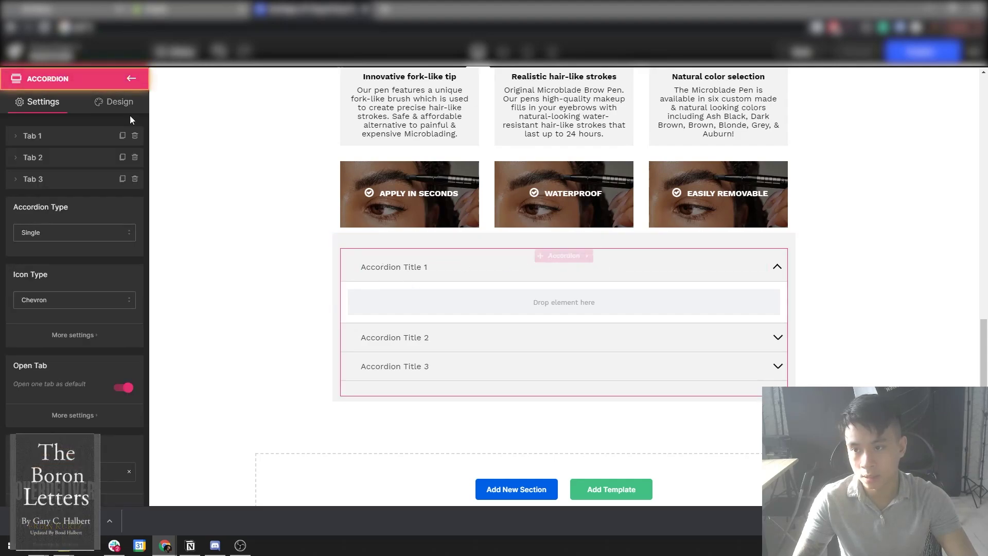
click(116, 102)
click(60, 163)
click(51, 189)
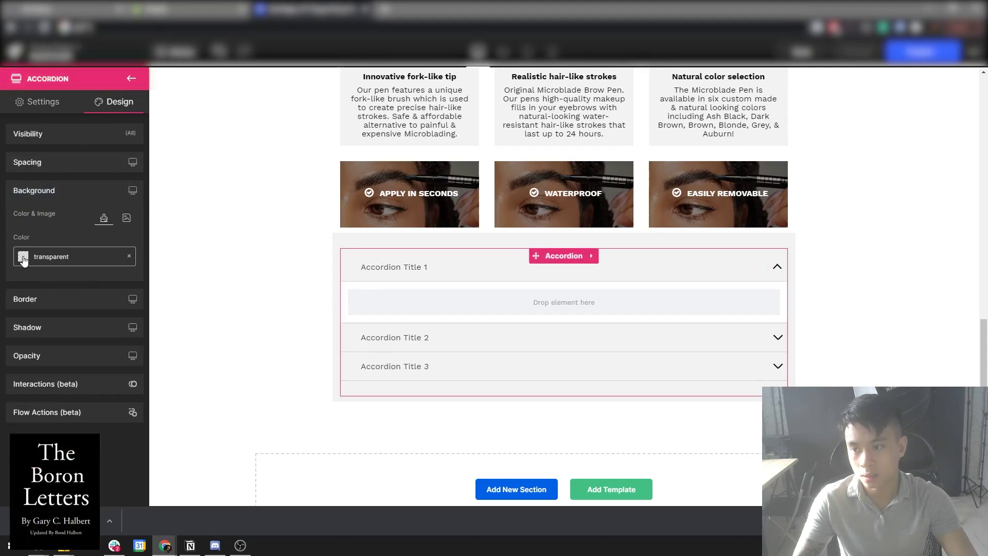
click(22, 260)
click(70, 179)
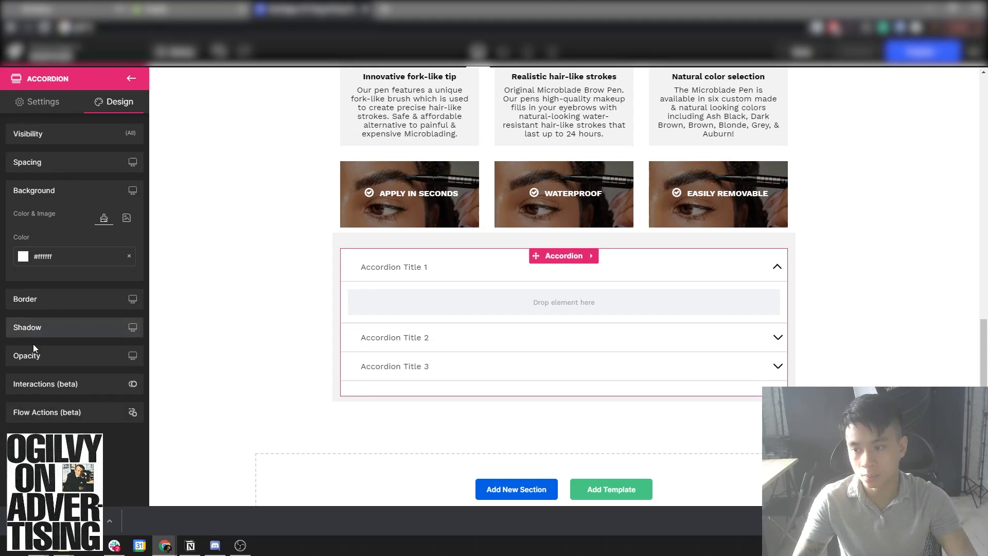
Set the accordion's border colour to #000000 and its border width to 1 px.
click(42, 301)
click(22, 381)
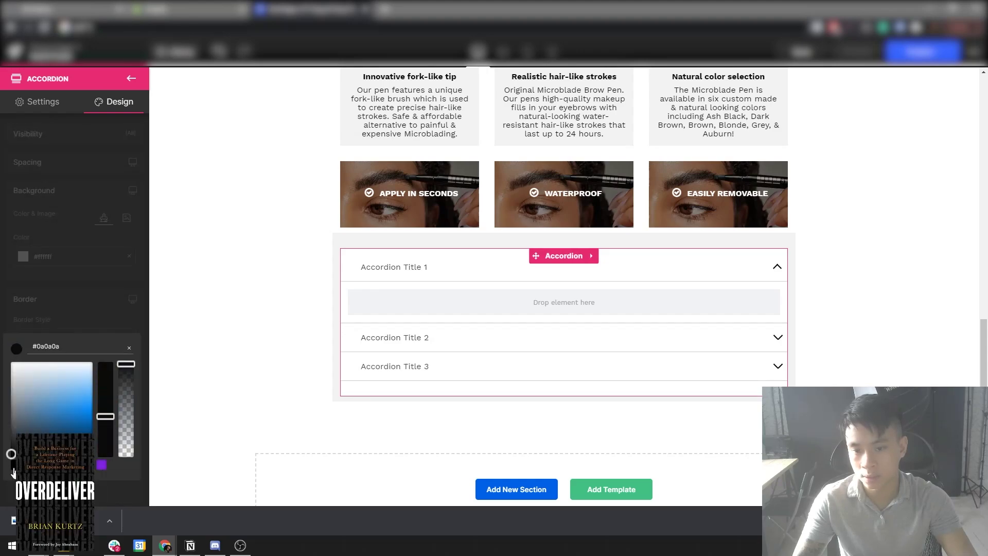
click(70, 329)
drag(120, 425, 98, 428)
text(1)
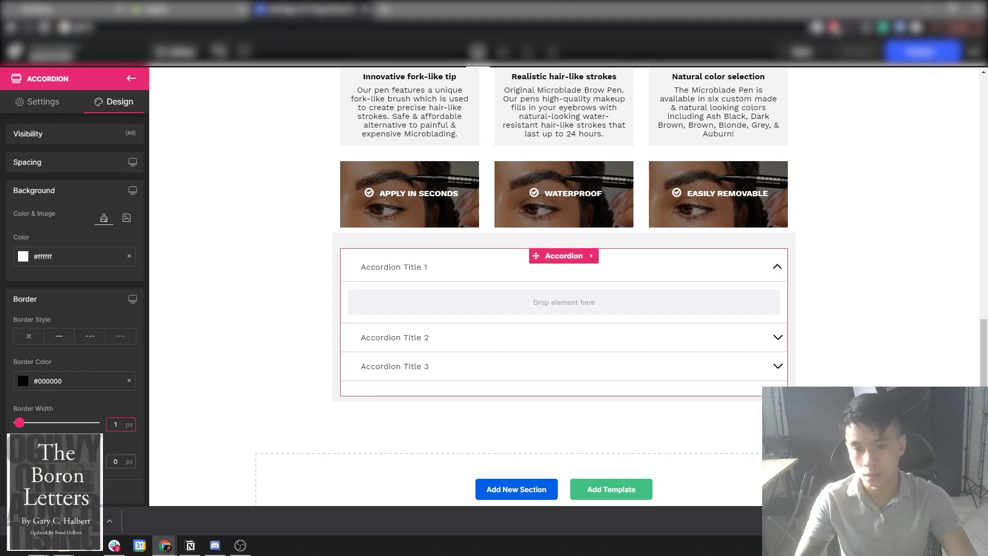
key(Return)
click(328, 352)
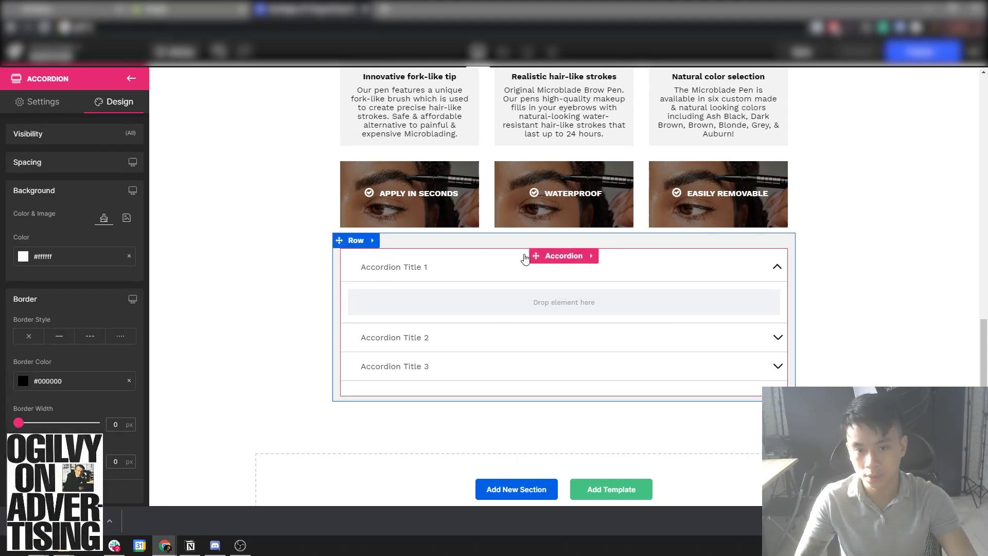
click(410, 269)
click(114, 101)
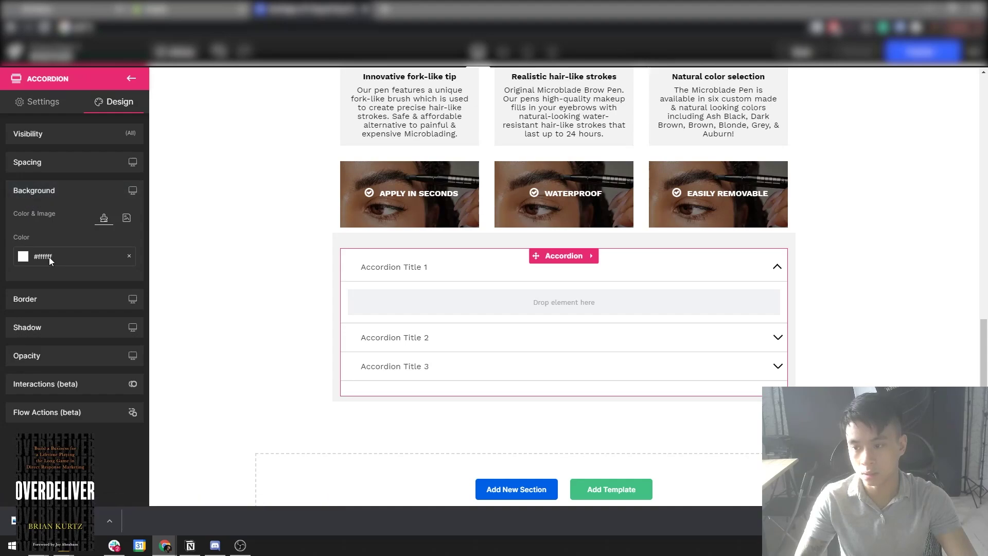
click(46, 299)
scroll(59, 338, down, 2)
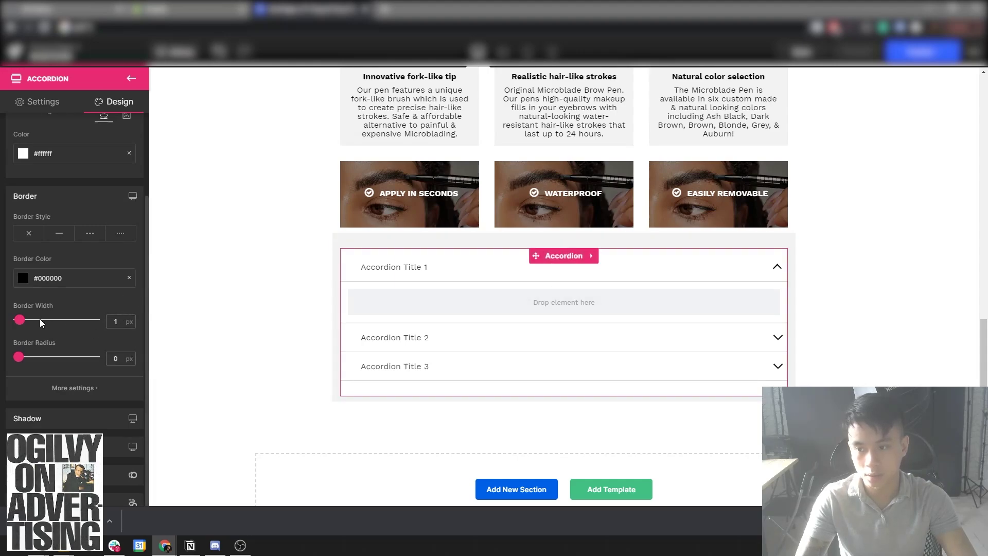
click(416, 304)
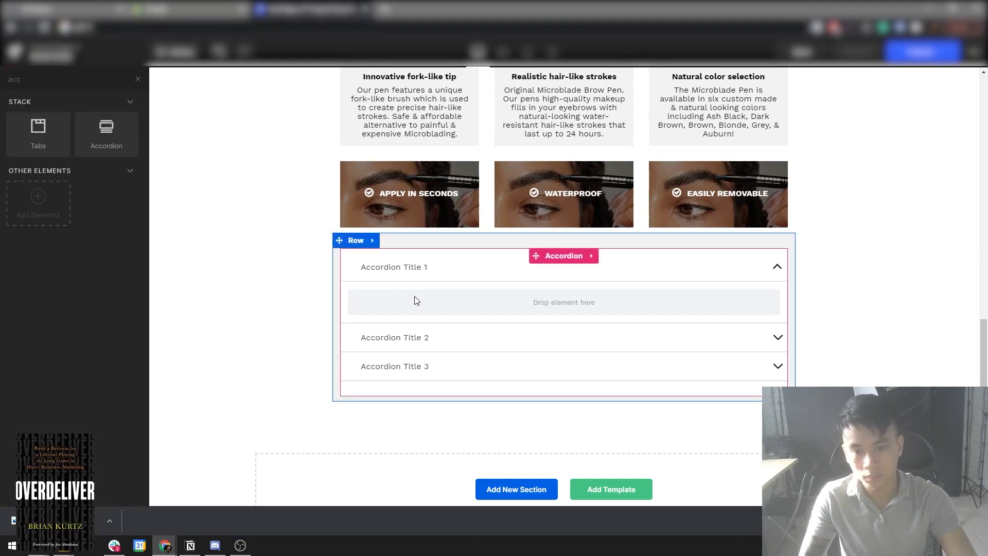
Turn off the accordion's default open tab and remove the spacing below its last item.
click(555, 262)
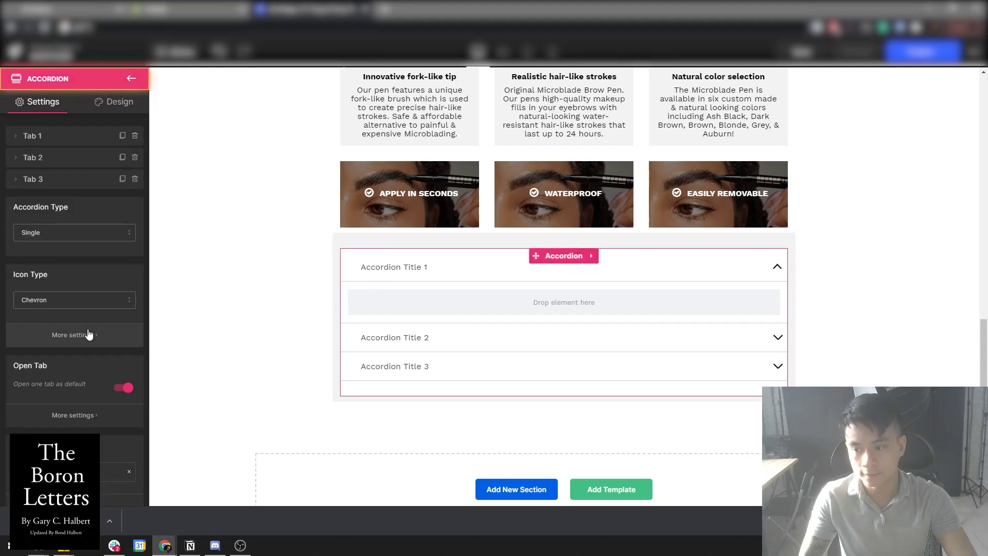
scroll(77, 231, down, 3)
click(129, 286)
click(633, 295)
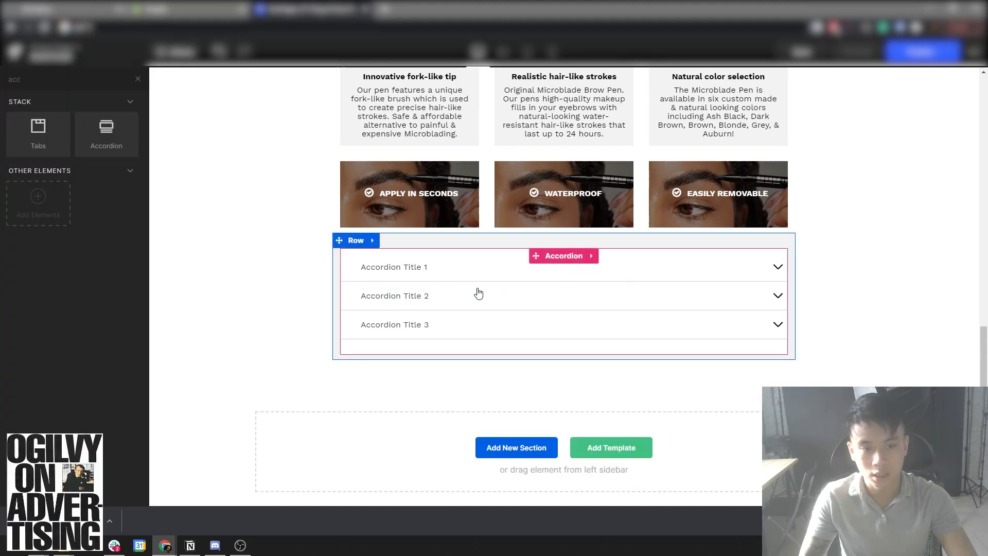
click(486, 344)
click(259, 390)
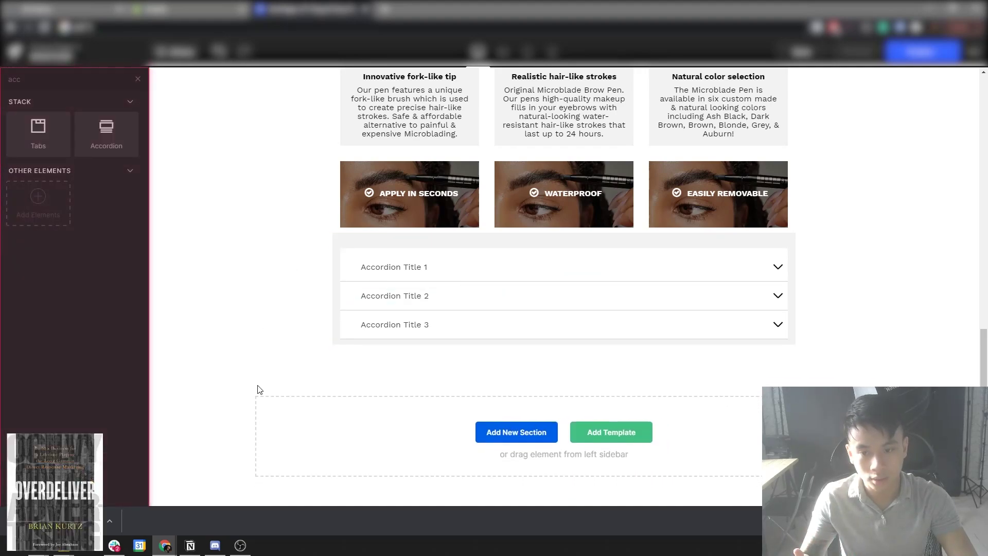
Review the layout, width, columns gap and height settings of the accordion's row.
click(345, 251)
scroll(86, 201, down, 2)
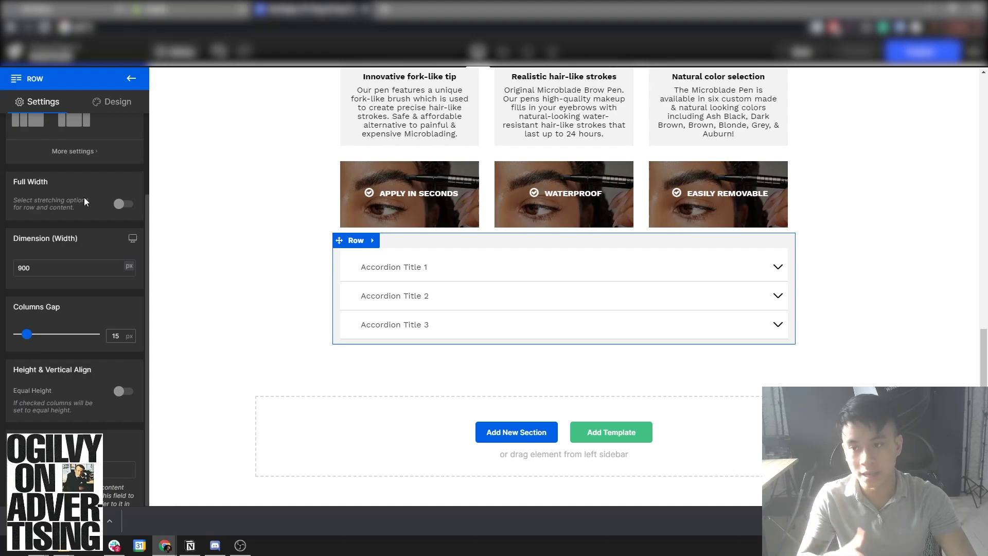
scroll(85, 201, down, 1)
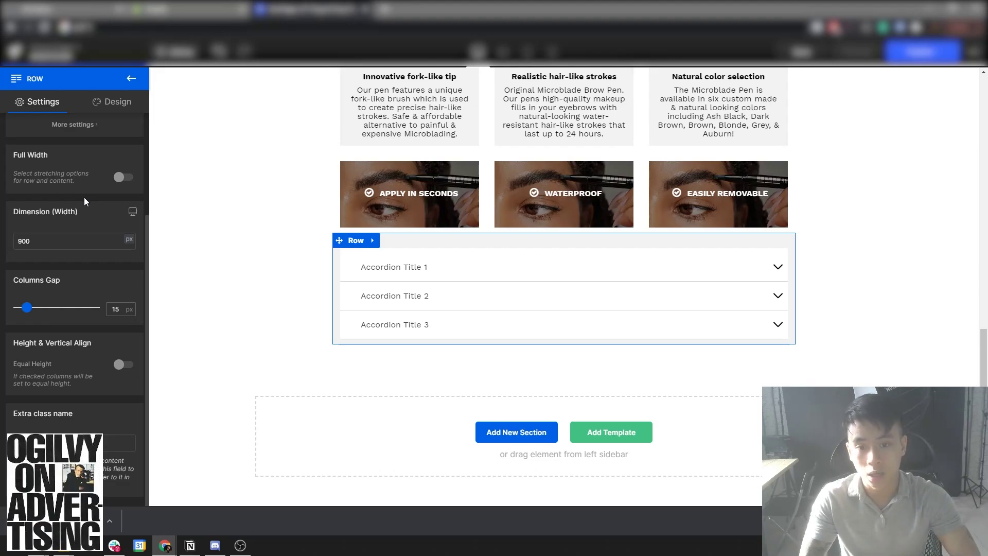
click(240, 278)
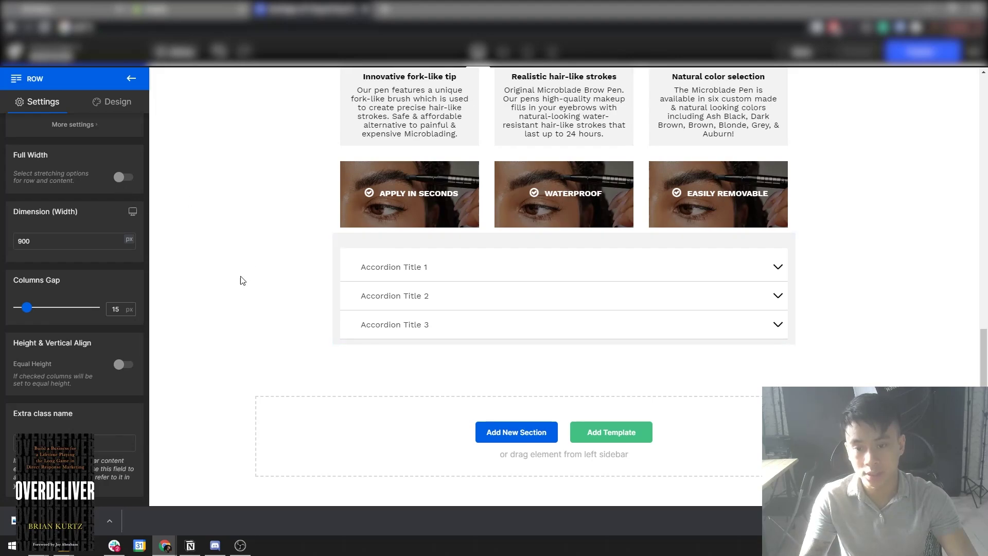
click(354, 240)
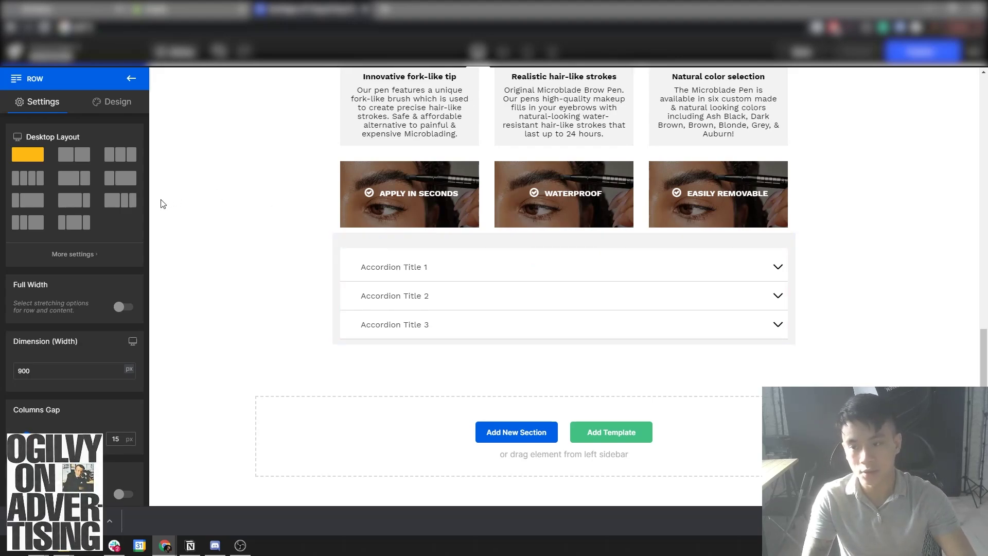
click(239, 239)
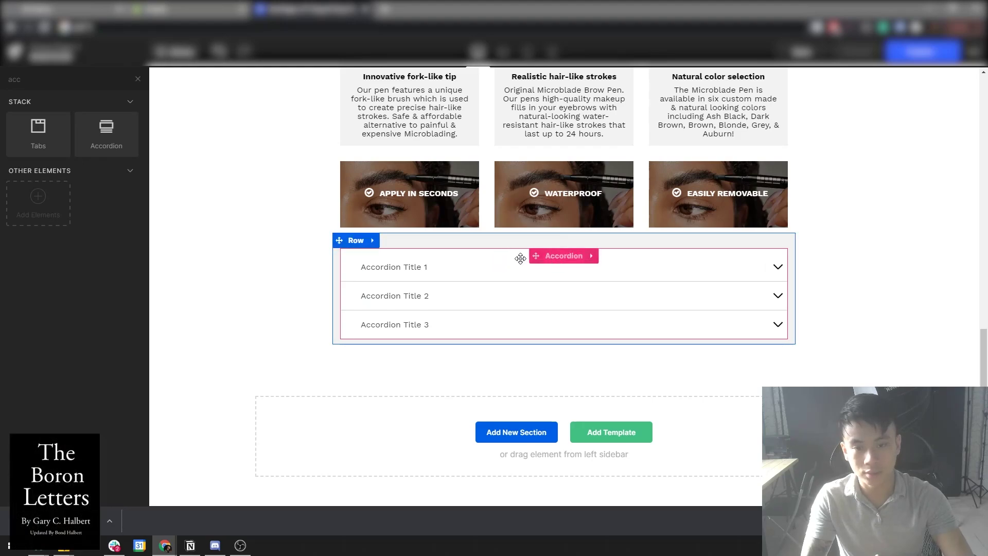
Remove the remaining space above the first accordion item.
click(484, 251)
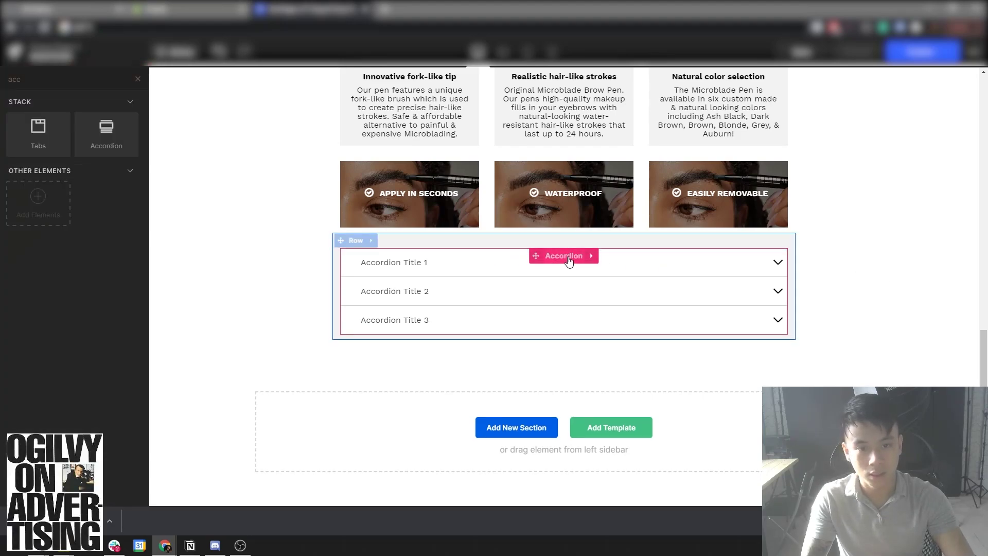
scroll(86, 314, down, 1)
scroll(794, 291, up, 1)
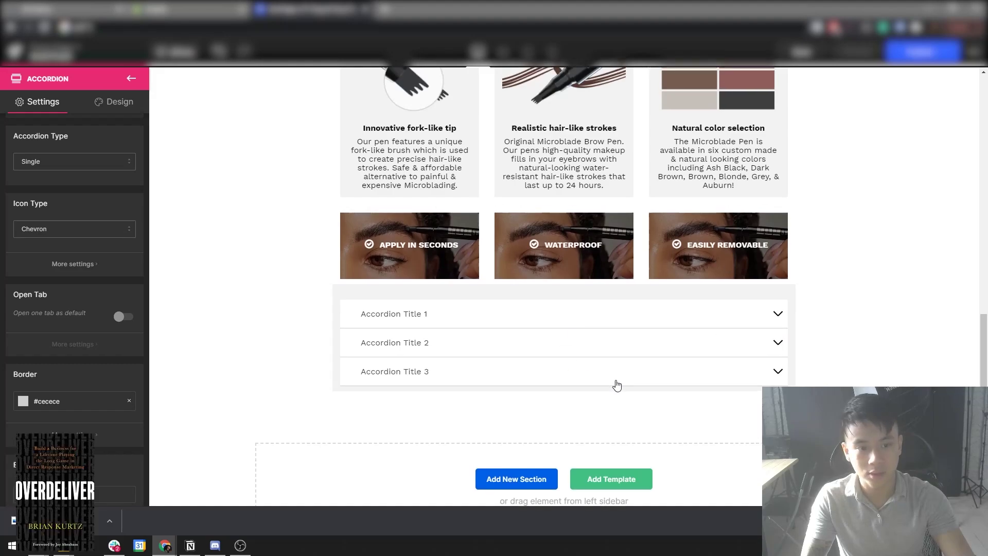
click(887, 323)
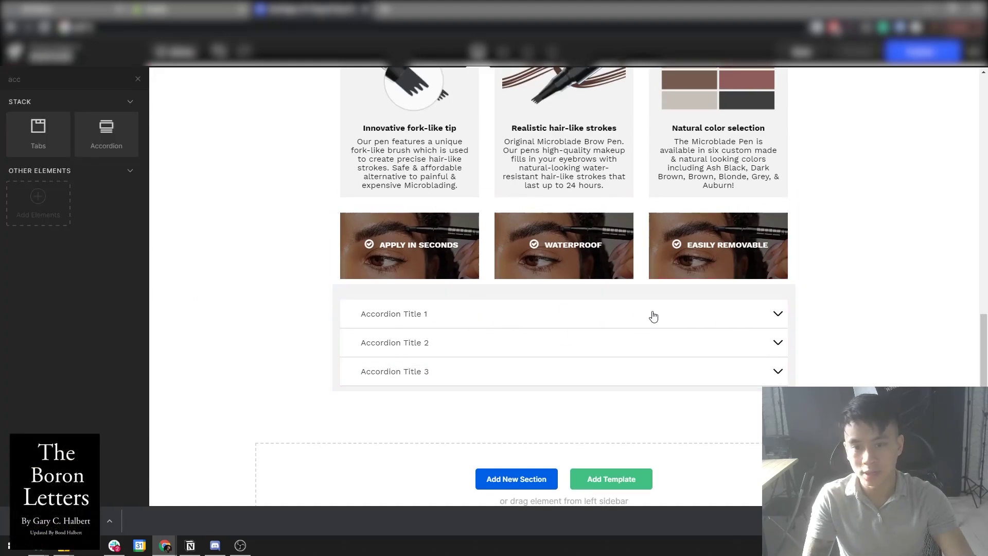
Duplicate the "TRANSFORMED OVER 1,000,000 EYEBROWS GLOBALLY" heading and move the copy into the accordion's row, above the first item.
scroll(653, 316, up, 4)
scroll(567, 347, down, 5)
scroll(800, 322, up, 9)
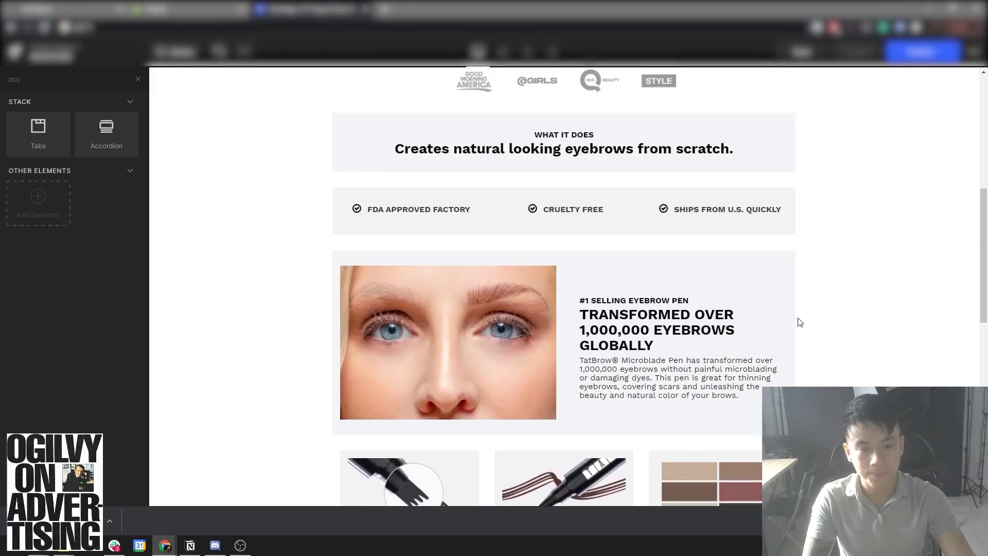
click(710, 330)
scroll(854, 349, down, 5)
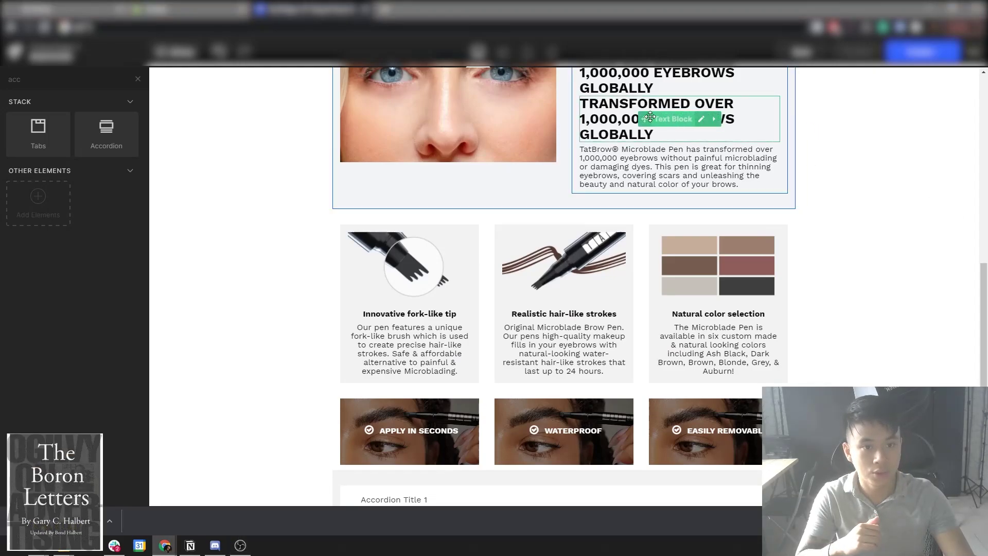
drag(648, 116, 528, 399)
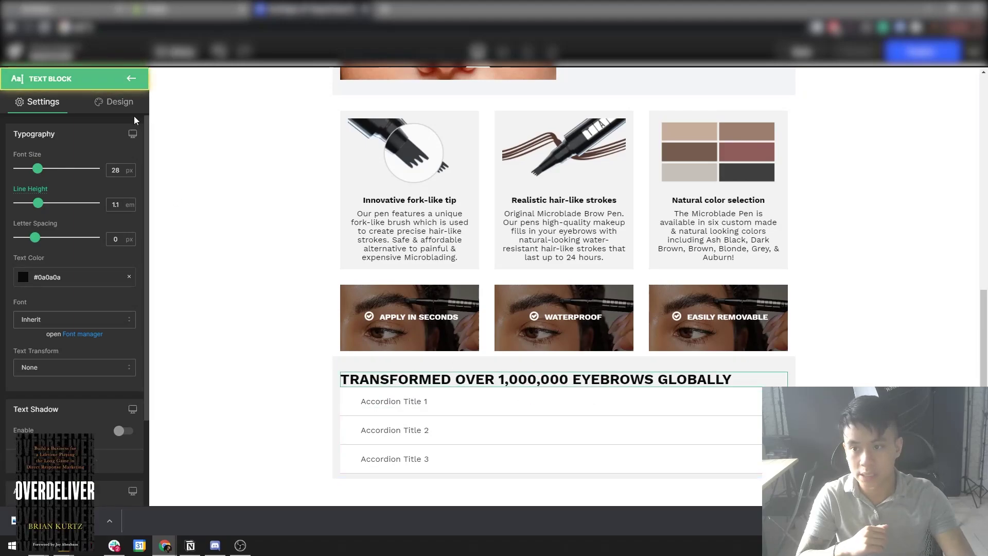
Set the bottom margin of the copied heading above the accordion to 15 px.
click(115, 102)
click(31, 162)
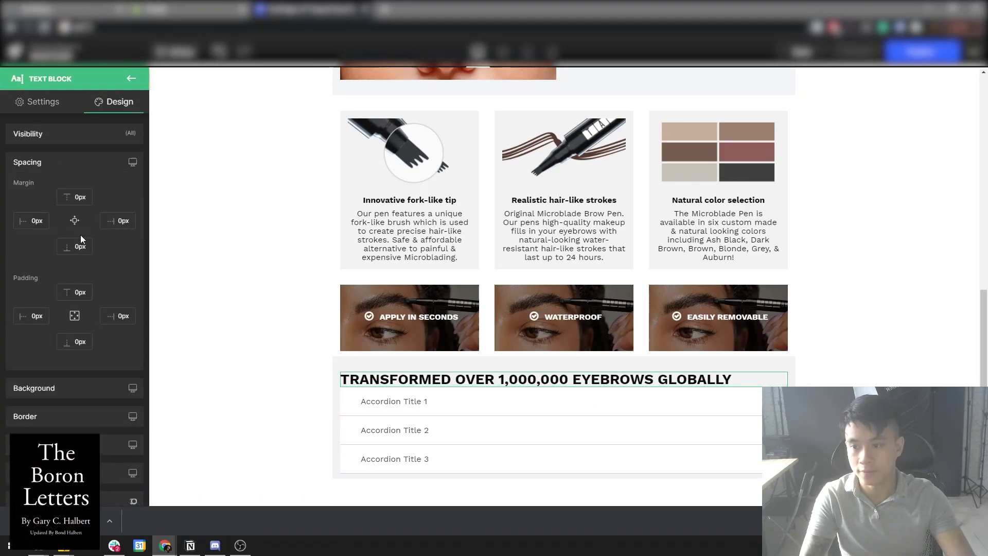
click(70, 248)
text(15)
click(218, 376)
Replace the heading text above the accordion with "FREQUENTLY ASKED QUESTIONS".
click(368, 381)
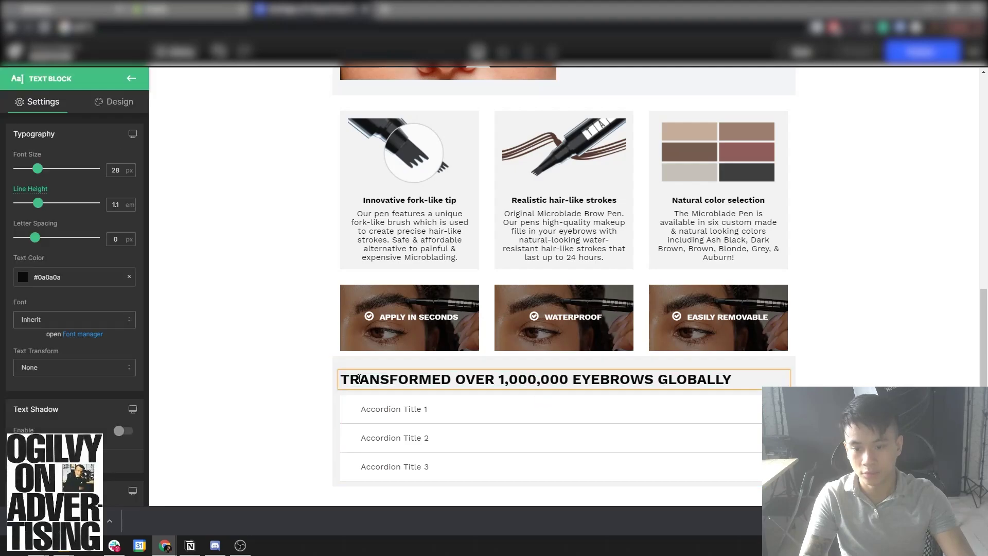
key(ctrl+a)
text(FREQ)
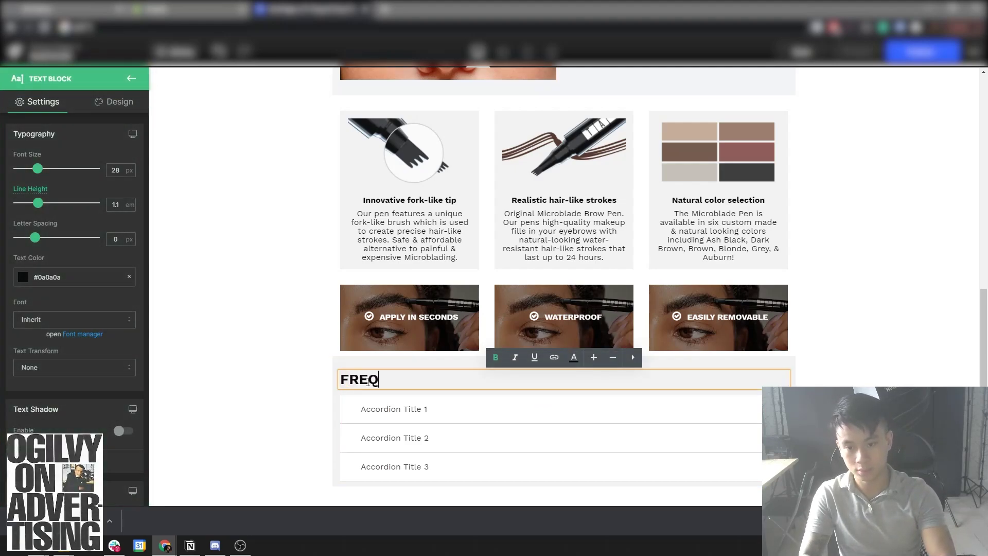
text(UENTLY ASKE)
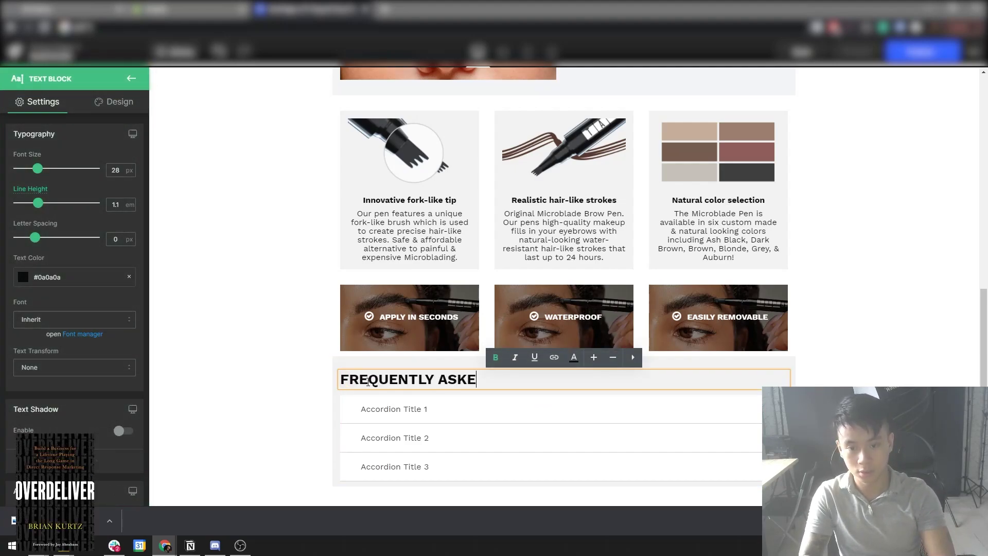
text(D QUESTIONS)
Centre the "FREQUENTLY ASKED QUESTIONS" heading horizontally above the accordion.
click(60, 351)
scroll(60, 352, down, 3)
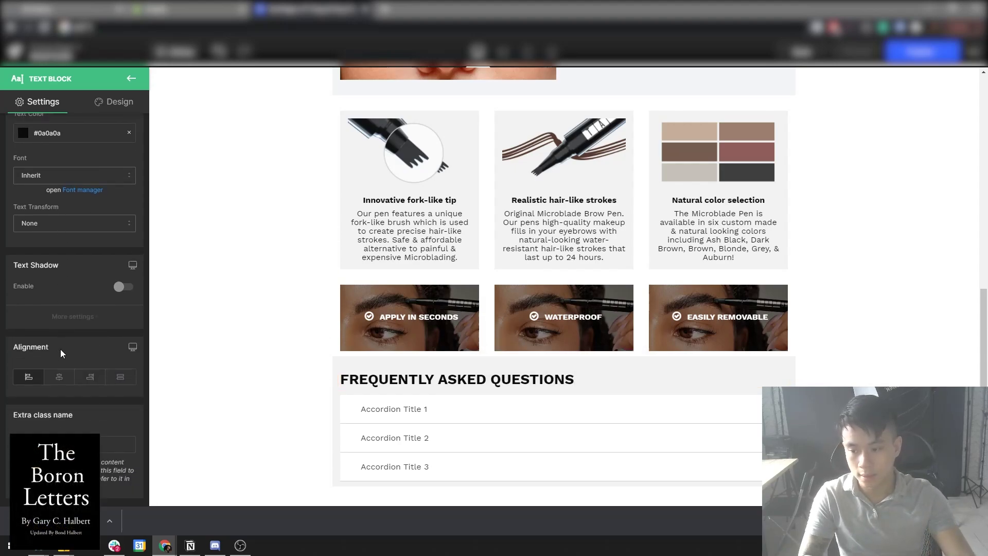
click(59, 375)
click(254, 412)
scroll(315, 418, down, 3)
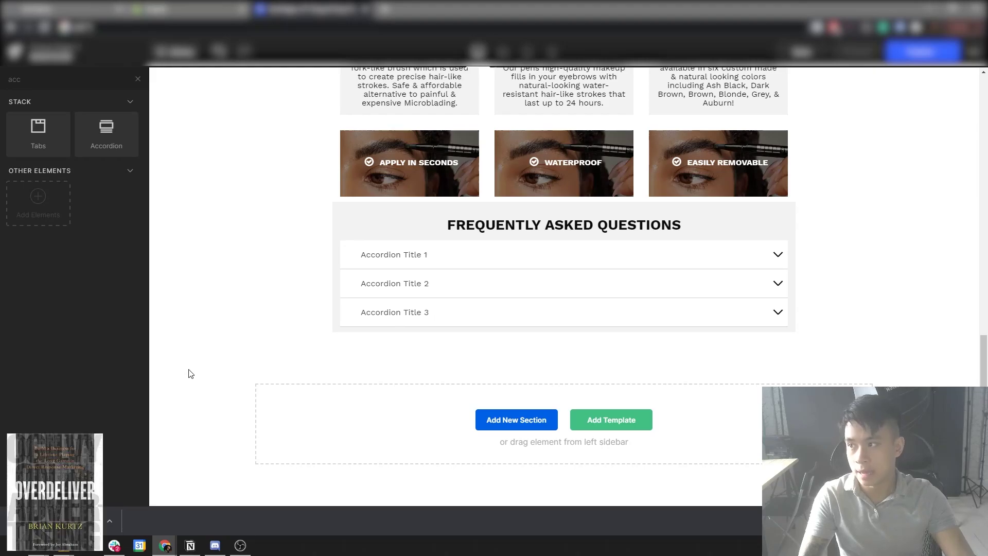
Add a single-column row below the frequently asked questions section and set its width to 900 px.
scroll(408, 332, up, 10)
scroll(407, 332, down, 10)
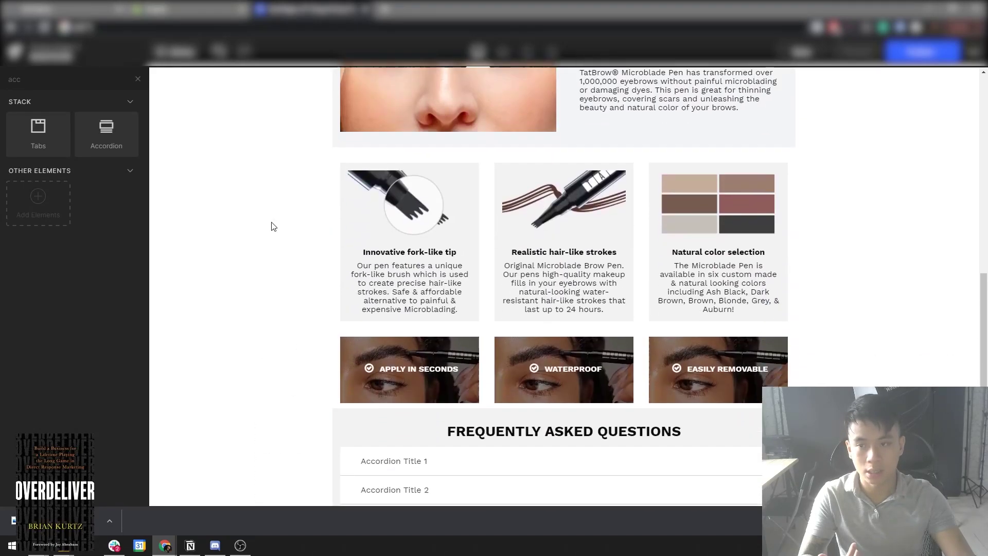
click(137, 79)
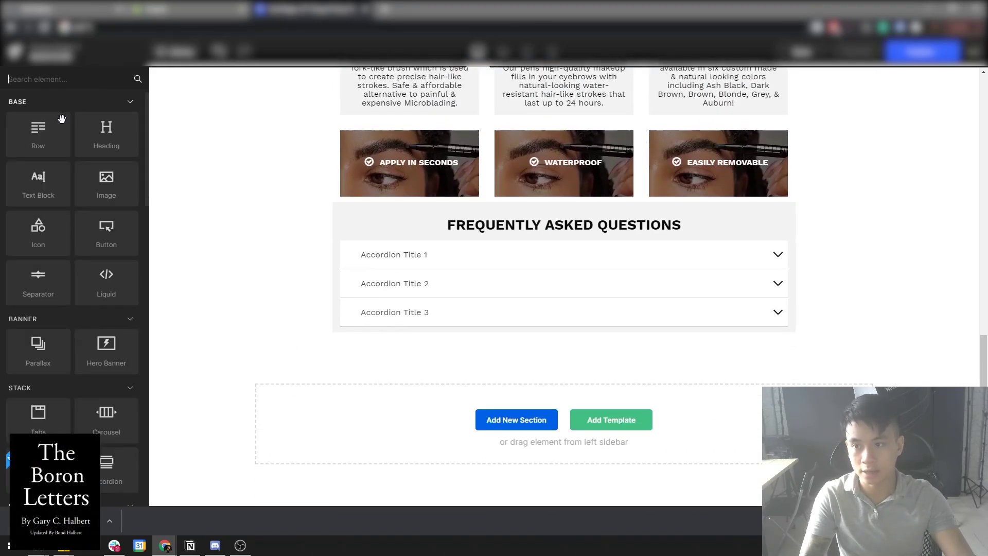
drag(61, 119, 430, 349)
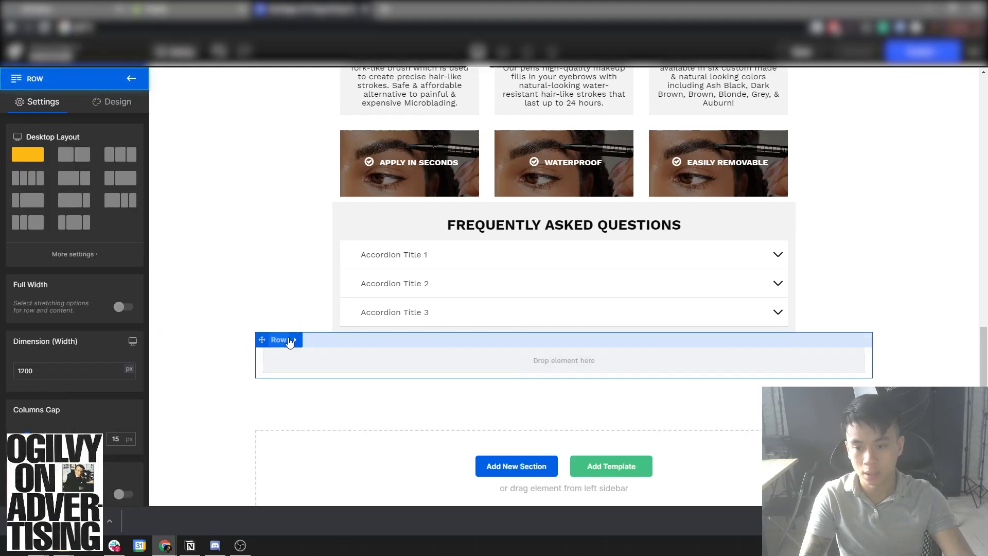
scroll(81, 422, down, 2)
double_click(52, 241)
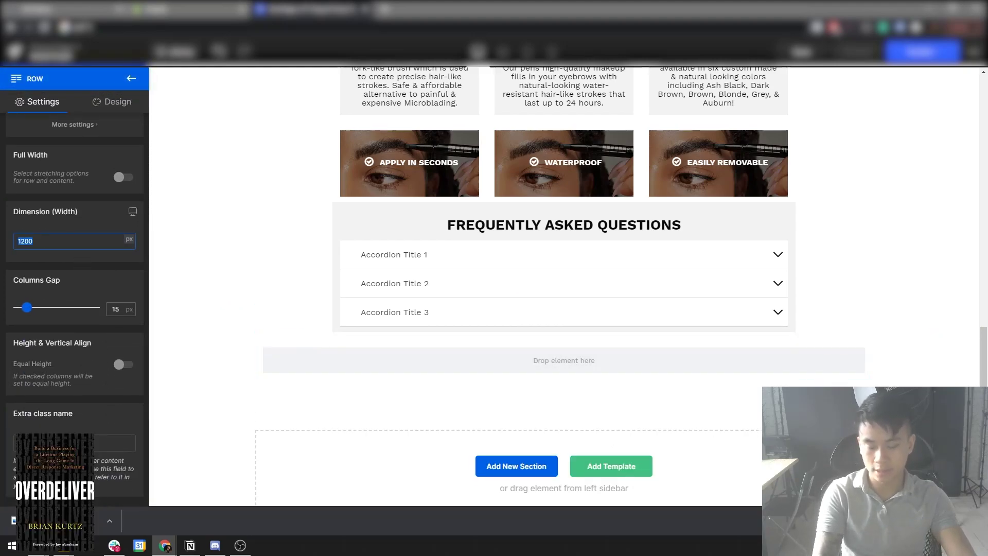
text(900)
Set the new row's top margin to 30 px.
click(107, 111)
click(44, 161)
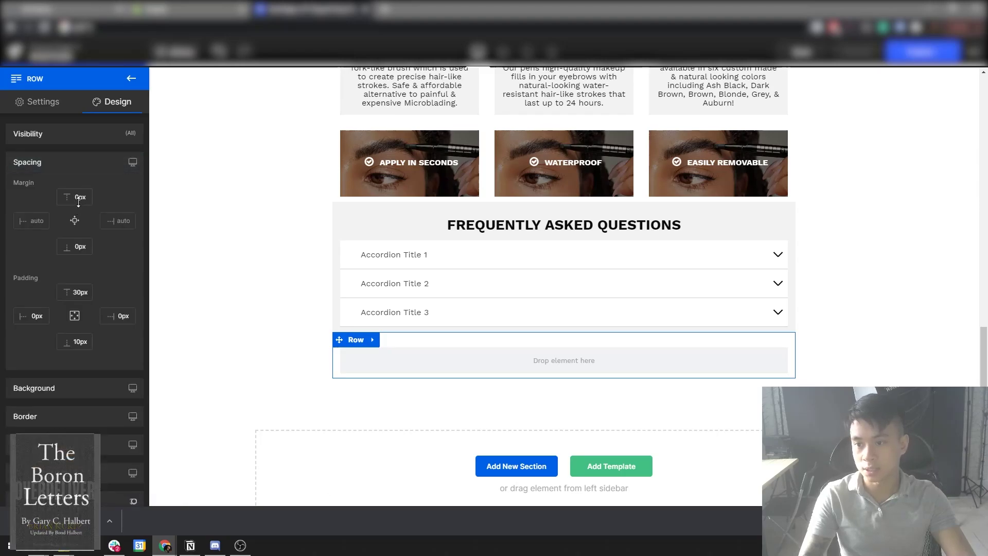
click(77, 196)
text(30)
click(151, 228)
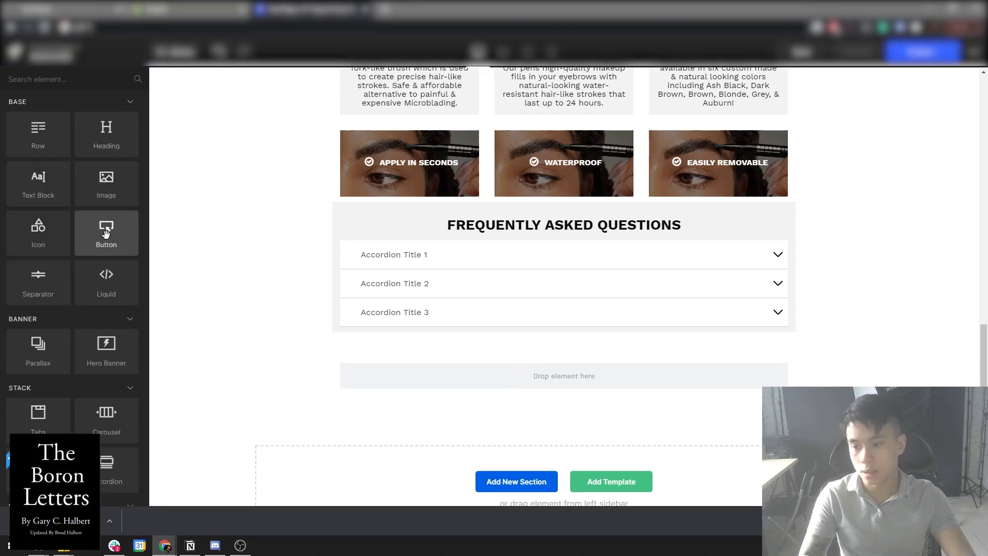
Place a Stamped.io Product & Collection Page reviews widget inside the new empty row.
scroll(106, 233, down, 15)
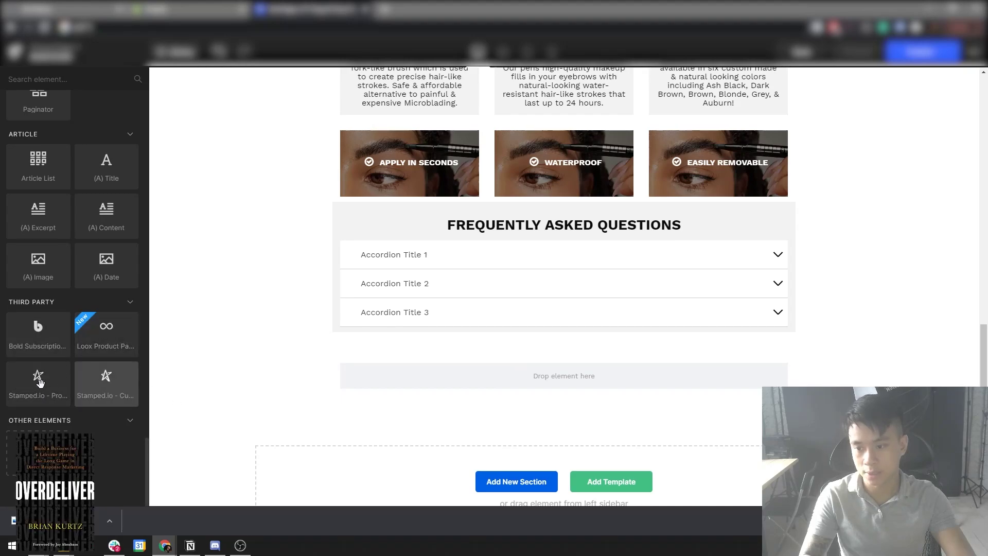
drag(40, 382, 519, 377)
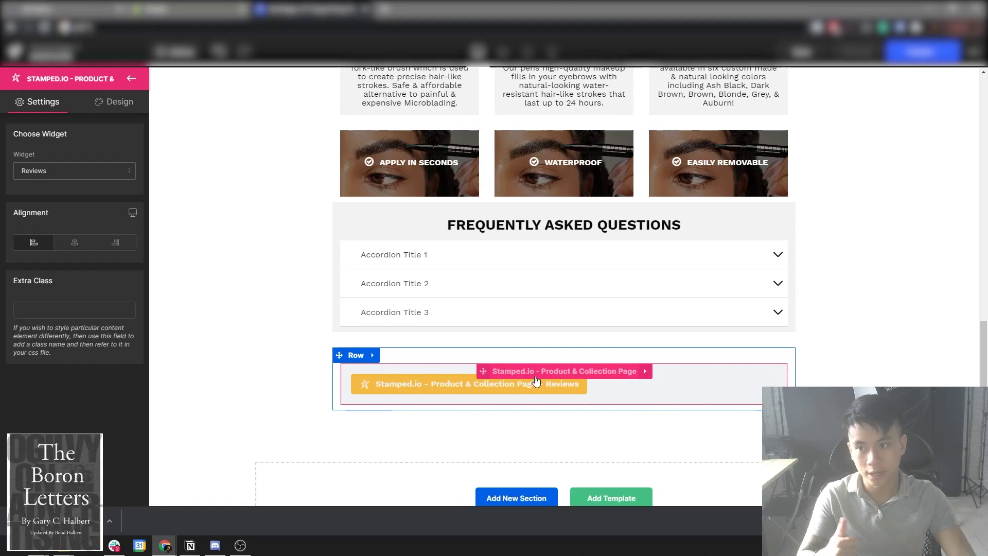
click(238, 275)
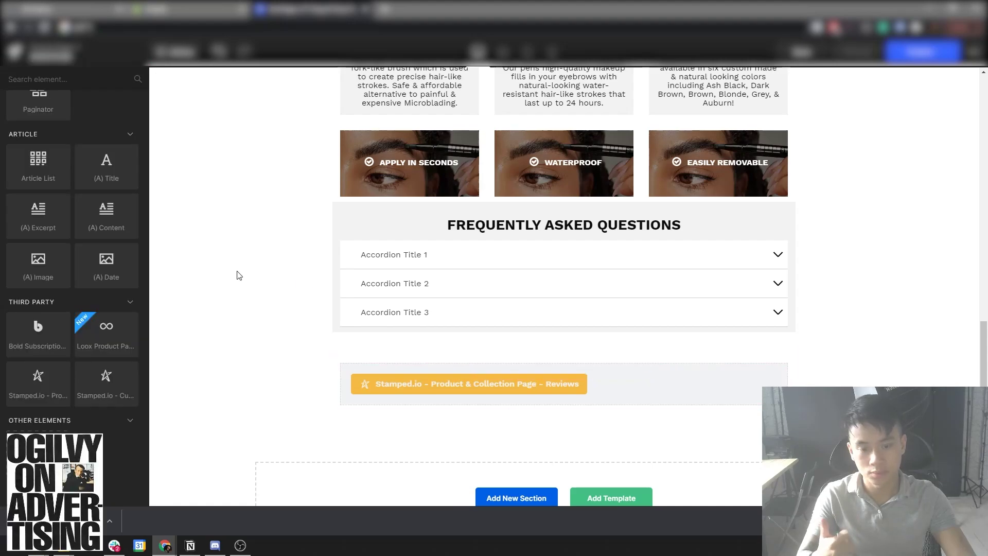
Reduce the reviews row's top padding to 4 px and its bottom padding to 0 px.
click(622, 344)
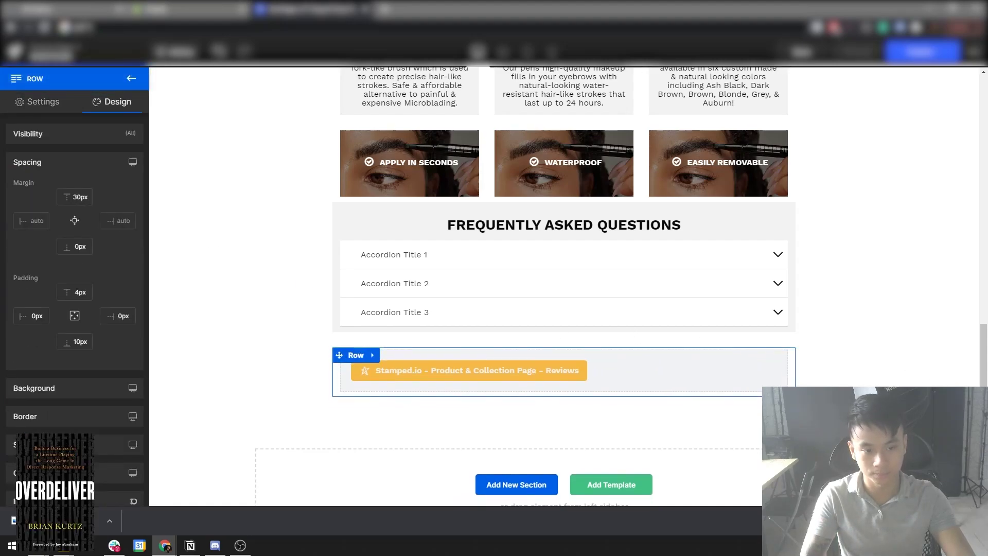
drag(773, 392, 773, 386)
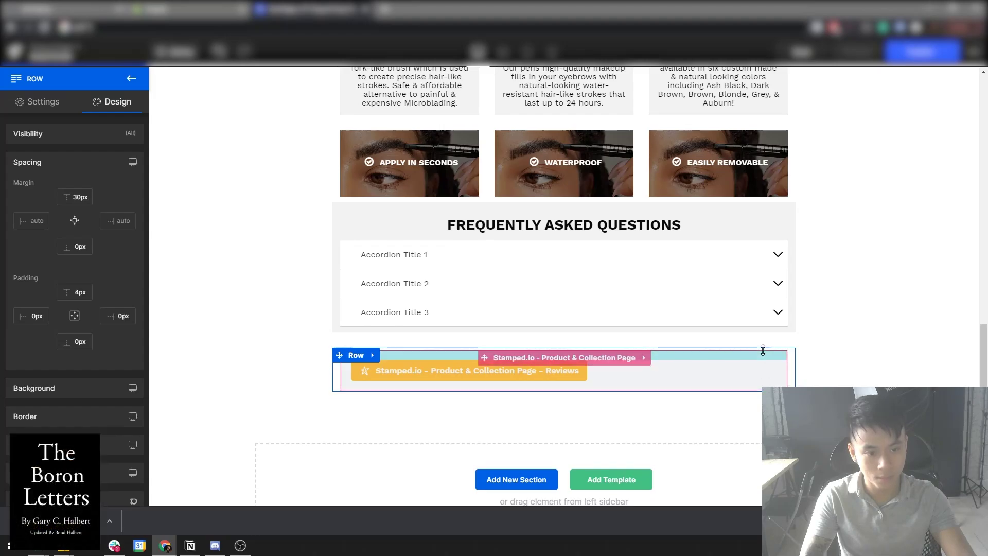
click(820, 362)
Compare the built page with the TatBrow reference page's video, testimonial and customer review sections.
scroll(821, 362, up, 5)
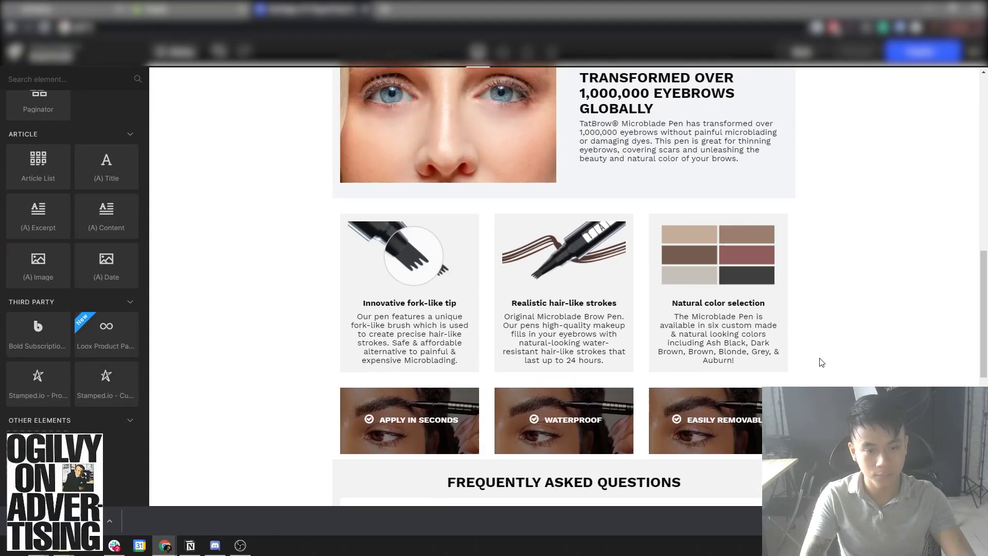
scroll(819, 359, down, 10)
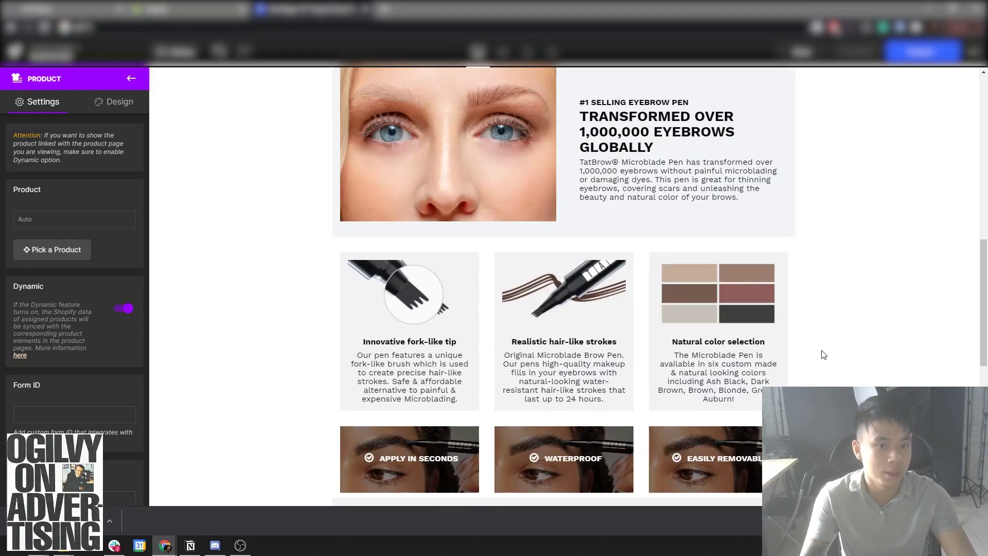
scroll(823, 350, down, 7)
scroll(822, 349, up, 6)
scroll(260, 138, down, 2)
scroll(82, 187, down, 1)
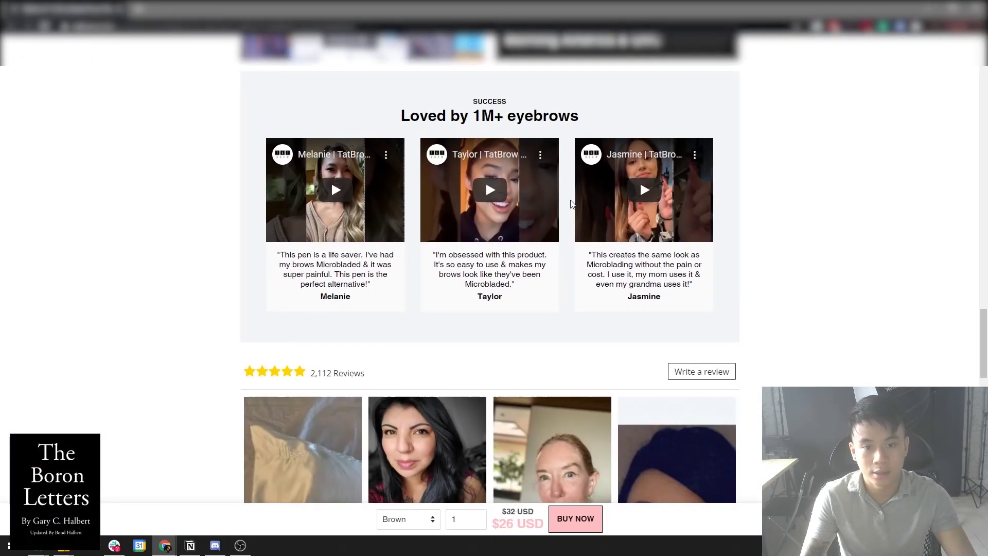
scroll(485, 180, down, 8)
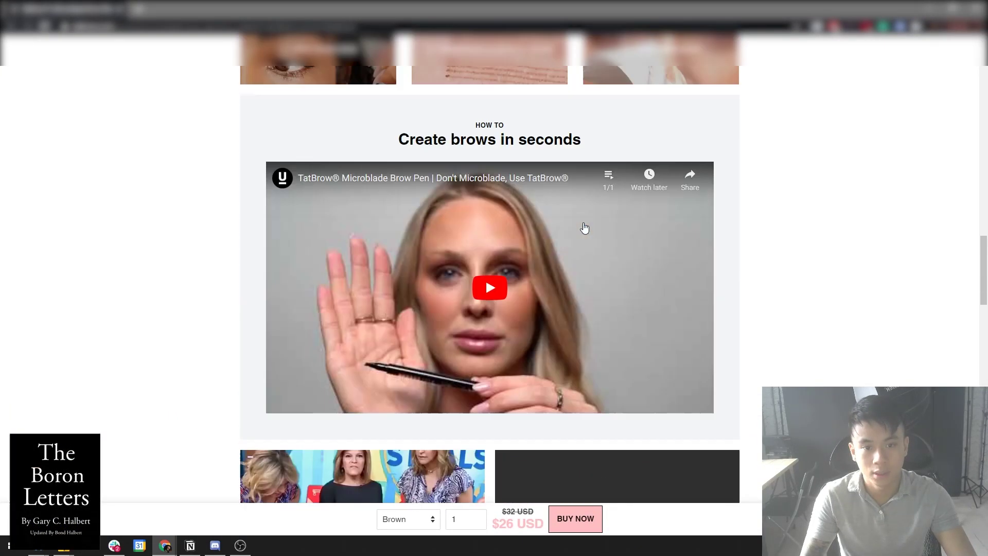
scroll(584, 228, up, 15)
scroll(584, 221, down, 20)
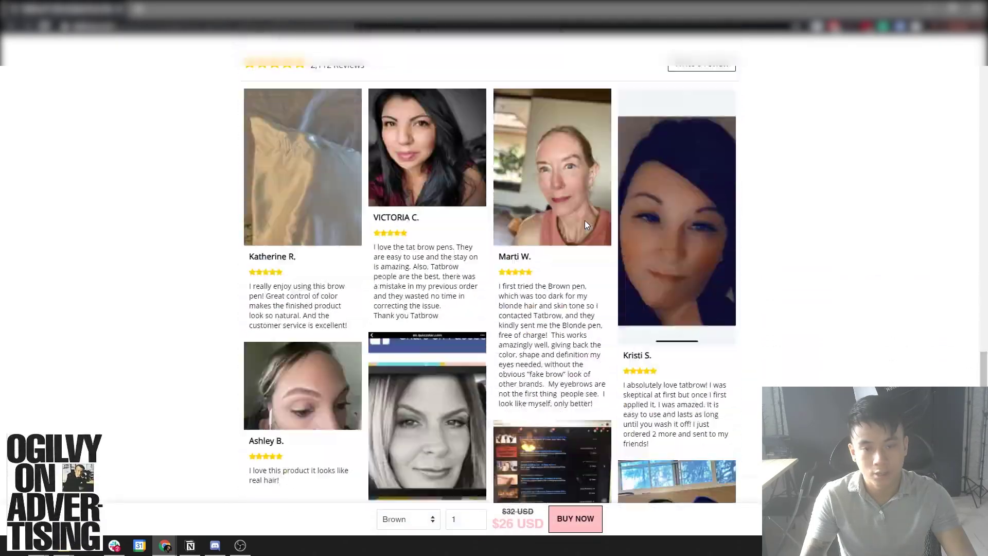
scroll(585, 221, down, 10)
scroll(587, 223, up, 20)
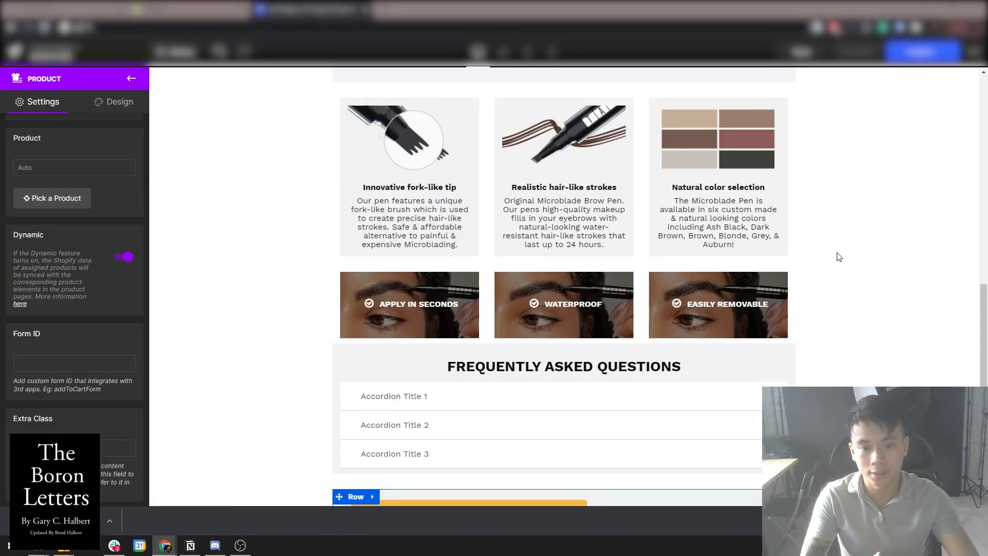
Look over the built page's desktop layout, from the reviews row up to the product section.
click(838, 256)
scroll(838, 256, down, 5)
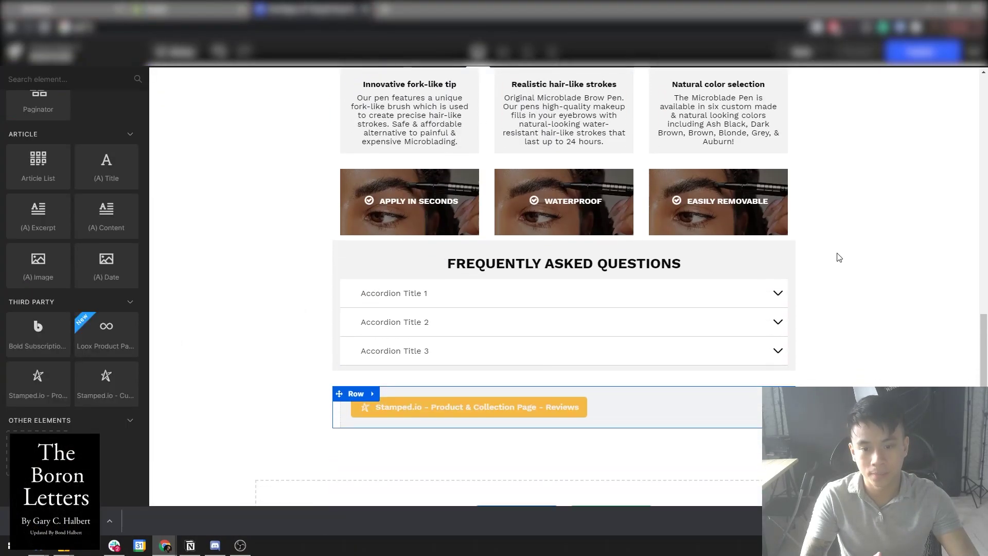
scroll(527, 324, up, 4)
scroll(638, 340, up, 10)
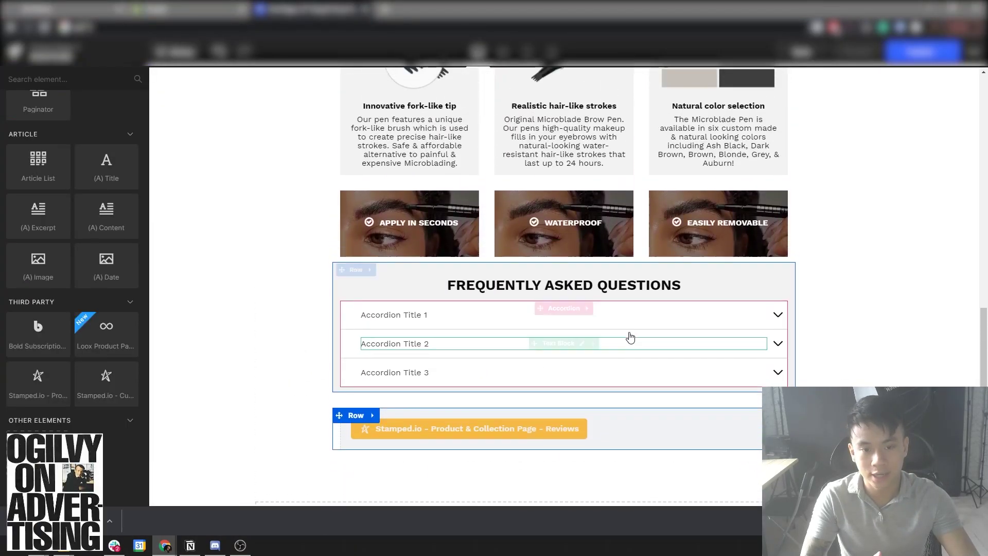
scroll(660, 342, down, 2)
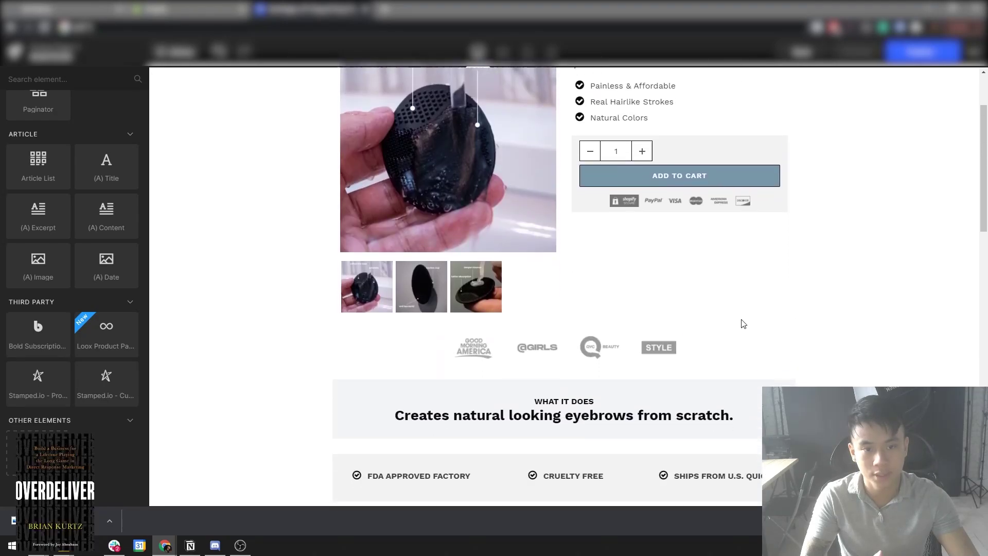
click(741, 322)
scroll(598, 313, down, 6)
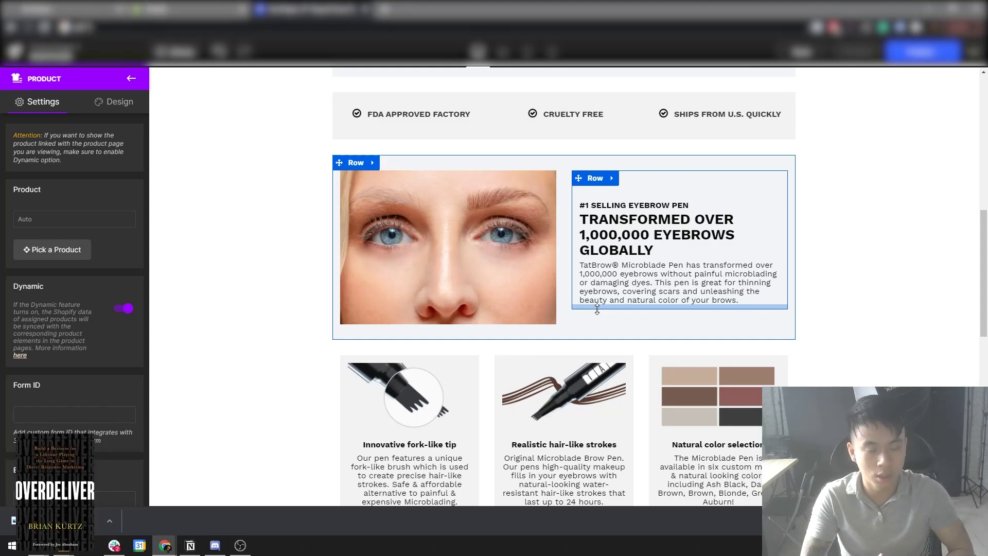
click(838, 220)
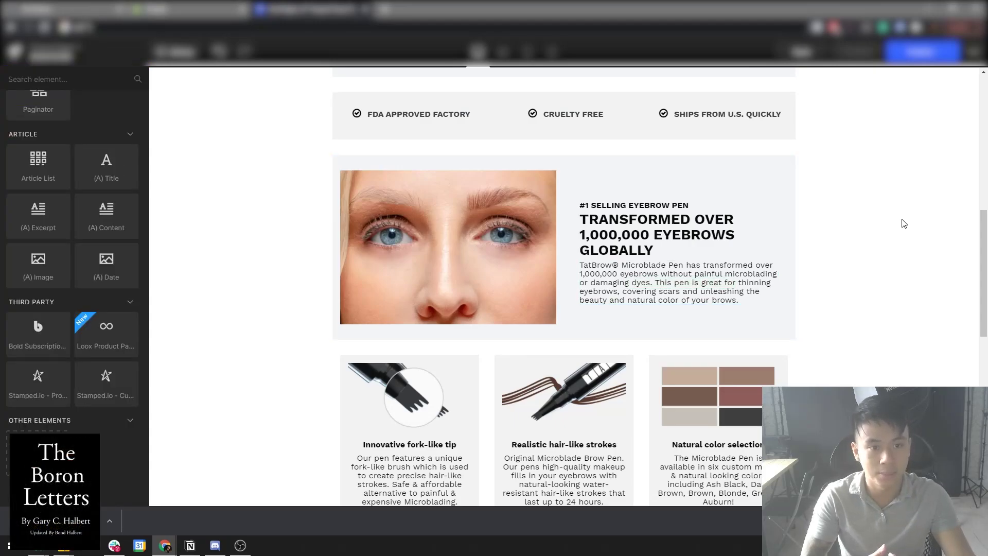
scroll(326, 141, up, 4)
Switch the page to the mobile view and check the layout up to the product images.
click(552, 51)
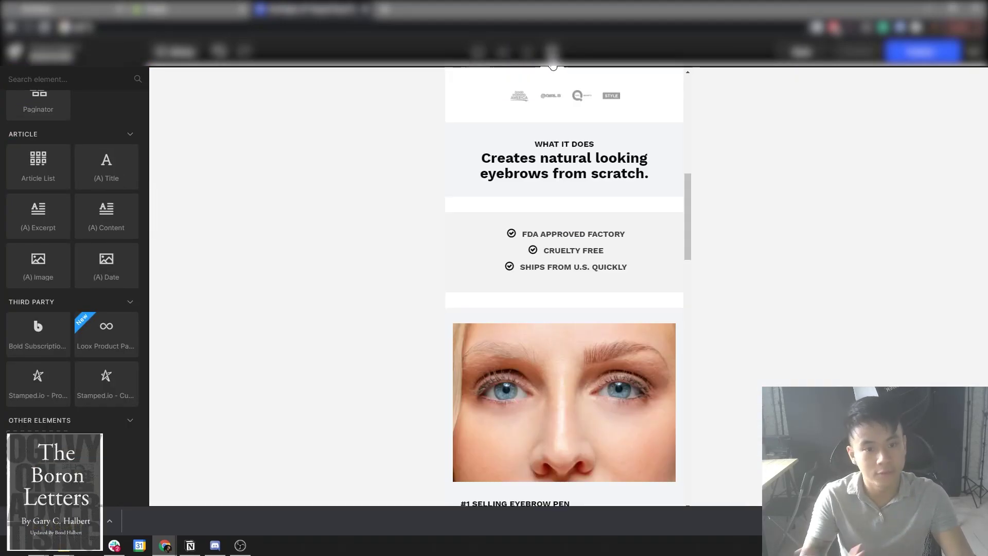
mouse_move(690, 218)
mouse_down()
mouse_move(685, 451)
mouse_move(708, 329)
mouse_move(698, 165)
mouse_up()
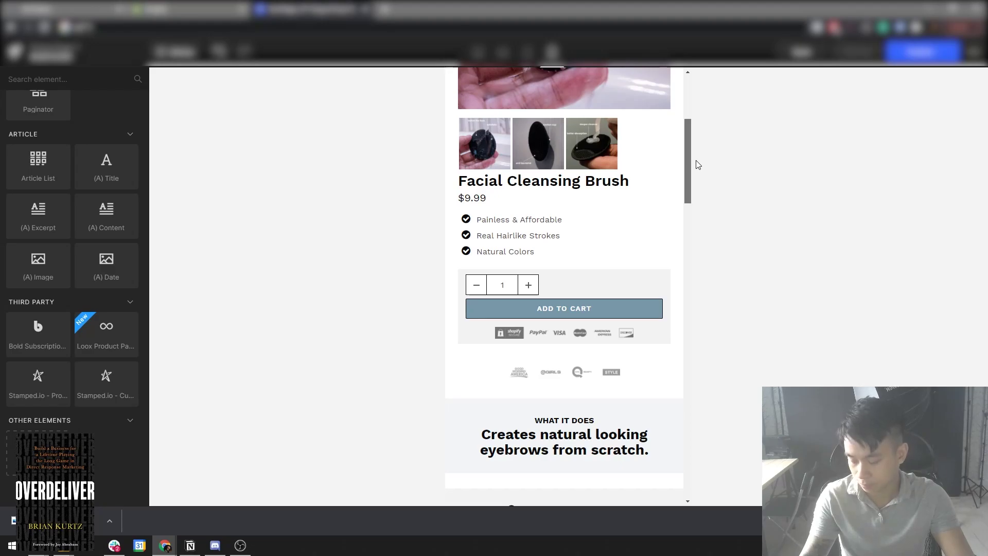
scroll(691, 93, up, 5)
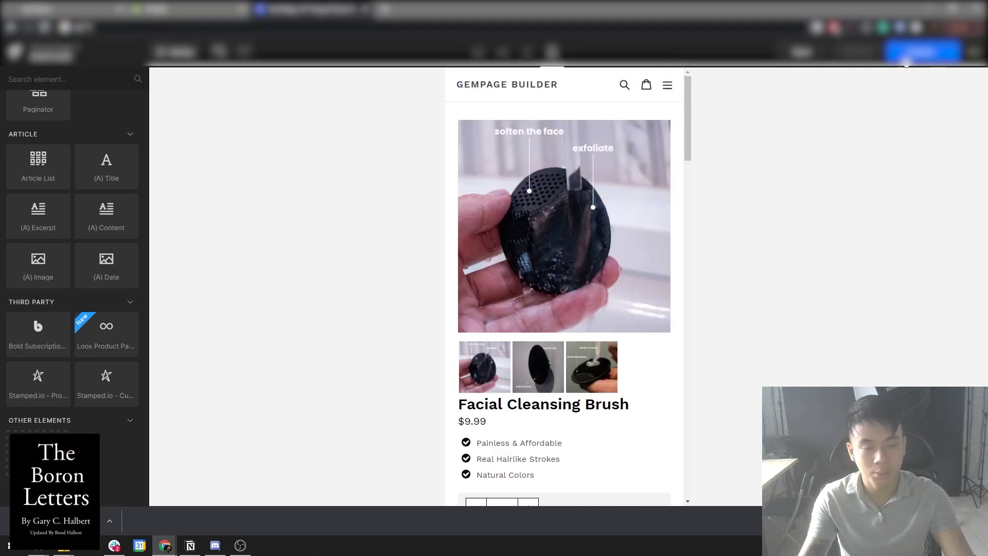